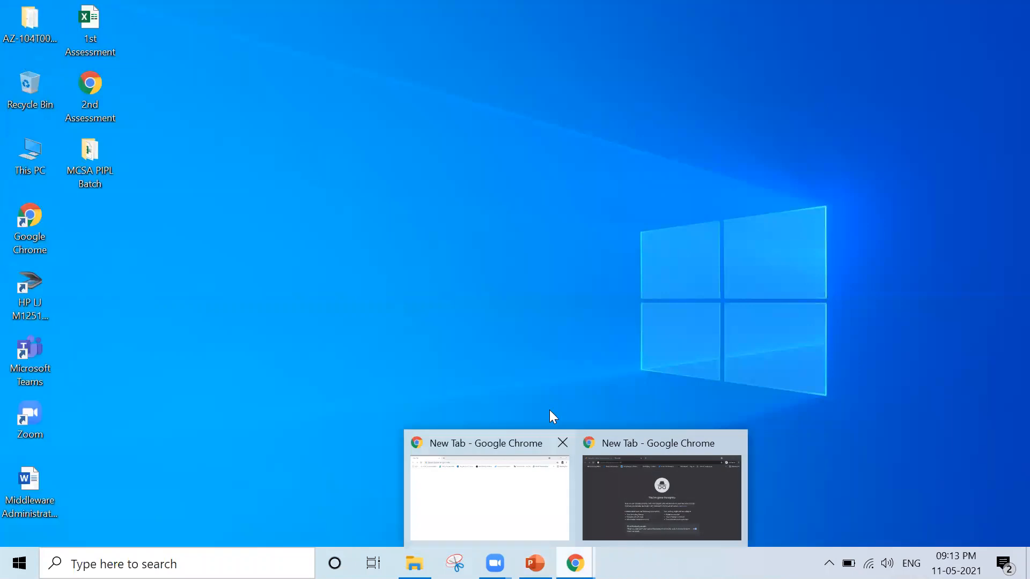
# Close the regular Chrome window and open portal.azure.com in the incognito window.
pyautogui.click(561, 443)
pyautogui.click(584, 541)
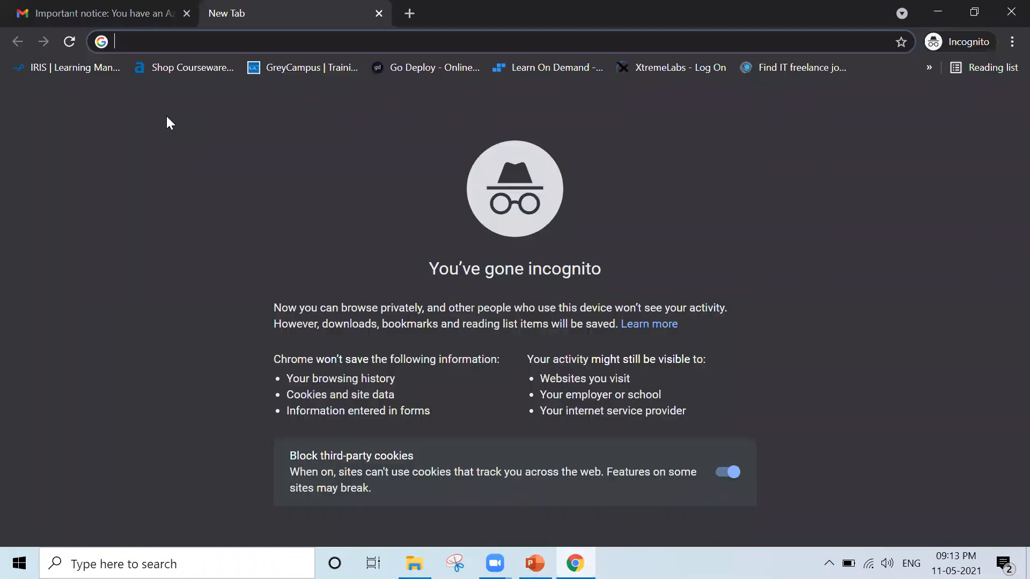
pyautogui.write('portal.azure.com')
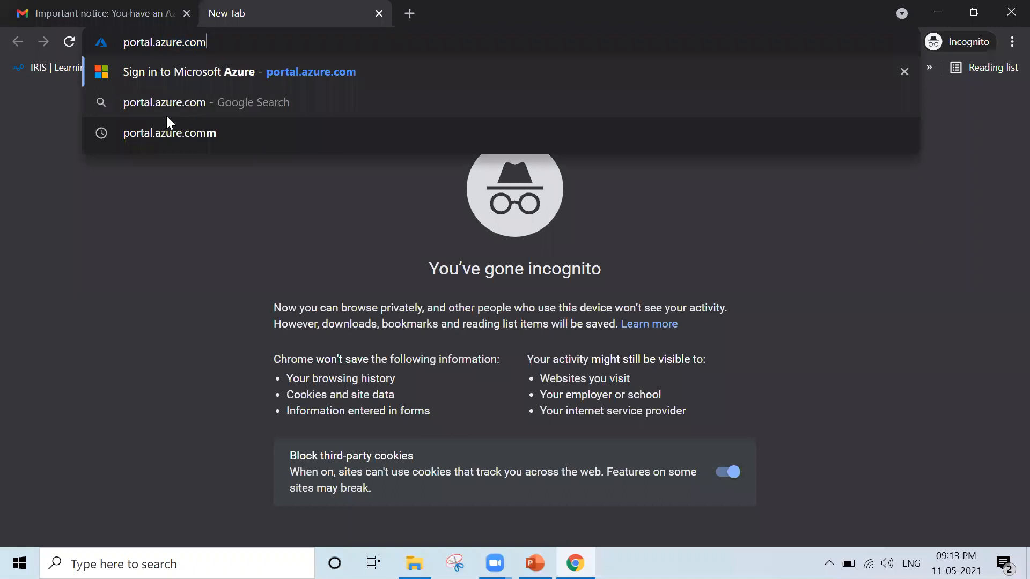
pyautogui.press('Return')
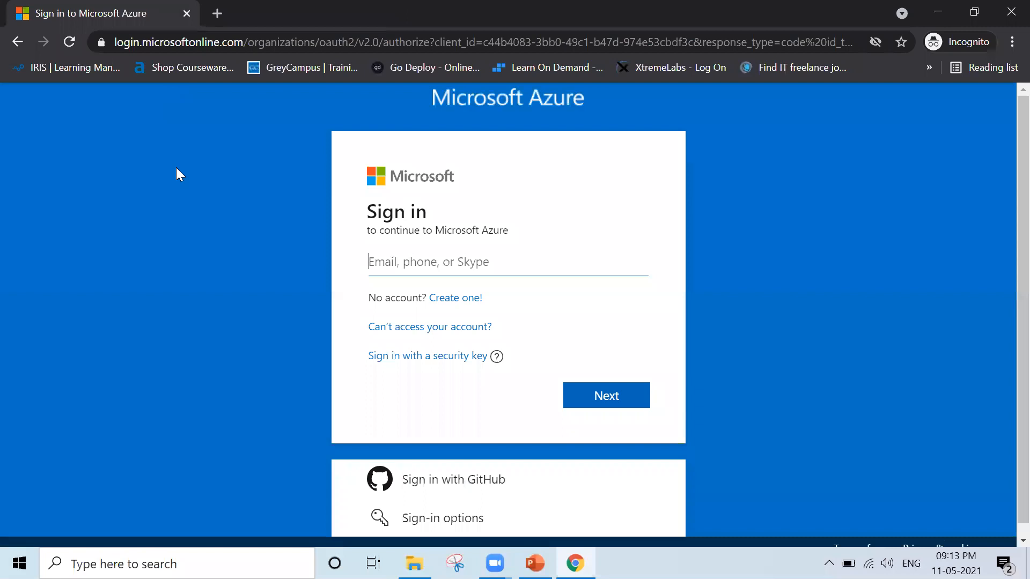
# Sign in to Microsoft Azure with the account's e-mail address and password.
pyautogui.click(420, 263)
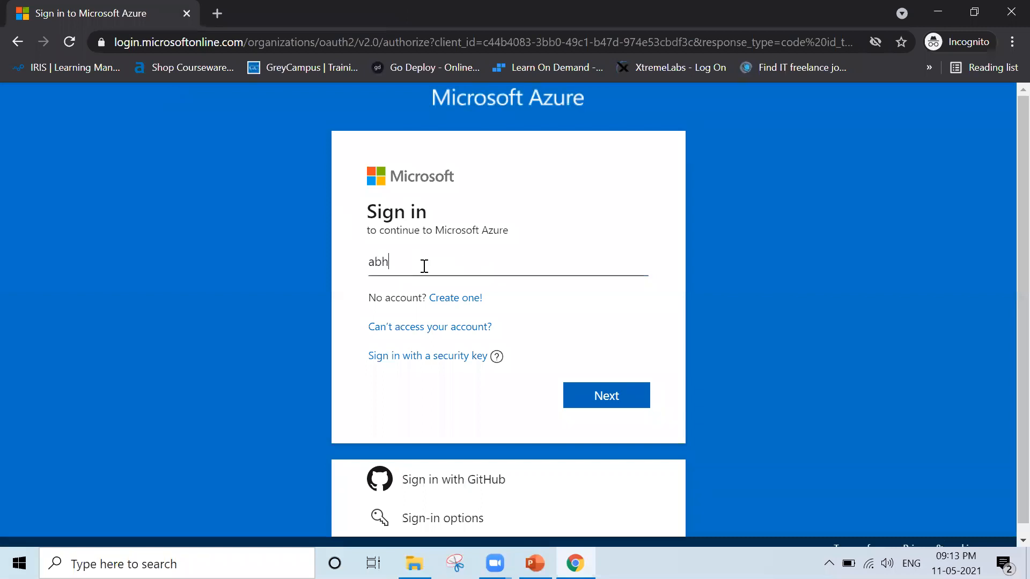
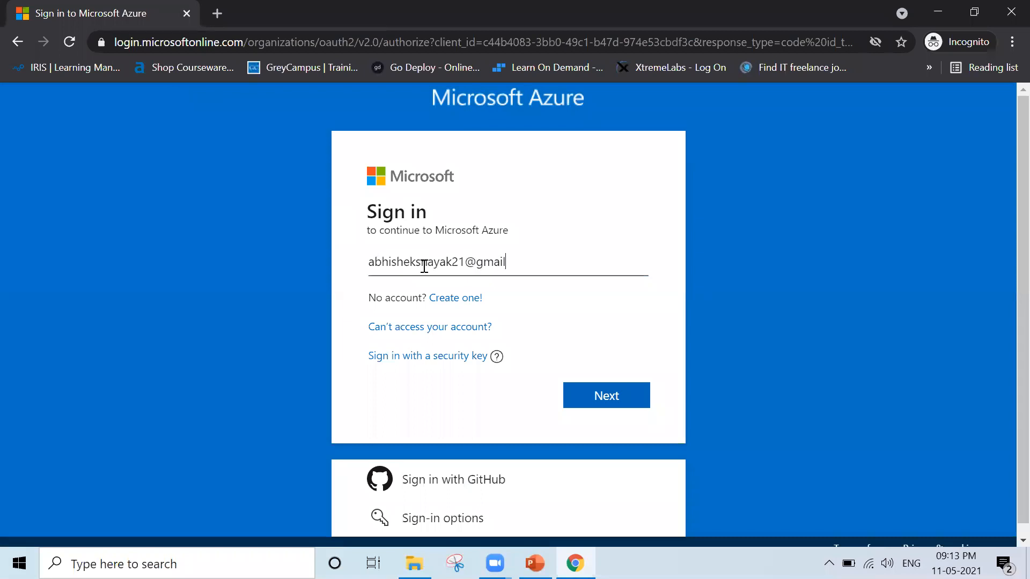
pyautogui.press('Return')
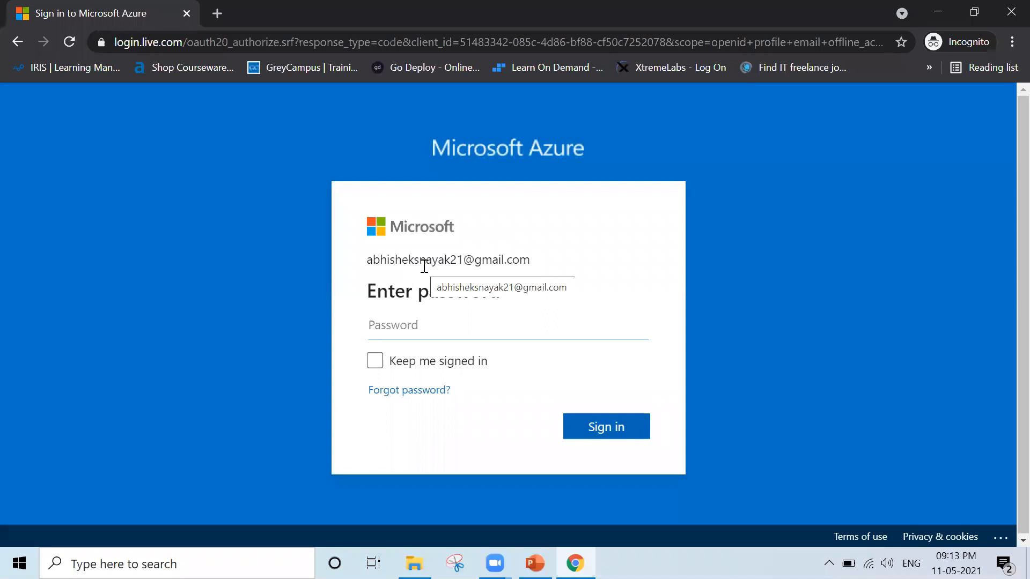
pyautogui.write('•••••••••••••')
pyautogui.press('Return')
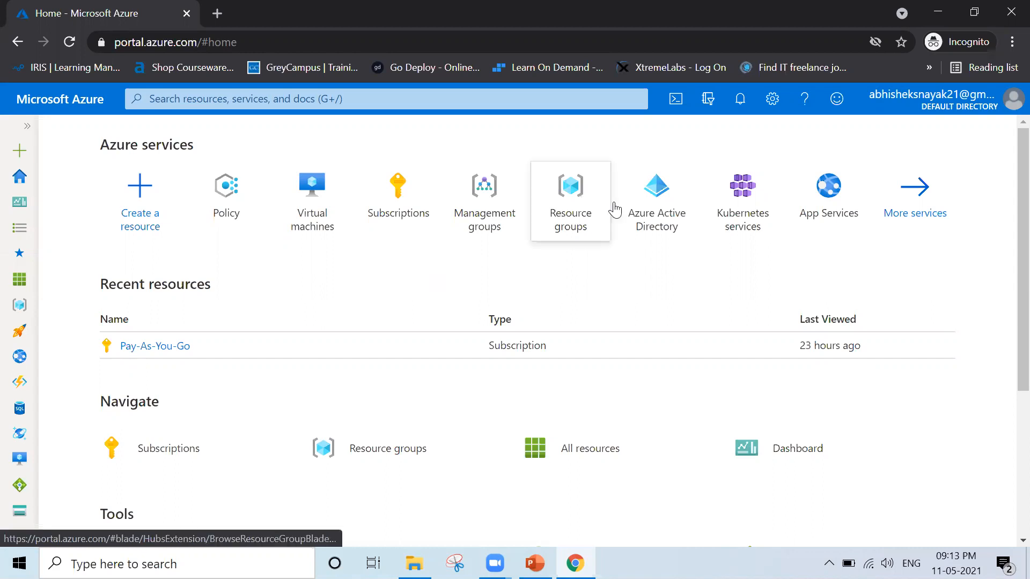
# Open Azure Active Directory and check the tenant's license and primary domain in the overview.
pyautogui.click(657, 206)
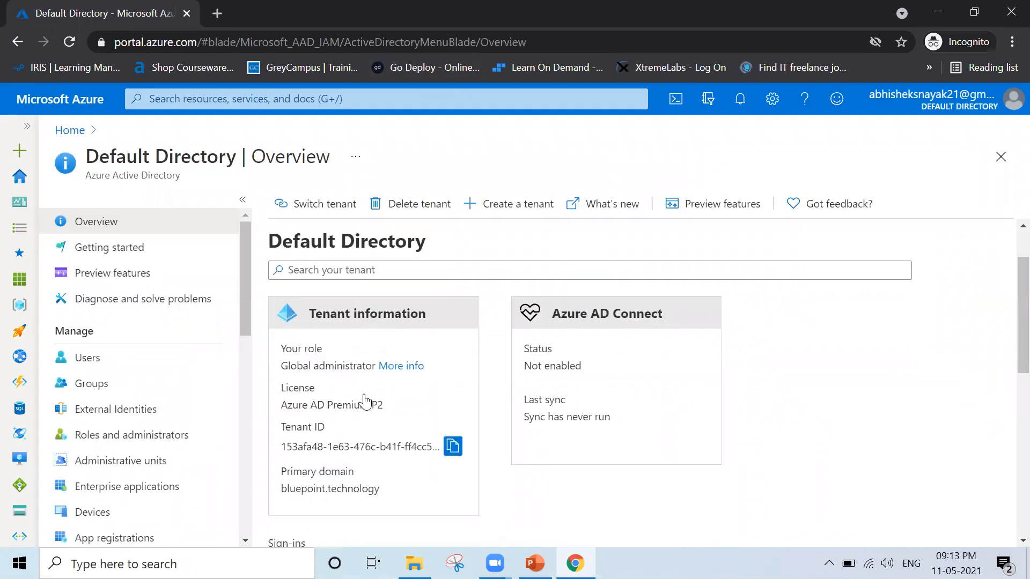
pyautogui.scroll(-1, 365, 401)
pyautogui.moveTo(283, 341); pyautogui.dragTo(384, 350)
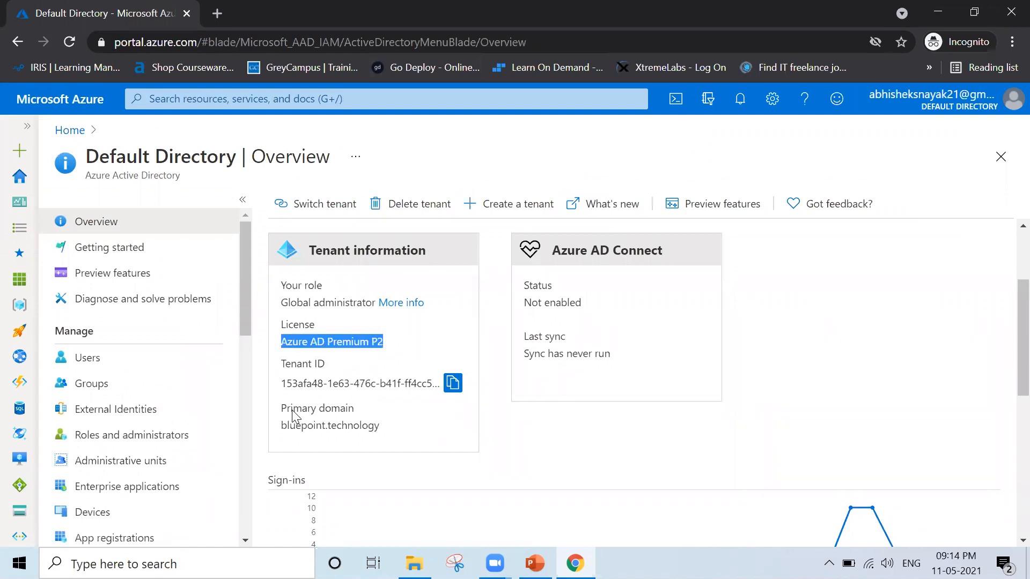
pyautogui.moveTo(283, 427); pyautogui.dragTo(397, 439)
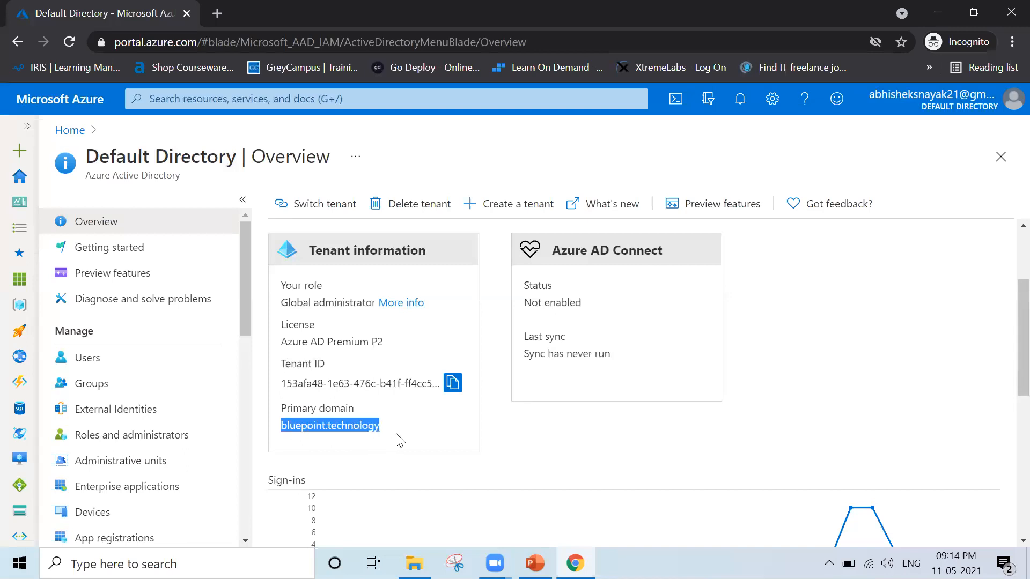
pyautogui.click(620, 448)
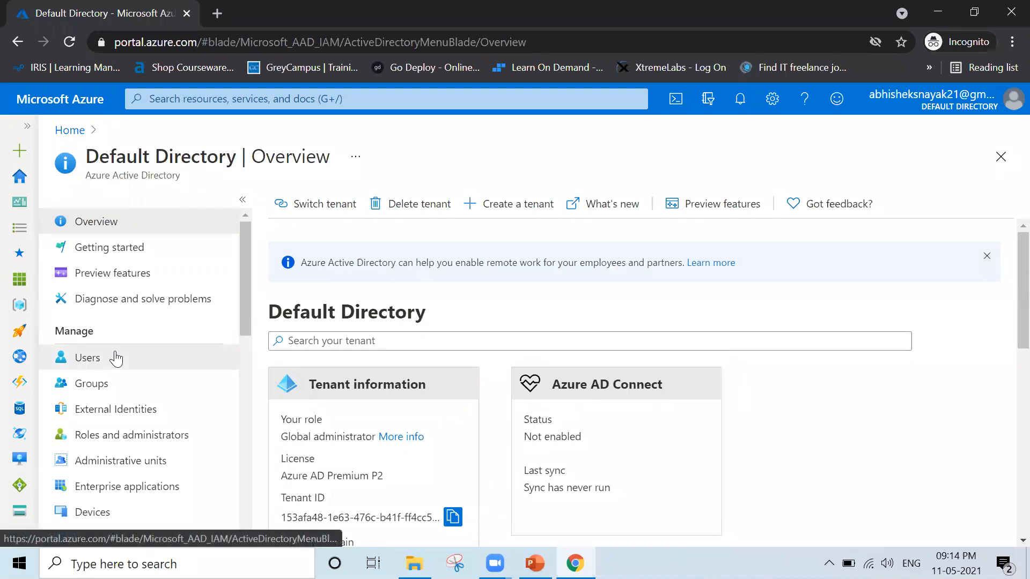
# Delete the last three users in the directory's user list, keeping only the first account.
pyautogui.click(116, 357)
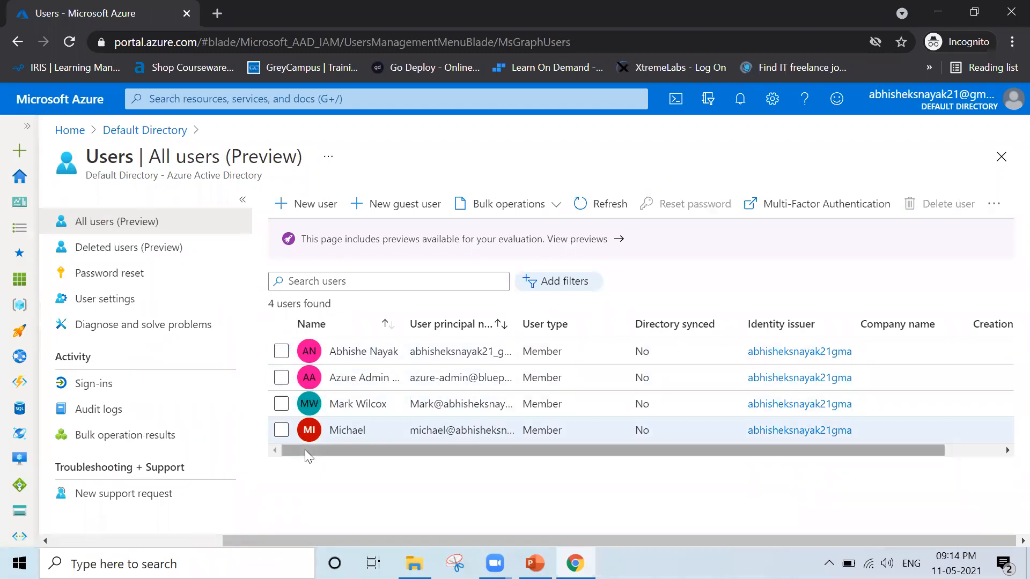
pyautogui.click(281, 430)
pyautogui.click(282, 406)
pyautogui.click(280, 379)
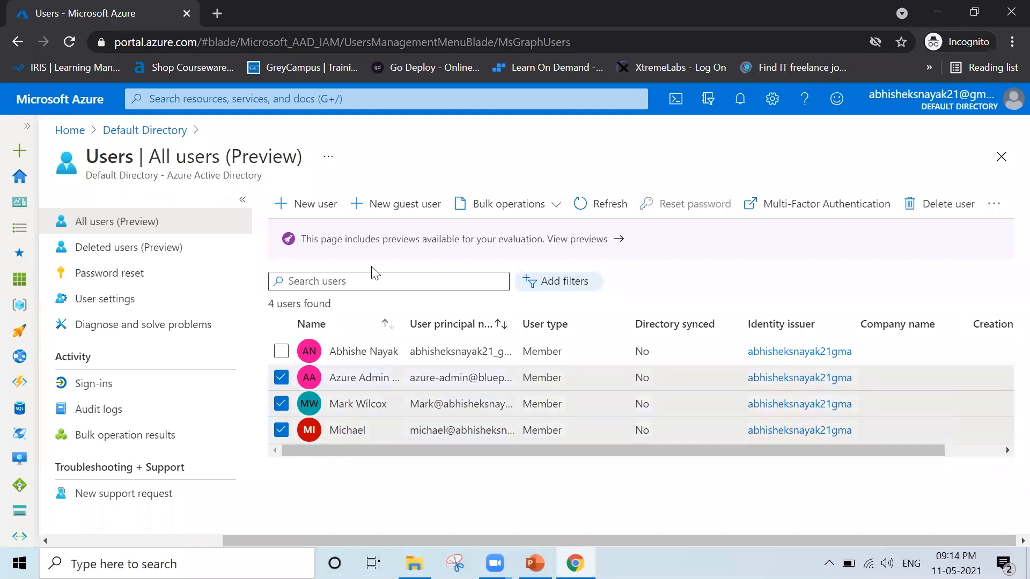
pyautogui.click(931, 214)
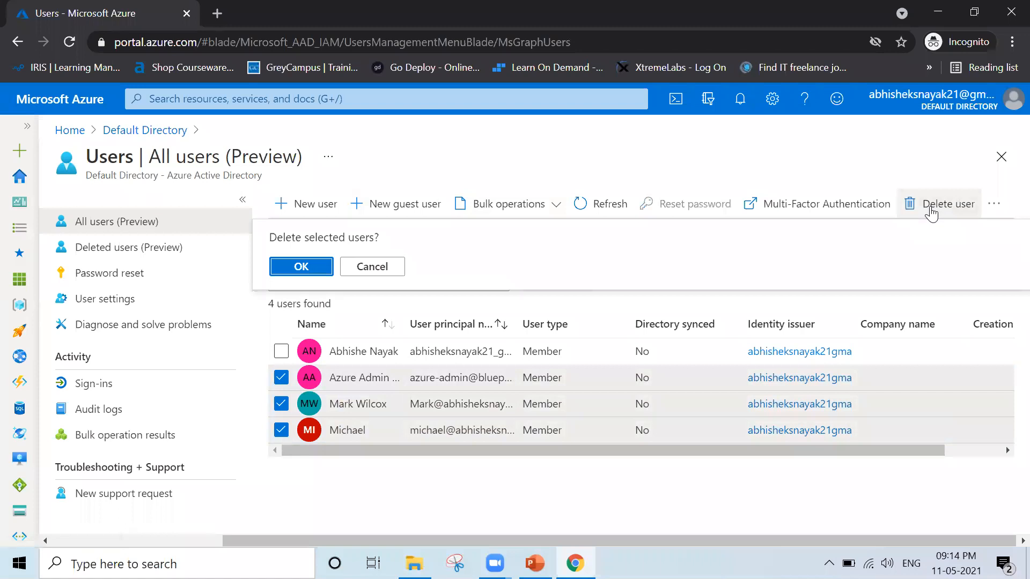
pyautogui.click(290, 267)
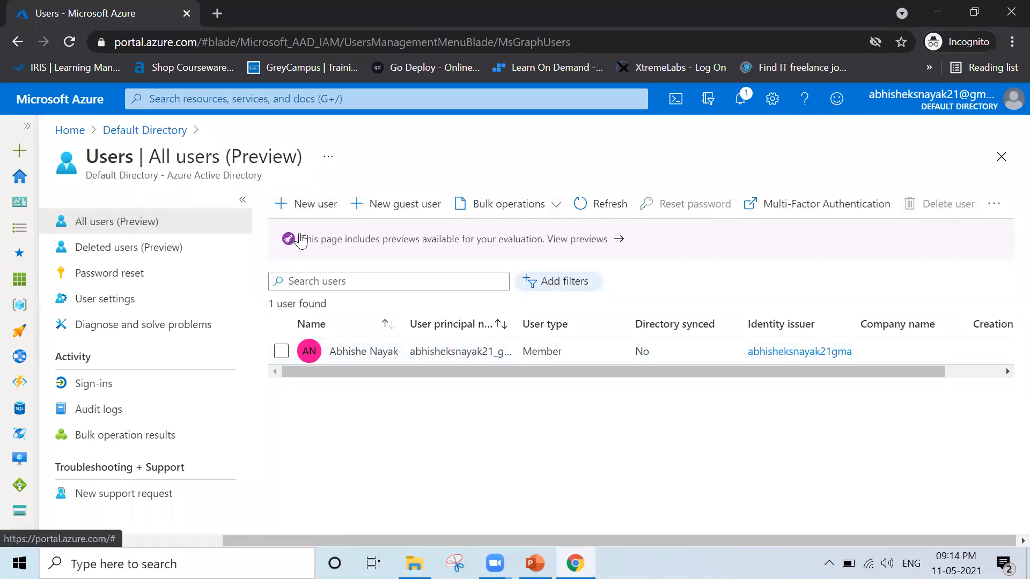
pyautogui.click(296, 206)
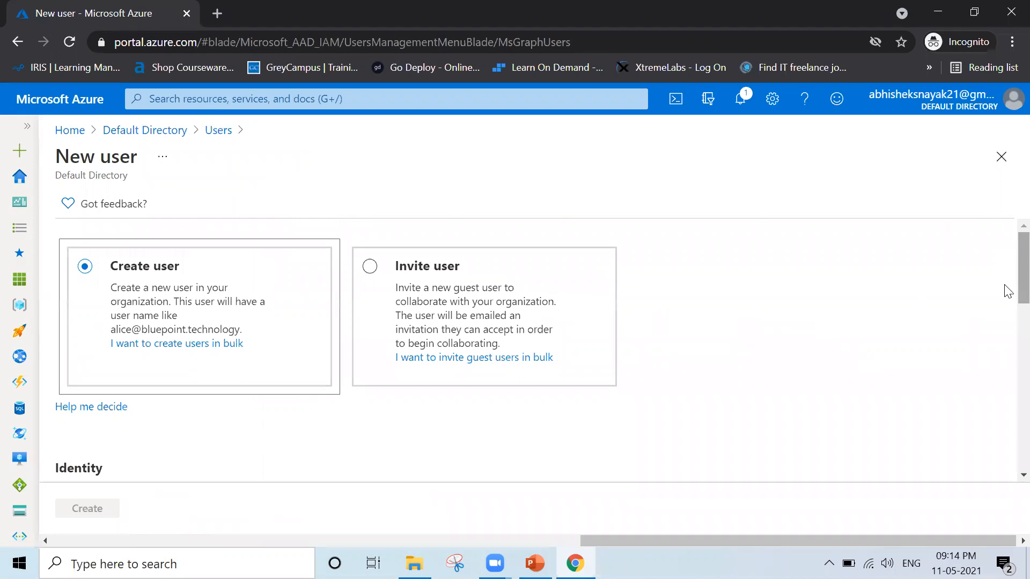
pyautogui.scroll(-5, 1006, 289)
pyautogui.click(298, 269)
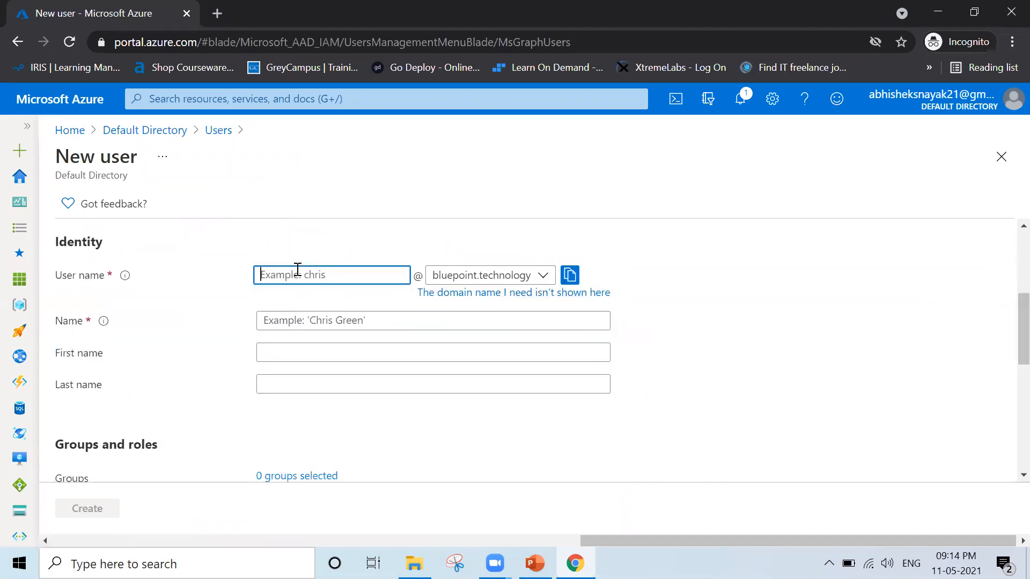
pyautogui.write('team')
pyautogui.write('admin')
pyautogui.click(316, 316)
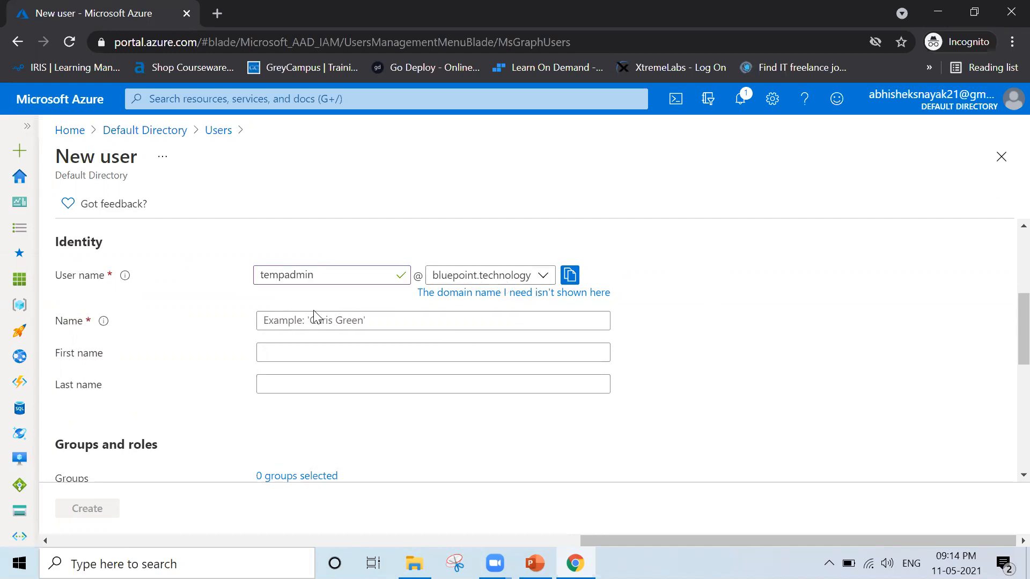
pyautogui.click(333, 320)
pyautogui.write('T')
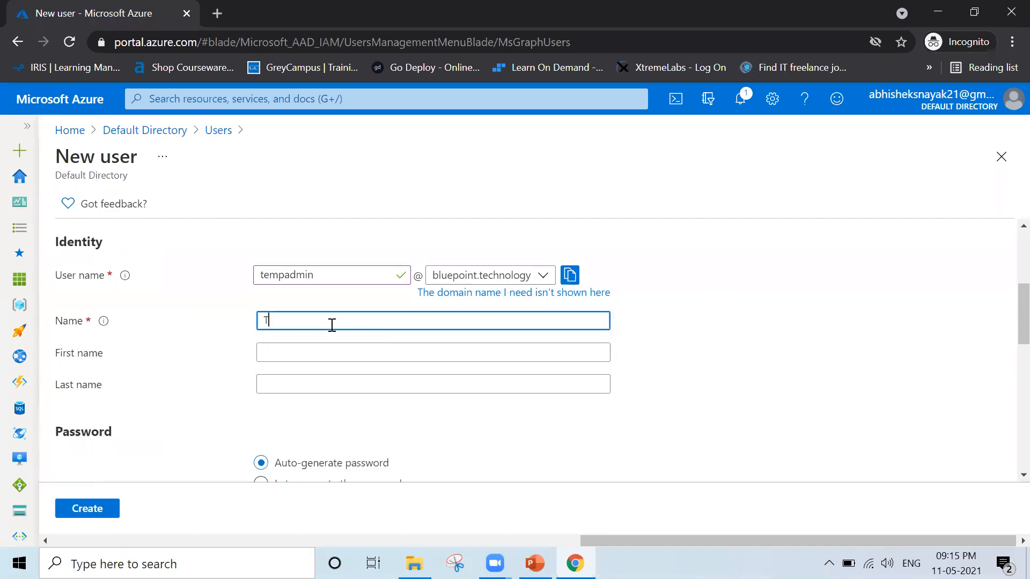
pyautogui.write('emm Admi')
pyautogui.click(741, 328)
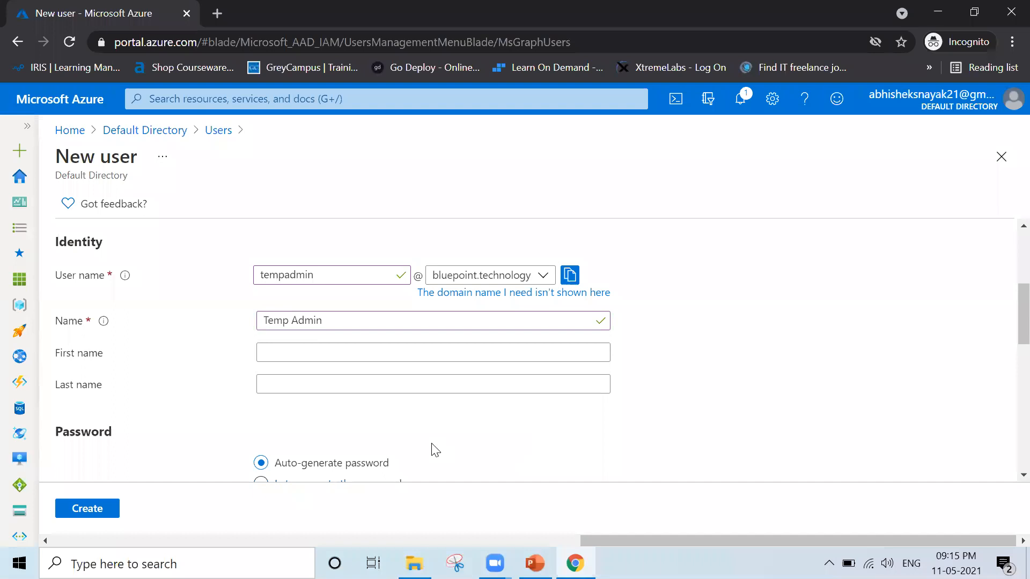
# Choose to create the password manually for Temp Admin and enter the initial password.
pyautogui.scroll(-3, 436, 449)
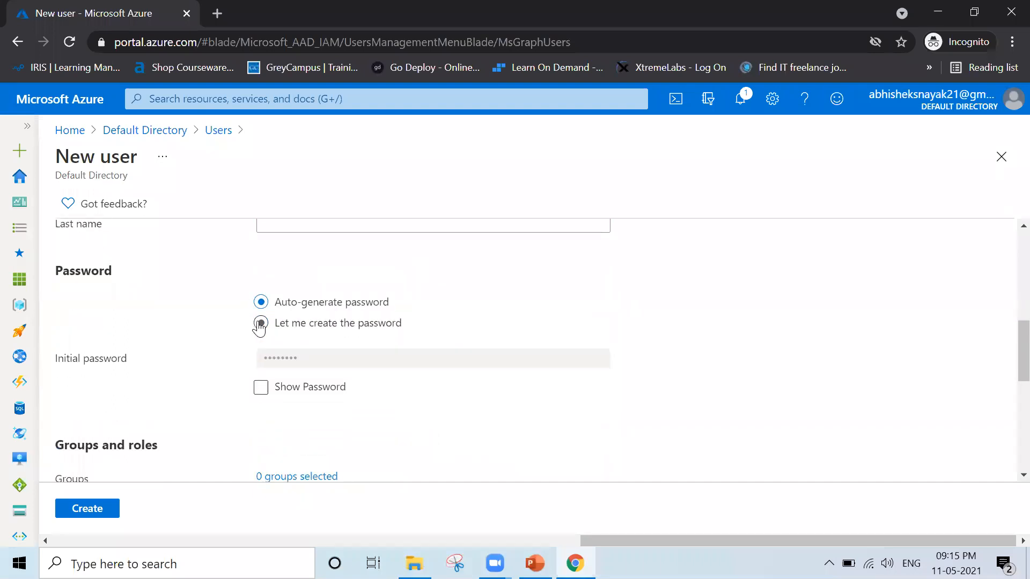
pyautogui.click(260, 324)
pyautogui.click(309, 355)
pyautogui.write('•')
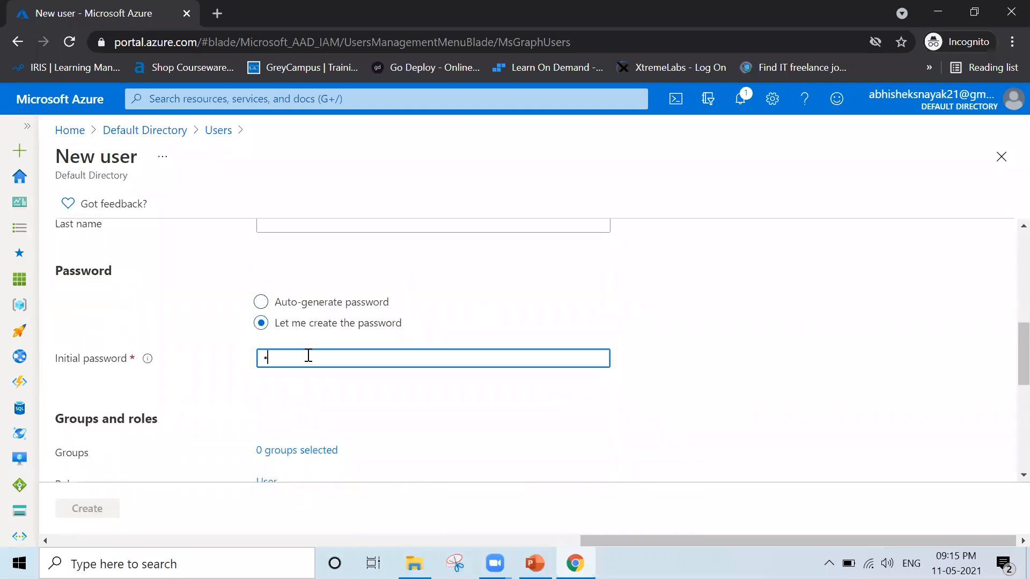
pyautogui.write('••')
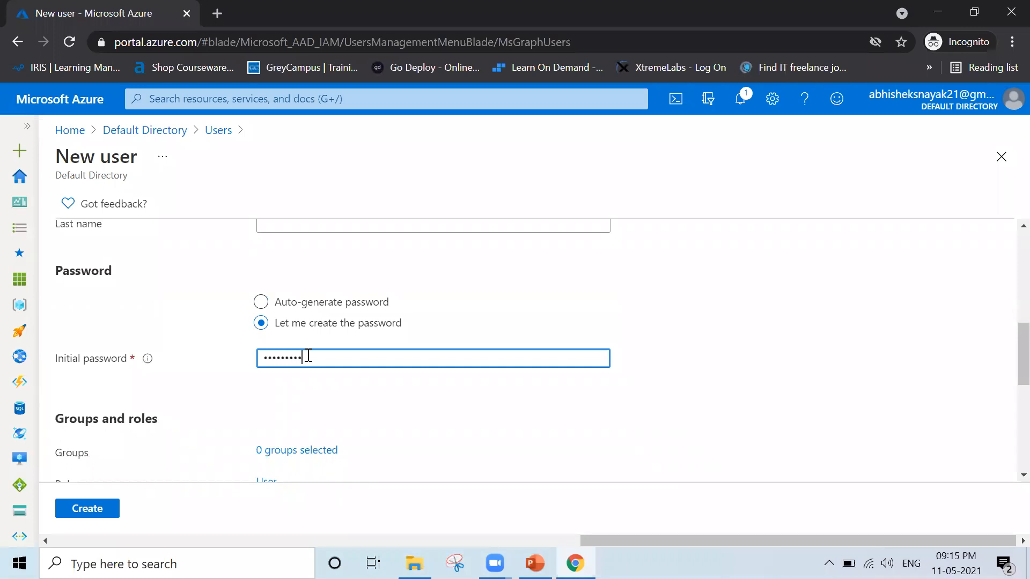
pyautogui.write('•••••••••')
pyautogui.click(682, 352)
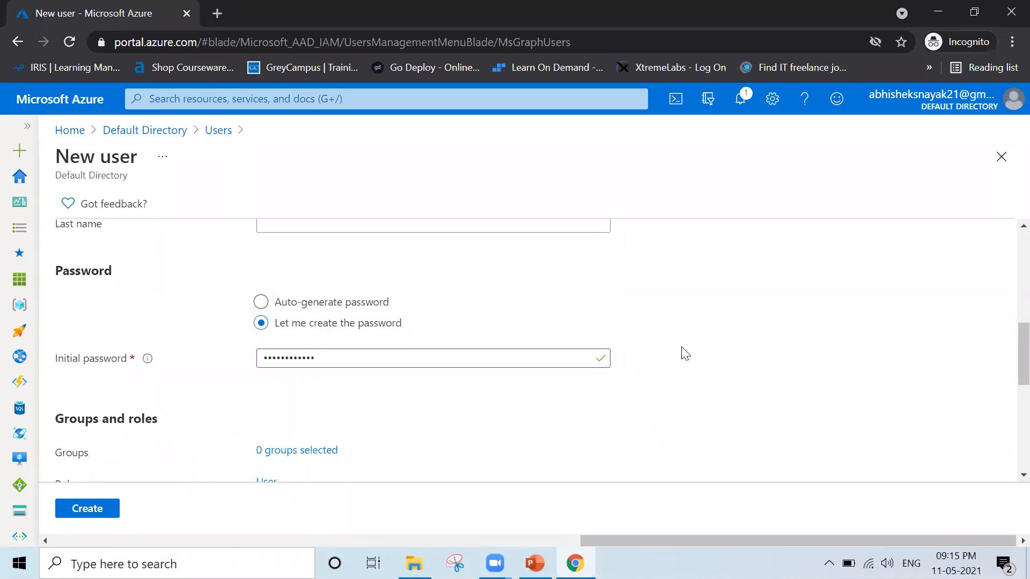
# Set the usage location to India and the department to IT, and create the Temp Admin user.
pyautogui.scroll(-5, 685, 354)
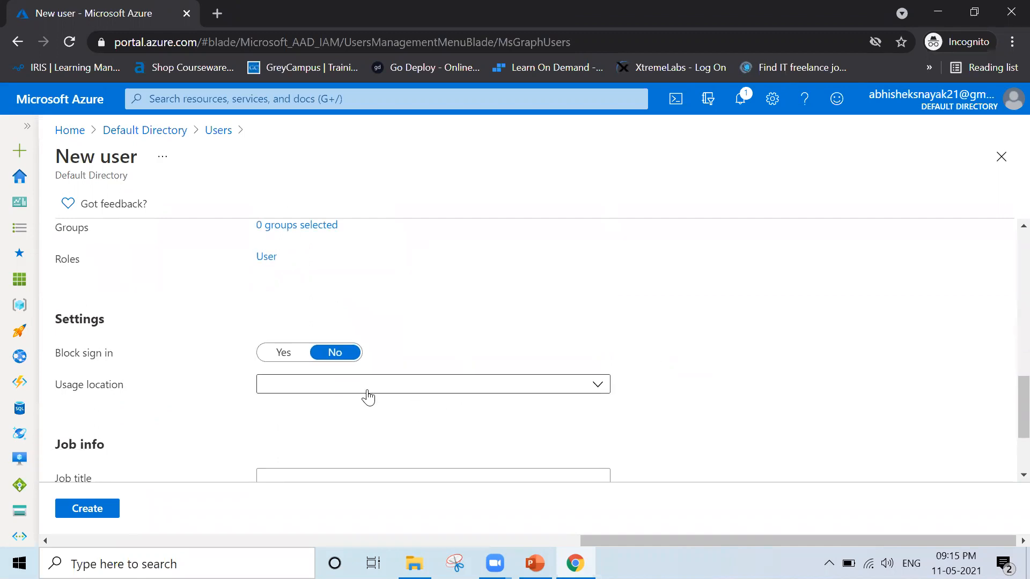
pyautogui.click(326, 393)
pyautogui.write('India')
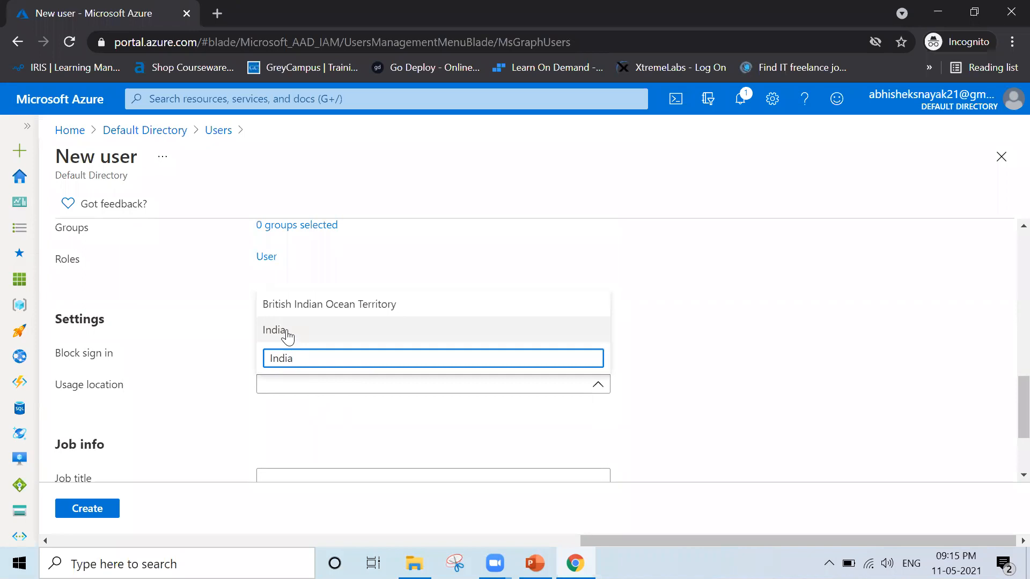
pyautogui.click(286, 333)
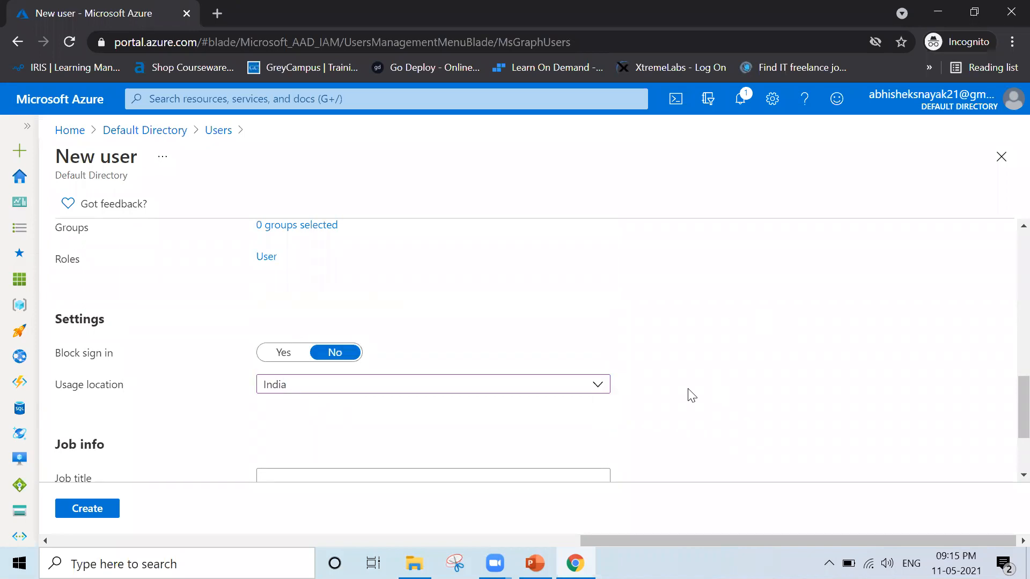
pyautogui.scroll(-2, 691, 396)
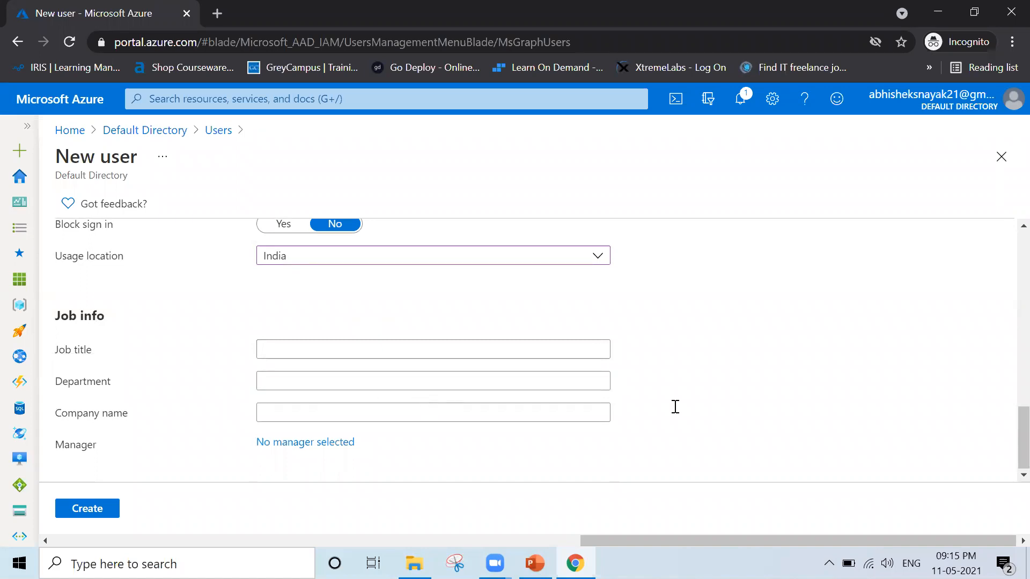
pyautogui.click(309, 384)
pyautogui.write('IT')
pyautogui.click(89, 510)
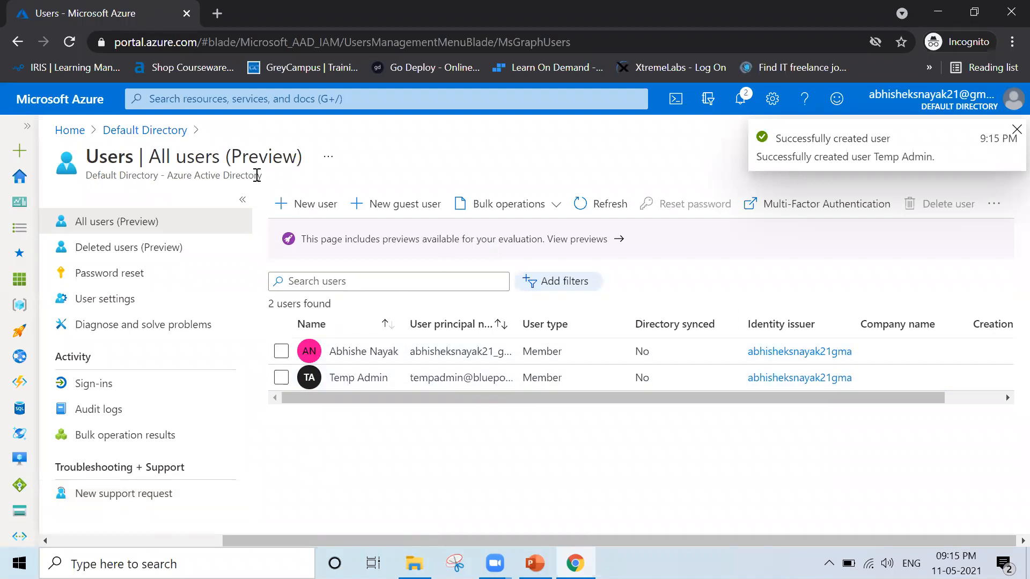
pyautogui.click(294, 204)
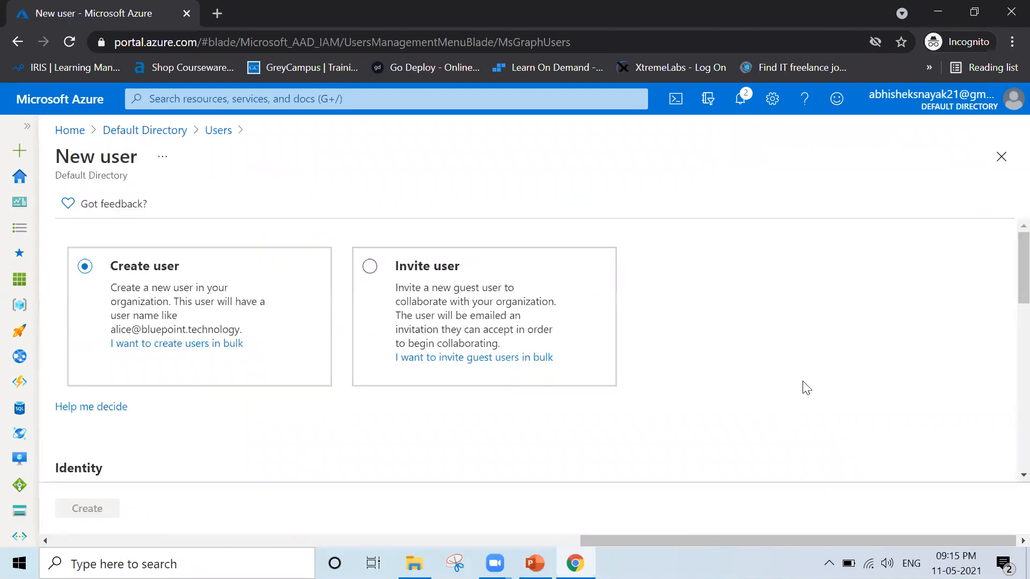
pyautogui.press('Down')
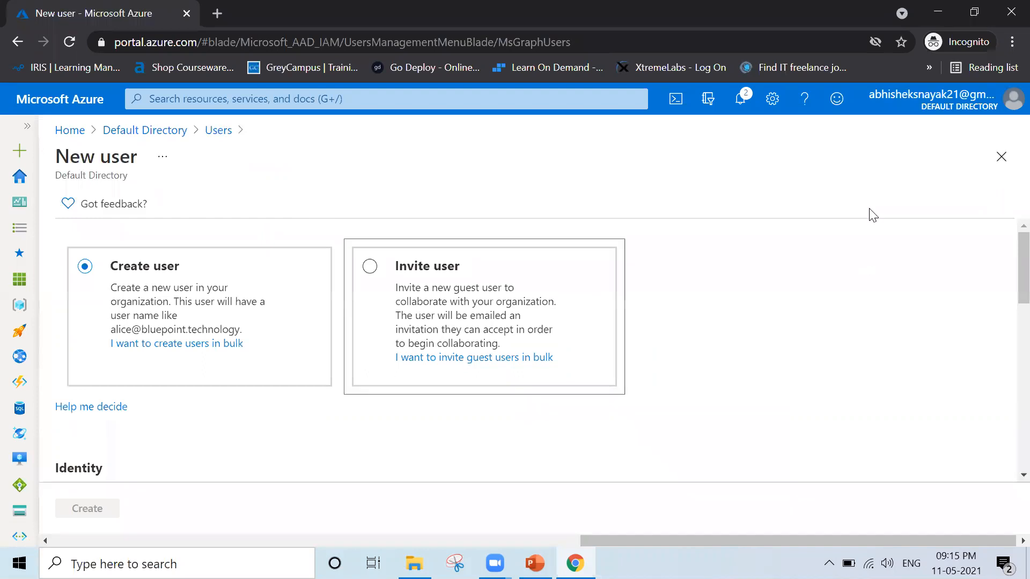
pyautogui.scroll(-5, 1007, 263)
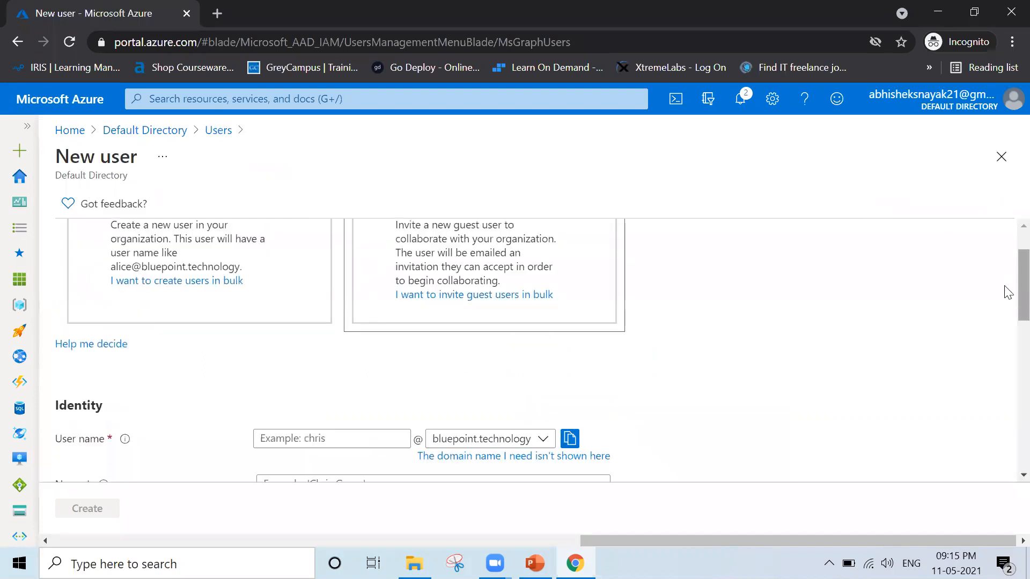
pyautogui.click(351, 234)
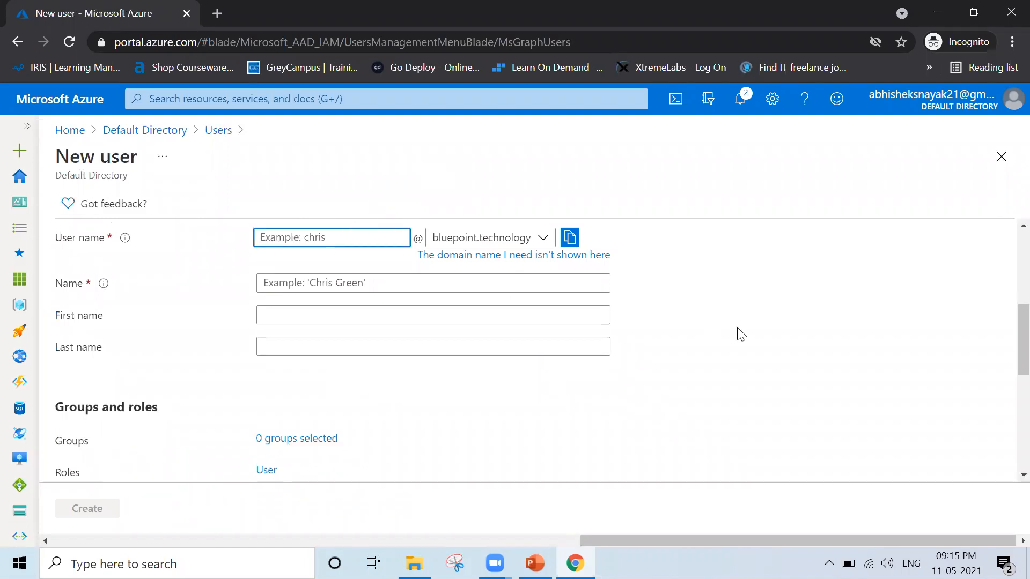
pyautogui.write('VMAdmin')
pyautogui.click(380, 285)
pyautogui.write('VM Ad')
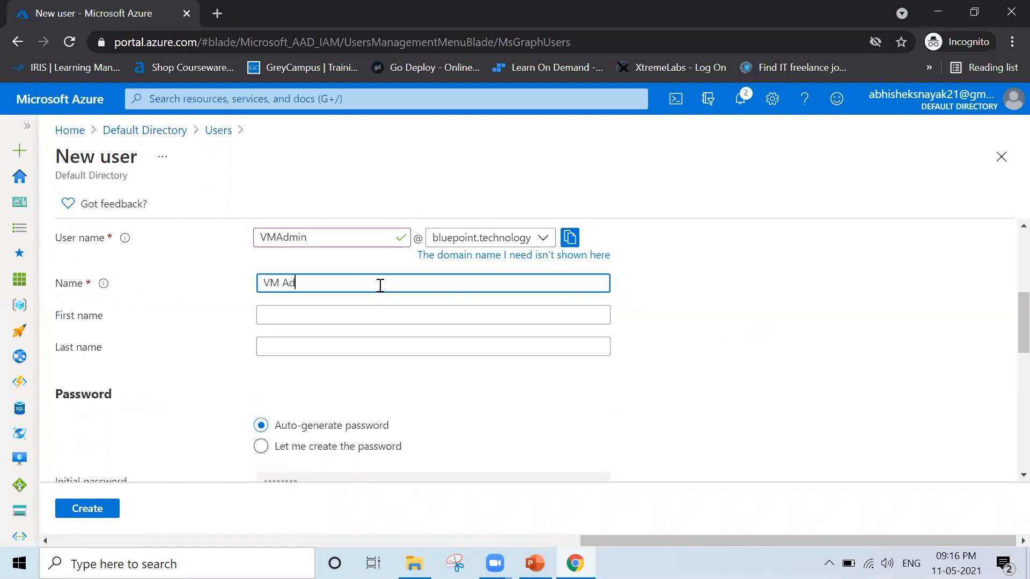
# Choose to create the password manually for VM Admin and enter the initial password.
pyautogui.click(365, 448)
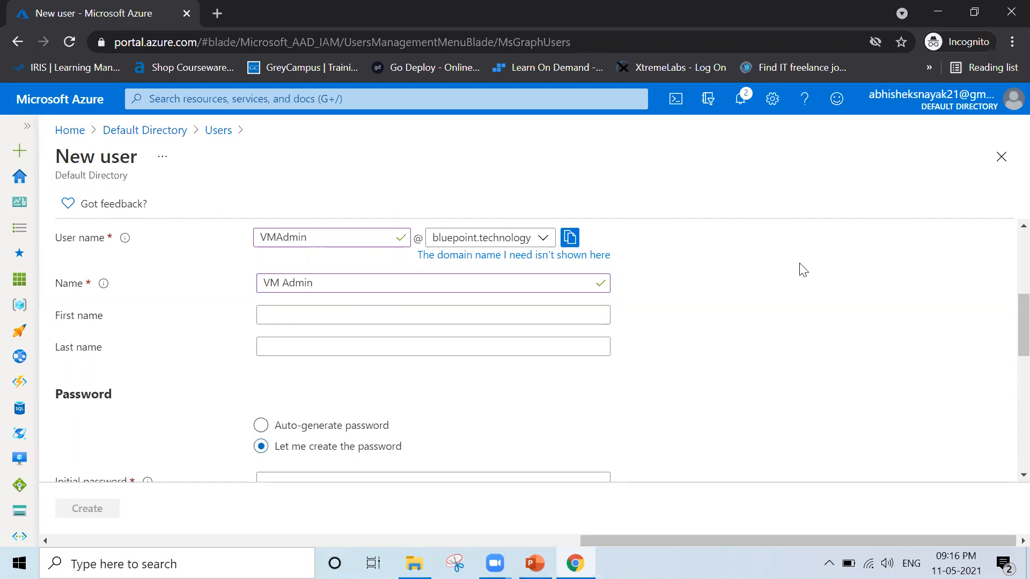
pyautogui.scroll(-3, 803, 270)
pyautogui.click(450, 323)
pyautogui.write('•••••••••••••')
pyautogui.click(736, 360)
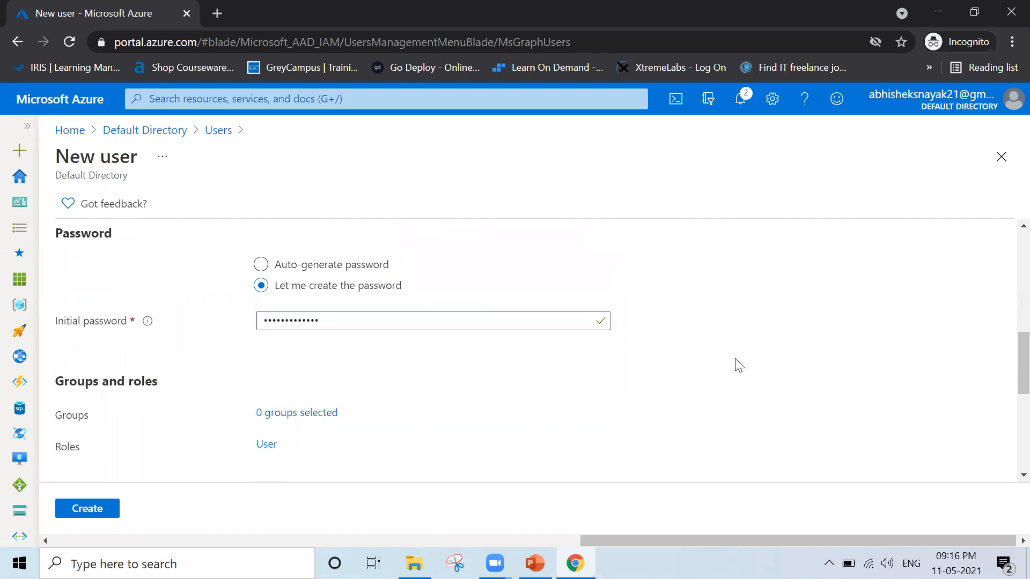
# Set VM Admin's usage location to India and department to IT, and create the user.
pyautogui.scroll(-5, 736, 363)
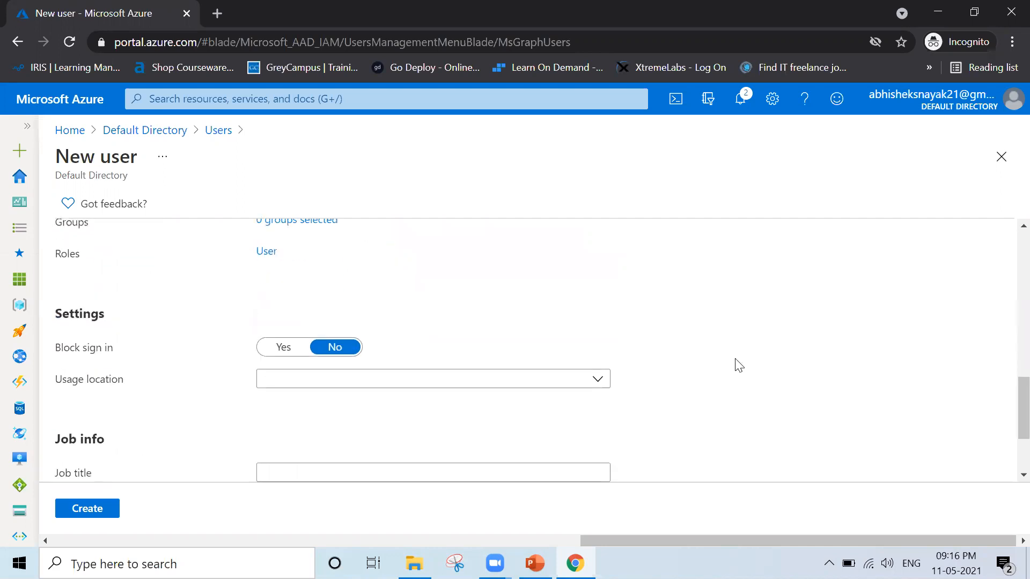
pyautogui.click(472, 324)
pyautogui.write('india')
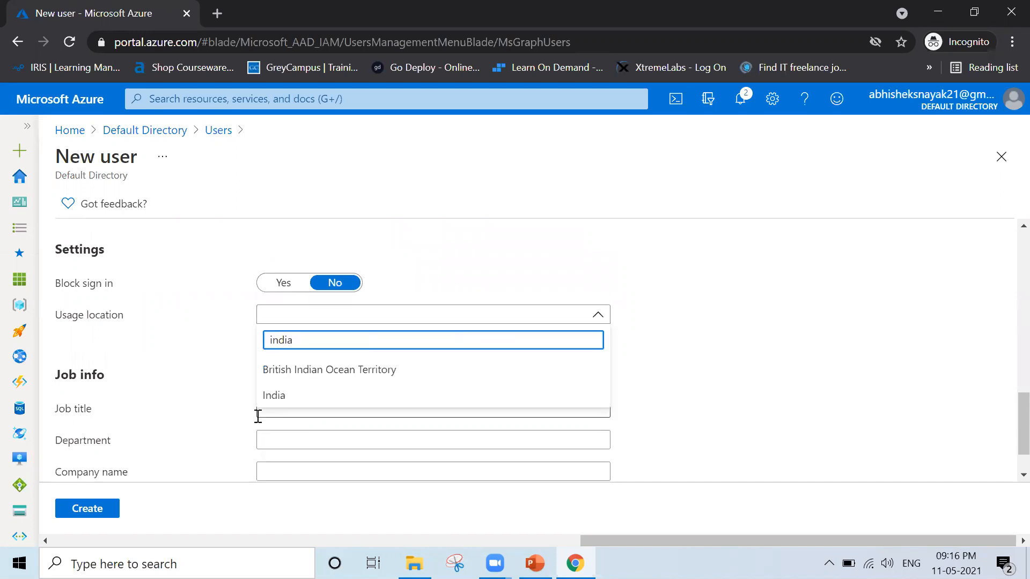
pyautogui.click(284, 393)
pyautogui.click(303, 440)
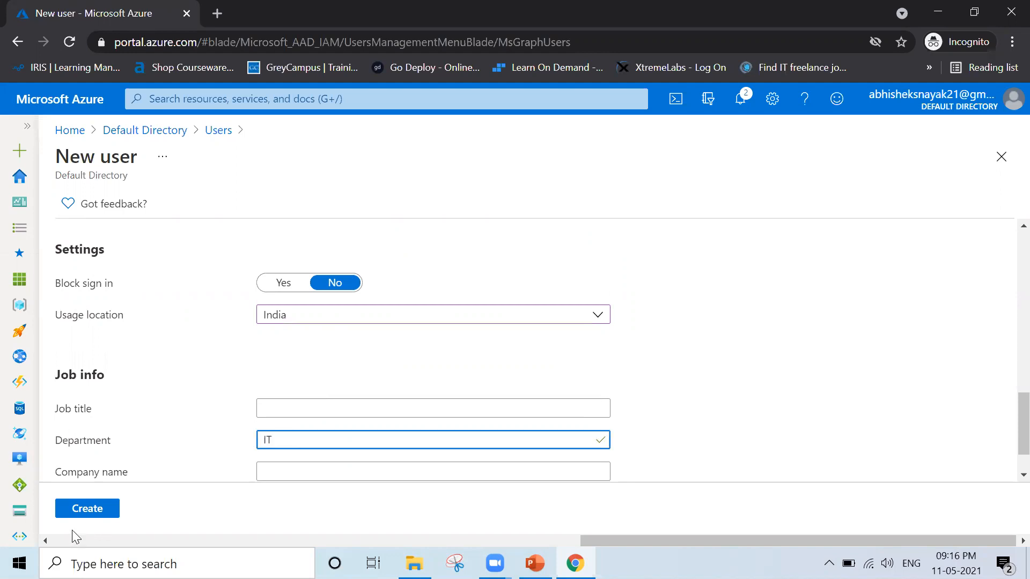
pyautogui.click(84, 514)
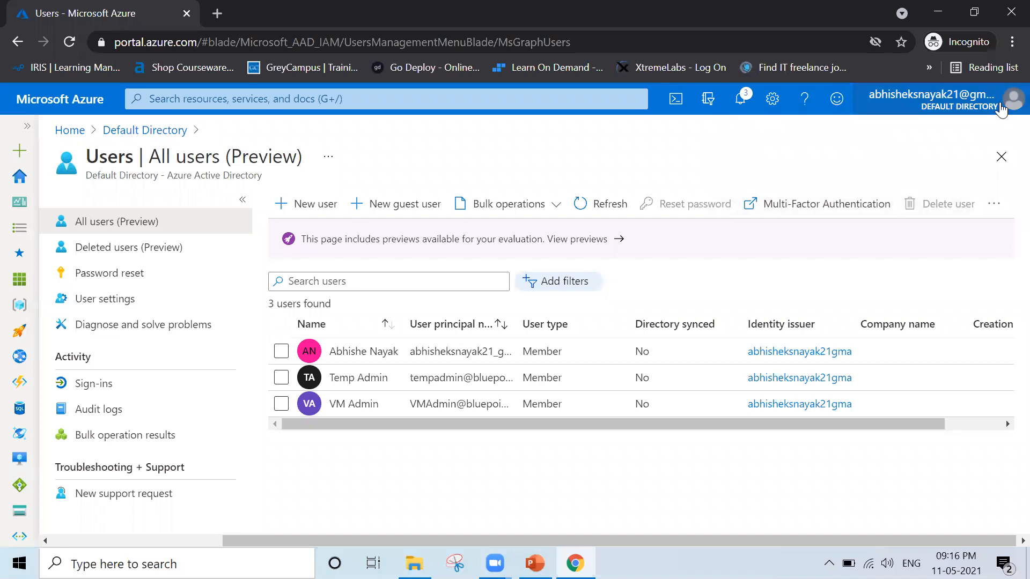
# Sign out of the portal and submit the Temp Admin account's user name to sign in with another account.
pyautogui.click(1001, 109)
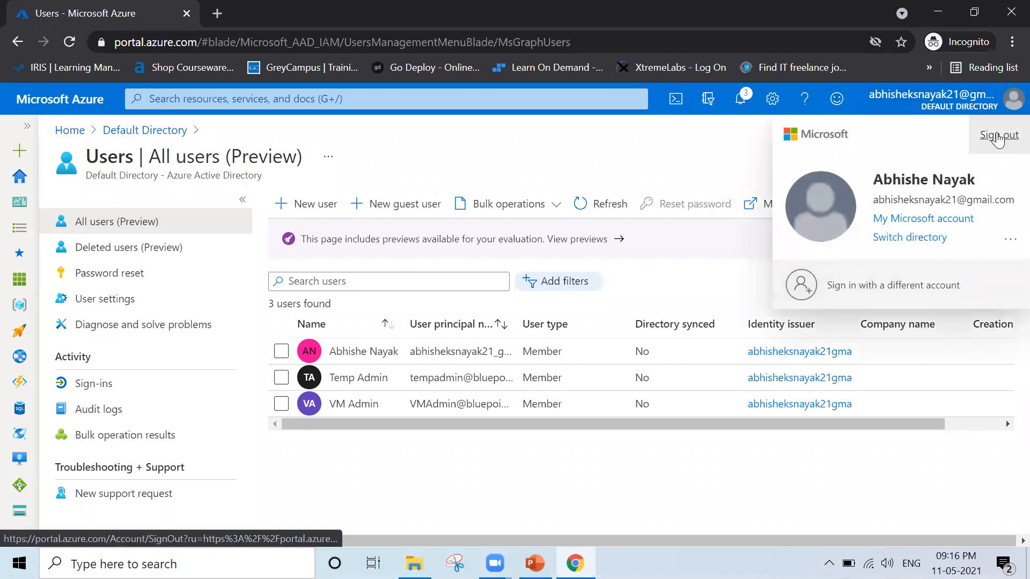
pyautogui.click(998, 135)
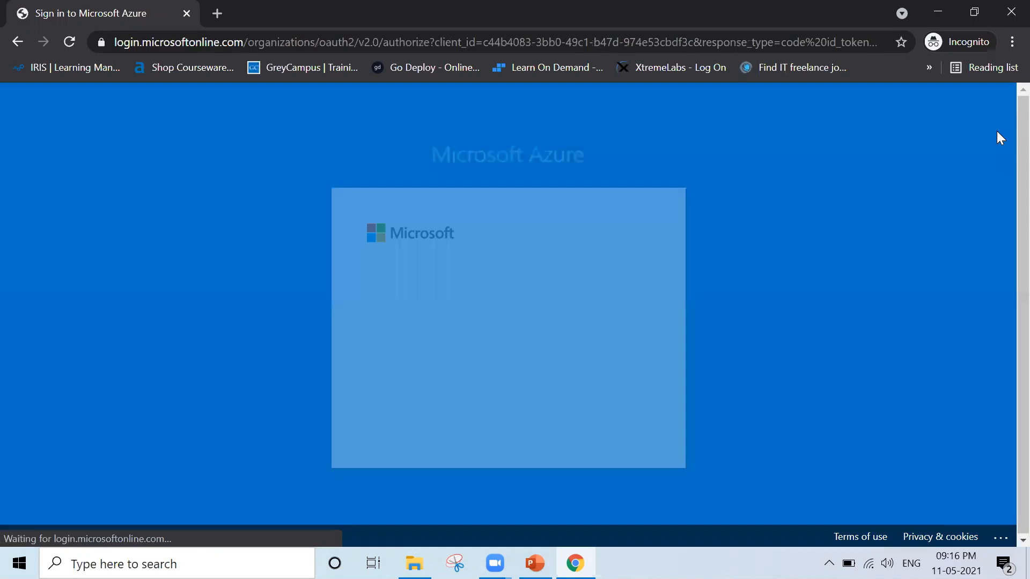
pyautogui.click(463, 415)
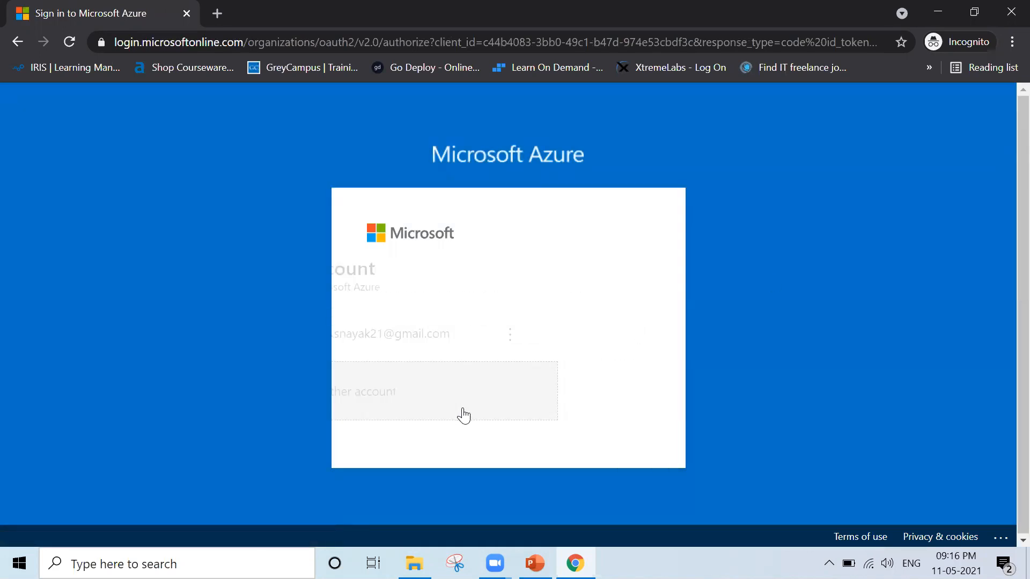
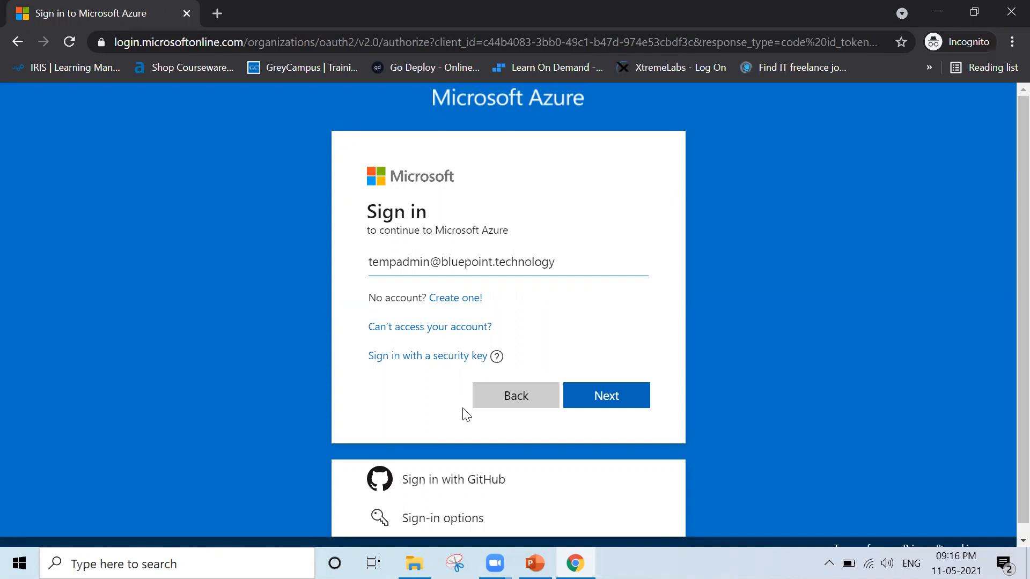
pyautogui.press('Return')
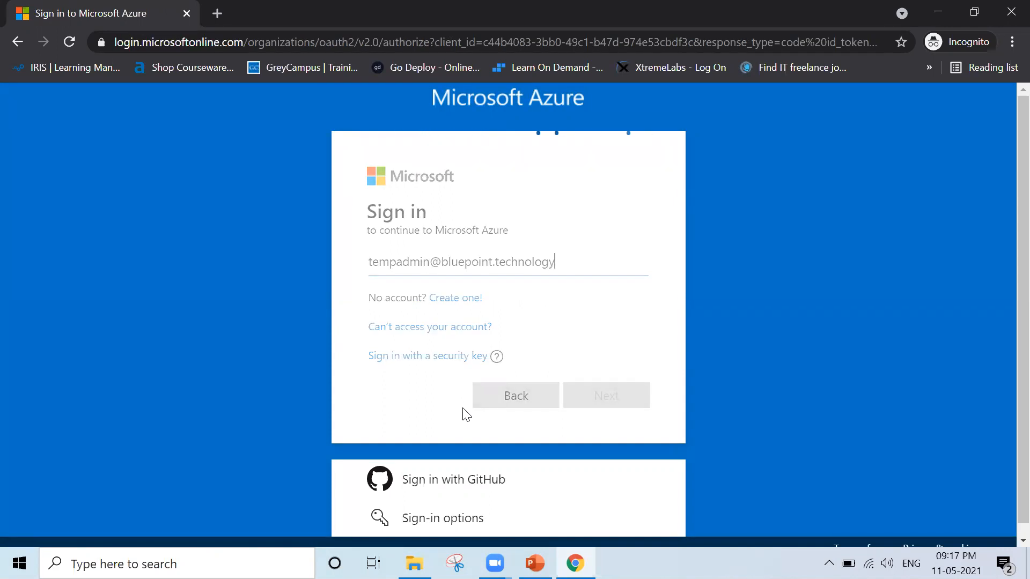
# Enter Temp Admin's initial password and submit the sign-in.
pyautogui.write('••••••••••')
pyautogui.press('Return')
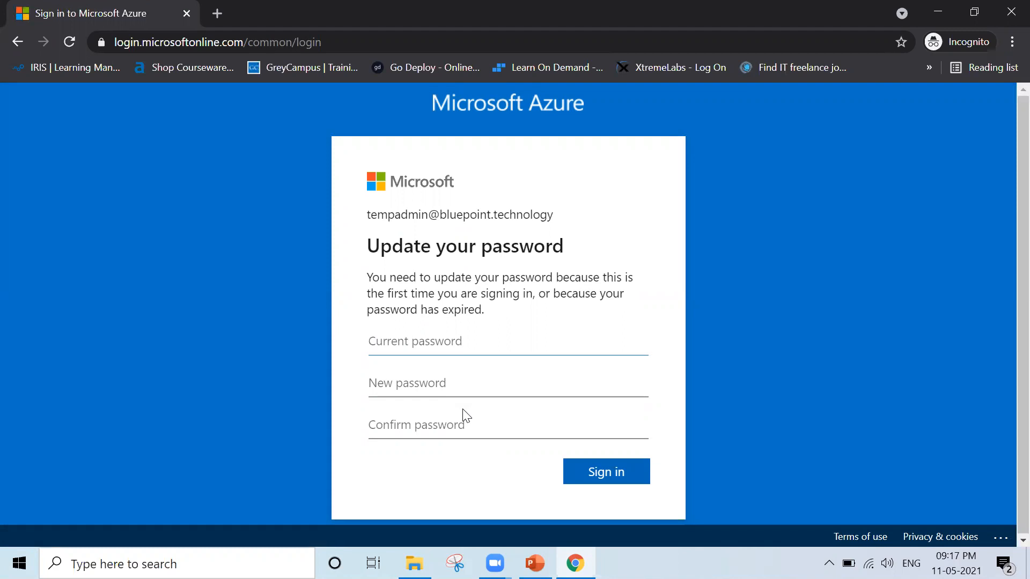
# Update Temp Admin's password by entering the current password, a new password and its confirmation, and submit the change.
pyautogui.write('••••••••••••')
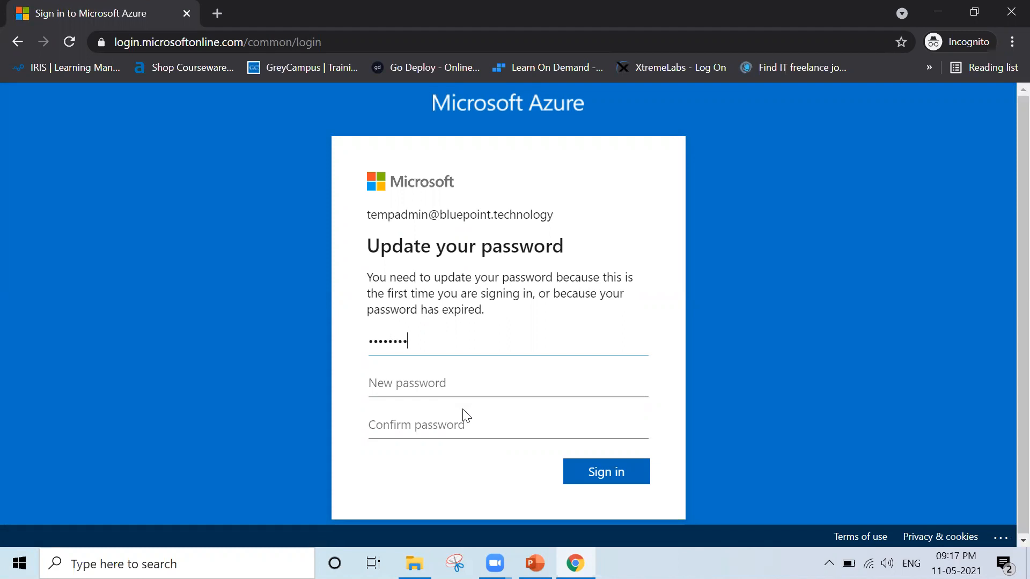
pyautogui.press('Tab')
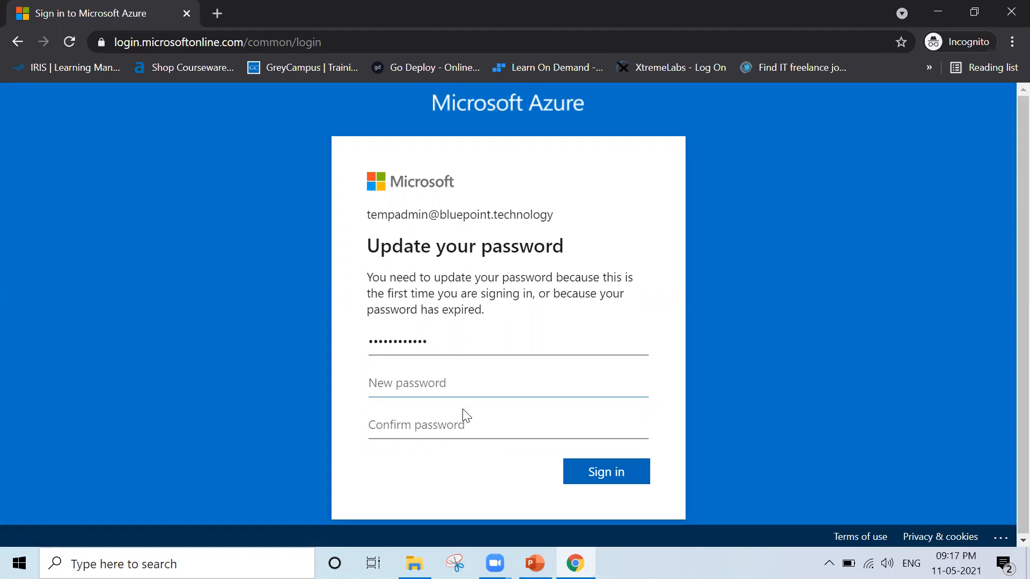
pyautogui.write('•••••••••')
pyautogui.press('BackSpace')
pyautogui.press('BackSpace')
pyautogui.press('BackSpace')
pyautogui.press('BackSpace')
pyautogui.press('BackSpace')
pyautogui.press('BackSpace')
pyautogui.write('•••••••••••••')
pyautogui.press('Tab')
pyautogui.write('••••••••••••')
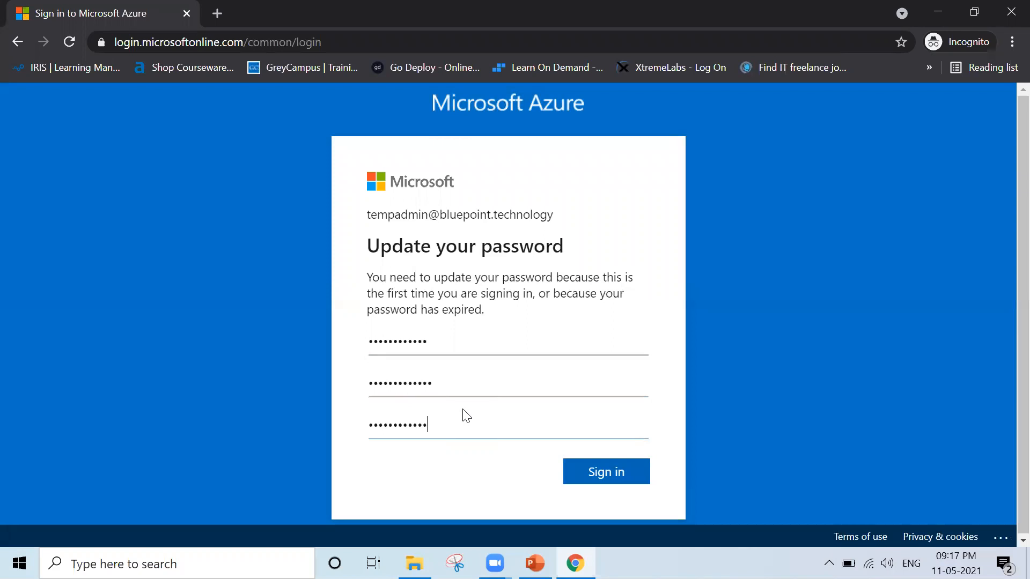
pyautogui.hotkey('ctrl', 'a')
pyautogui.press('BackSpace')
pyautogui.write('•••••••••••••')
pyautogui.press('Return')
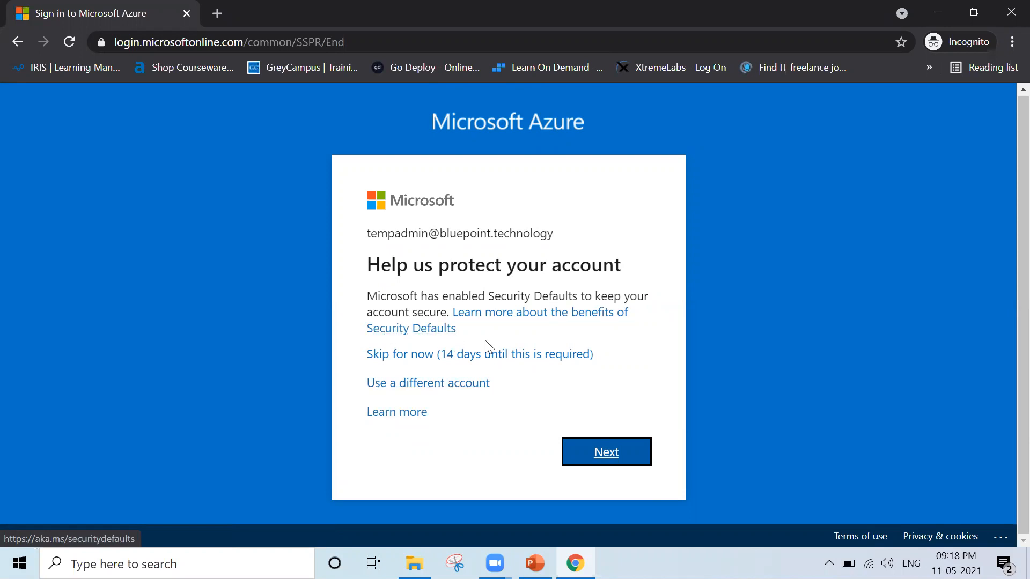
# Try to skip the Security Defaults protection for Temp Admin, backing out of the Microsoft Authenticator setup.
pyautogui.click(547, 356)
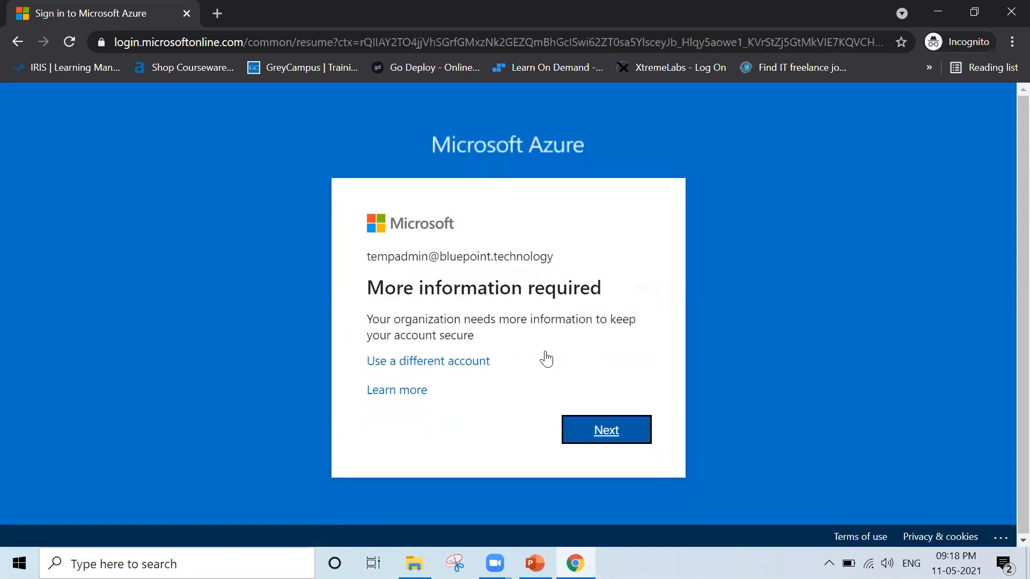
pyautogui.click(631, 429)
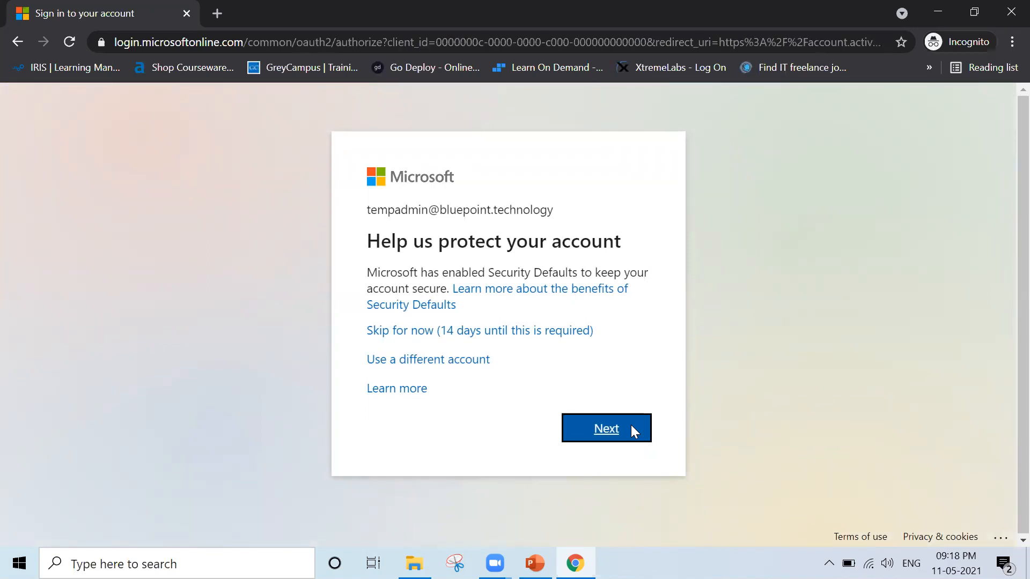
pyautogui.click(631, 426)
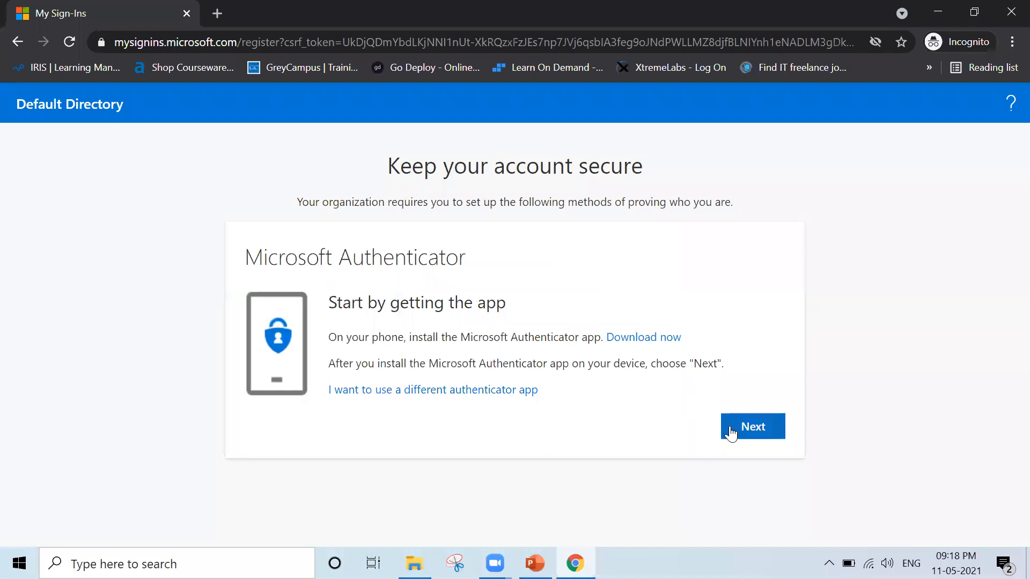
pyautogui.click(19, 40)
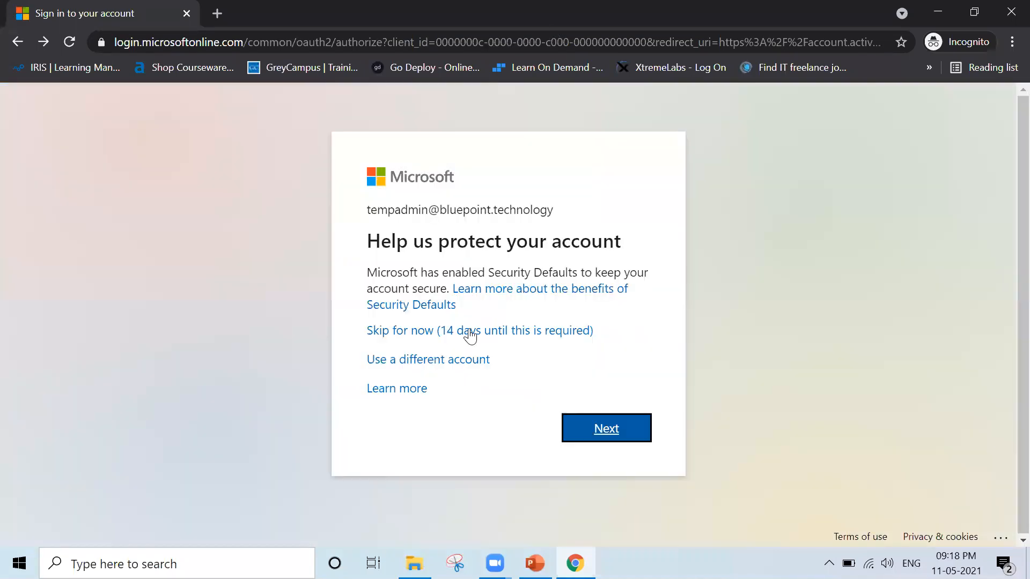
pyautogui.click(470, 332)
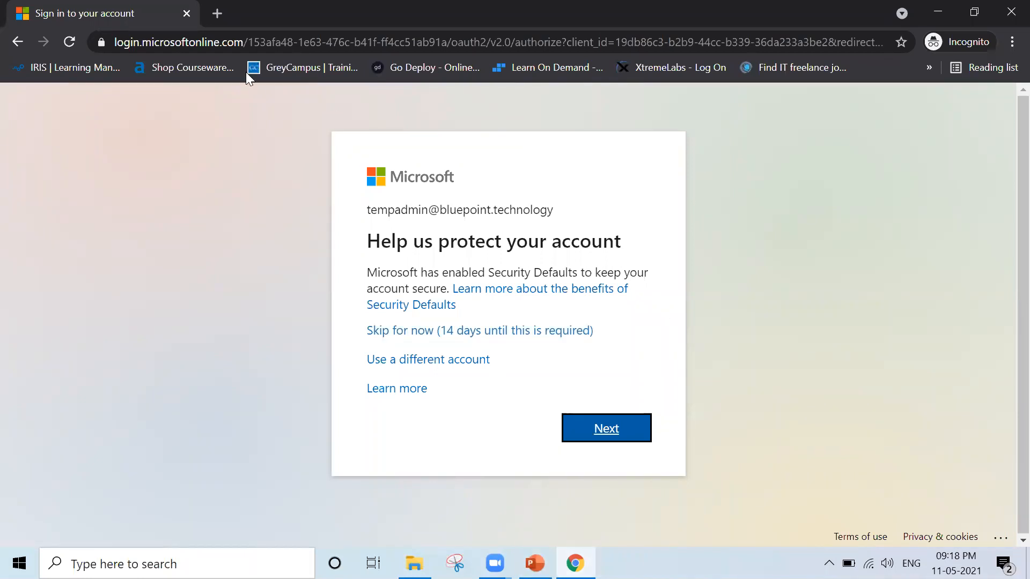
# Replace the stuck sign-in tab with a new one and go to portal.azure.com.
pyautogui.click(217, 13)
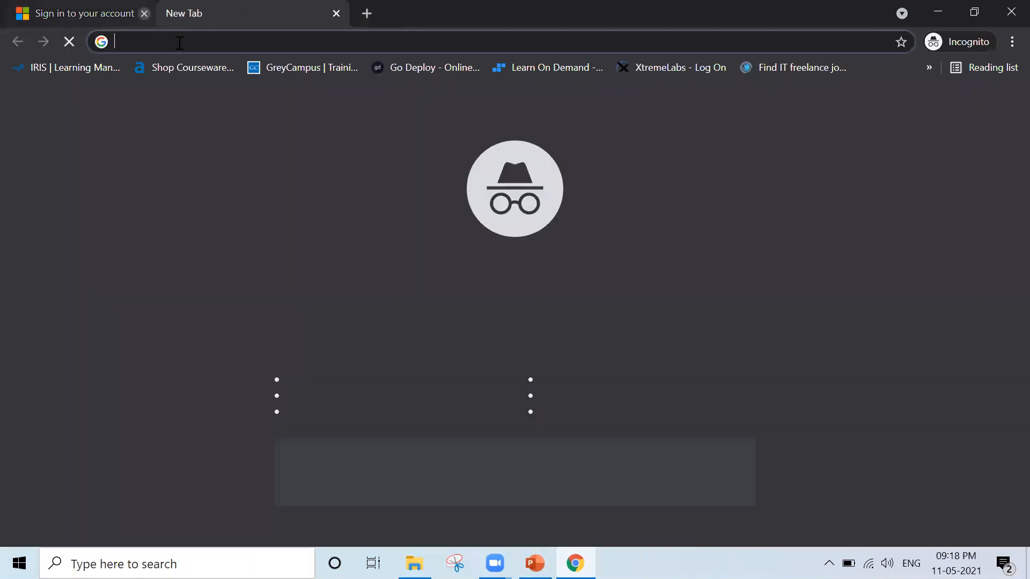
pyautogui.click(186, 13)
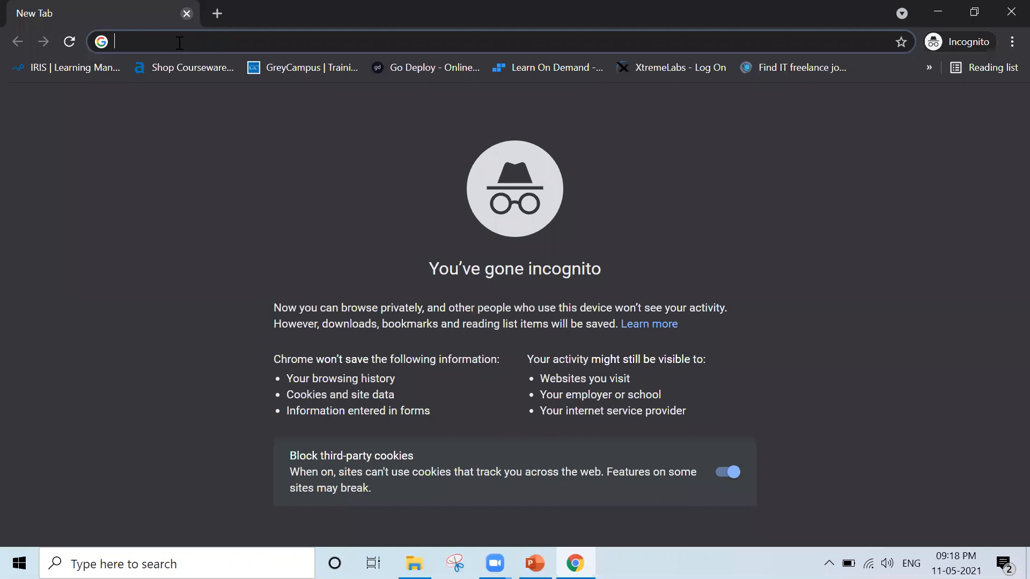
pyautogui.write('portal.office.com')
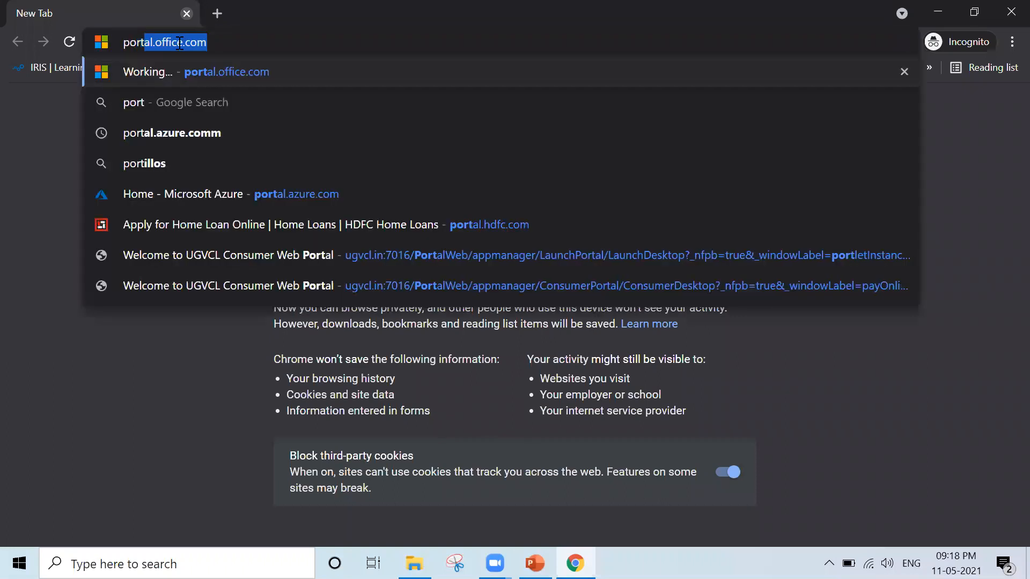
pyautogui.press('Return')
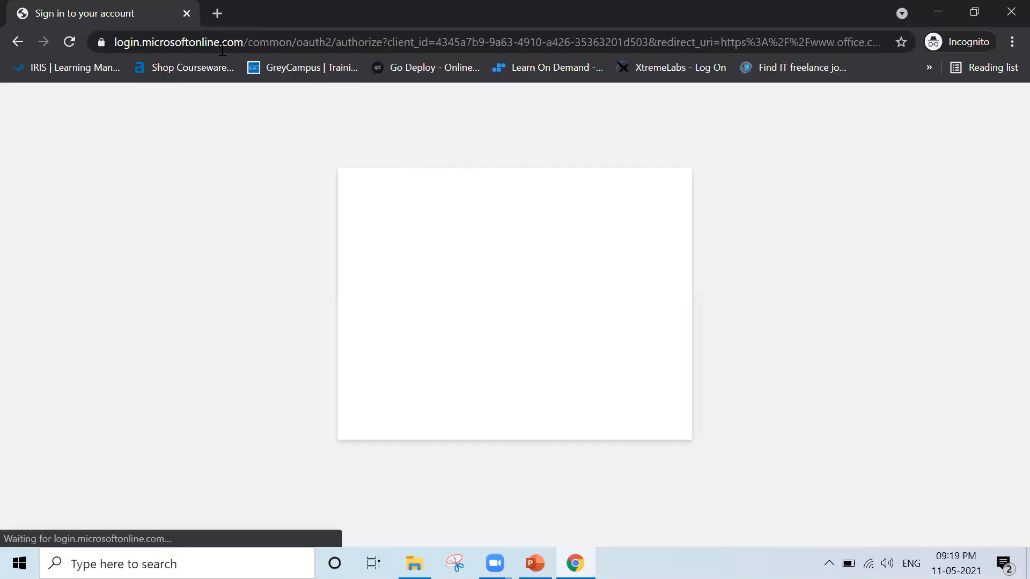
pyautogui.click(221, 48)
pyautogui.write('portal.azure.com')
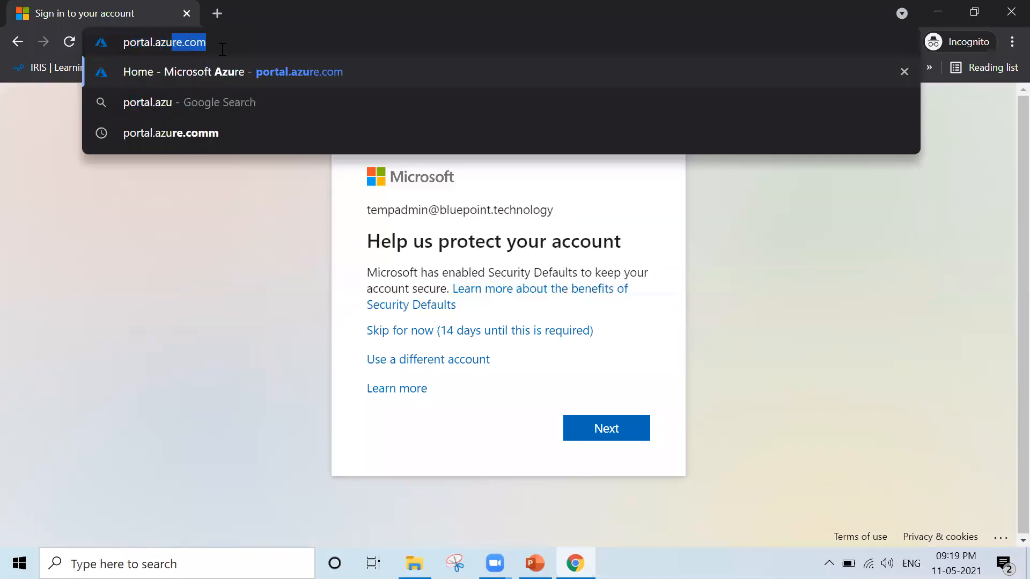
pyautogui.press('Return')
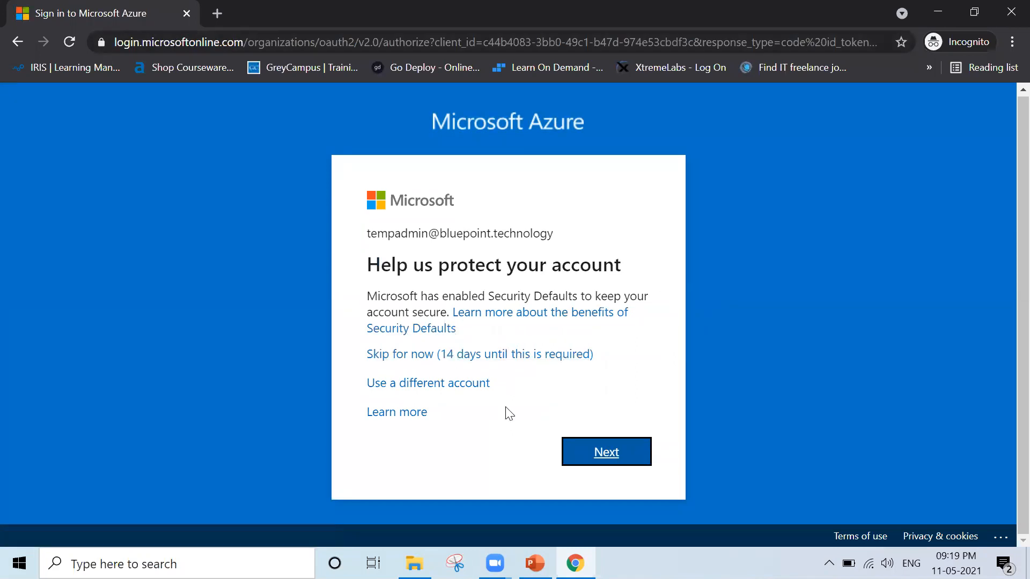
# Switch to a different account by signing Temp Admin out and picking the original administrator account.
pyautogui.click(436, 382)
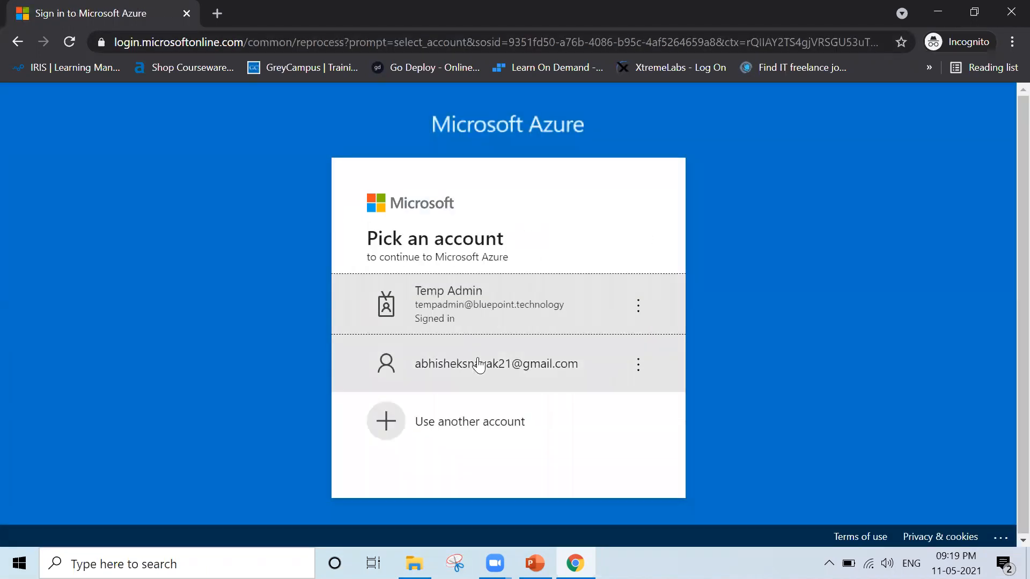
pyautogui.click(637, 307)
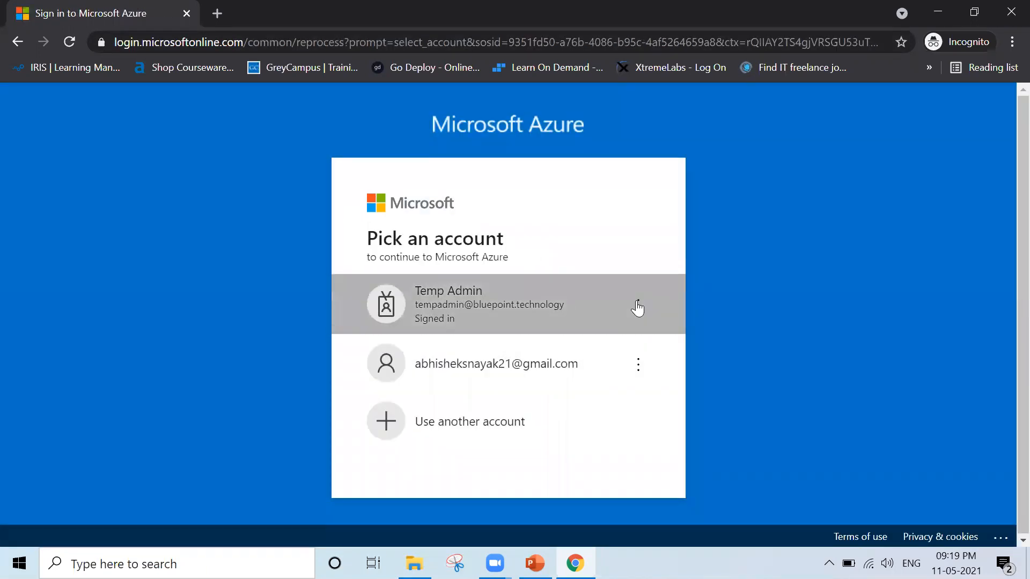
pyautogui.click(572, 308)
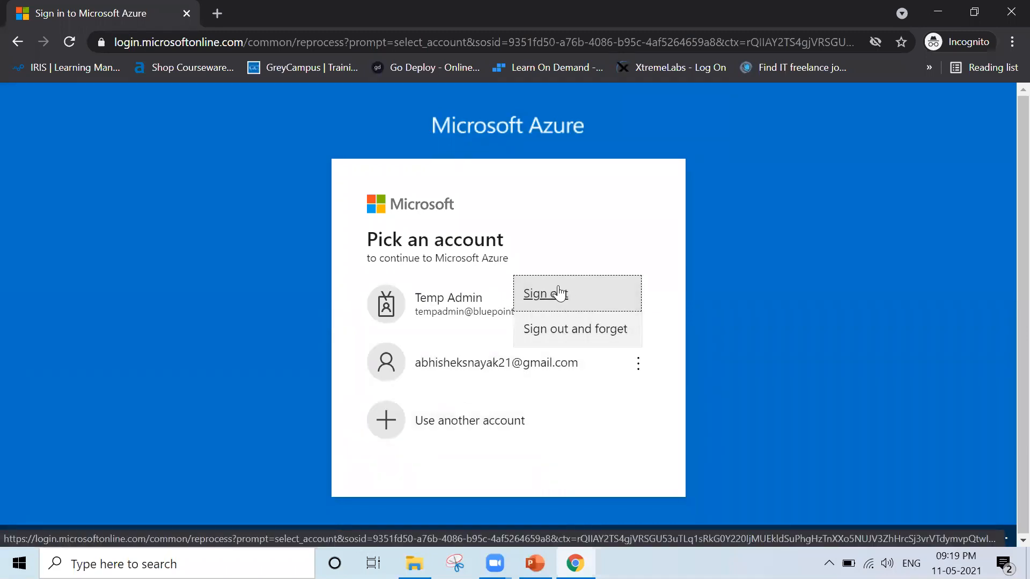
pyautogui.click(556, 332)
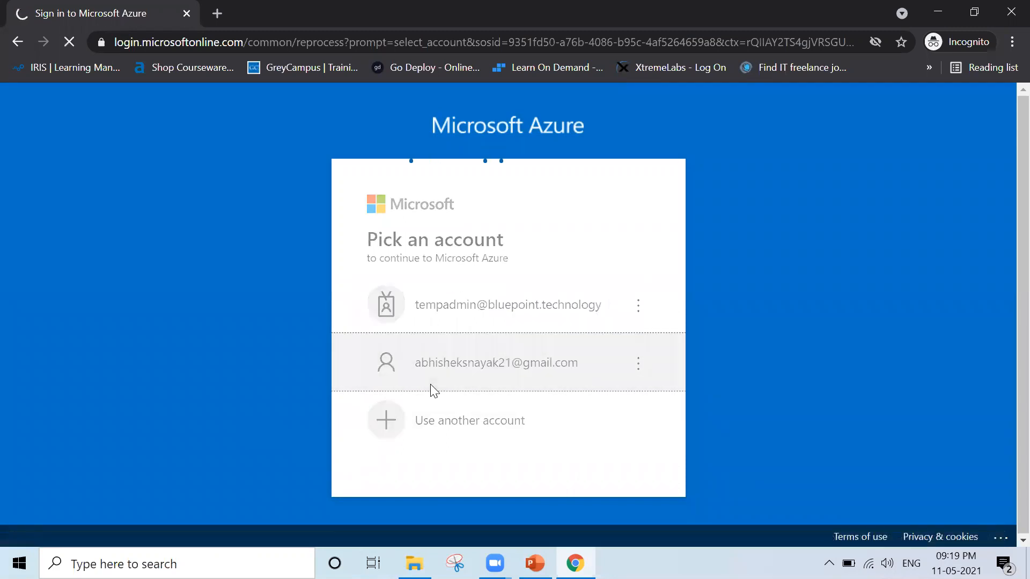
# Enter the original administrator account's password and sign in to the Azure portal.
pyautogui.write('••••••••••••')
pyautogui.press('Return')
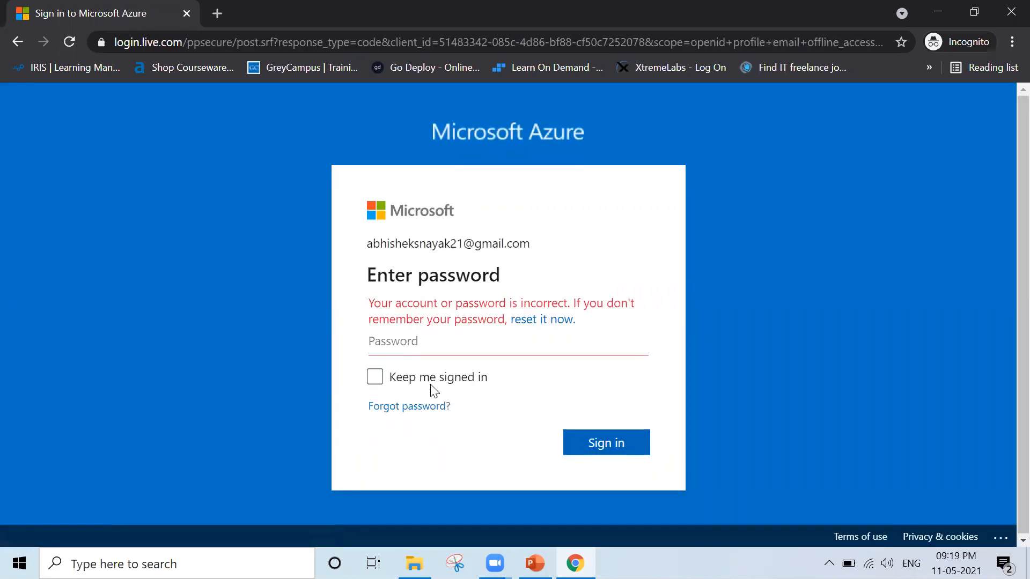
pyautogui.write('•••••••••••••')
pyautogui.press('Return')
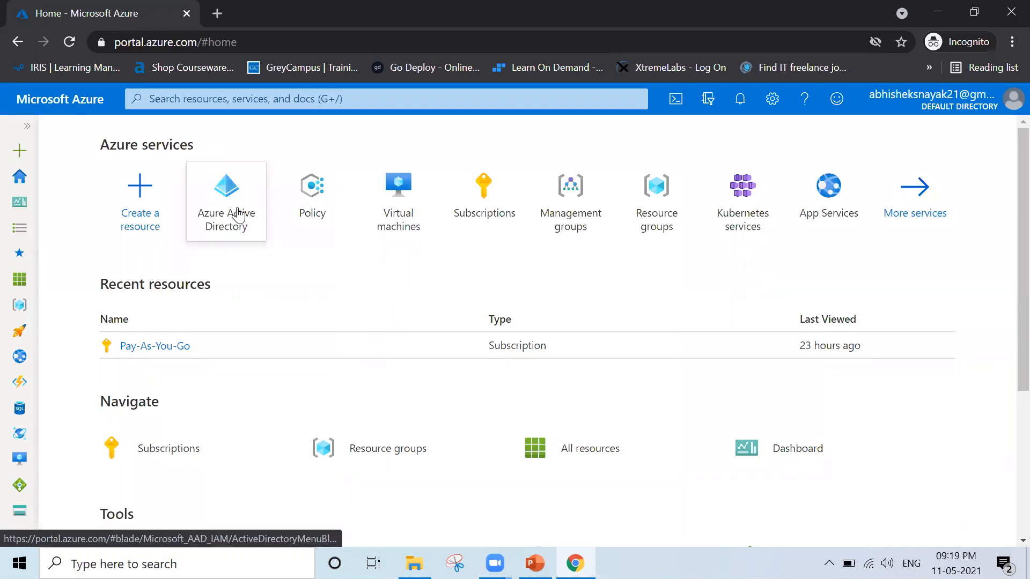
# Open the list of all users in Azure Active Directory.
pyautogui.click(238, 213)
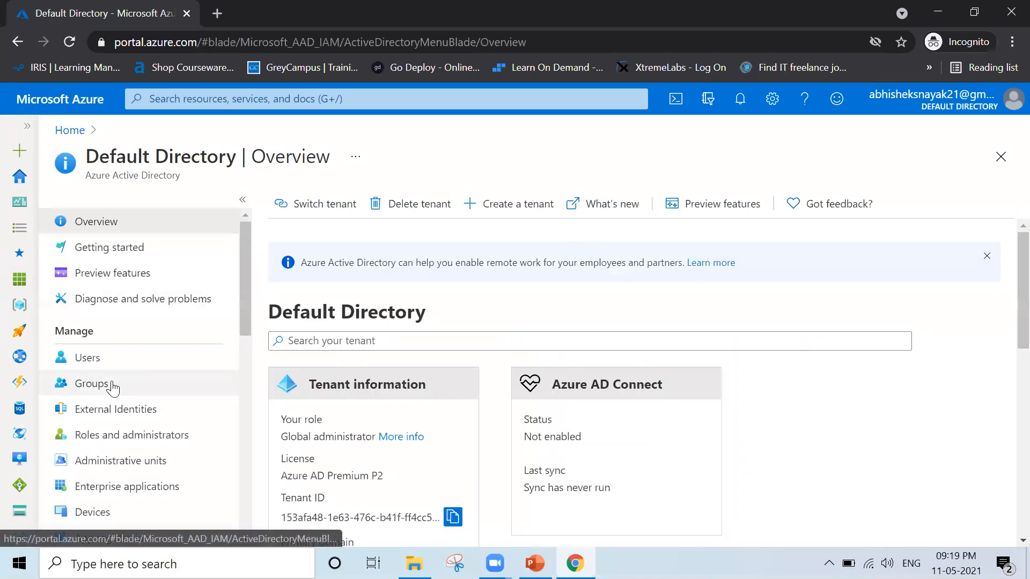
pyautogui.click(87, 357)
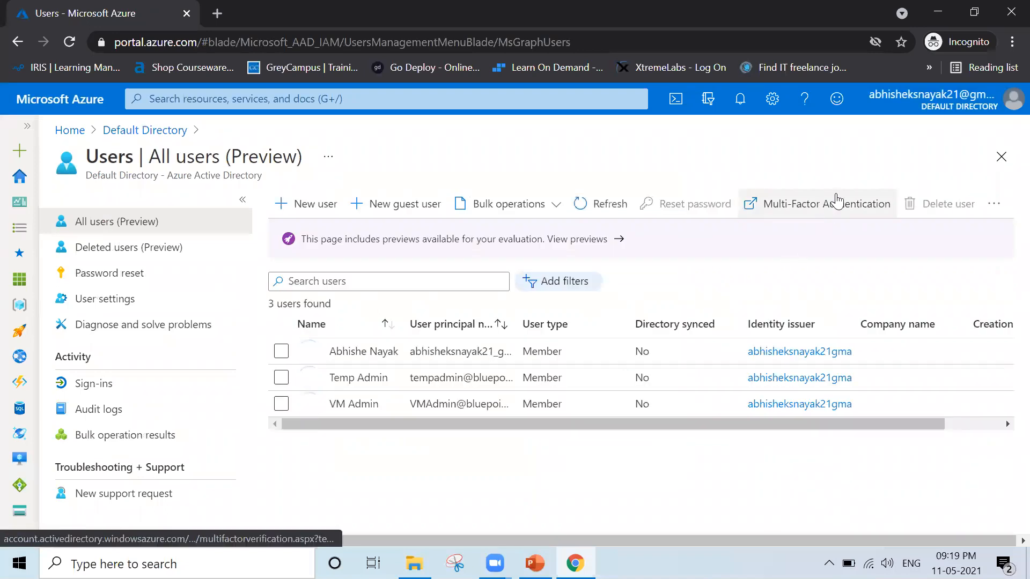
# Open the Multi-Factor Authentication page for the directory's users, check it, and close its tab.
pyautogui.click(837, 200)
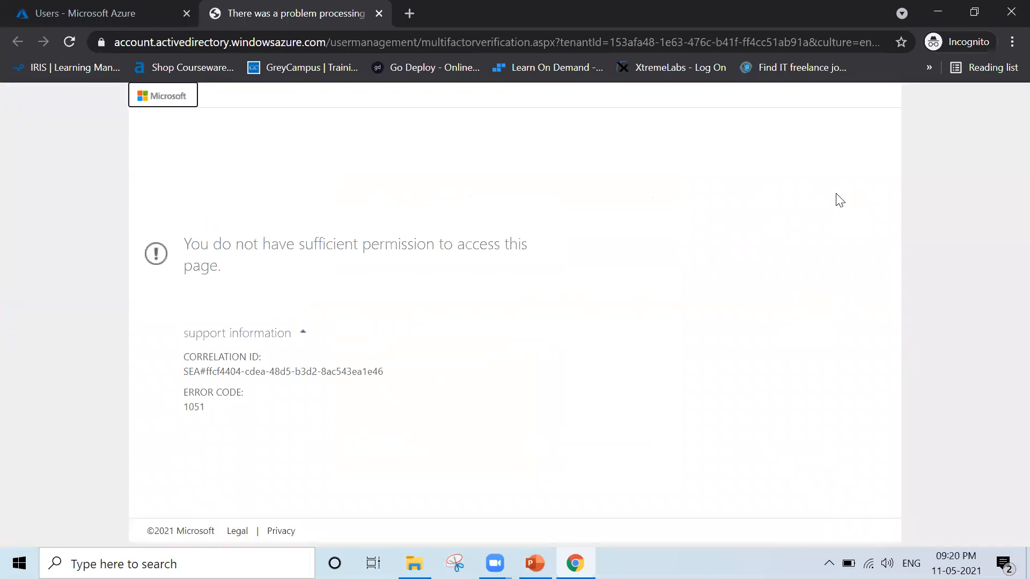
pyautogui.hotkey('ctrl', 'shift', 'Tab')
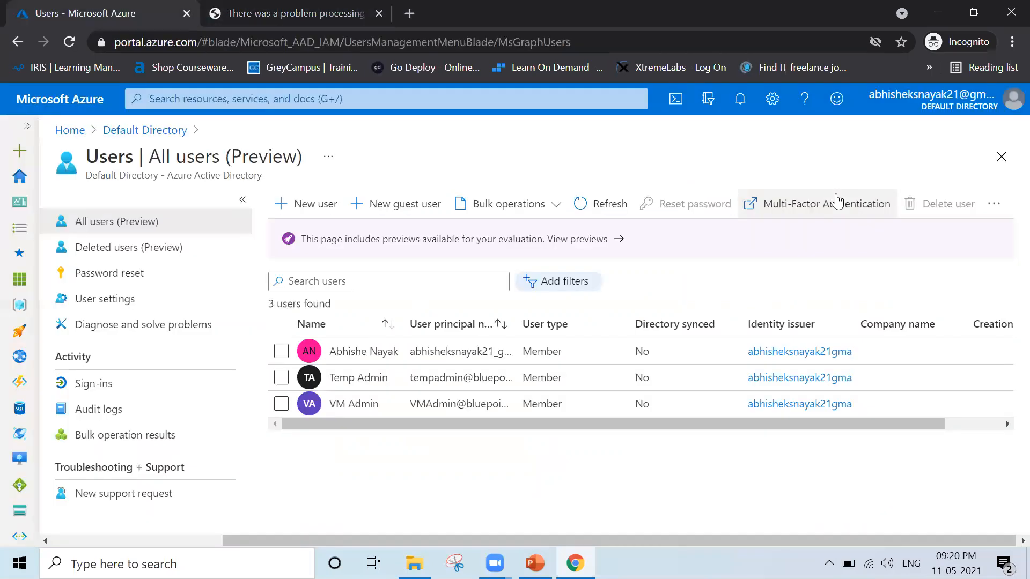
pyautogui.hotkey('ctrl', 'Tab')
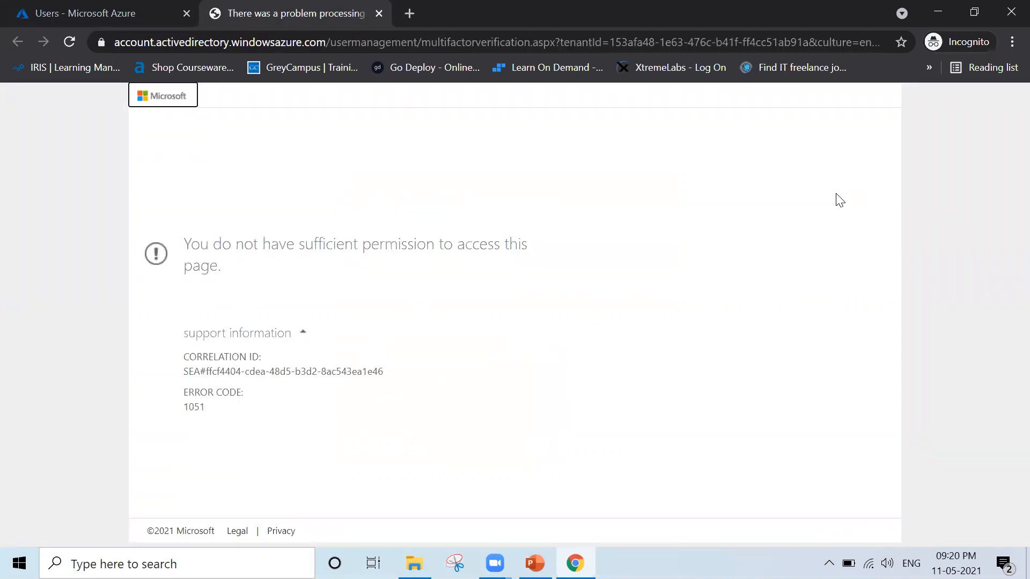
pyautogui.hotkey('ctrl', 'w')
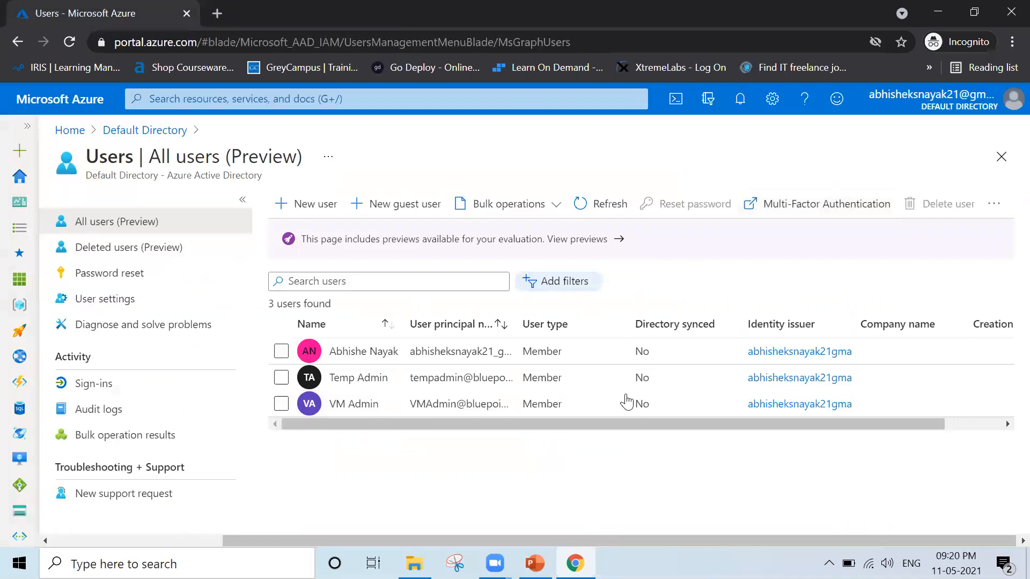
# Open Temp Admin's authentication methods from the user list and revoke the user's MFA sessions.
pyautogui.click(281, 378)
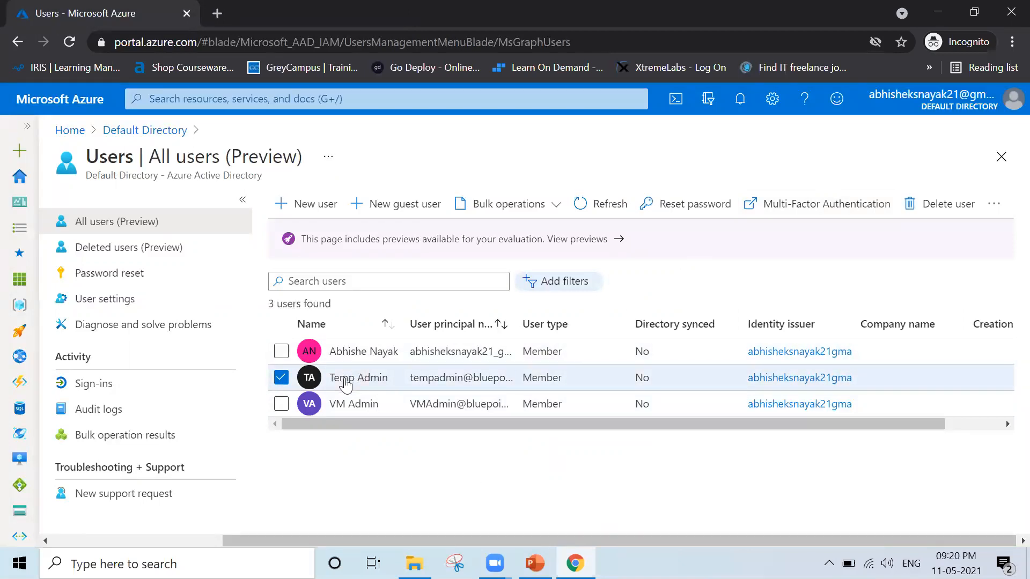
pyautogui.click(612, 215)
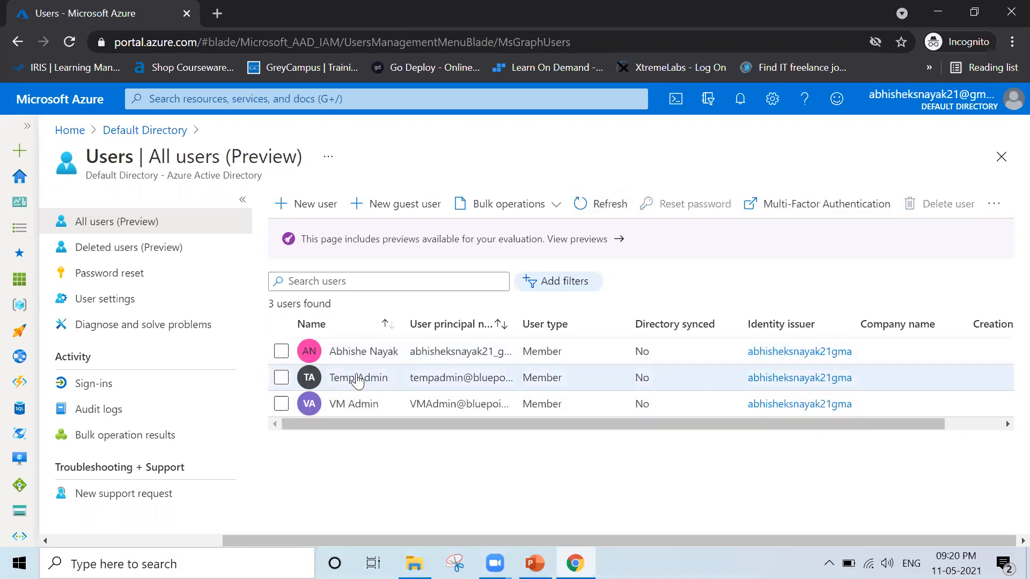
pyautogui.click(358, 378)
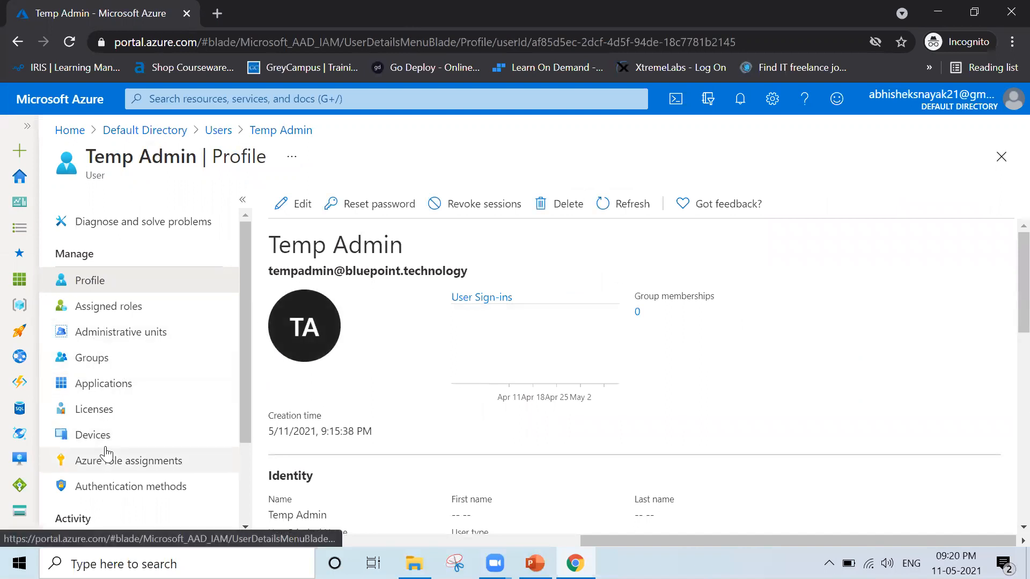
pyautogui.scroll(-1, 106, 453)
pyautogui.click(113, 481)
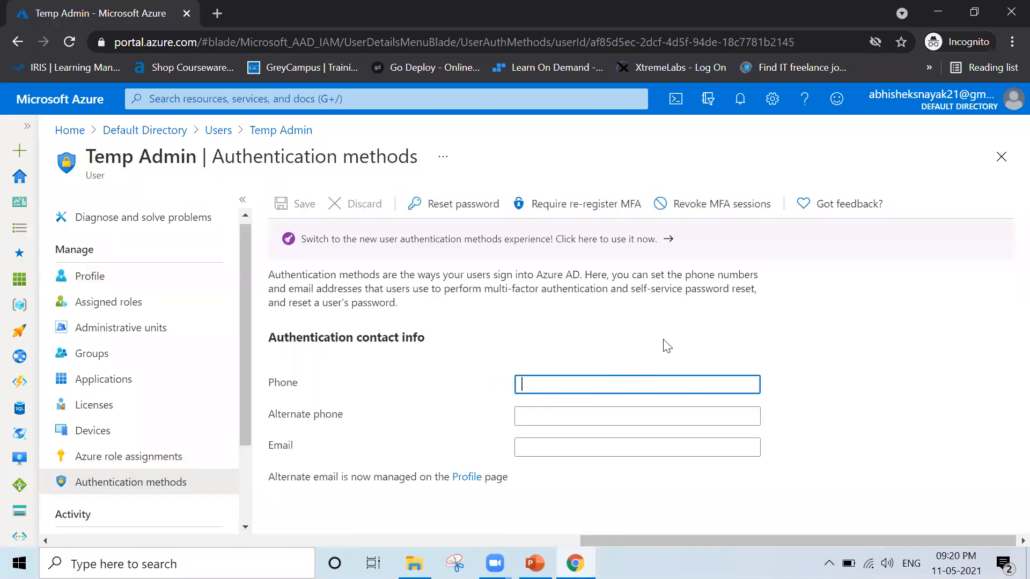
pyautogui.click(707, 208)
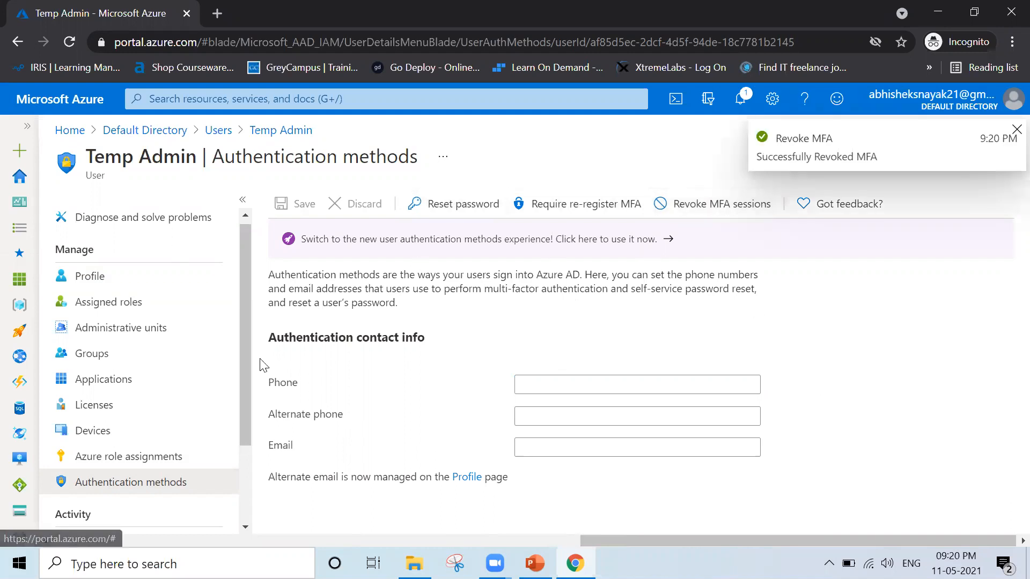
# Return to the user list, check the Multi-Factor Authentication page again with Temp Admin selected, and close that tab.
pyautogui.scroll(1, 124, 257)
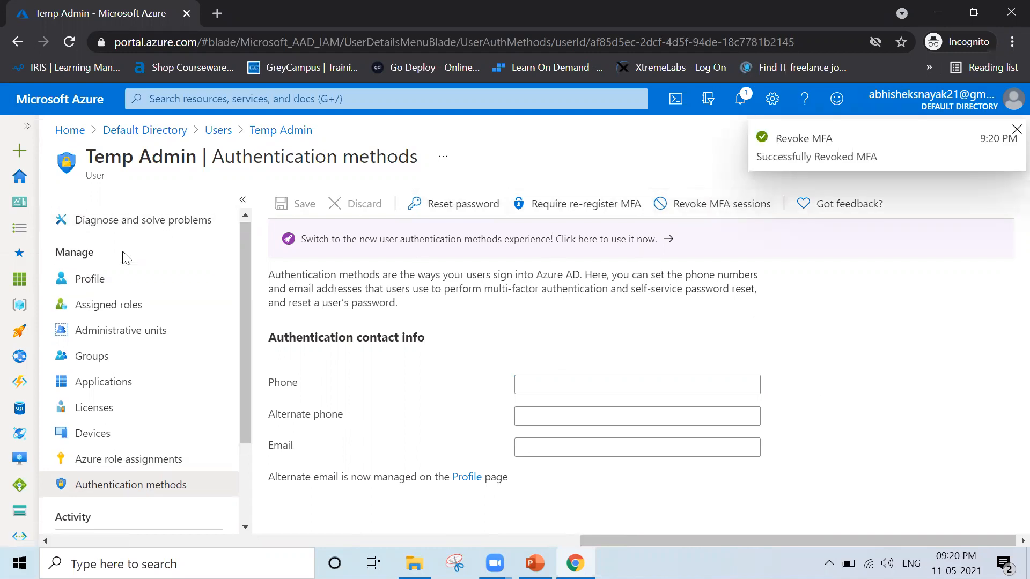
pyautogui.click(93, 278)
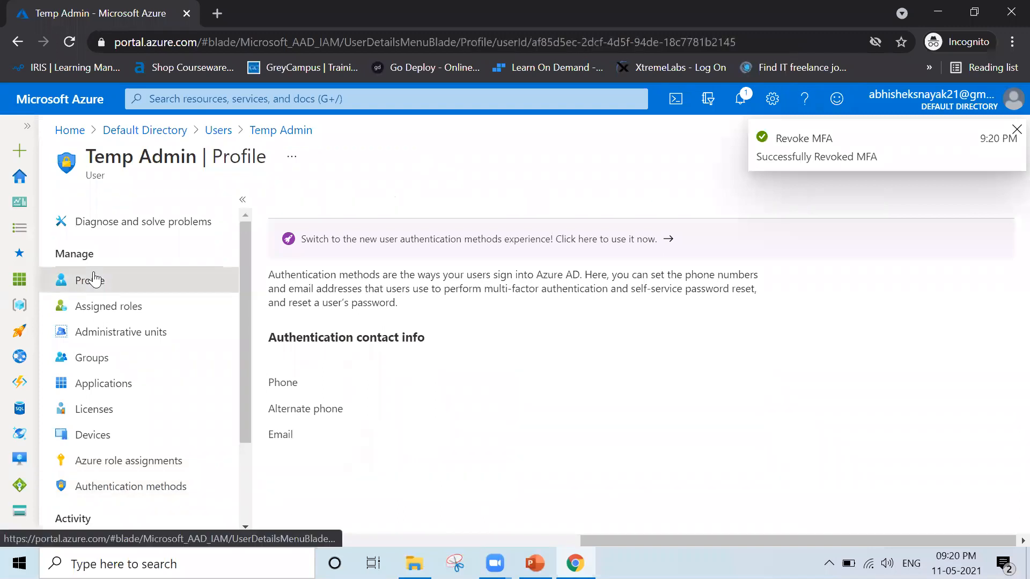
pyautogui.click(213, 132)
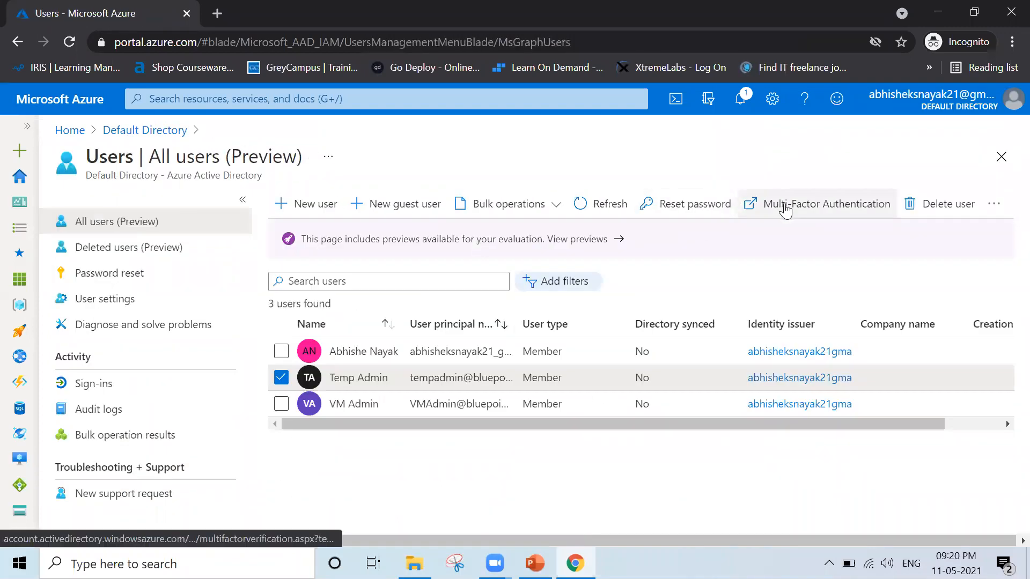
pyautogui.click(784, 207)
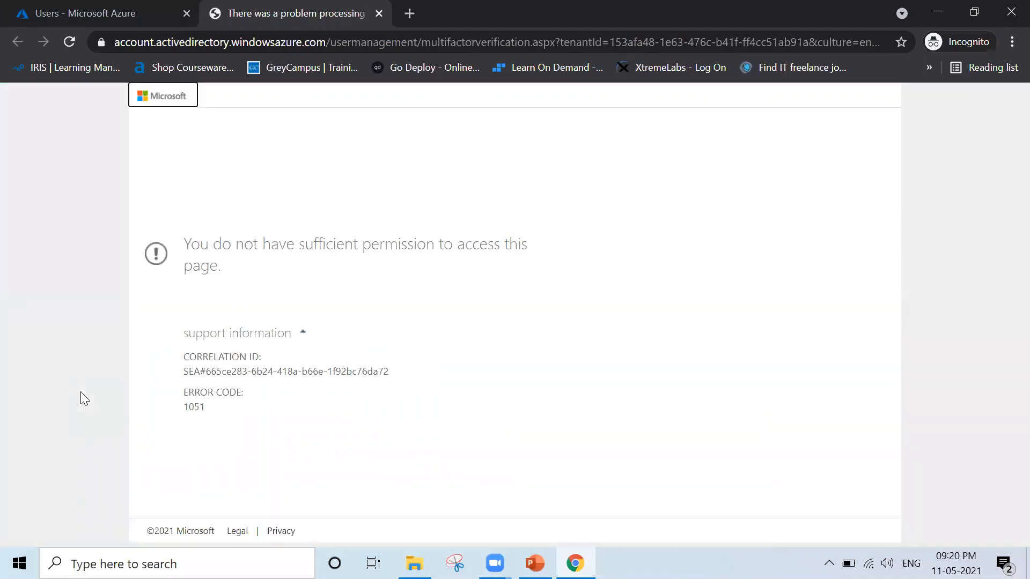
pyautogui.hotkey('ctrl', 'w')
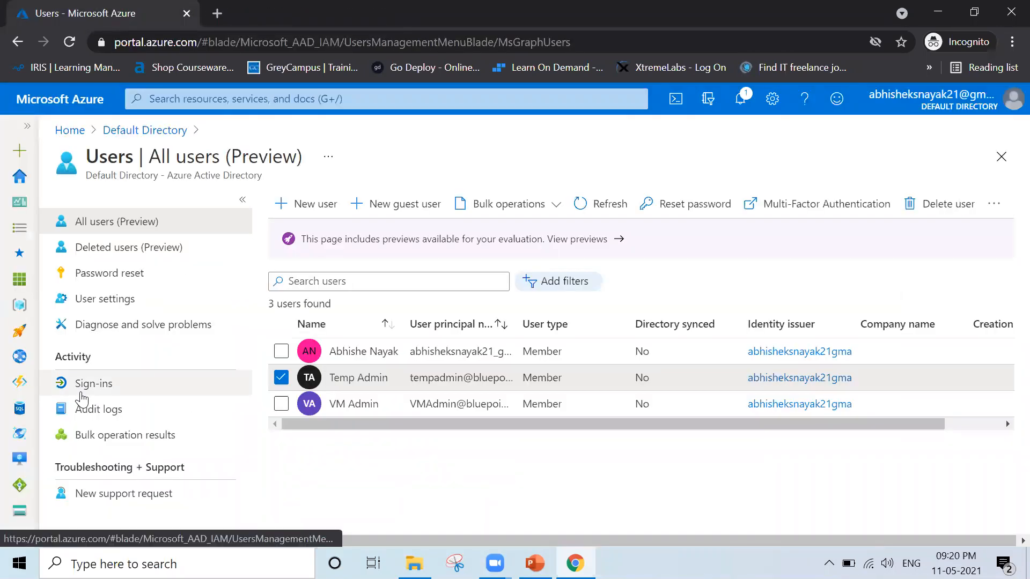
# Sign out of the Azure portal and forget both the administrator and Temp Admin accounts saved on the sign-in page.
pyautogui.click(1013, 99)
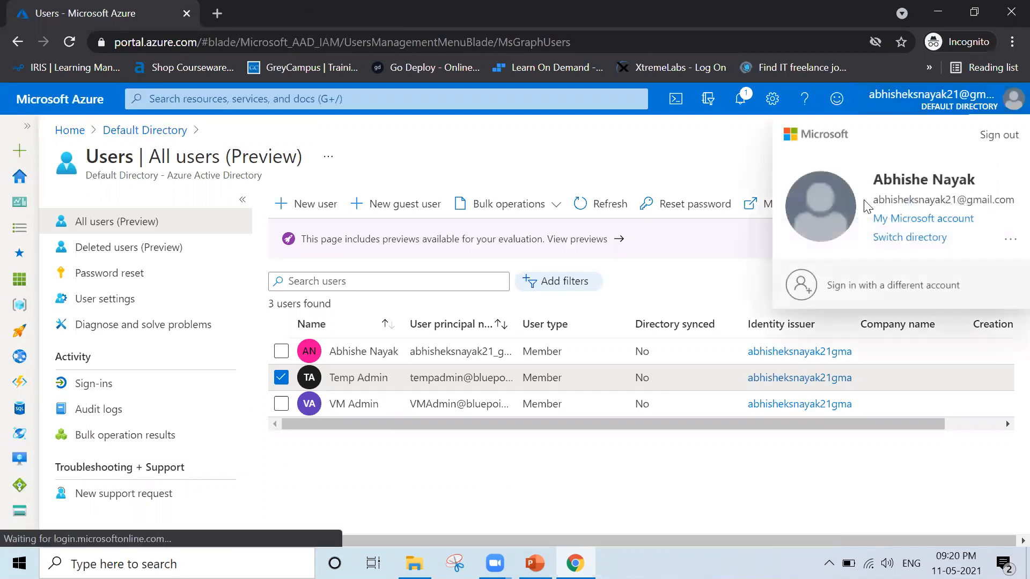
pyautogui.click(999, 135)
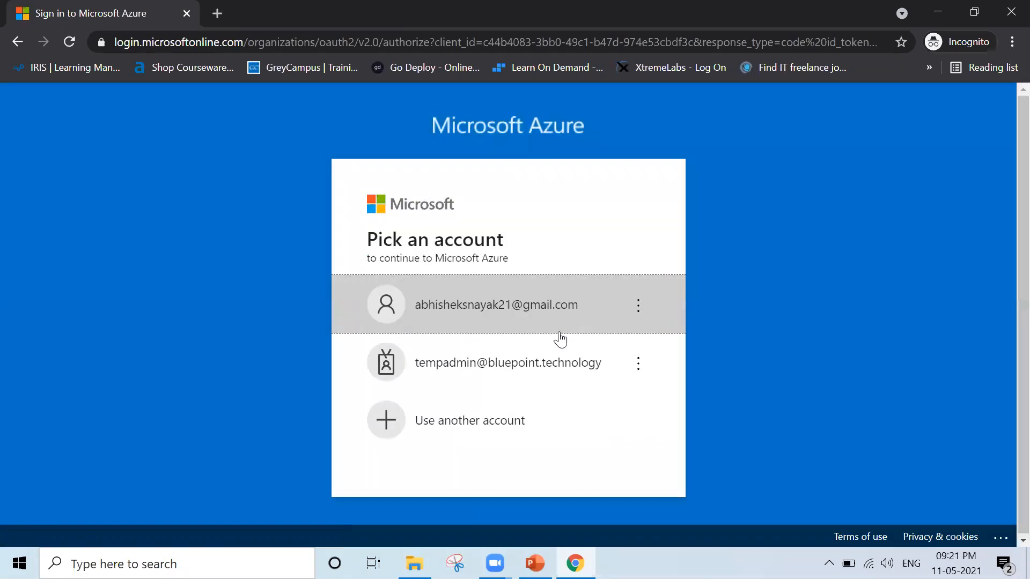
pyautogui.click(639, 306)
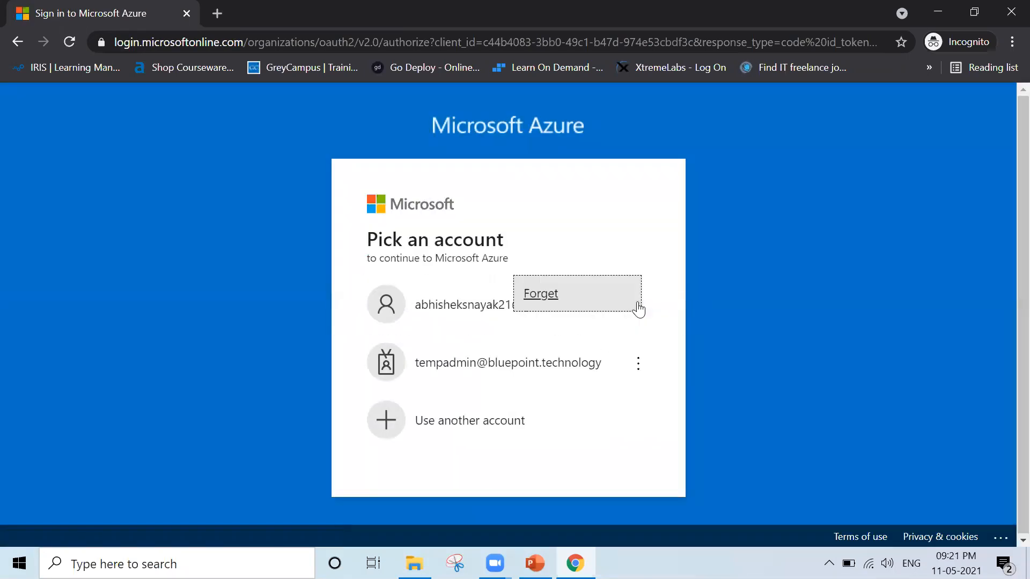
pyautogui.click(581, 294)
pyautogui.click(638, 335)
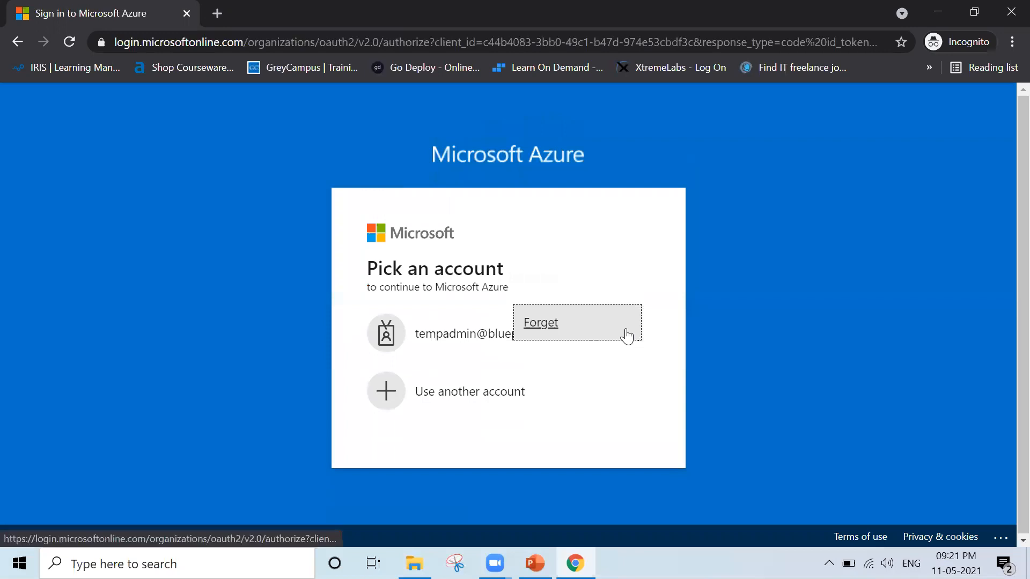
pyautogui.click(579, 330)
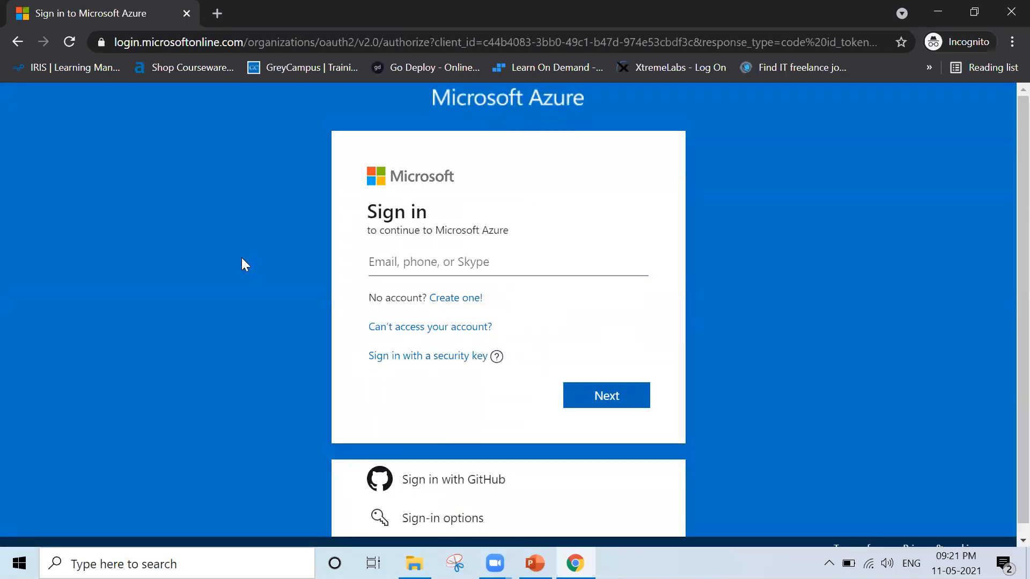
# Submit the original administrator account's e-mail on the Azure sign-in page.
pyautogui.click(426, 266)
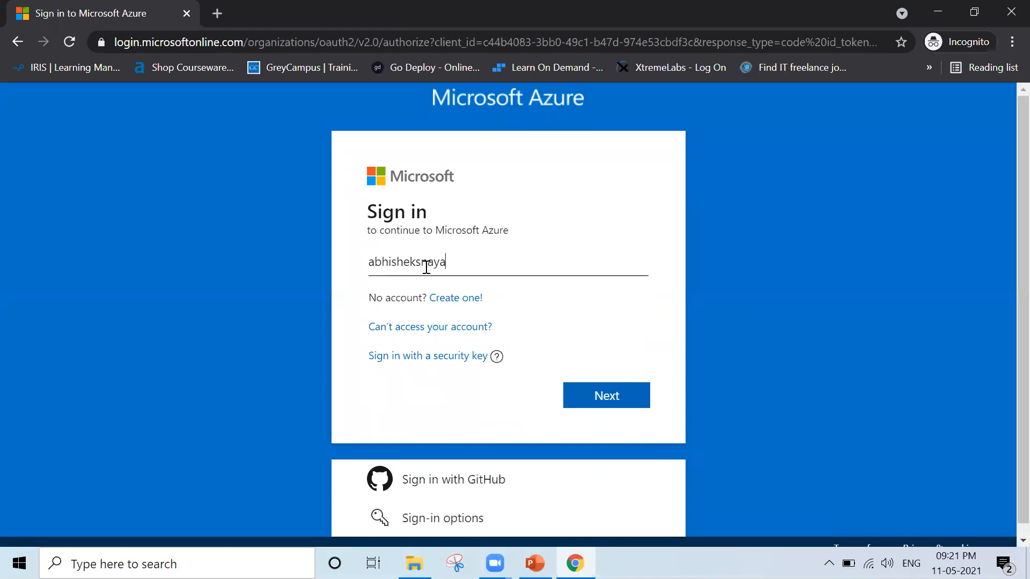
pyautogui.press('Return')
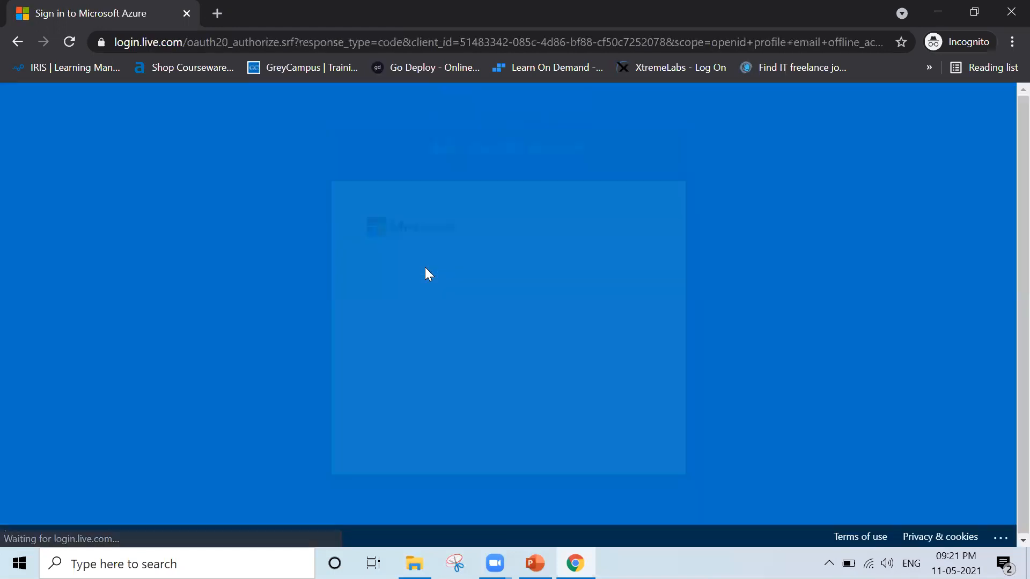
# Enter the original administrator account's password, retrying if it is rejected, and sign in to the Azure portal.
pyautogui.write('••••••••••')
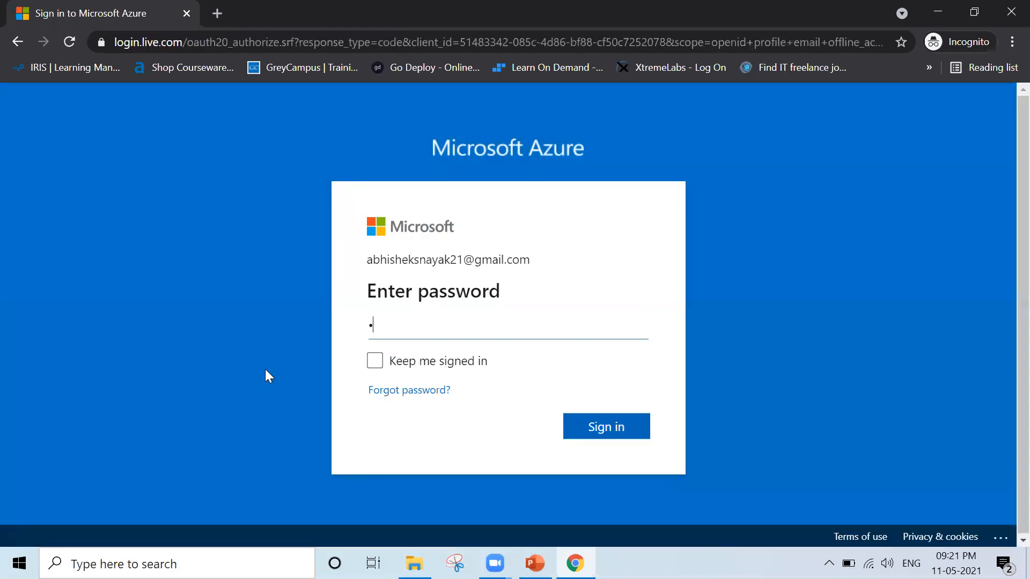
pyautogui.write('•')
pyautogui.press('Return')
pyautogui.write('•••••••••••••')
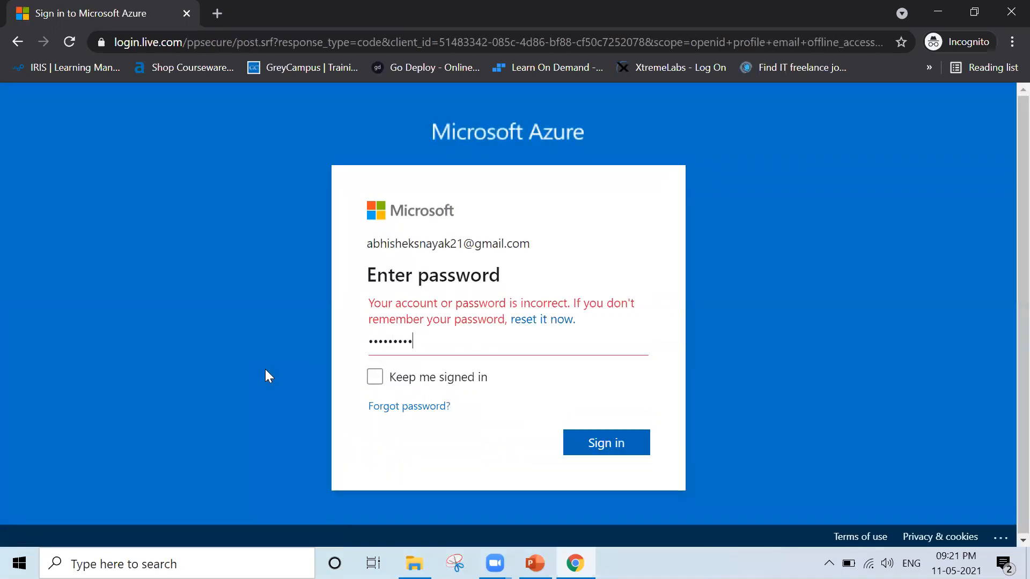
pyautogui.press('Return')
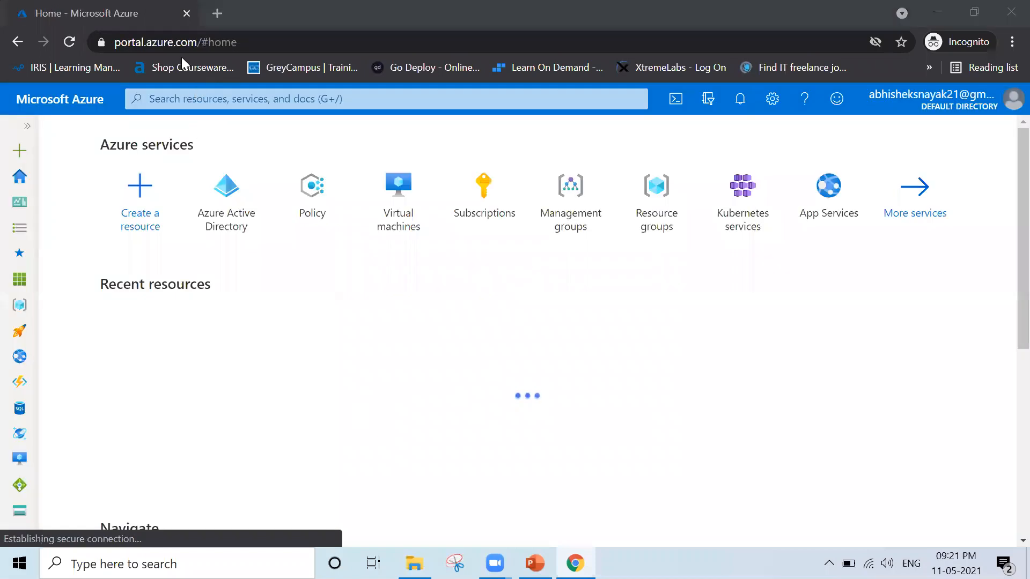
# Open Azure Active Directory's user list and check access to the Multi-Factor Authentication page.
pyautogui.click(225, 197)
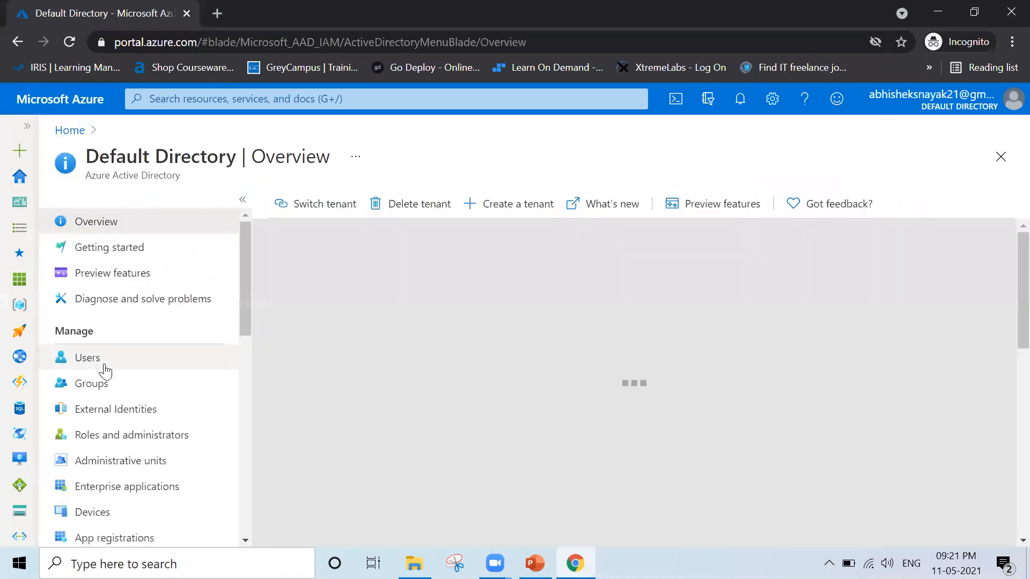
pyautogui.click(105, 368)
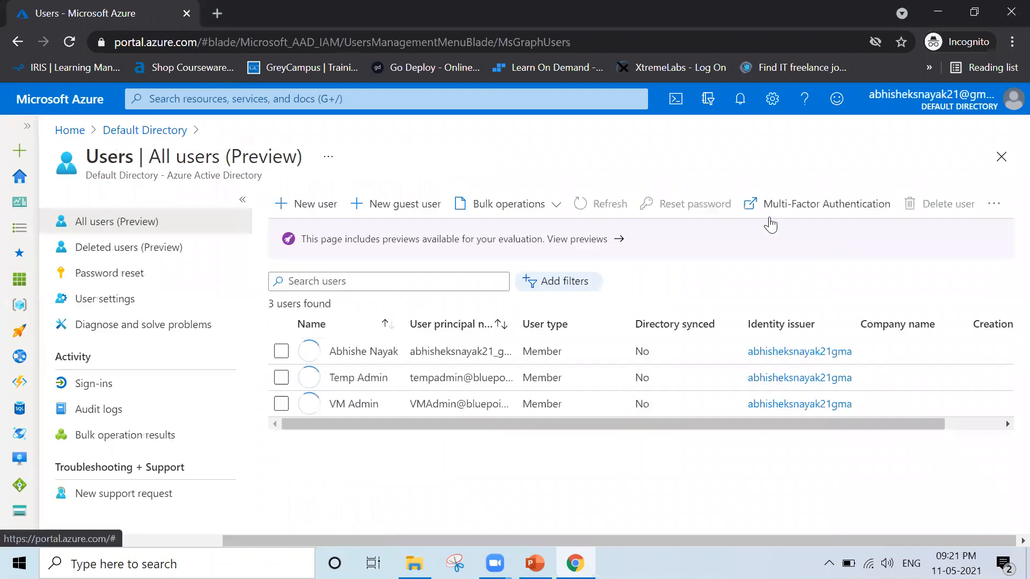
pyautogui.click(805, 209)
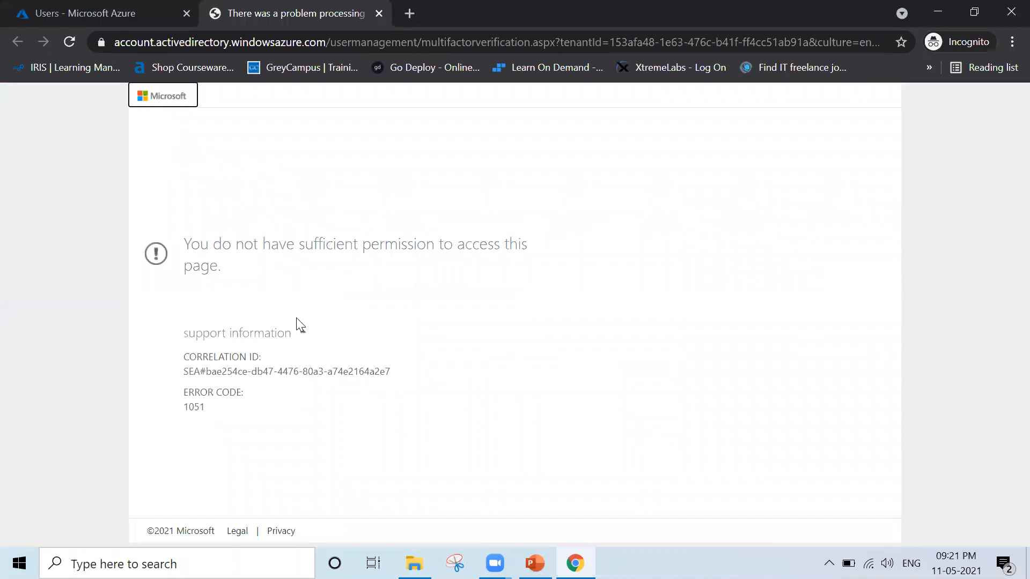
# Close the browser window, relaunch Chrome with a fresh incognito window, and go to portal.azure.com.
pyautogui.click(1009, 10)
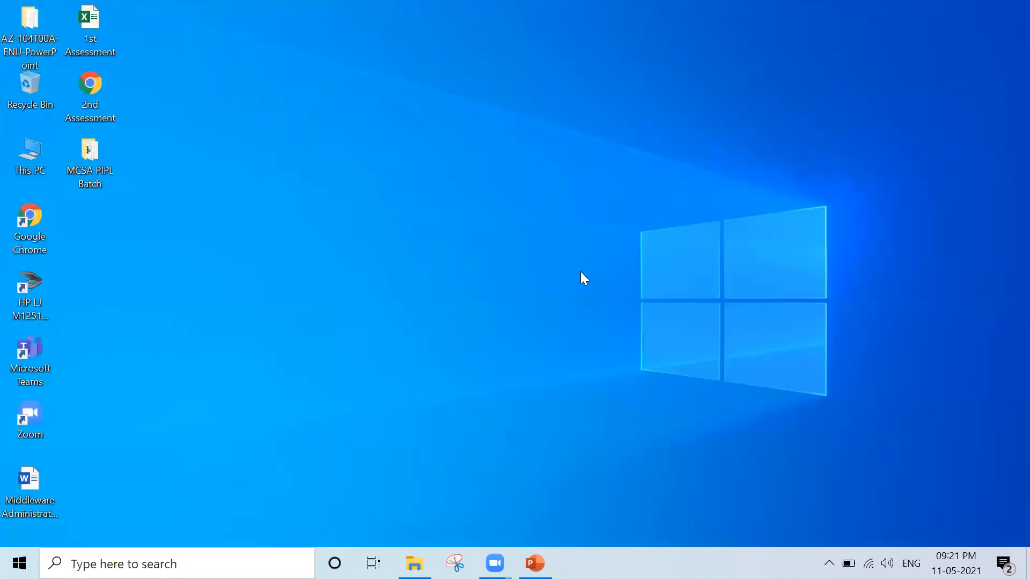
pyautogui.press('super+r')
pyautogui.write('chrome')
pyautogui.press('Return')
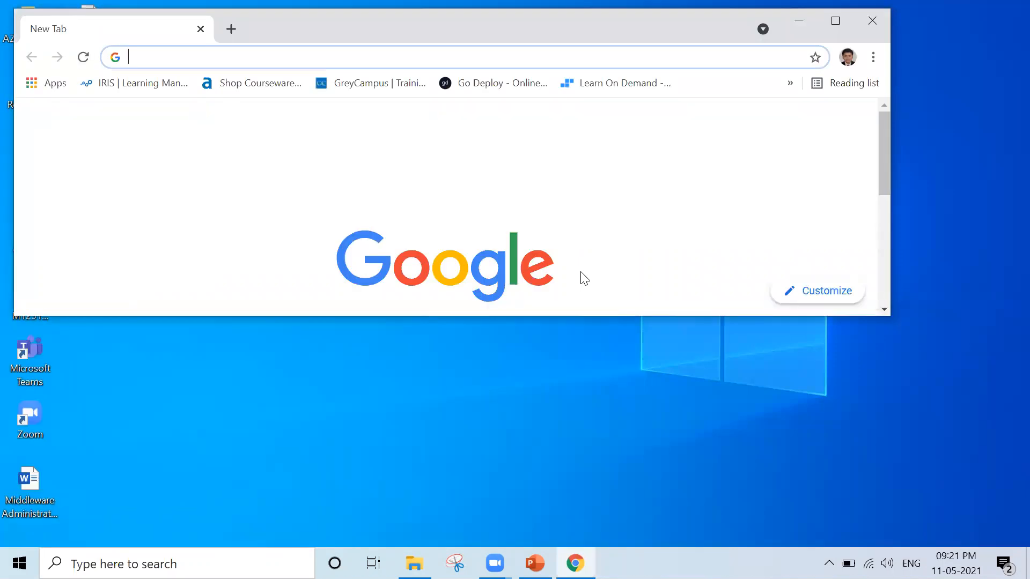
pyautogui.hotkey('ctrl', 'shift', 'n')
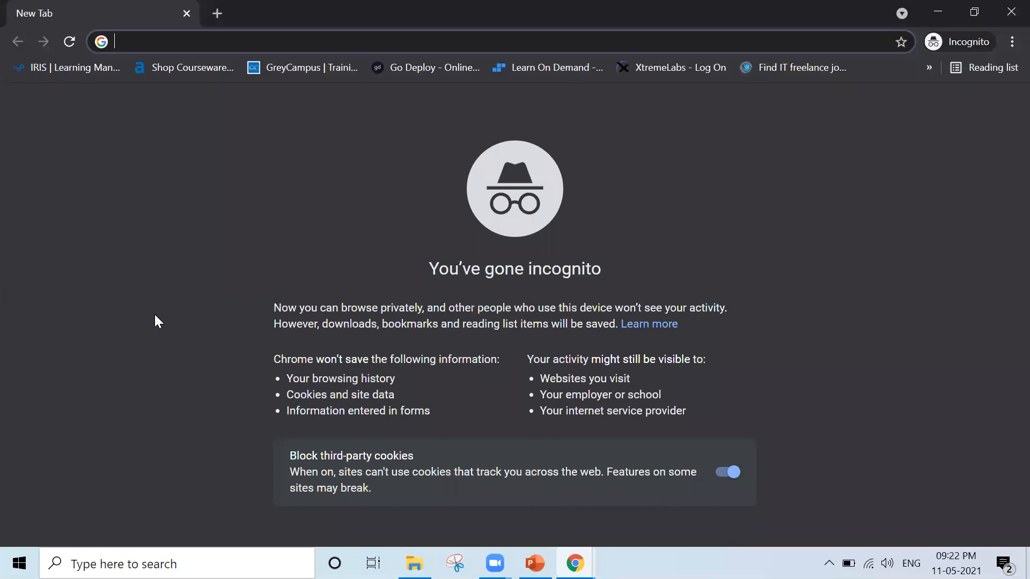
pyautogui.write('portal.azur')
pyautogui.press('Return')
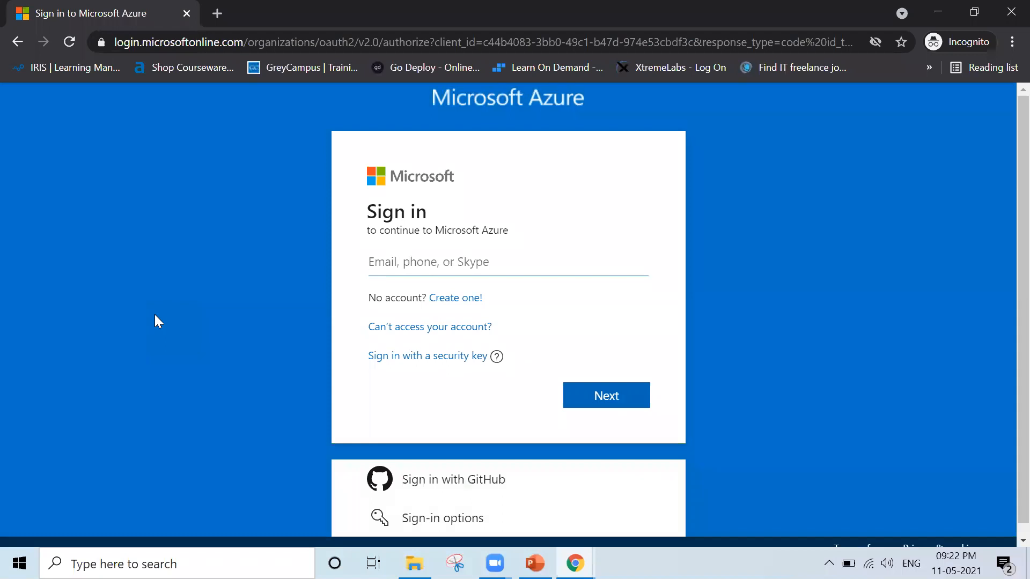
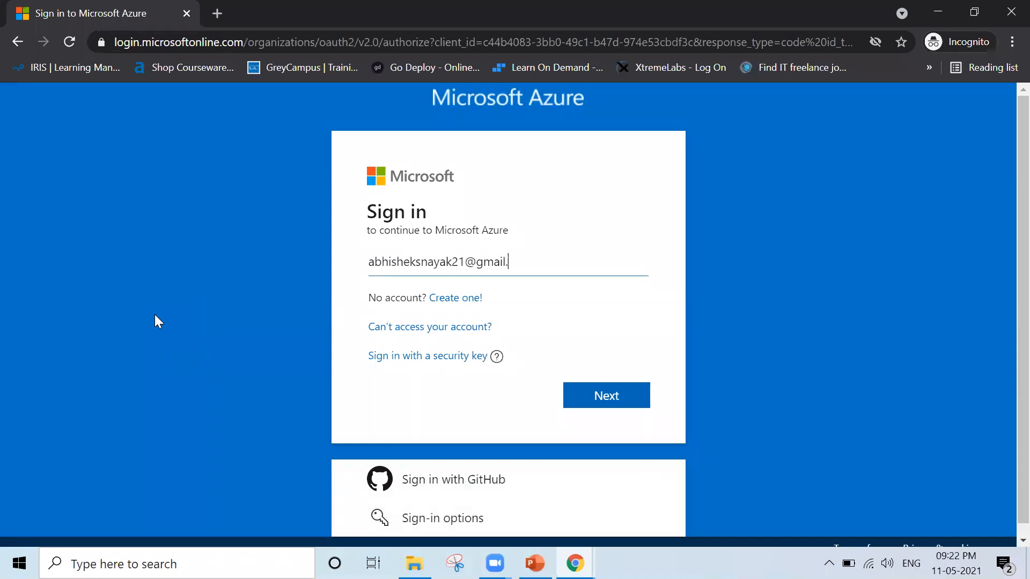
# Sign in to the Azure portal with the original administrator account's e-mail and password.
pyautogui.press('Return')
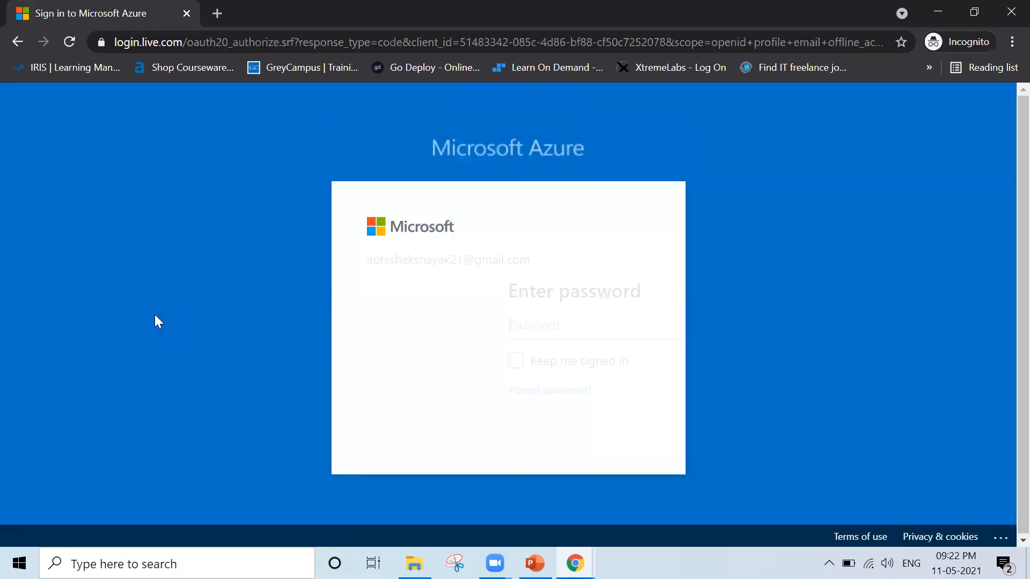
pyautogui.write('•')
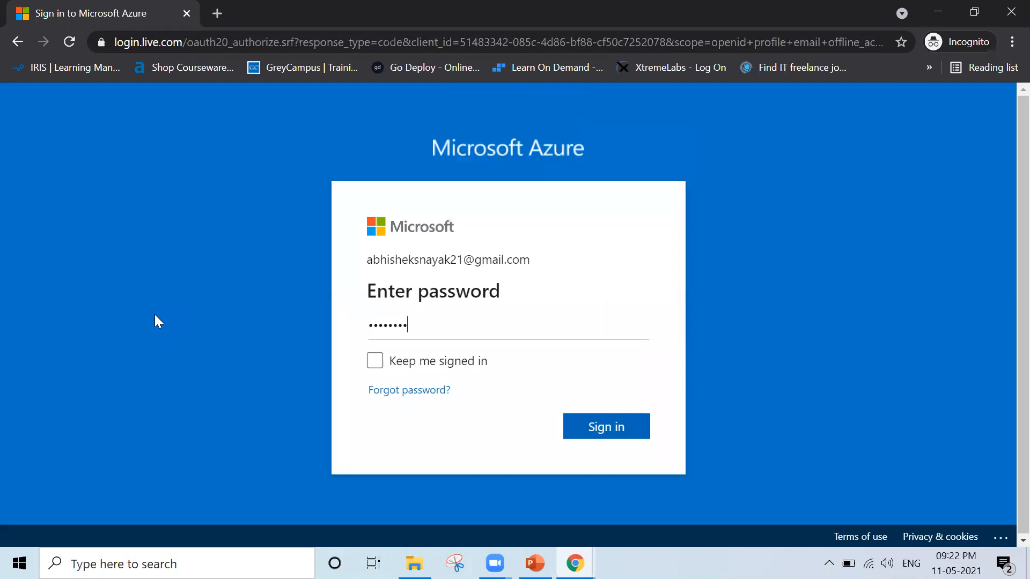
pyautogui.press('Return')
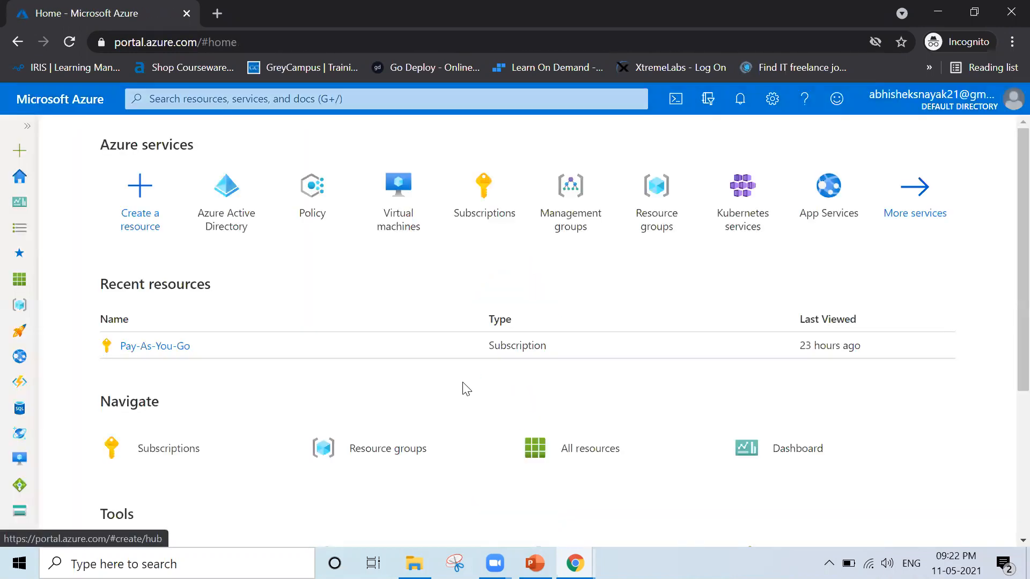
# Open Azure Active Directory's user list and go to the Multi-Factor Authentication management page.
pyautogui.click(243, 224)
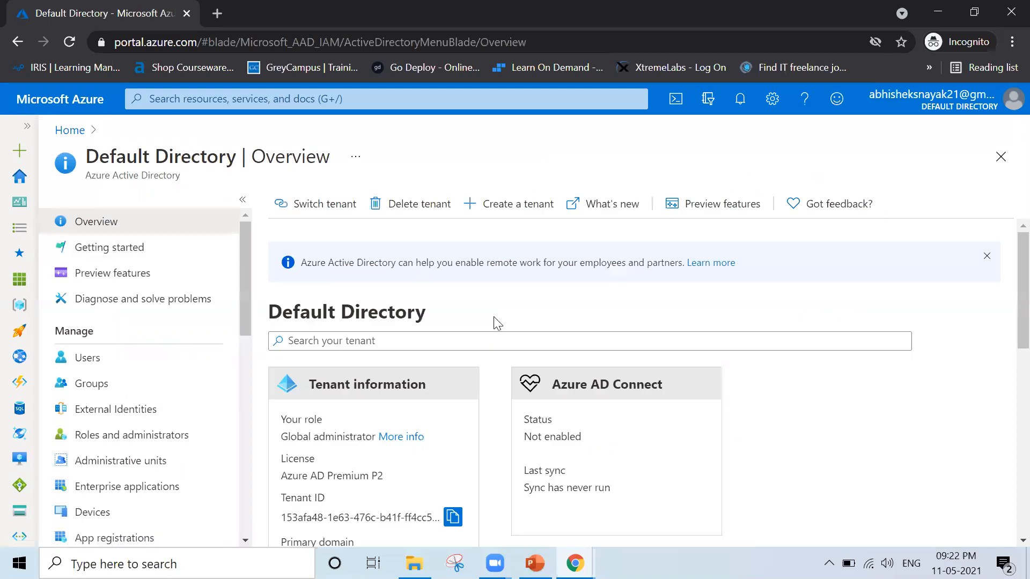
pyautogui.scroll(-3, 494, 318)
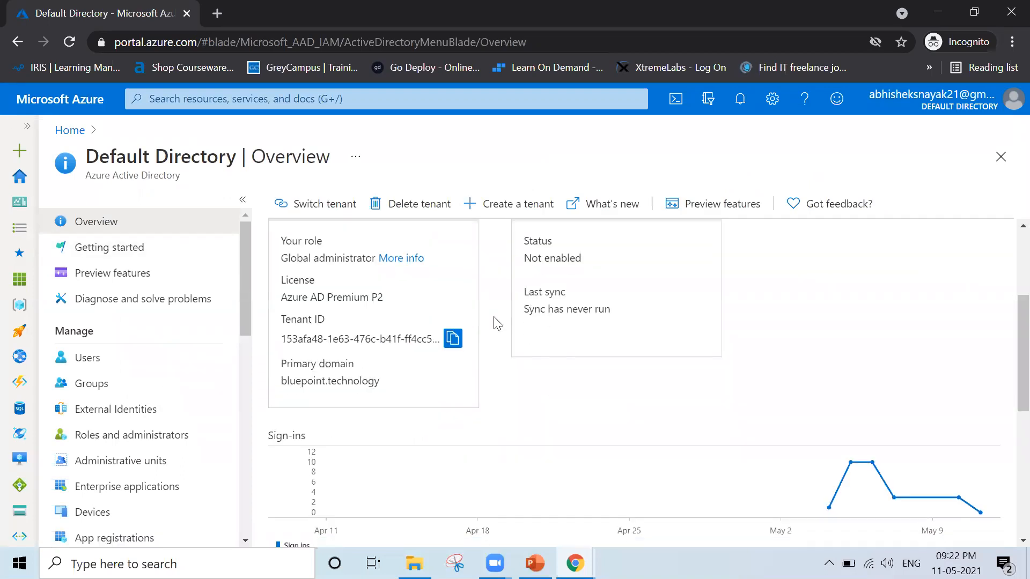
pyautogui.scroll(3, 497, 323)
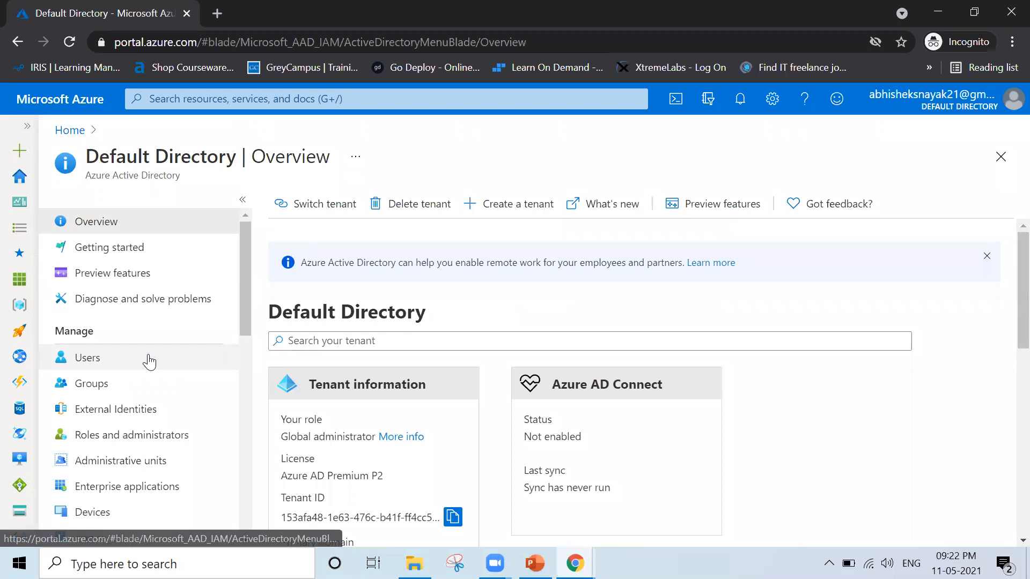
pyautogui.click(120, 361)
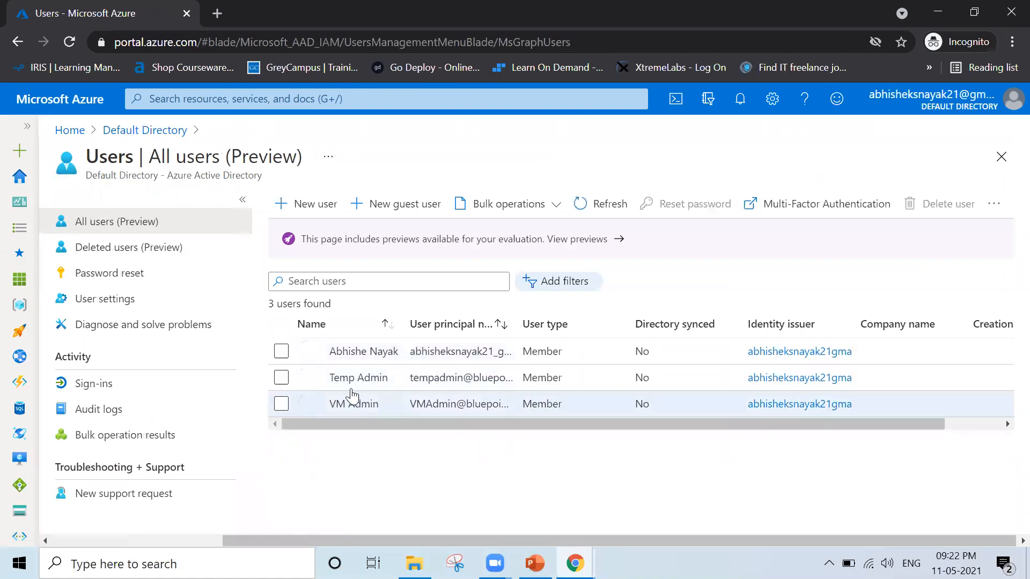
pyautogui.click(841, 206)
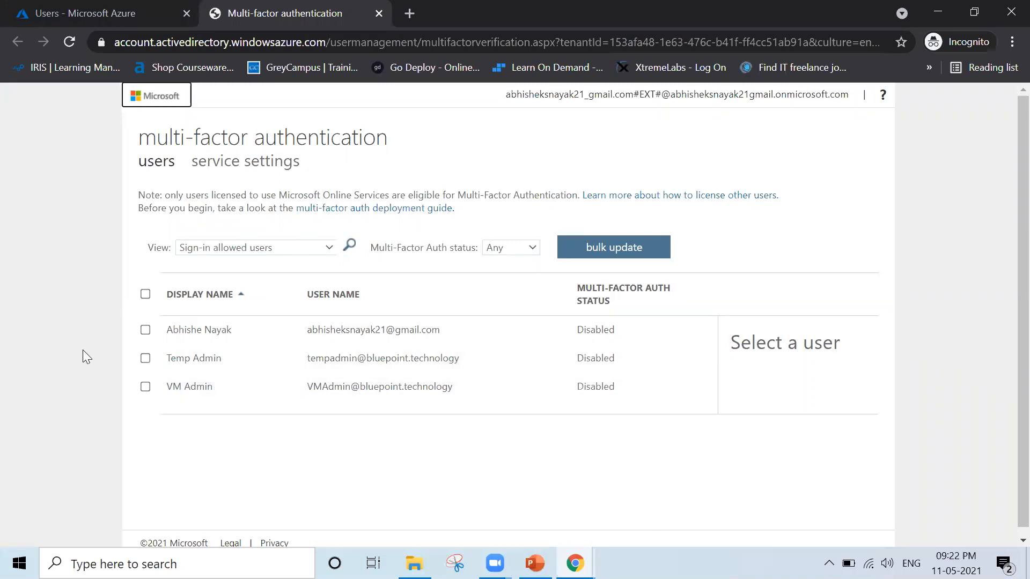
# Require Temp Admin and VM Admin to provide contact methods again and delete all their existing app passwords.
pyautogui.click(145, 358)
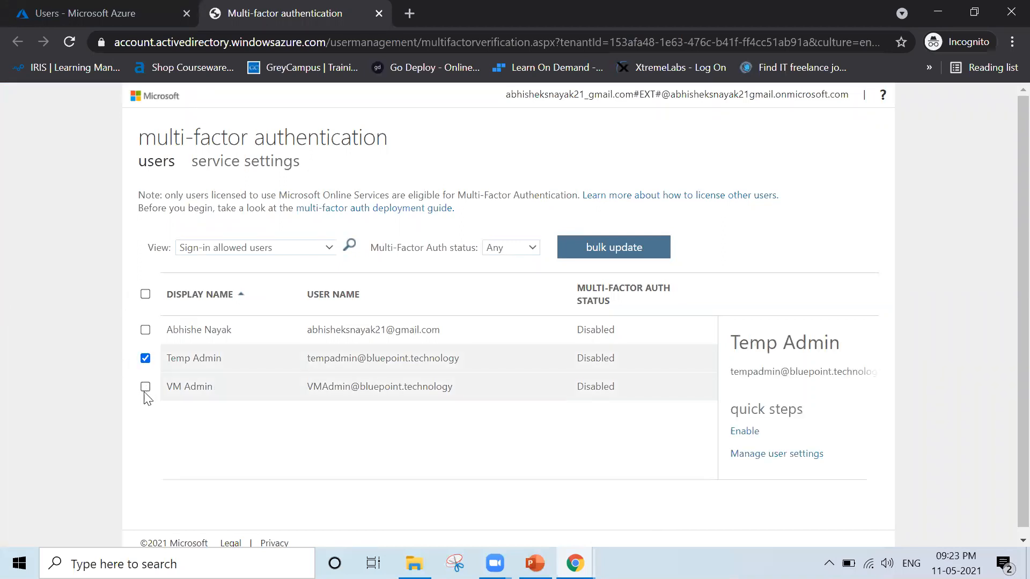
pyautogui.click(146, 387)
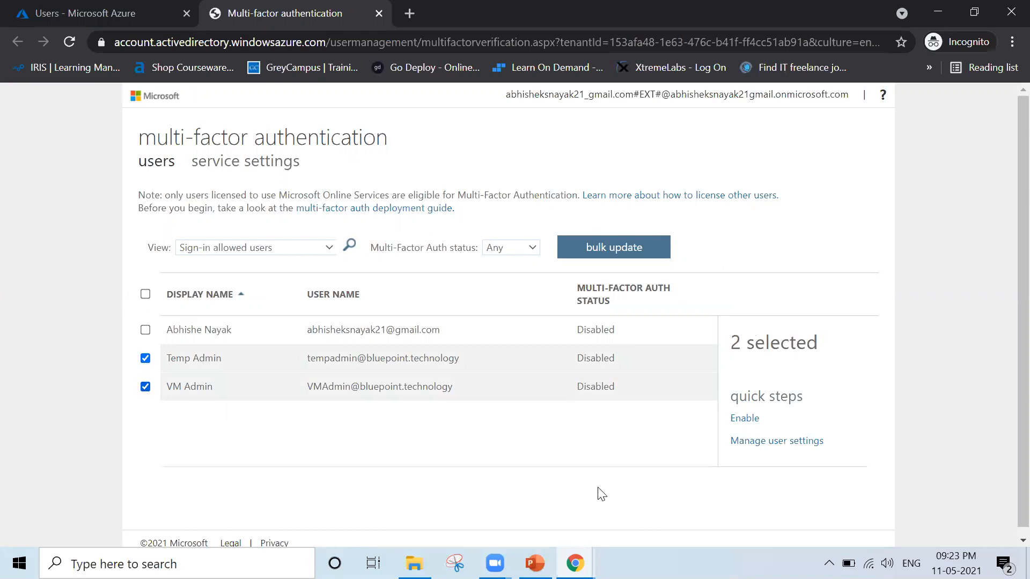
pyautogui.click(746, 440)
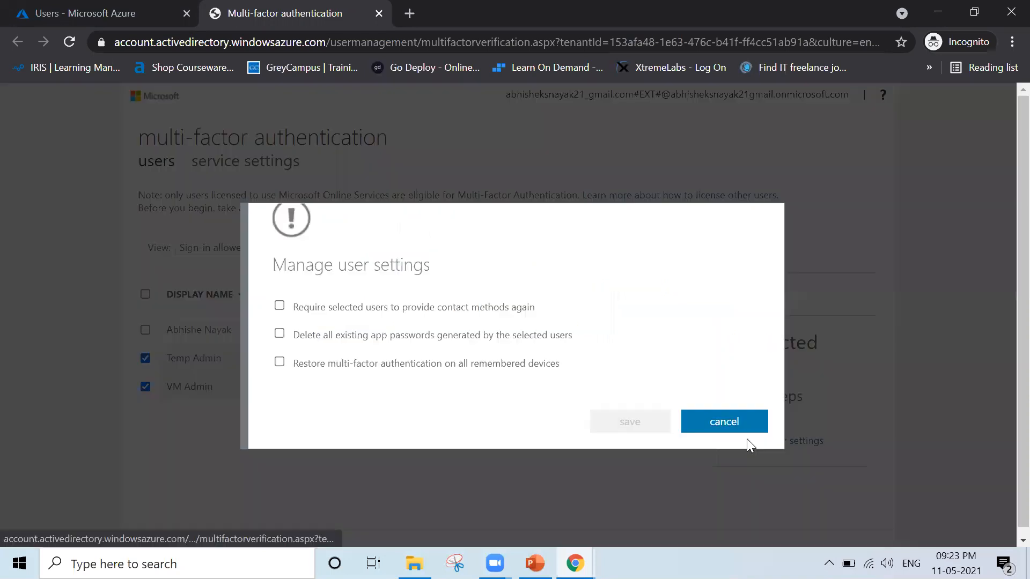
pyautogui.click(279, 306)
pyautogui.click(279, 333)
pyautogui.click(628, 421)
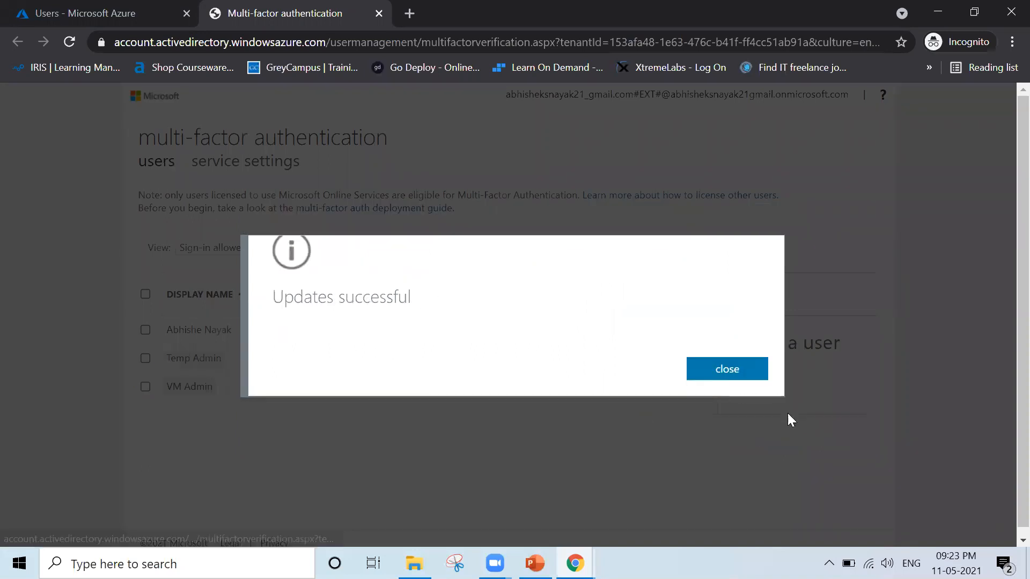
pyautogui.click(726, 371)
# Enable multi-factor authentication for Temp Admin and VM Admin.
pyautogui.click(144, 358)
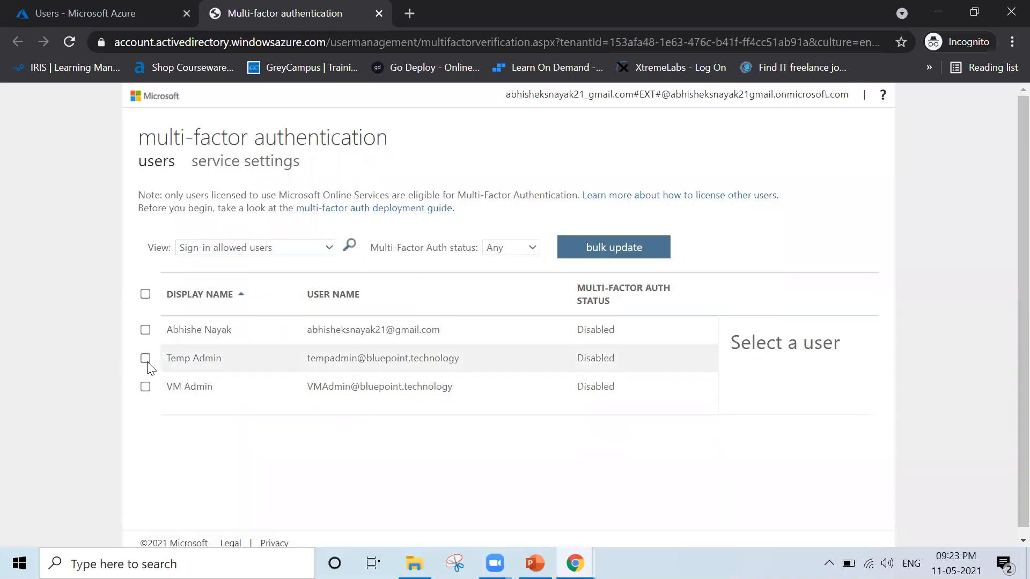
pyautogui.click(145, 387)
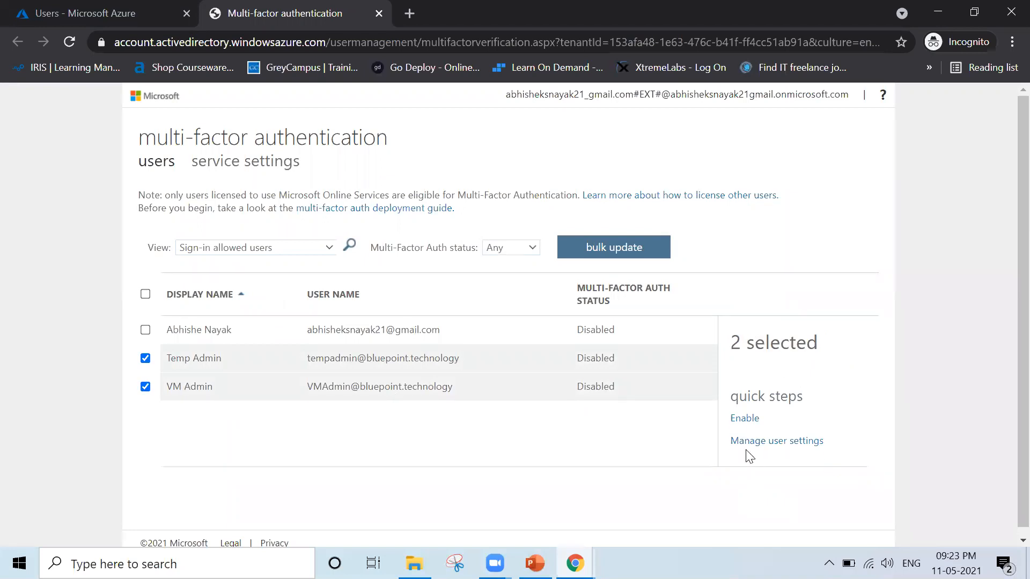
pyautogui.click(742, 418)
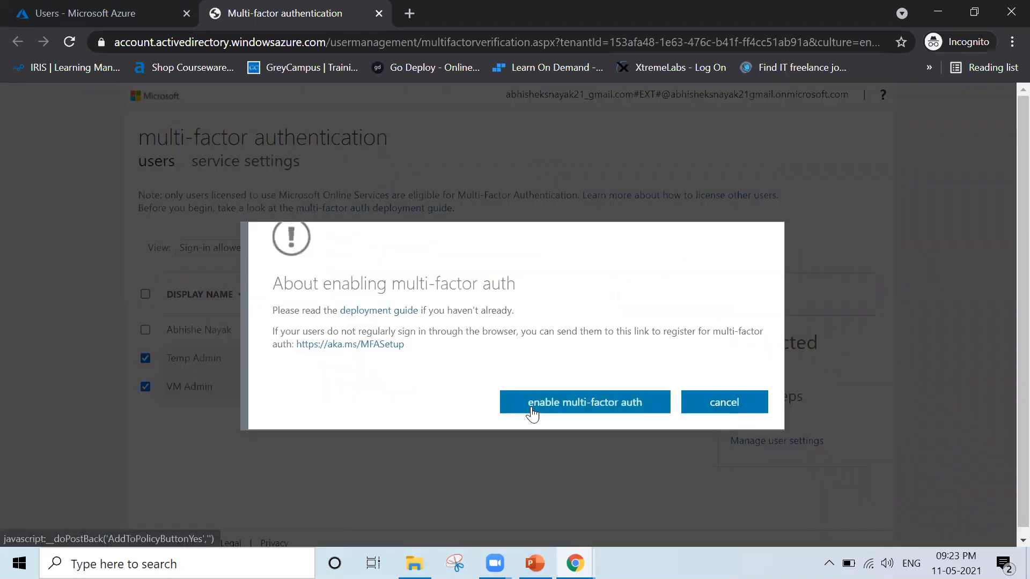
pyautogui.click(559, 406)
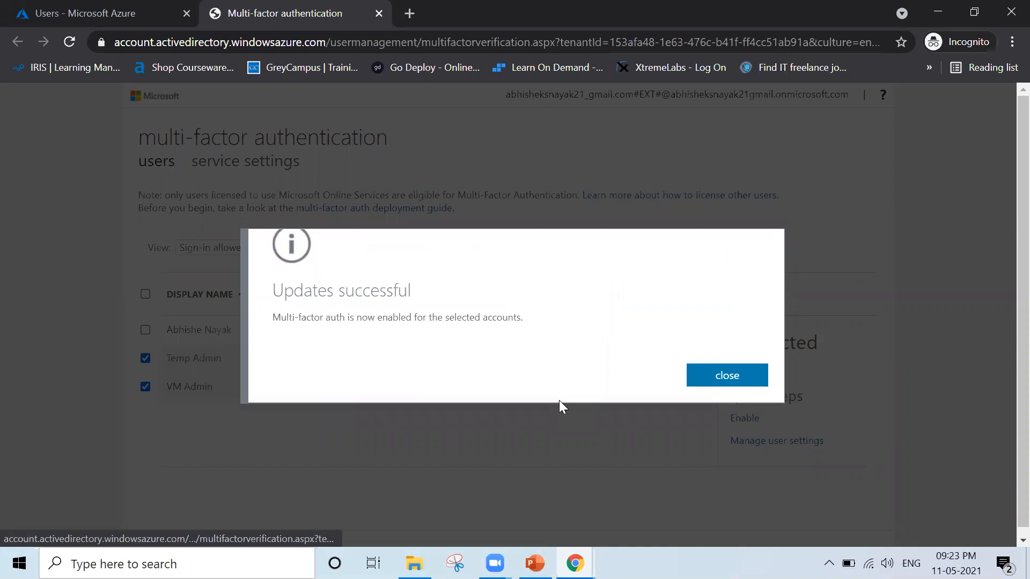
pyautogui.click(731, 380)
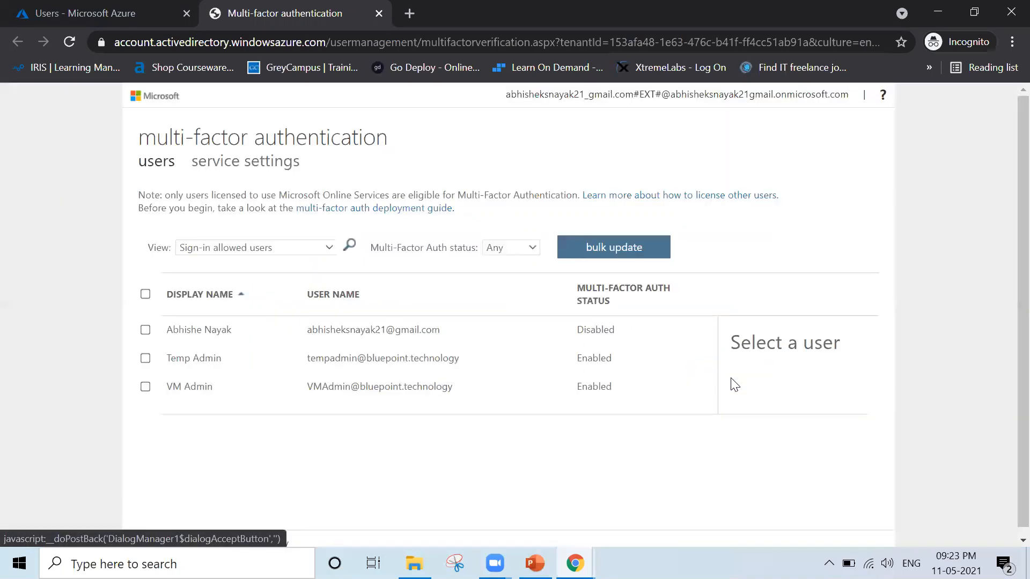
# Disable multi-factor authentication for Temp Admin and VM Admin.
pyautogui.click(144, 358)
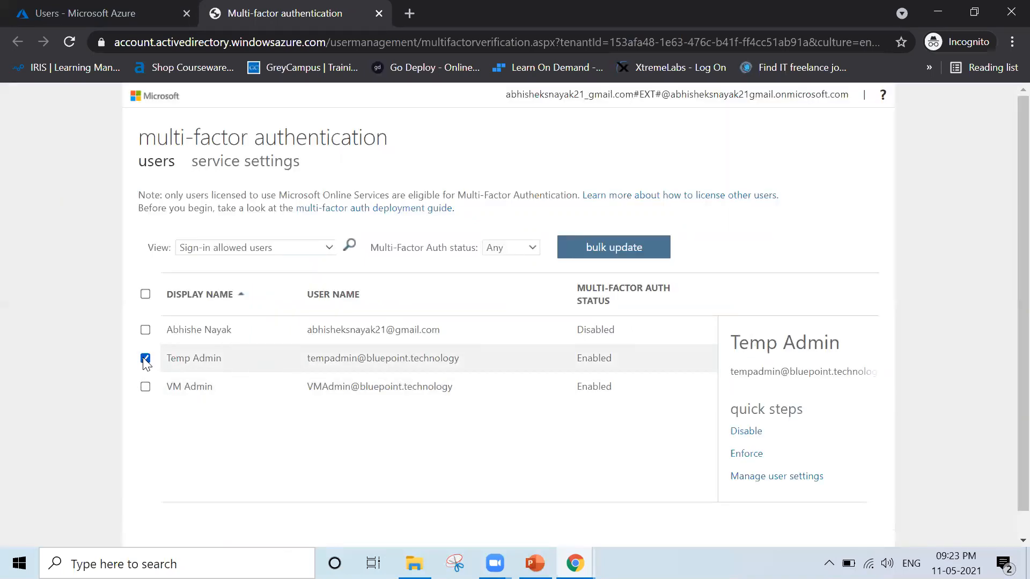
pyautogui.click(145, 387)
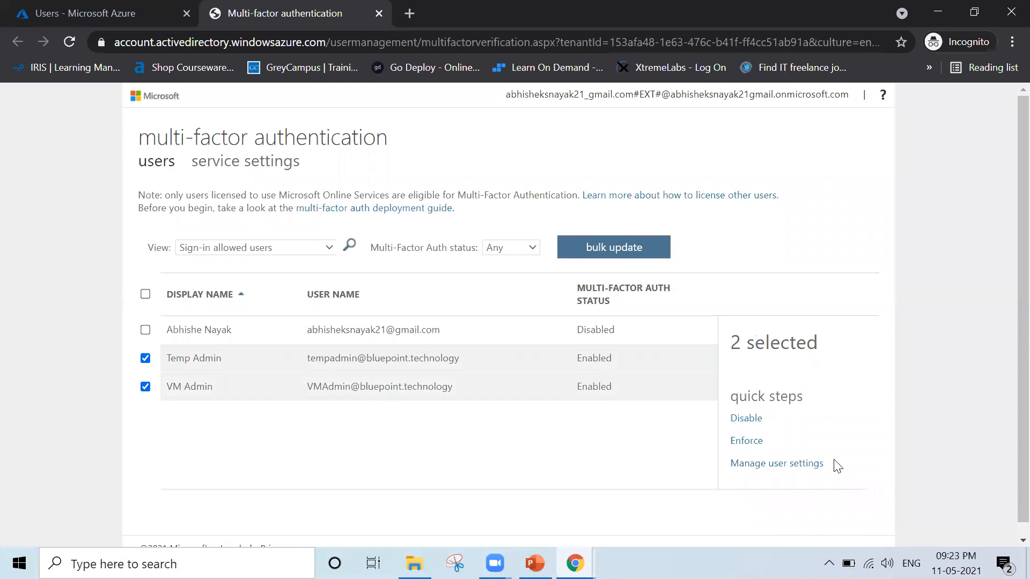
pyautogui.click(744, 424)
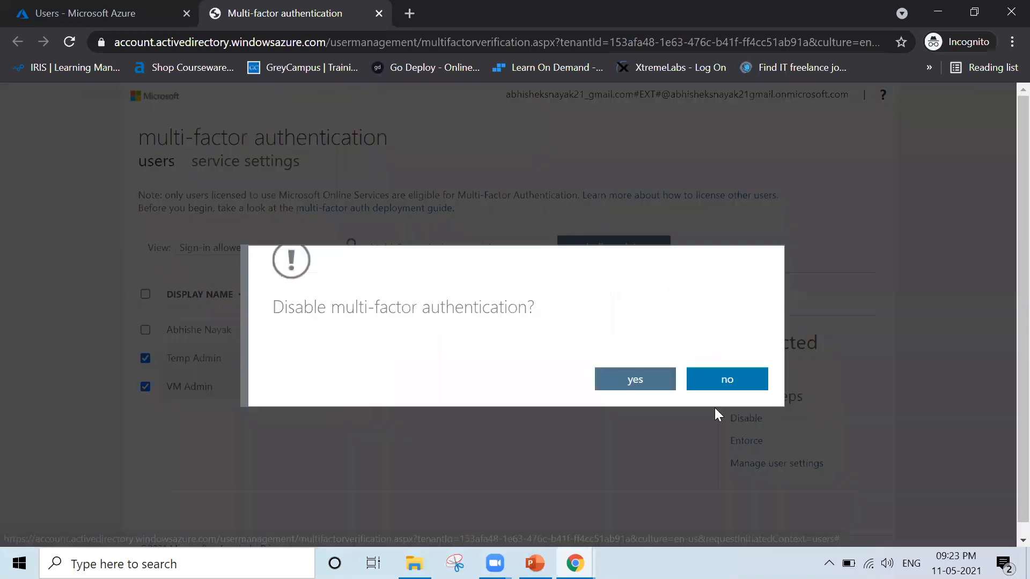
pyautogui.click(654, 383)
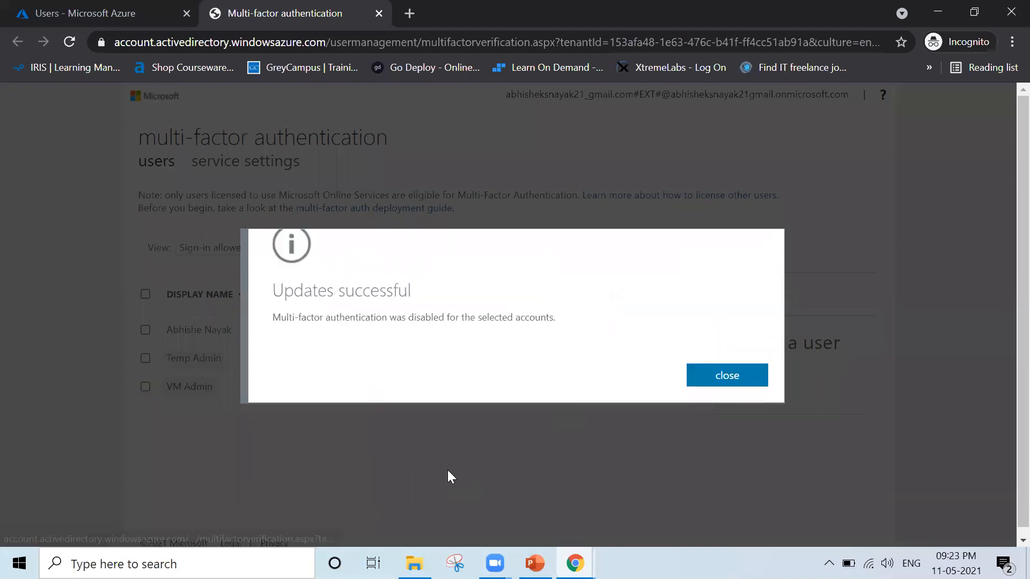
pyautogui.click(709, 383)
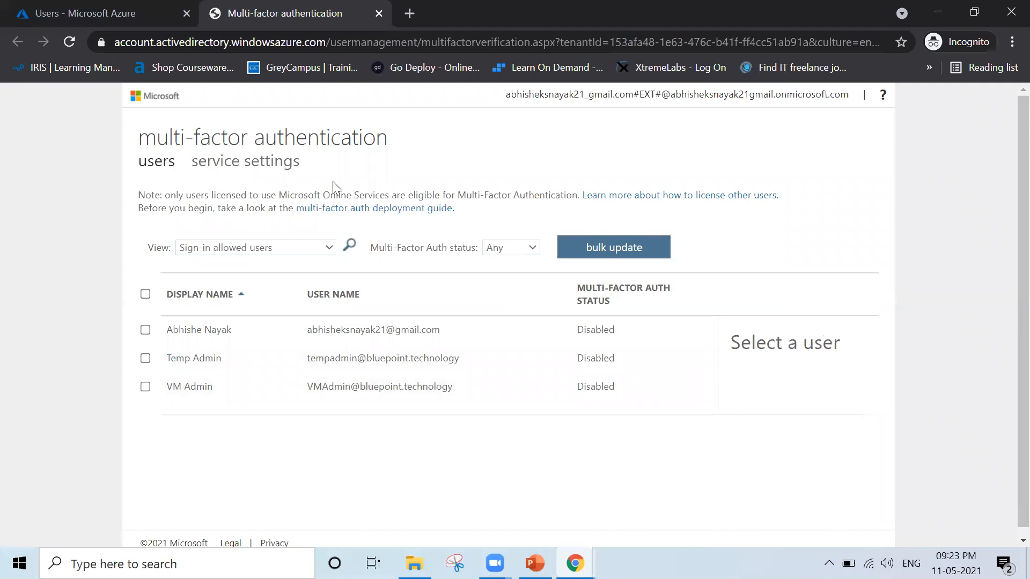
# Close the multi-factor authentication page and open the Default Directory's Security page.
pyautogui.hotkey('ctrl', 'w')
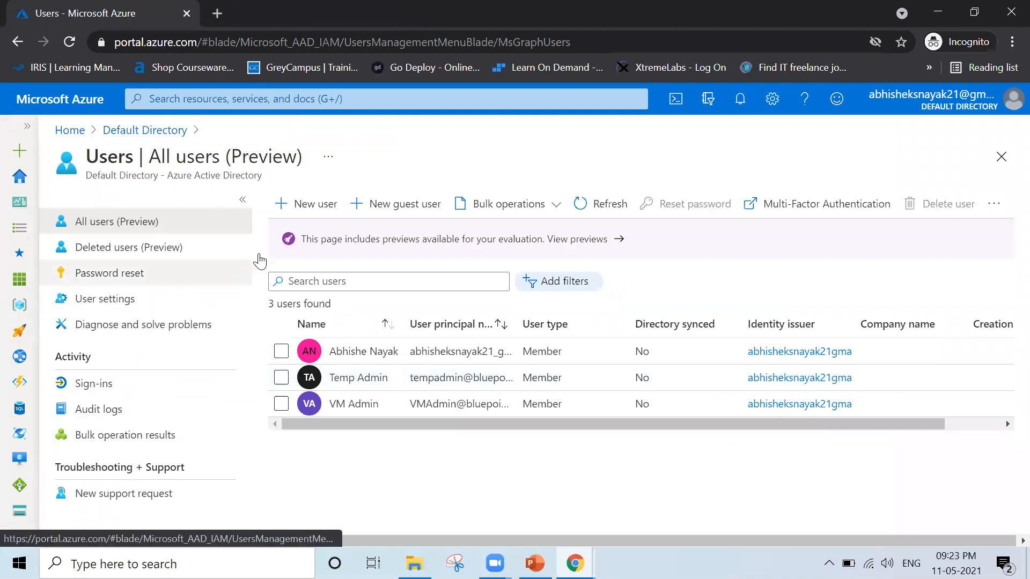
pyautogui.click(156, 130)
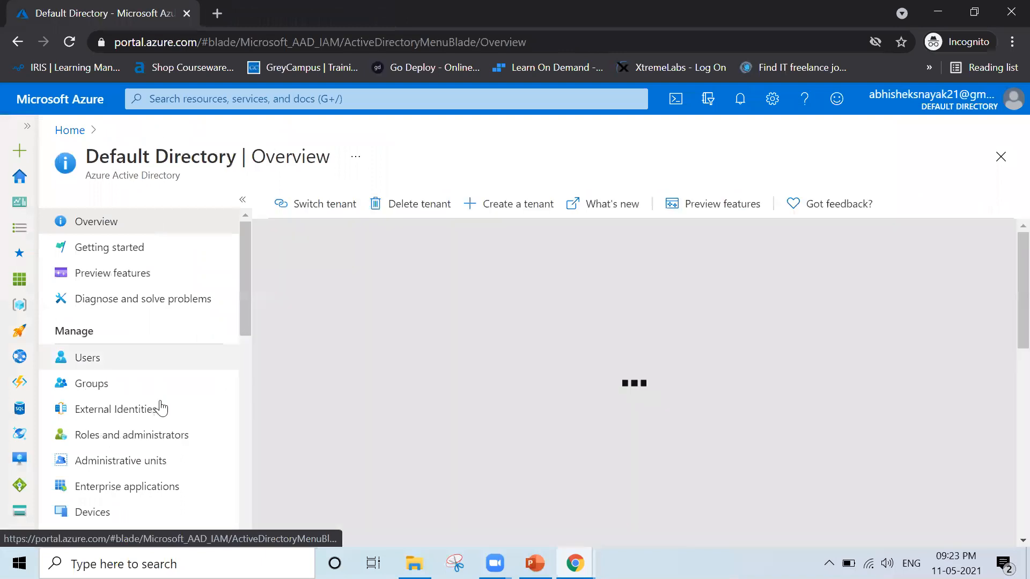
pyautogui.scroll(-4, 176, 437)
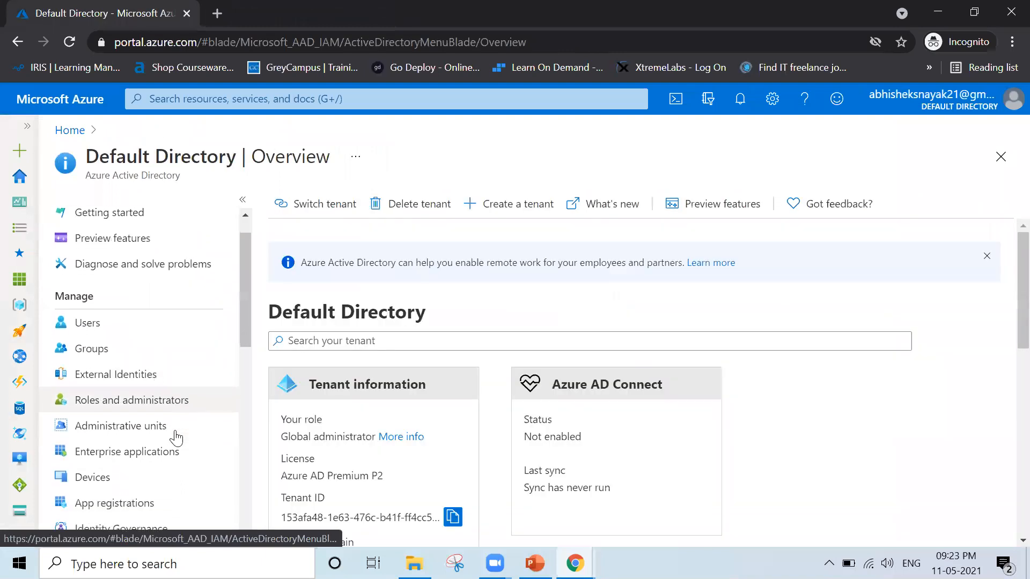
pyautogui.scroll(-3, 176, 437)
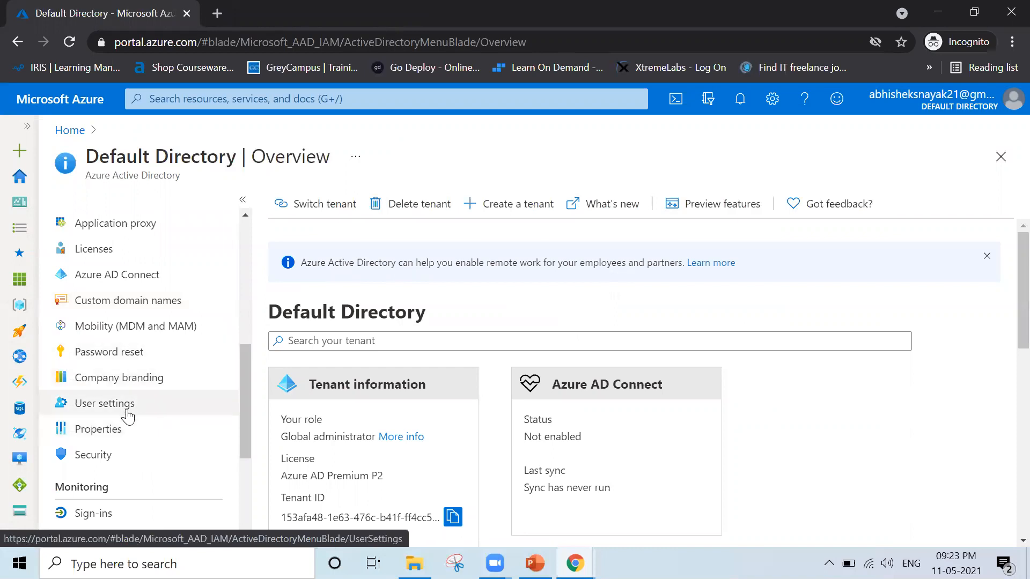
pyautogui.click(127, 454)
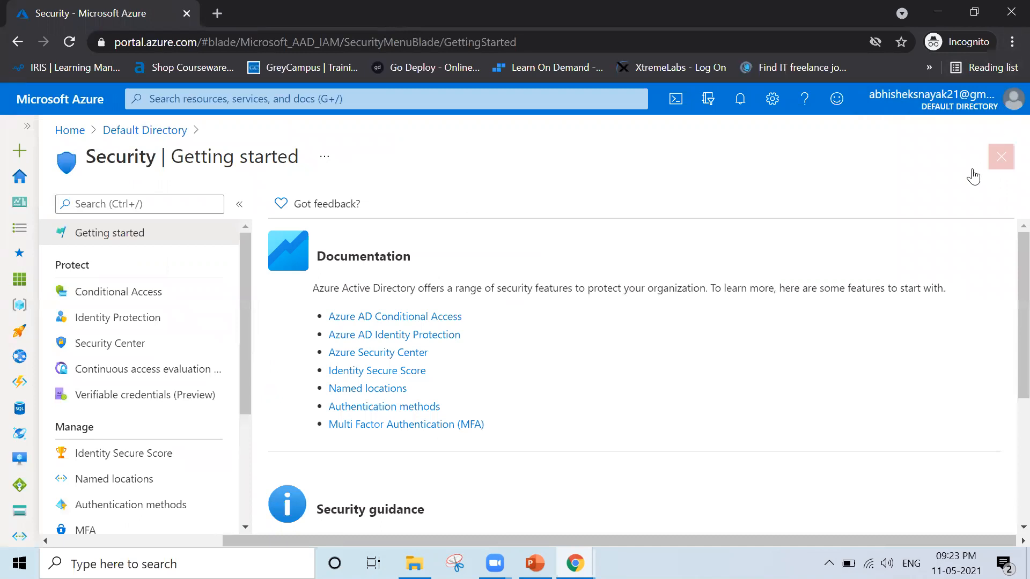
# Sign out of the original administrator account and submit Temp Admin's e-mail address at the Azure sign-in.
pyautogui.click(1010, 97)
pyautogui.click(991, 141)
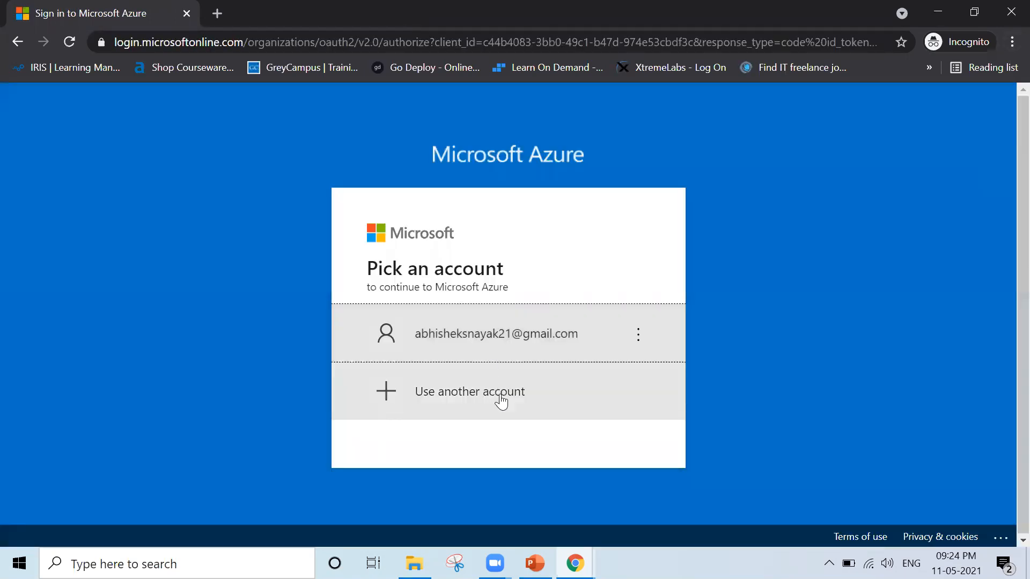
pyautogui.click(500, 398)
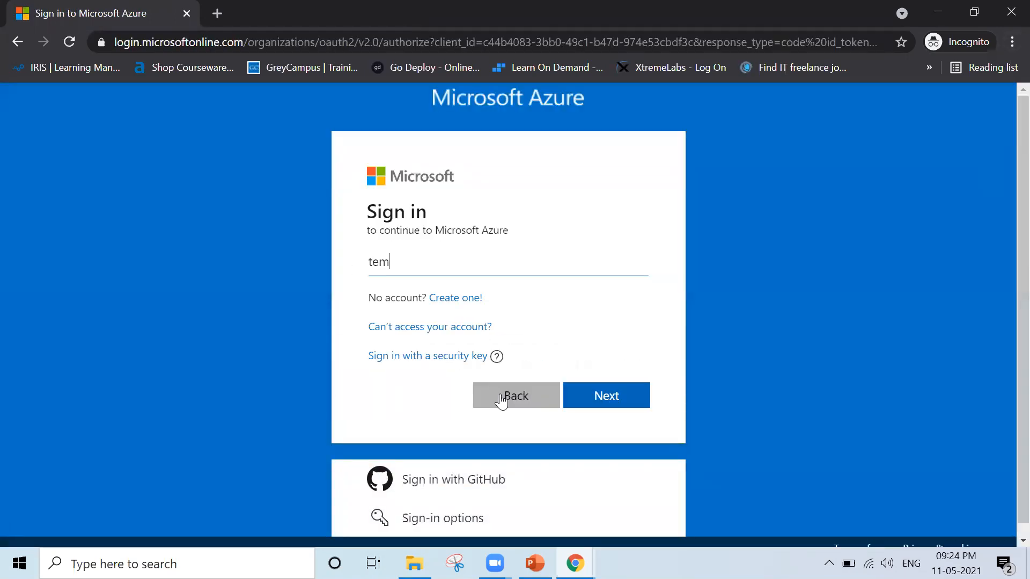
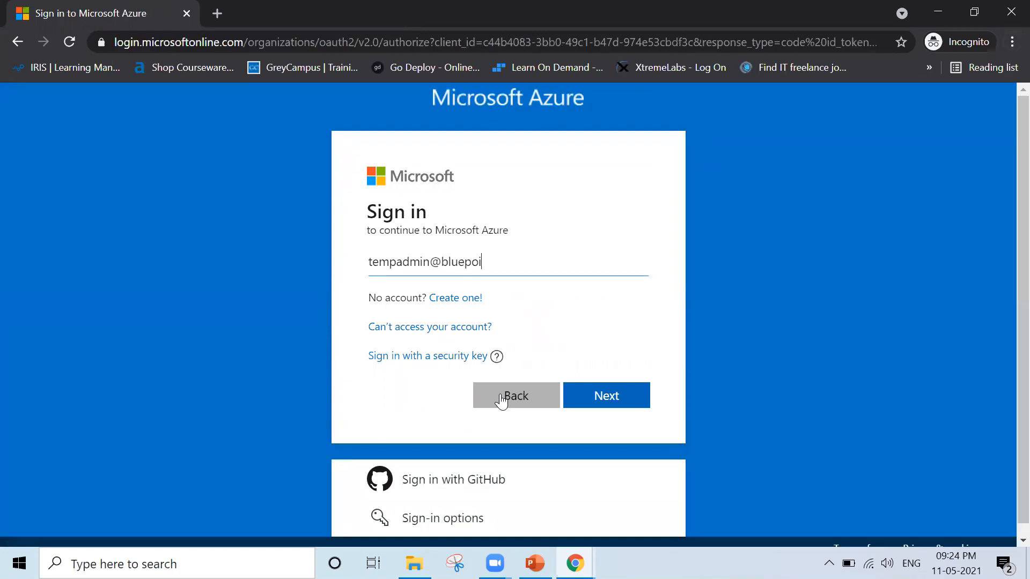
pyautogui.press('Return')
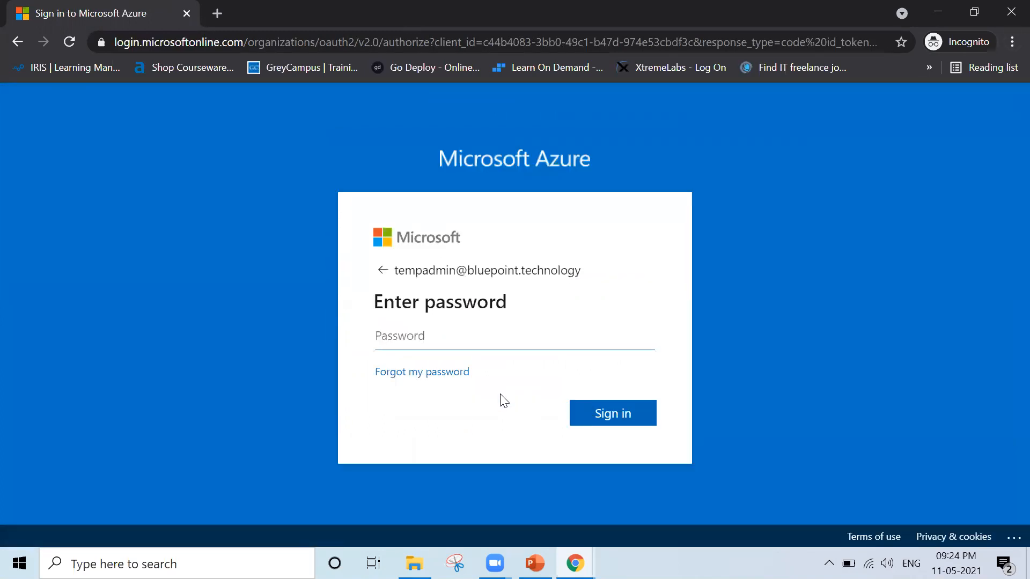
pyautogui.write('•••••••••')
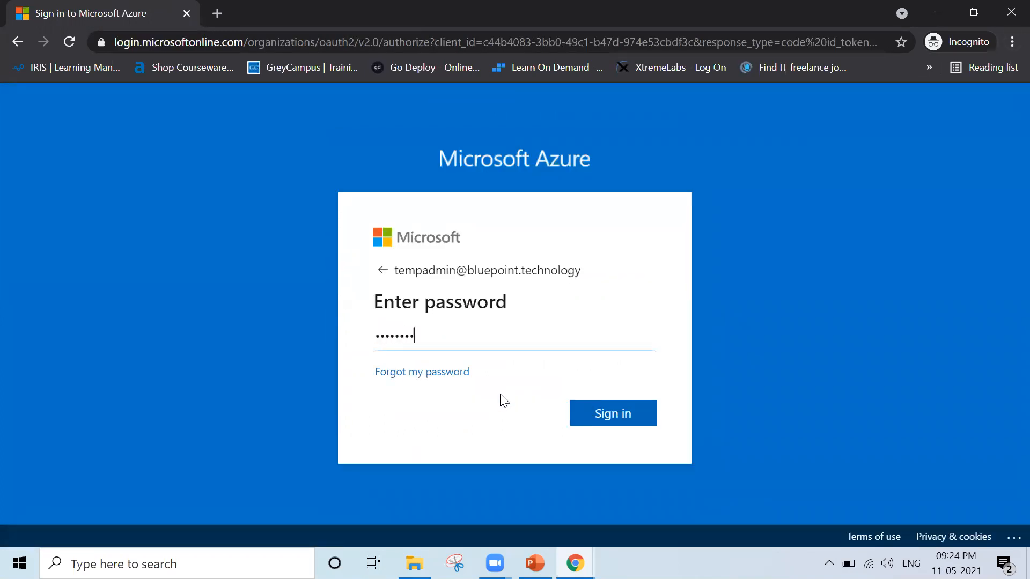
pyautogui.write('••••')
pyautogui.press('BackSpace')
pyautogui.press('BackSpace')
pyautogui.press('BackSpace')
pyautogui.press('BackSpace')
pyautogui.press('BackSpace')
pyautogui.press('BackSpace')
pyautogui.press('BackSpace')
pyautogui.press('BackSpace')
pyautogui.press('BackSpace')
pyautogui.press('BackSpace')
pyautogui.press('BackSpace')
pyautogui.press('BackSpace')
pyautogui.press('BackSpace')
pyautogui.write('••••••••••••')
pyautogui.press('Return')
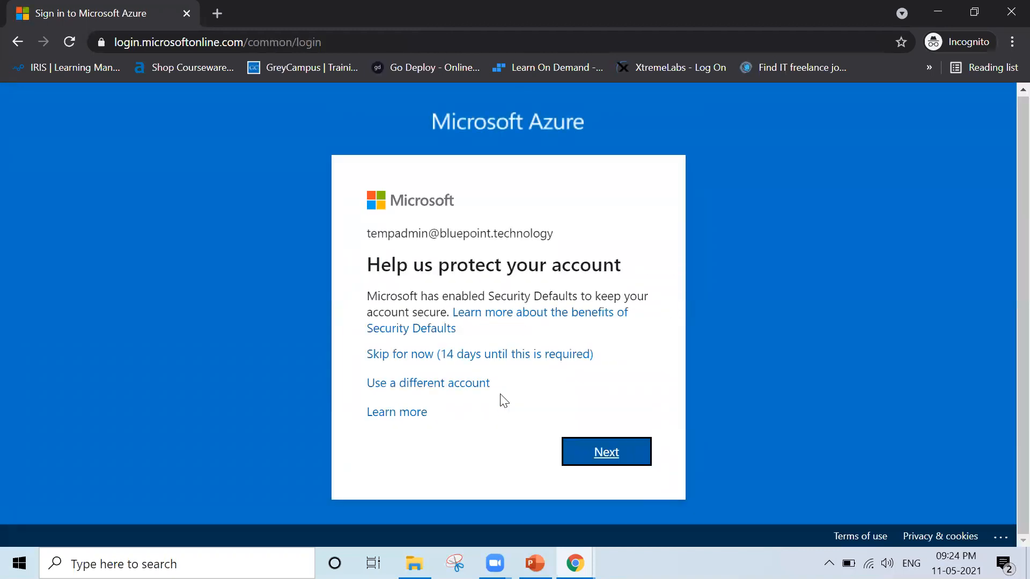
# Accept the account protection setup and register Microsoft Authenticator for Temp Admin by scanning the QR code and approving the test notification.
pyautogui.click(615, 460)
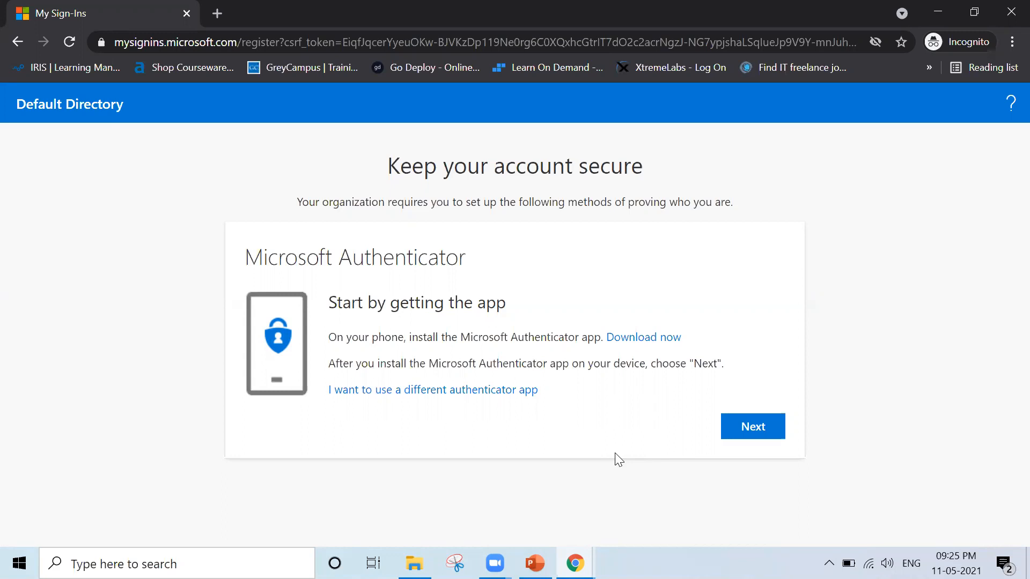
pyautogui.click(751, 428)
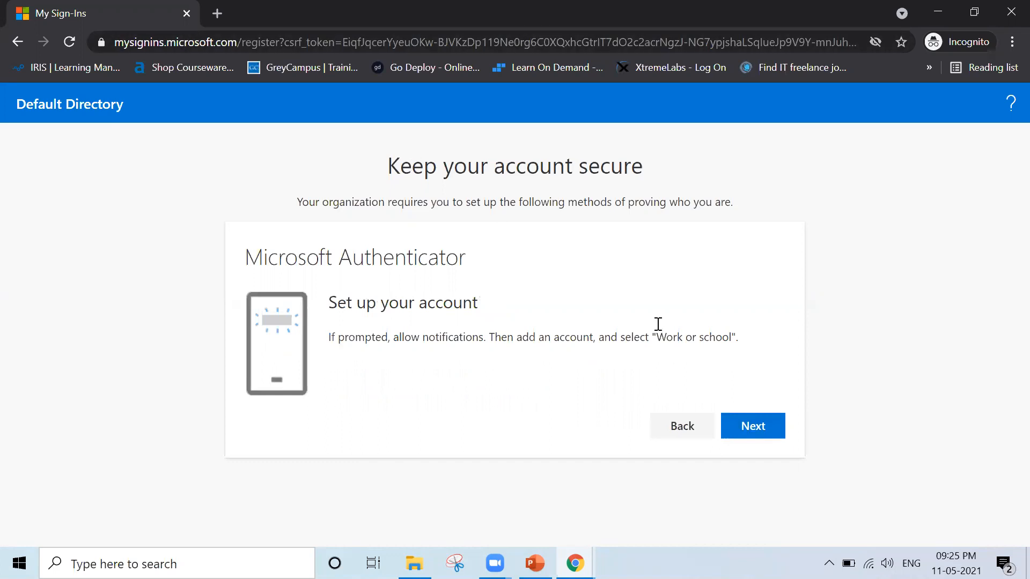
pyautogui.click(756, 428)
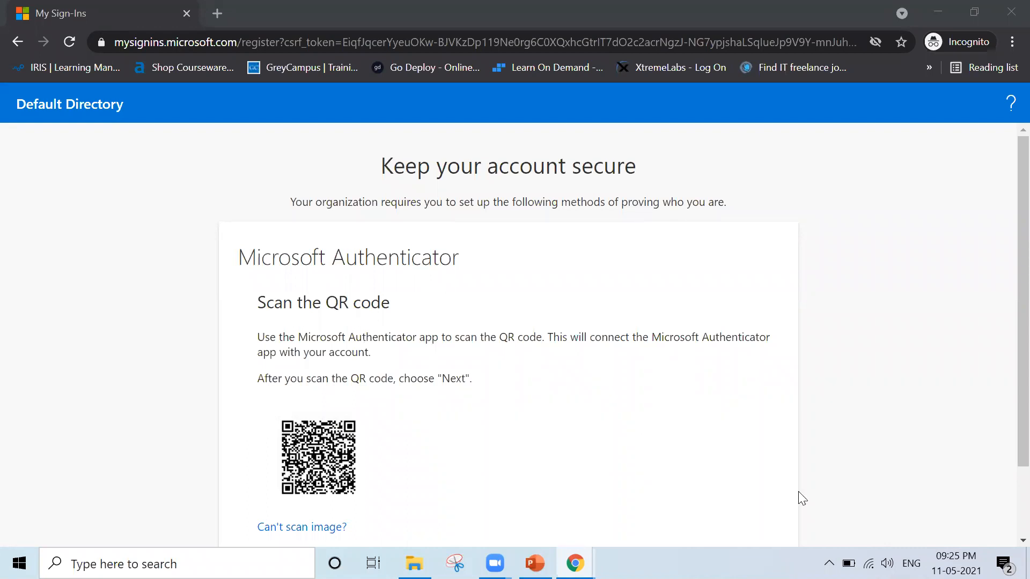
pyautogui.scroll(-2, 798, 491)
pyautogui.click(746, 476)
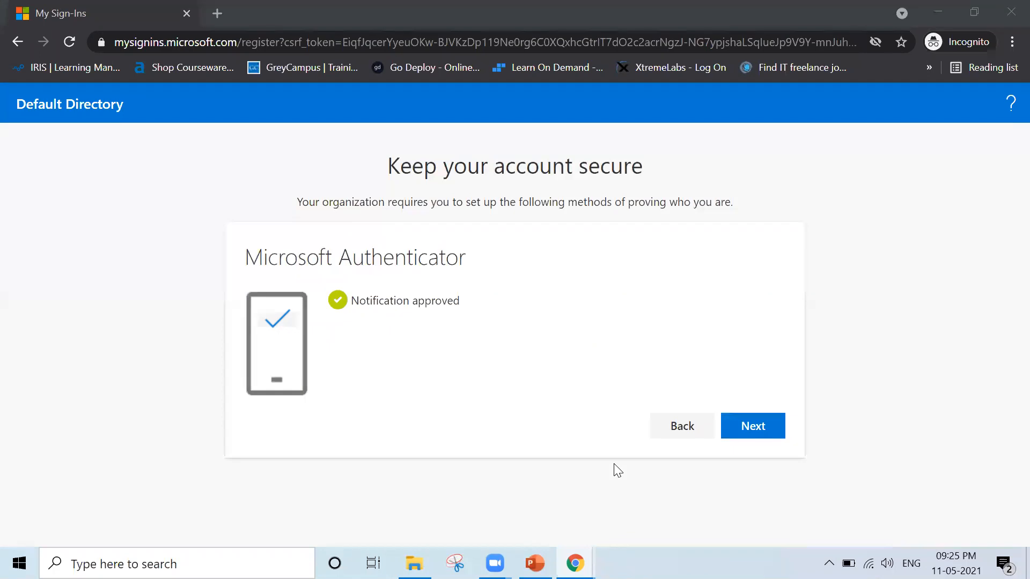
pyautogui.click(764, 419)
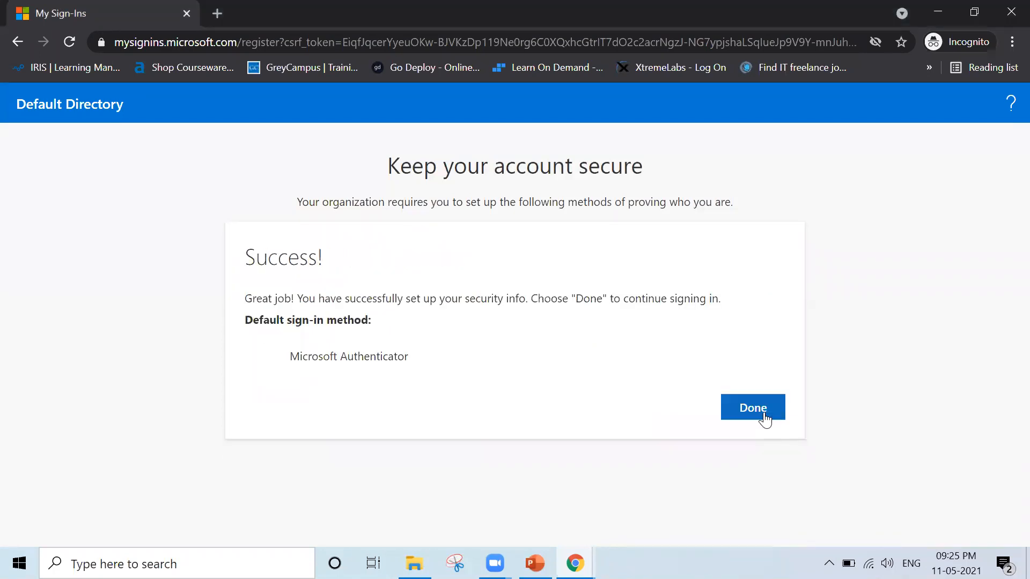
# Finish Temp Admin's security info setup, continue to the Azure portal, and decline the welcome tour.
pyautogui.click(753, 409)
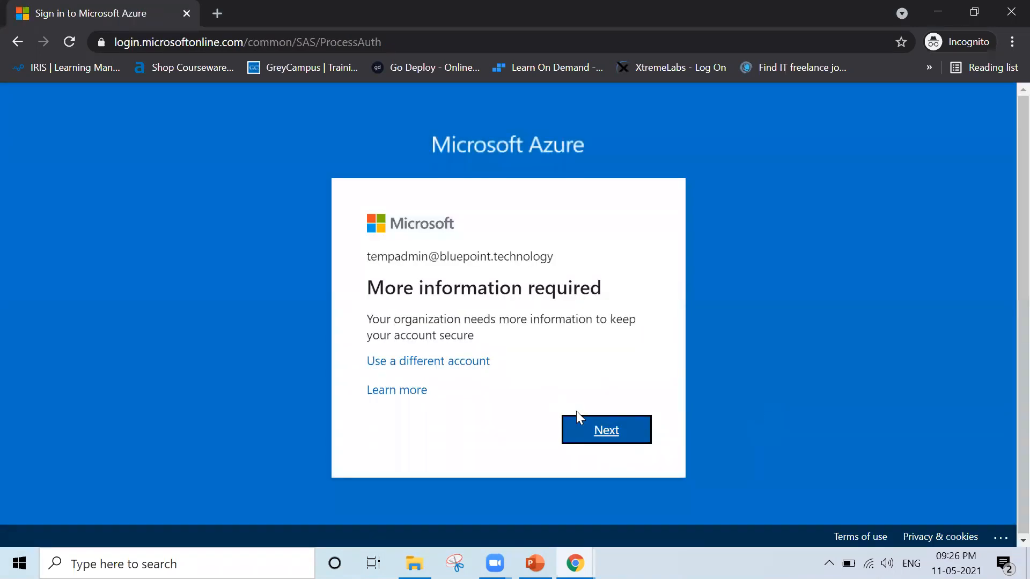
pyautogui.click(583, 425)
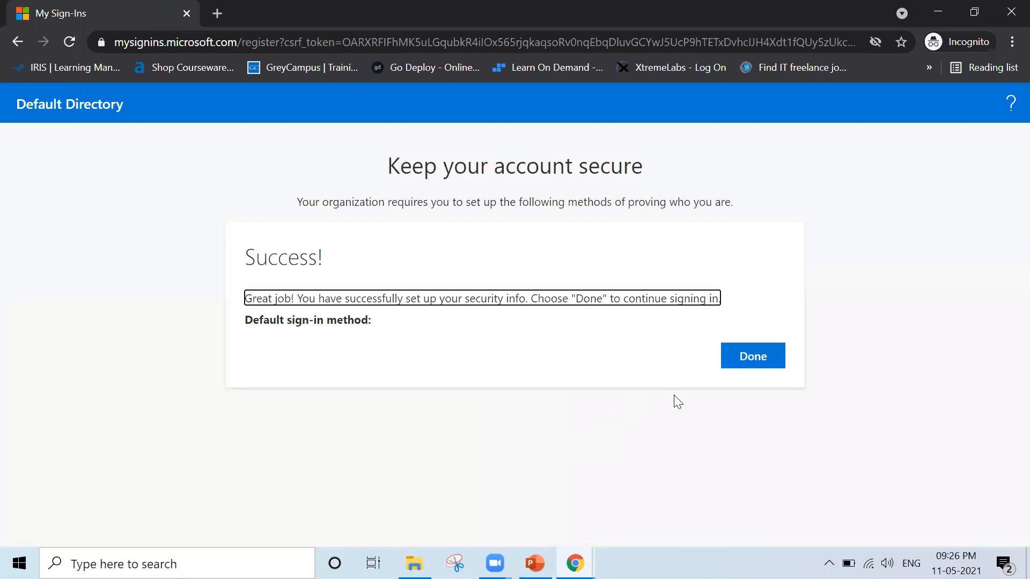
pyautogui.click(743, 362)
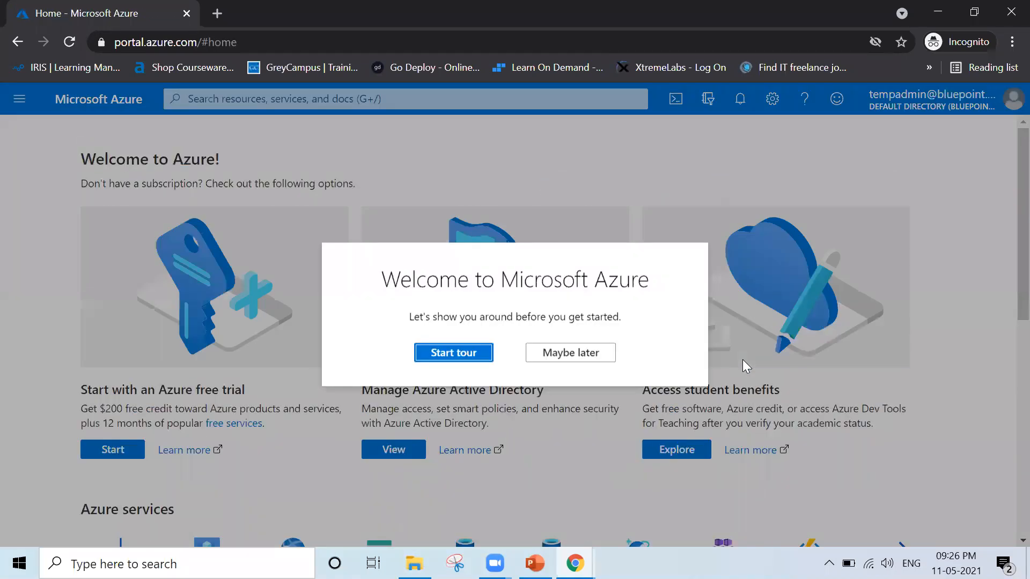
pyautogui.click(572, 352)
# Check the resource groups available to Temp Admin and return to the portal home page.
pyautogui.scroll(-1, 574, 352)
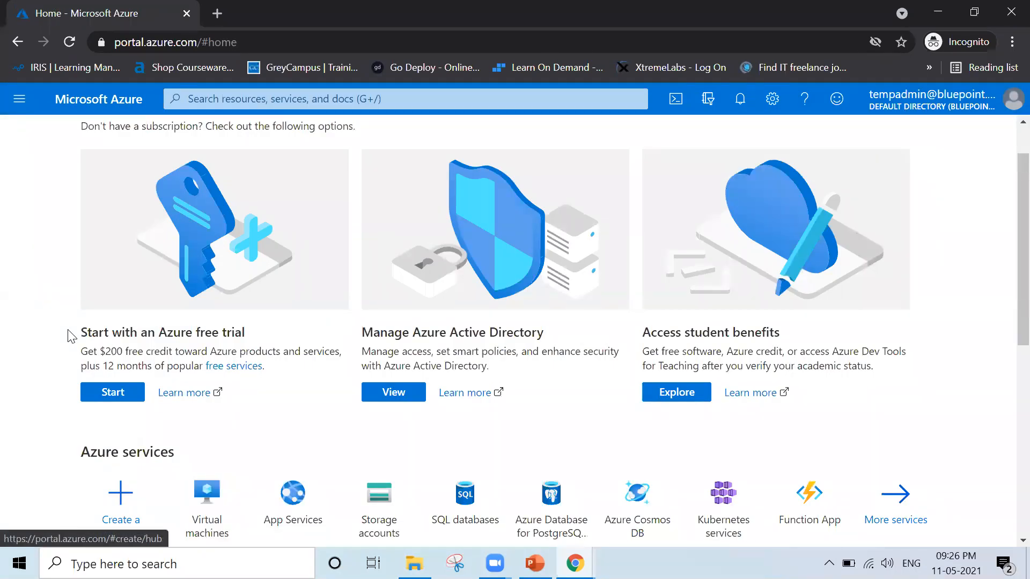
pyautogui.scroll(-7, 288, 406)
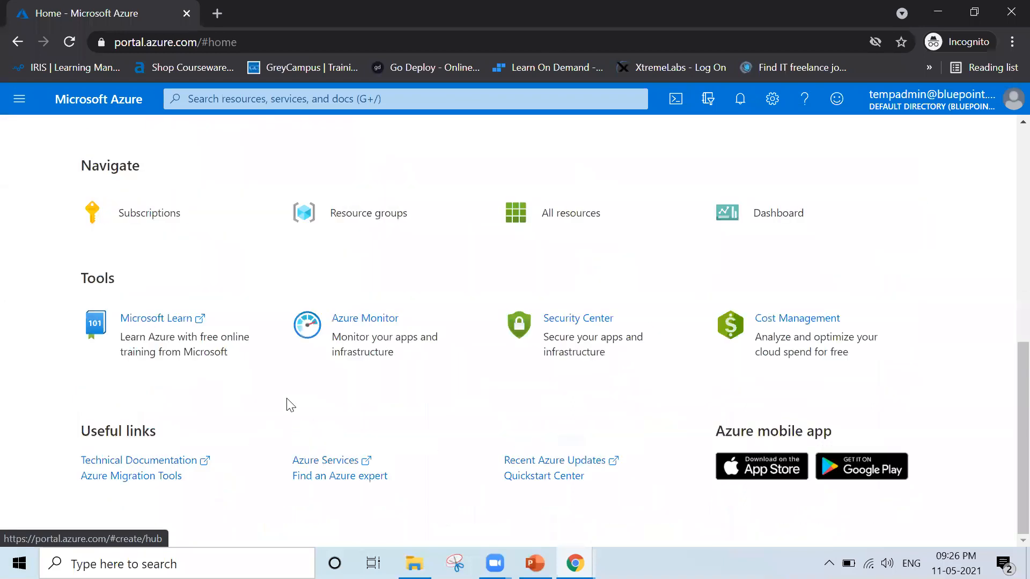
pyautogui.scroll(6, 288, 406)
pyautogui.scroll(-2, 288, 406)
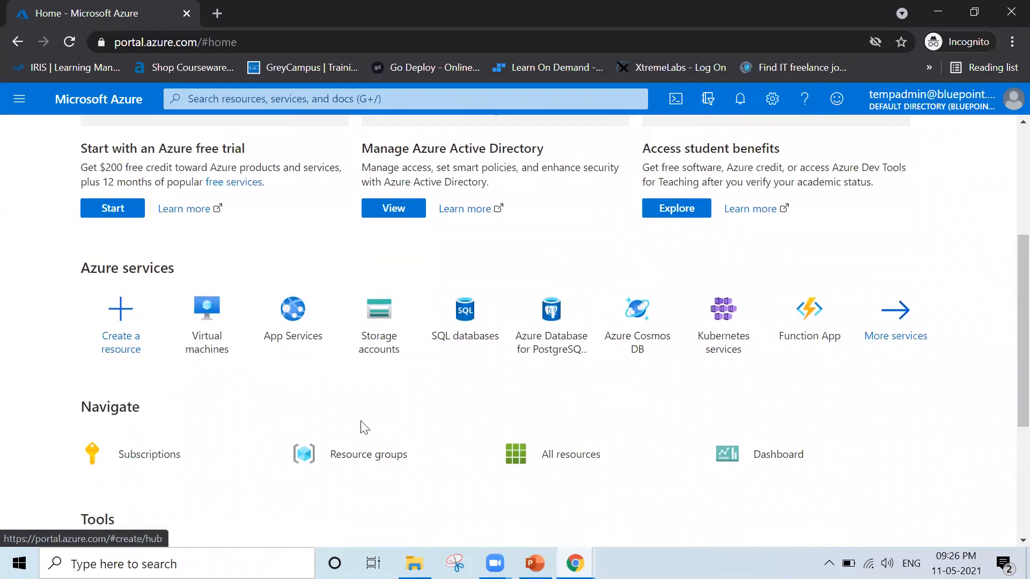
pyautogui.click(355, 459)
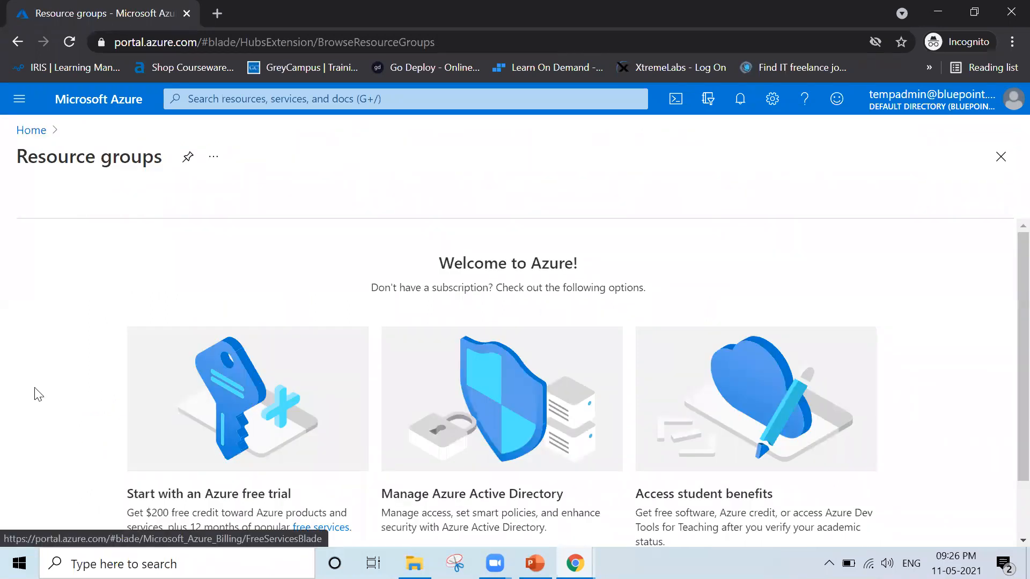
pyautogui.scroll(-2, 36, 390)
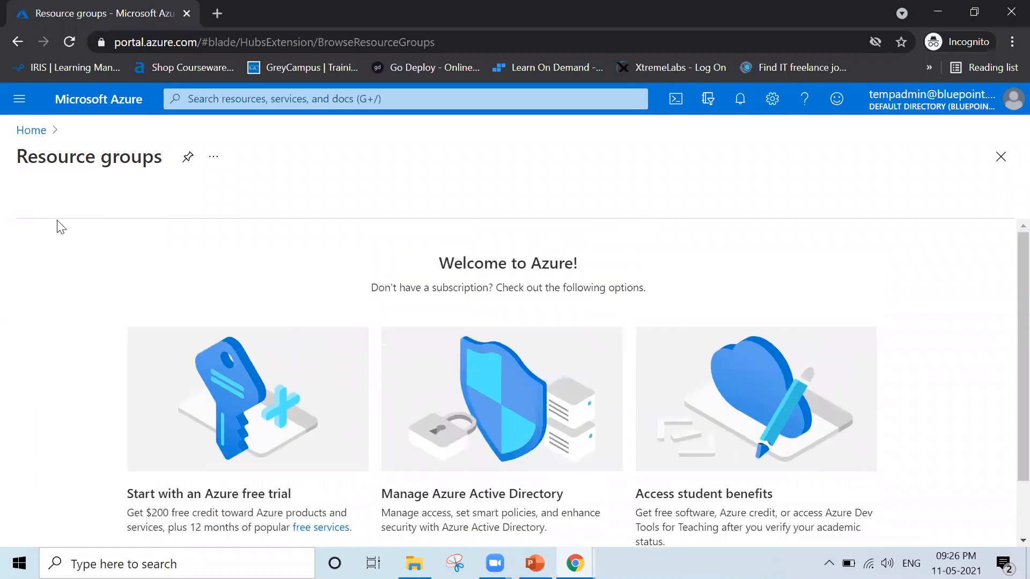
pyautogui.click(31, 131)
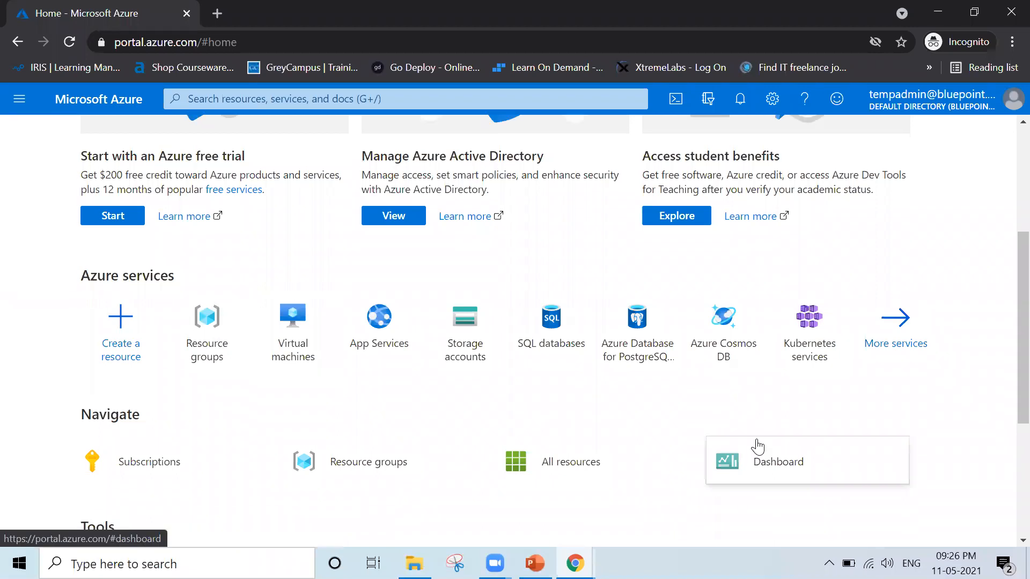
# Check the list of subscriptions available to Temp Admin.
pyautogui.scroll(-8, 348, 417)
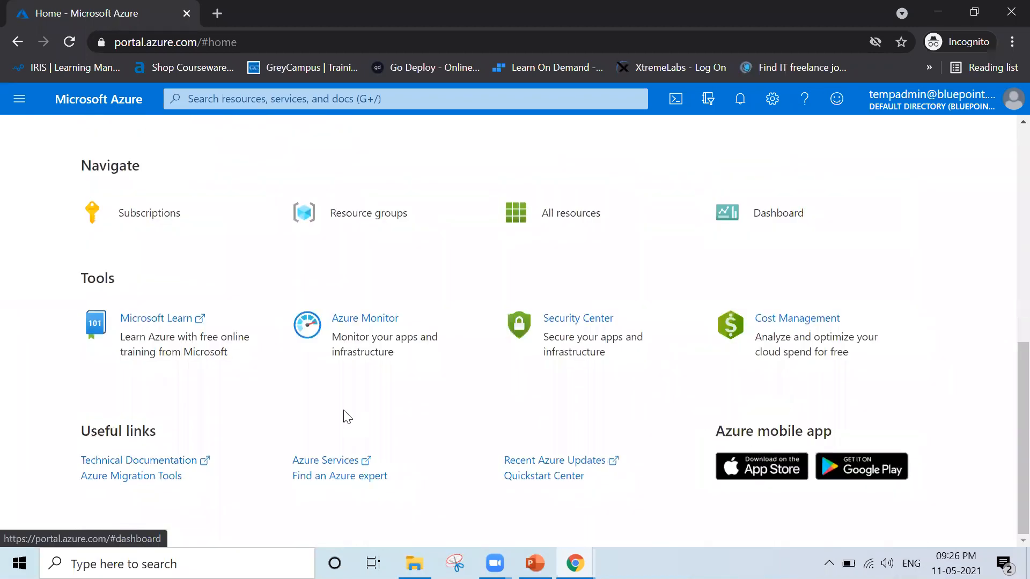
pyautogui.click(143, 220)
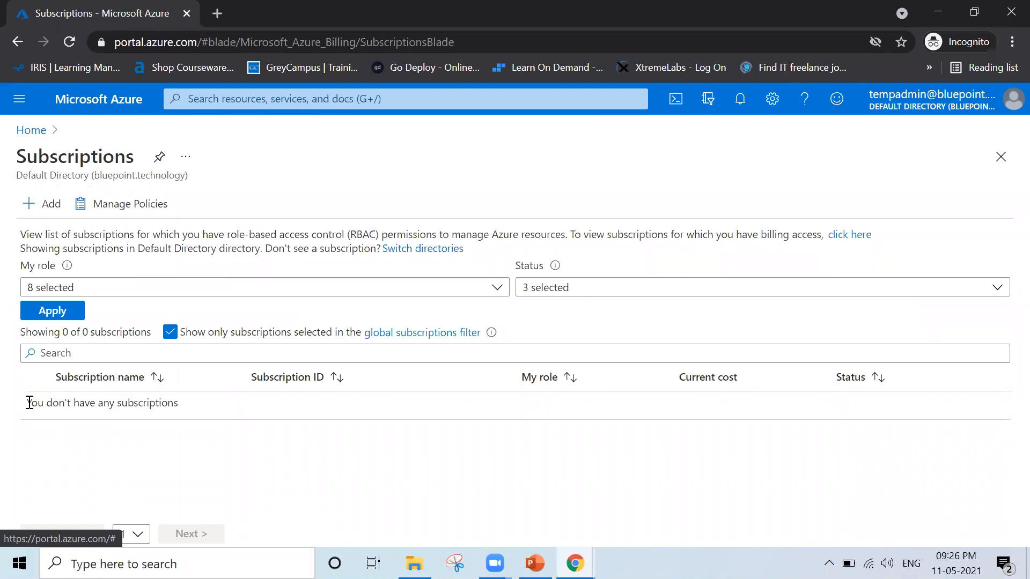
pyautogui.moveTo(29, 403); pyautogui.dragTo(462, 413)
pyautogui.click(407, 519)
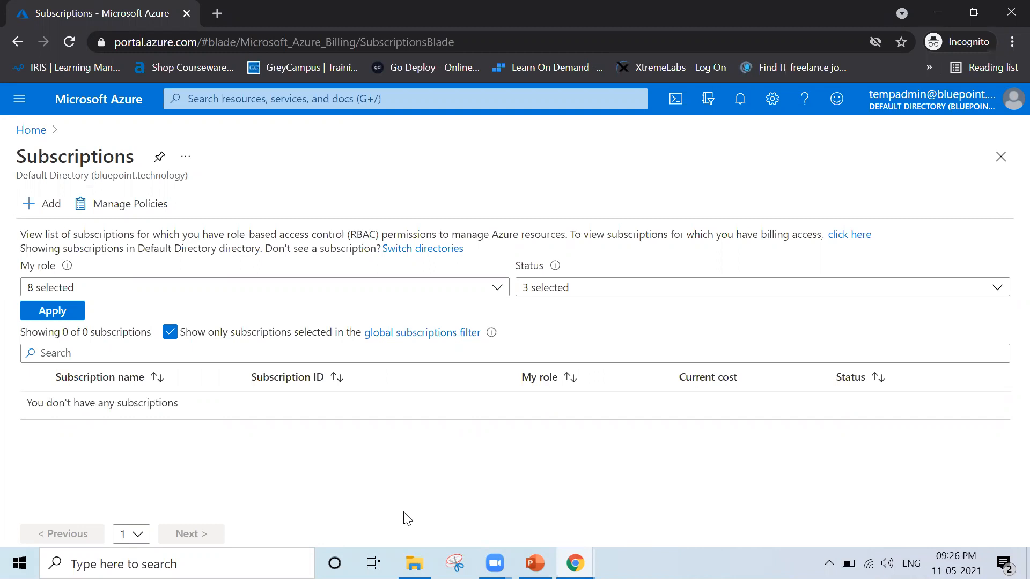
# Sign out of Temp Admin and choose the original administrator account for the Azure sign-in.
pyautogui.click(1012, 106)
pyautogui.click(1006, 137)
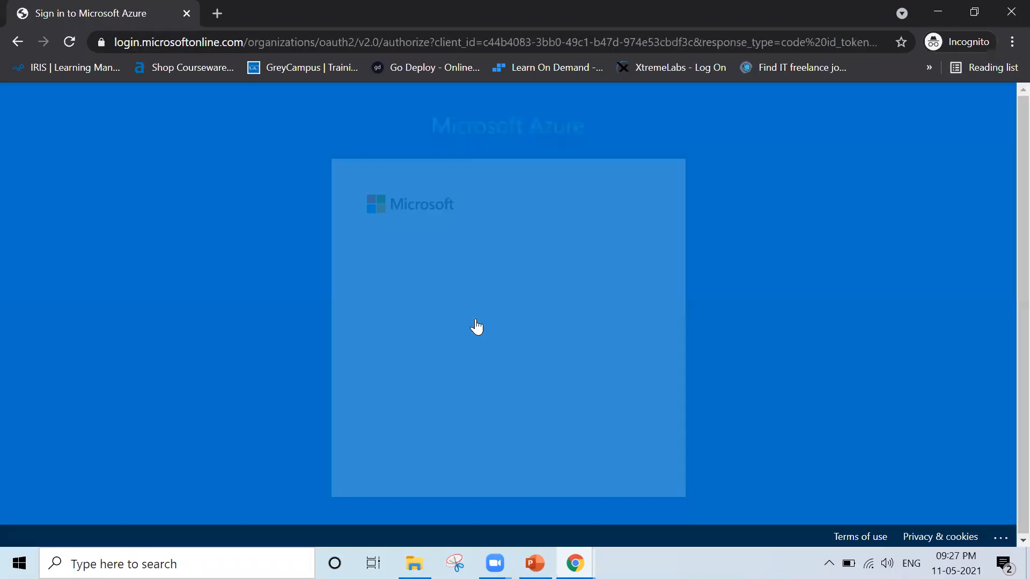
pyautogui.click(455, 378)
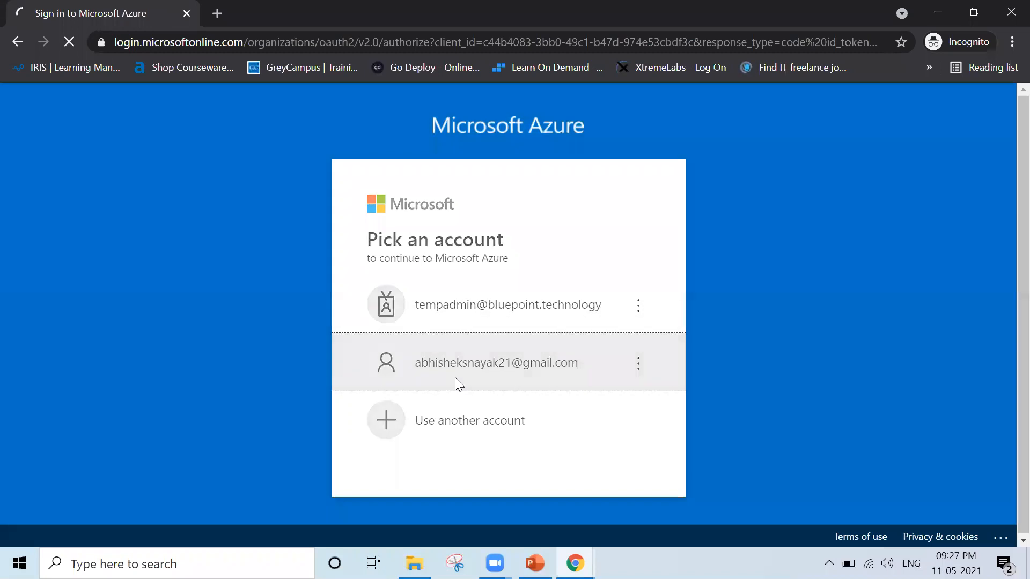
# Enter the original administrator's account password, correcting it as needed, and submit the sign-in.
pyautogui.write('••••')
pyautogui.press('Return')
pyautogui.write('••••••••••')
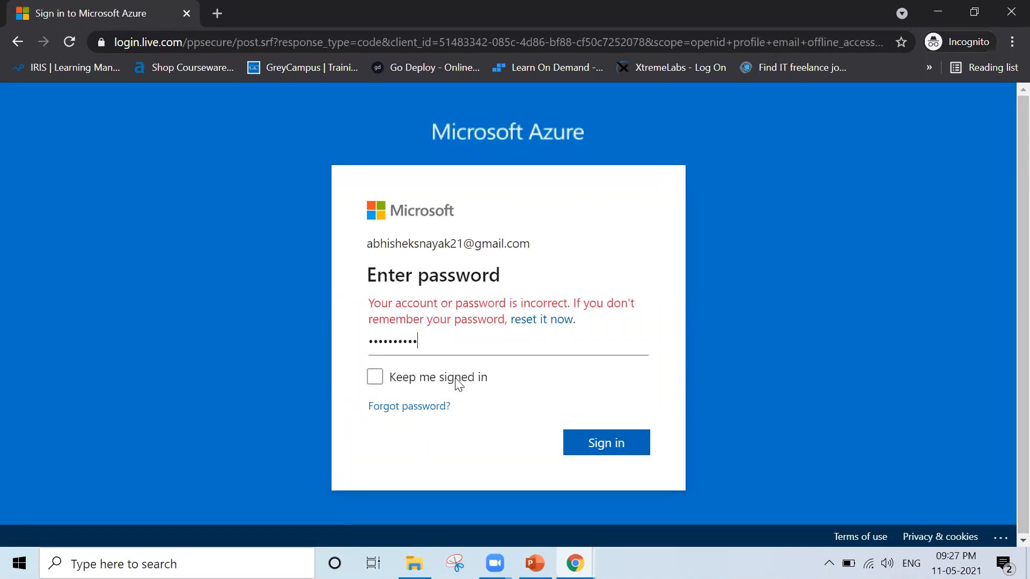
pyautogui.write('•')
pyautogui.press('Return')
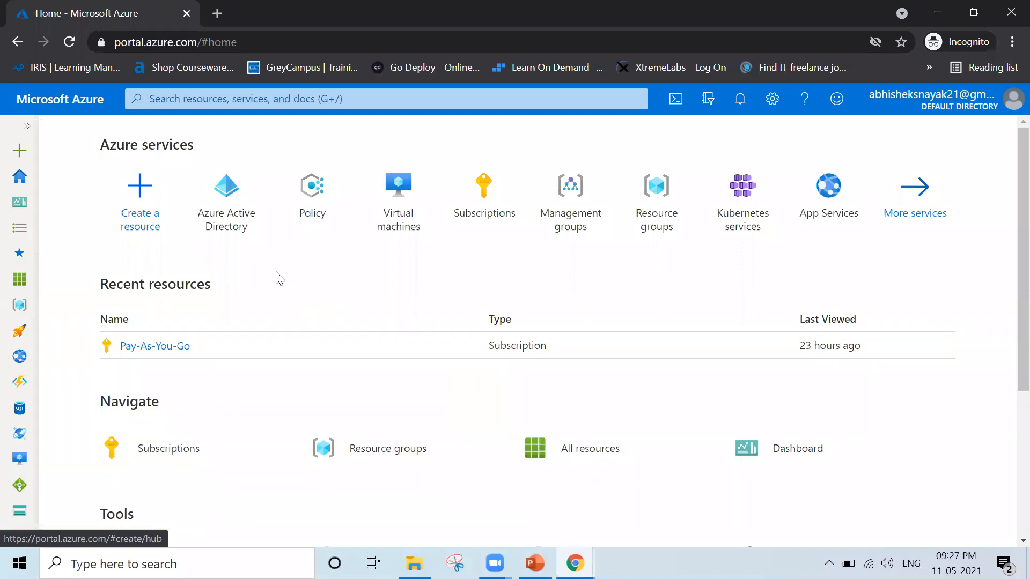
# View the Virtual machines page and return to the portal home page.
pyautogui.moveTo(245, 236)
pyautogui.click(407, 209)
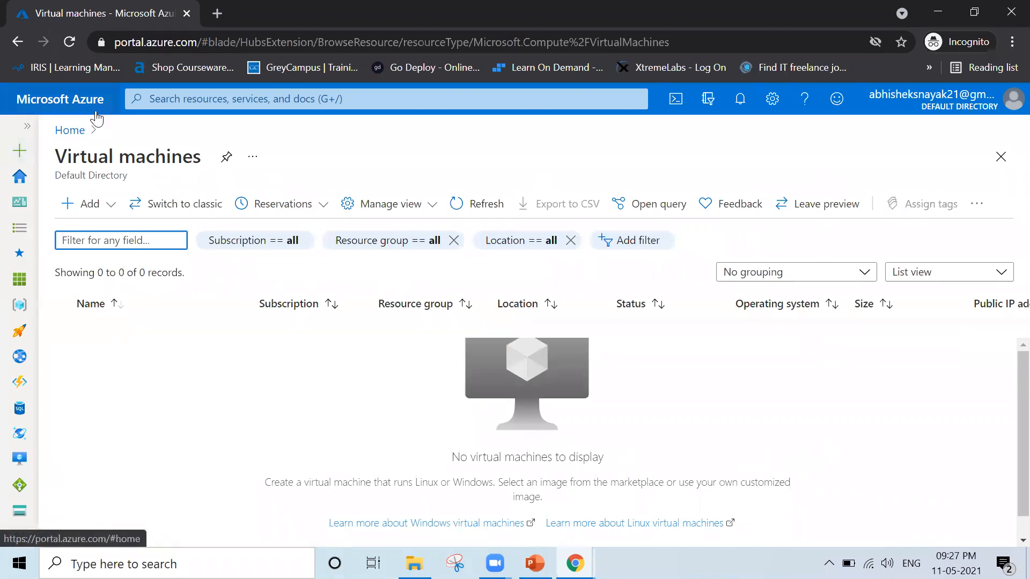
pyautogui.click(69, 132)
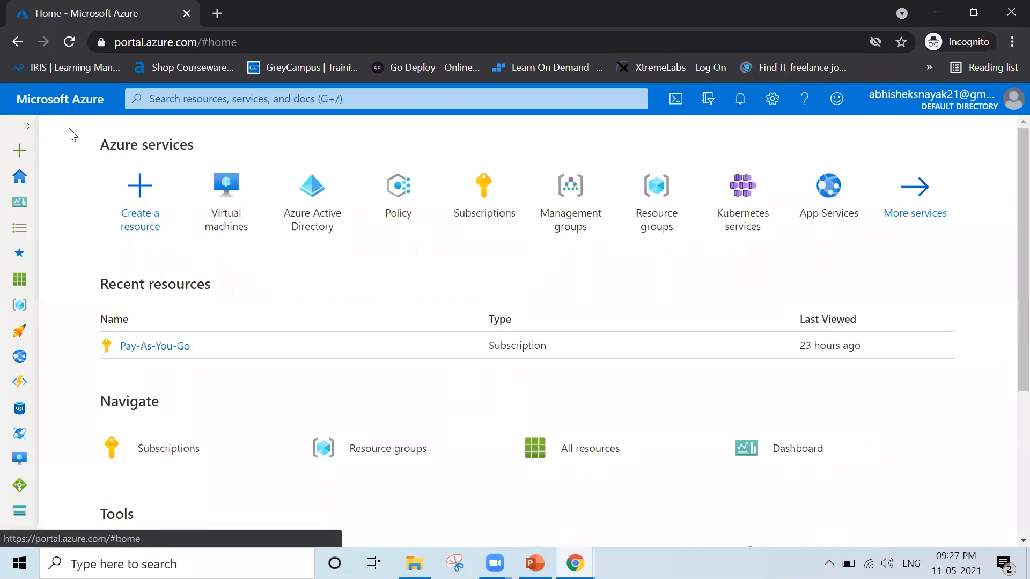
# Open the assignments of the User administrator role from Azure Active Directory's roles and administrators.
pyautogui.click(304, 197)
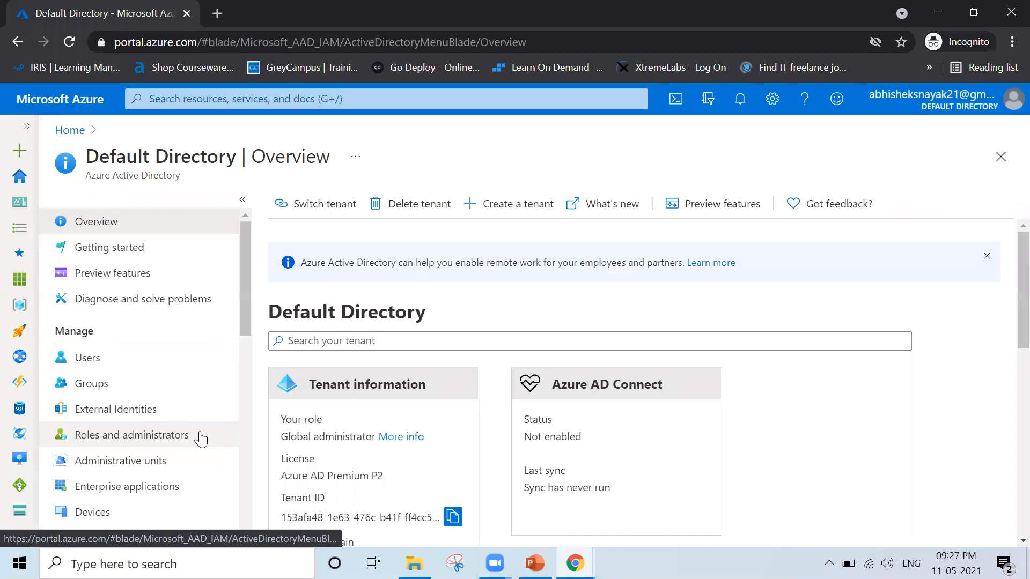
pyautogui.scroll(-1, 200, 435)
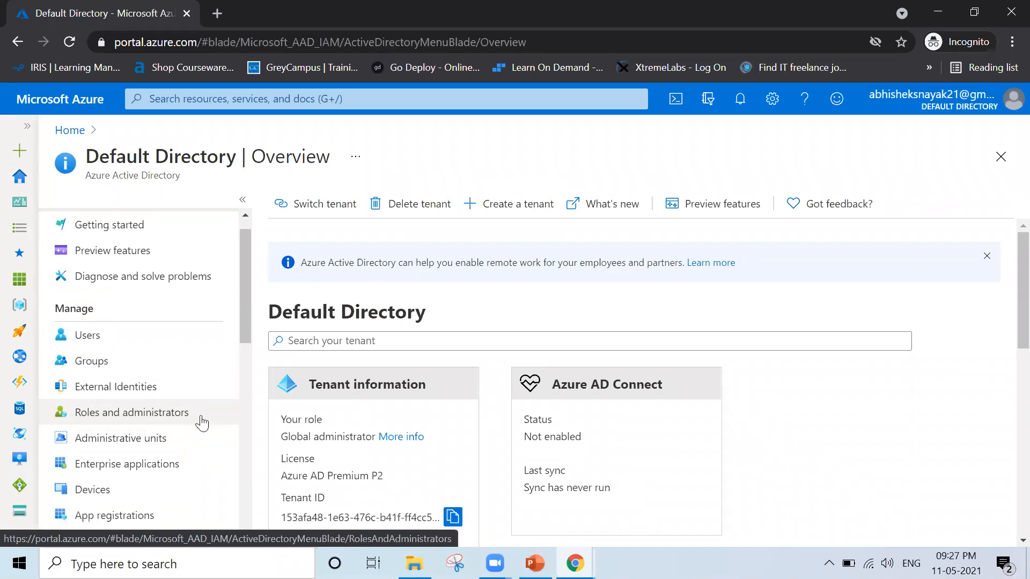
pyautogui.click(201, 423)
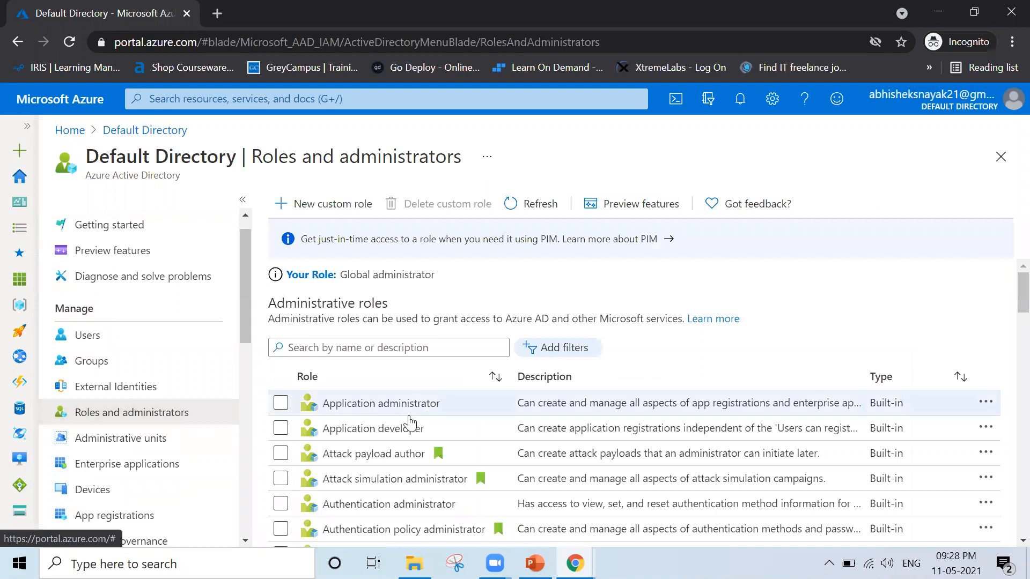
pyautogui.scroll(-1, 409, 423)
pyautogui.scroll(-1, 409, 423)
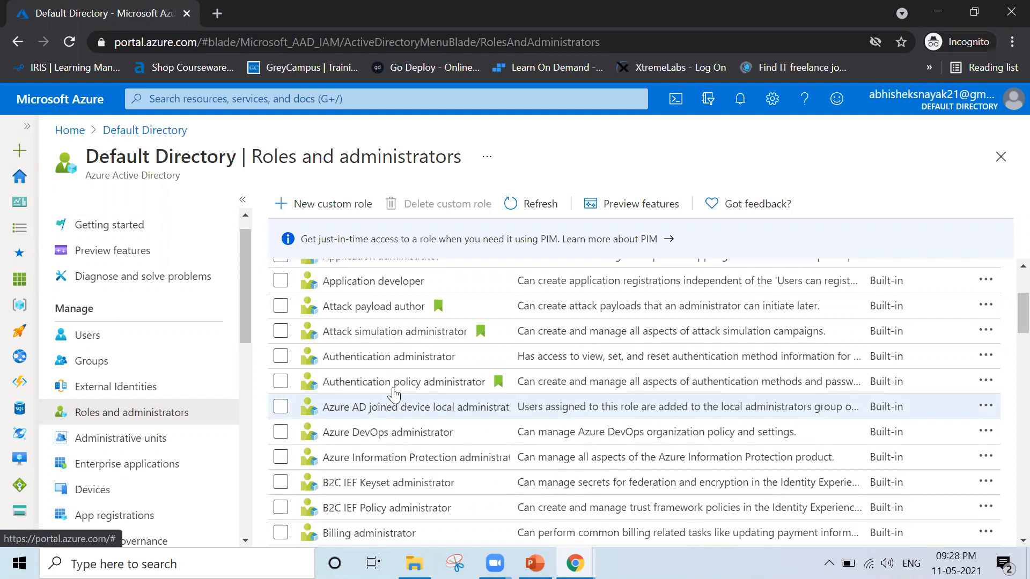
pyautogui.scroll(-5, 402, 407)
pyautogui.scroll(-20, 393, 395)
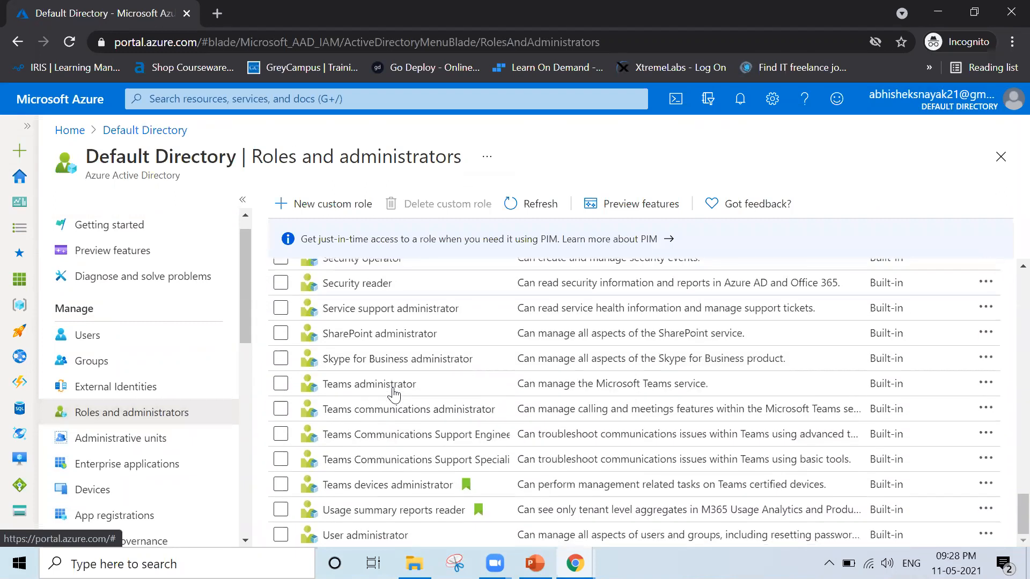
pyautogui.click(394, 542)
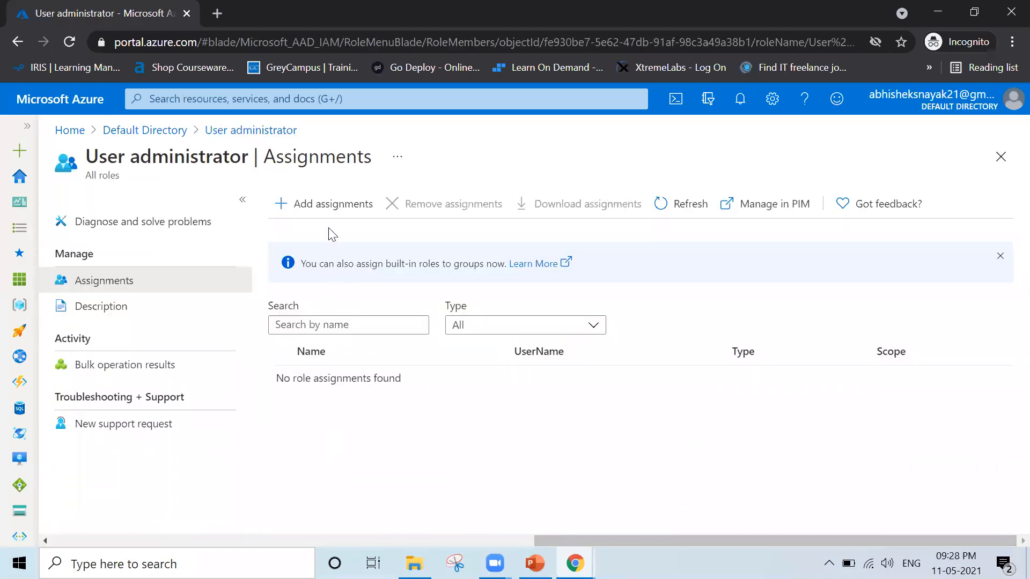
# Assign the User administrator role to Temp Admin.
pyautogui.click(298, 218)
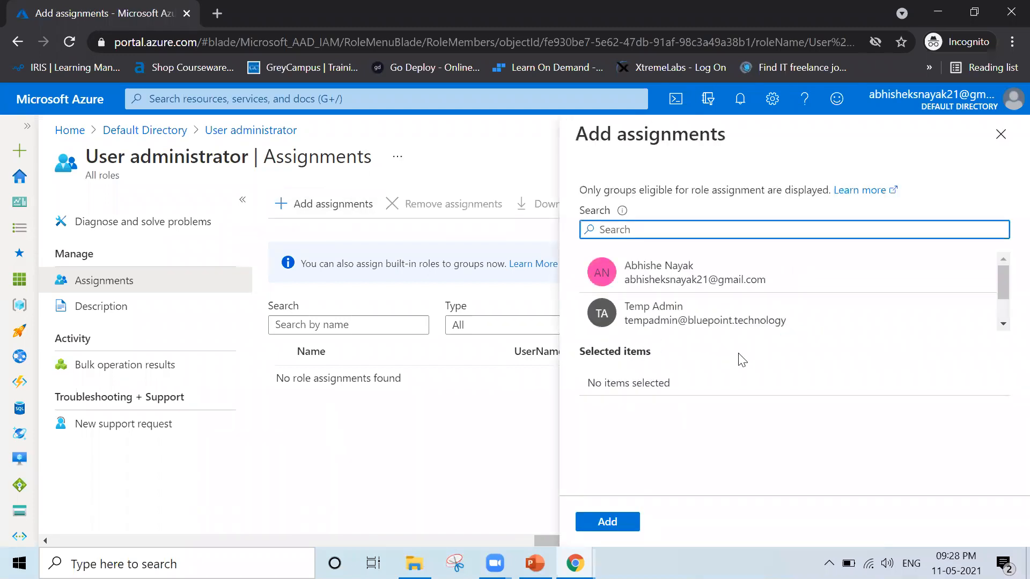
pyautogui.click(647, 324)
pyautogui.click(607, 523)
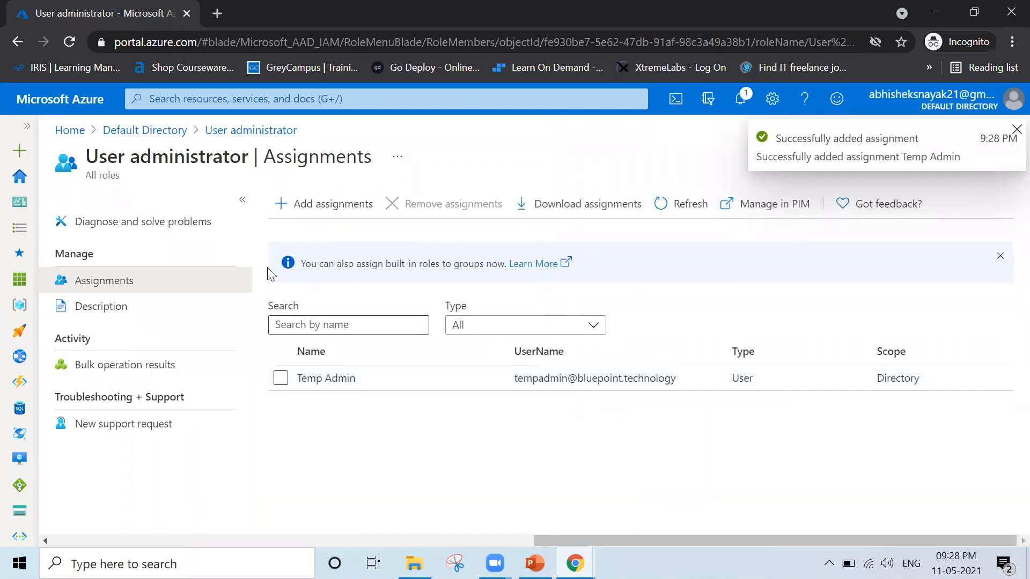
# Open Temp Admin's user entry in Azure Active Directory and check the assigned roles.
pyautogui.click(69, 136)
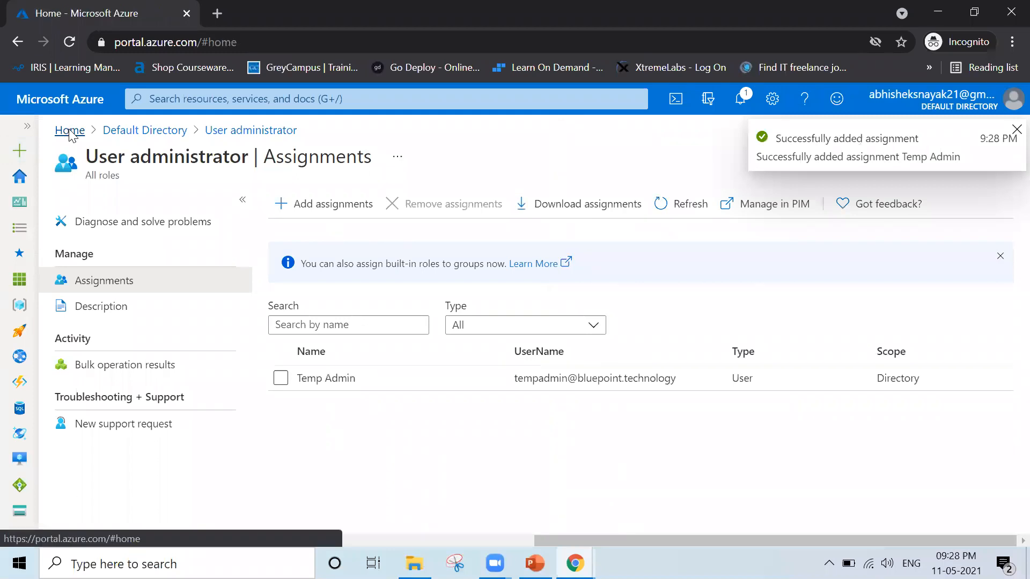
pyautogui.click(249, 228)
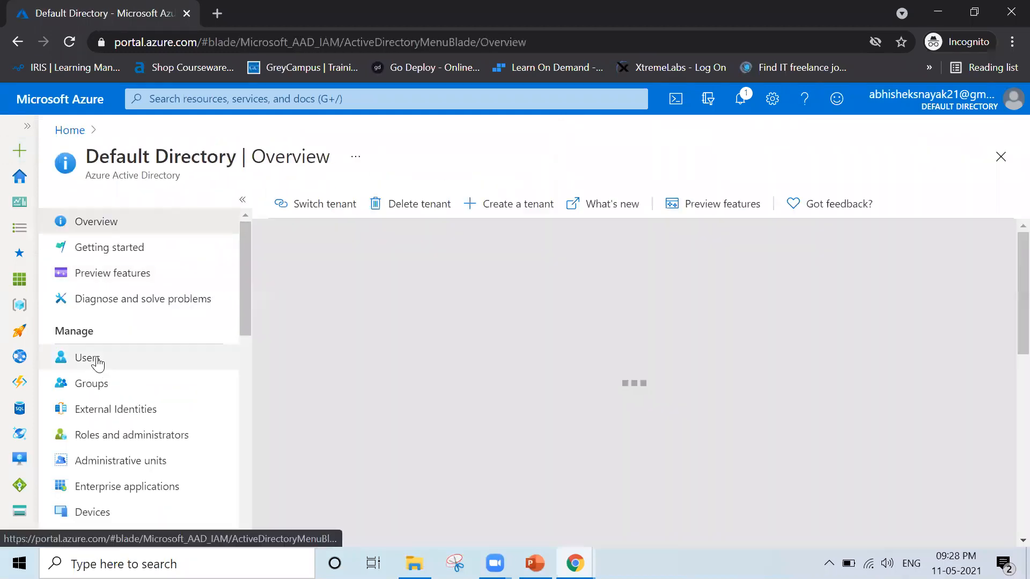
pyautogui.click(96, 362)
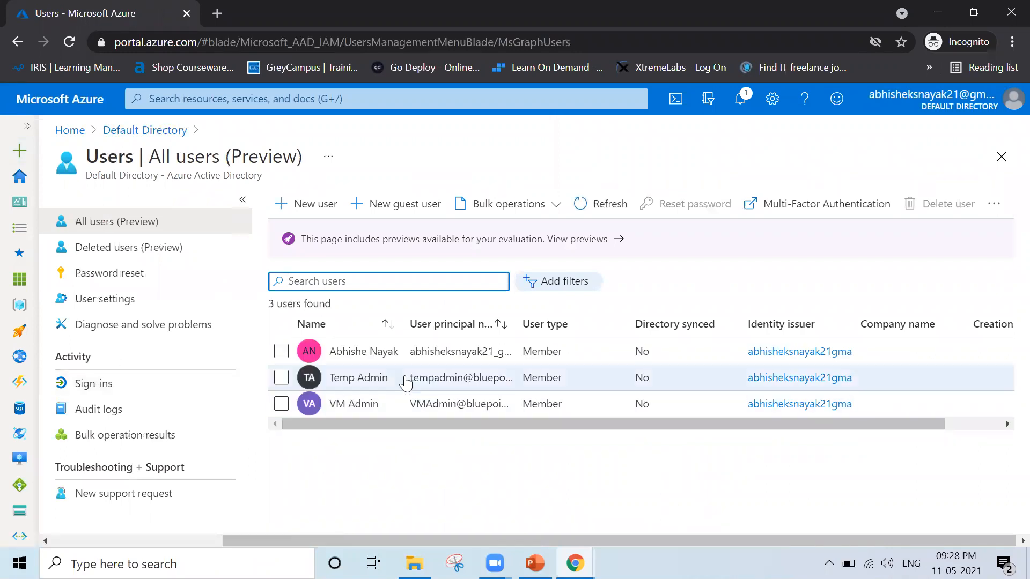
pyautogui.click(405, 378)
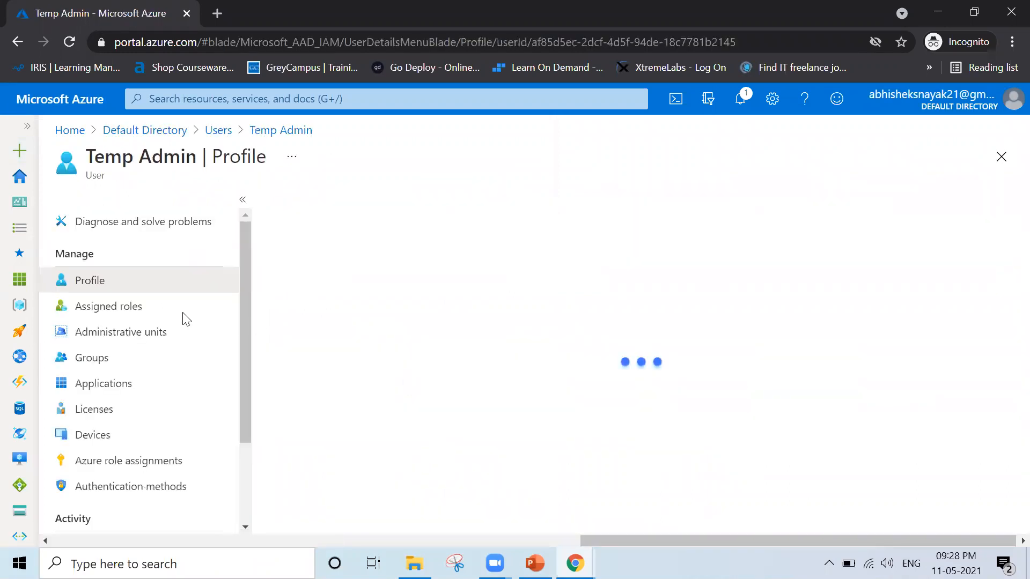
pyautogui.click(137, 310)
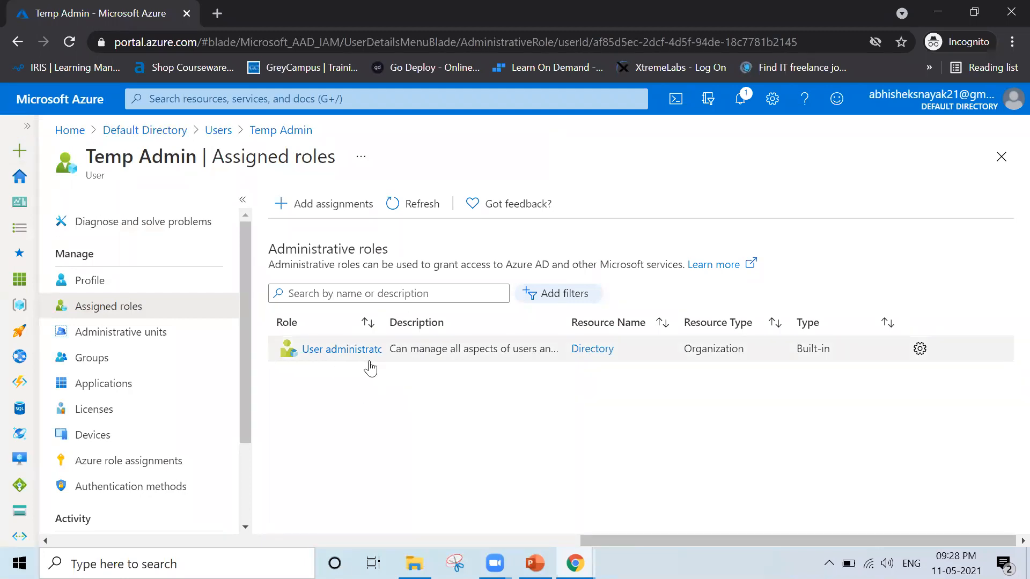
# Sign out of the original administrator account and choose Temp Admin for the Azure sign-in.
pyautogui.click(1013, 100)
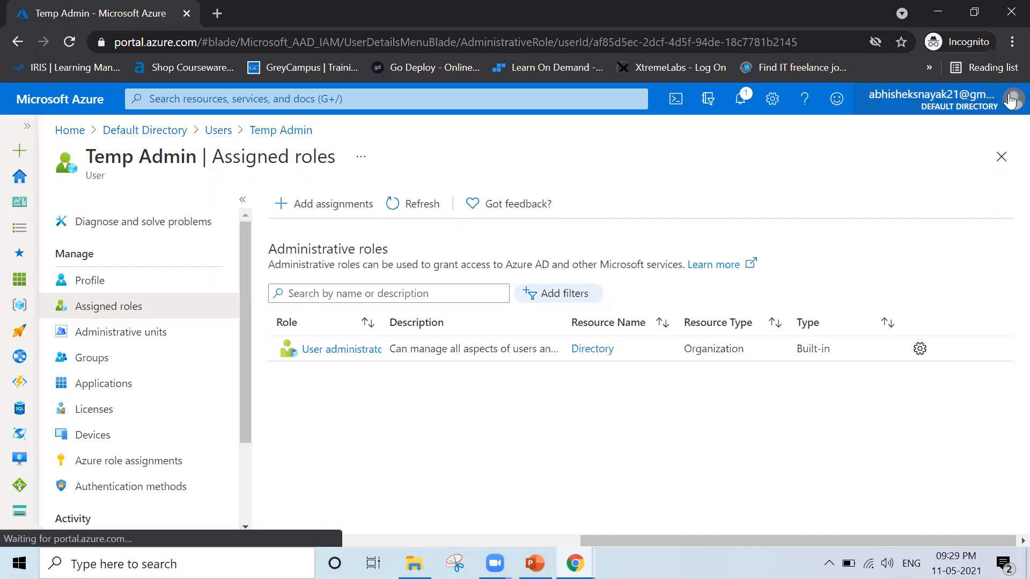
pyautogui.click(998, 134)
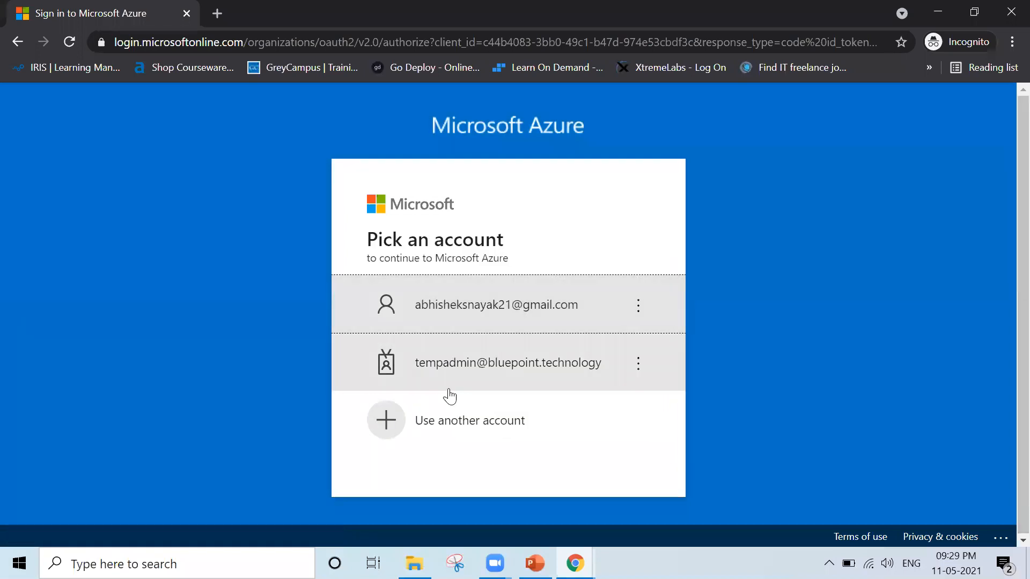
pyautogui.click(450, 396)
pyautogui.write('••••••••••••')
pyautogui.press('Return')
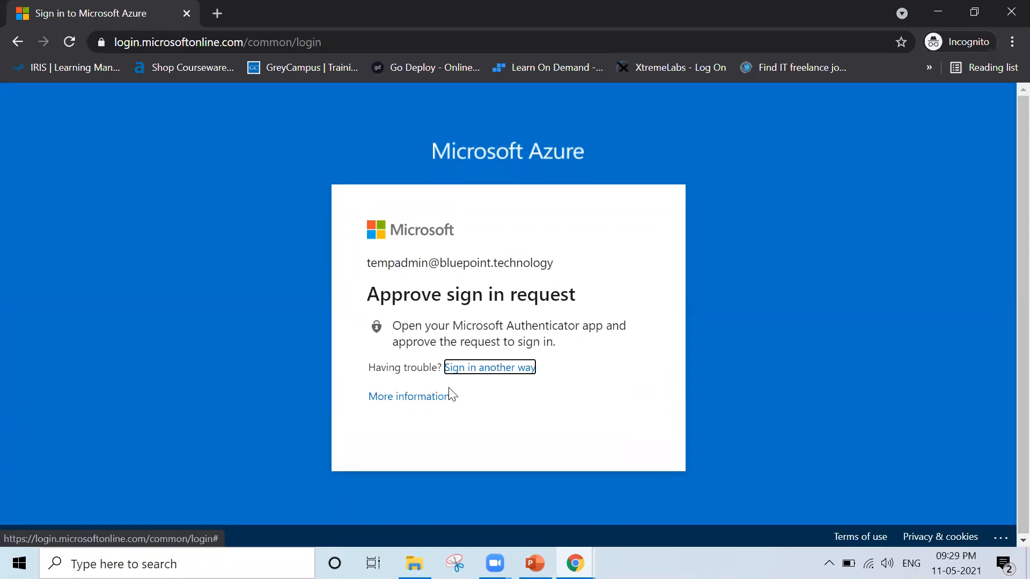
pyautogui.click(481, 367)
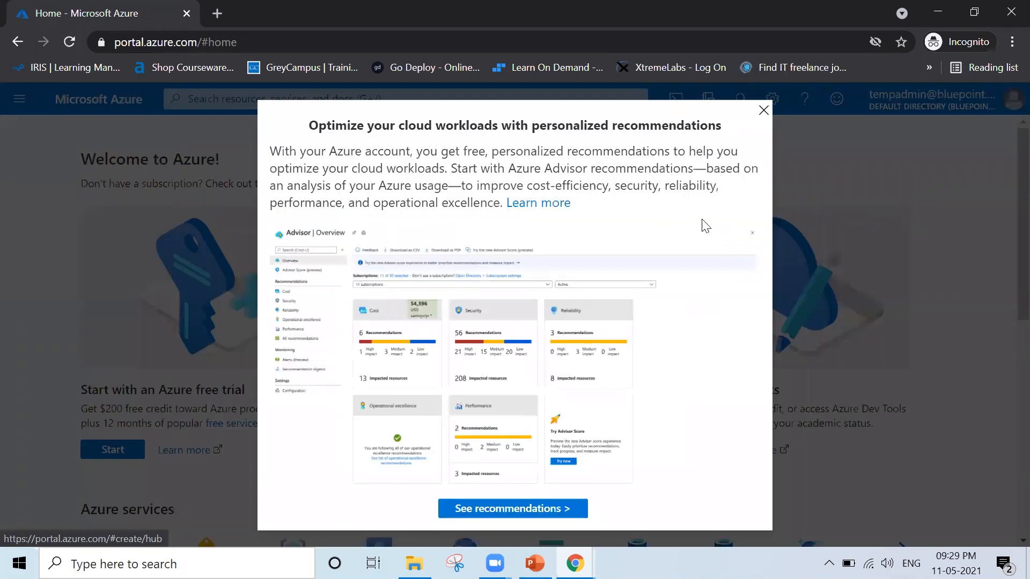
# Dismiss the personalized recommendations prompt and open the Azure Active Directory overview as Temp Admin.
pyautogui.click(762, 111)
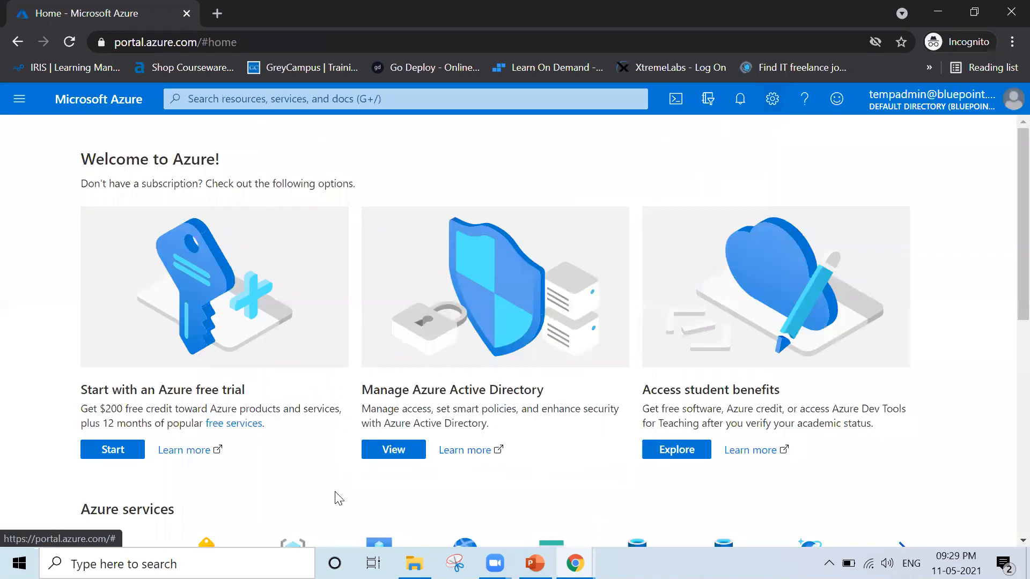
pyautogui.scroll(-5, 335, 496)
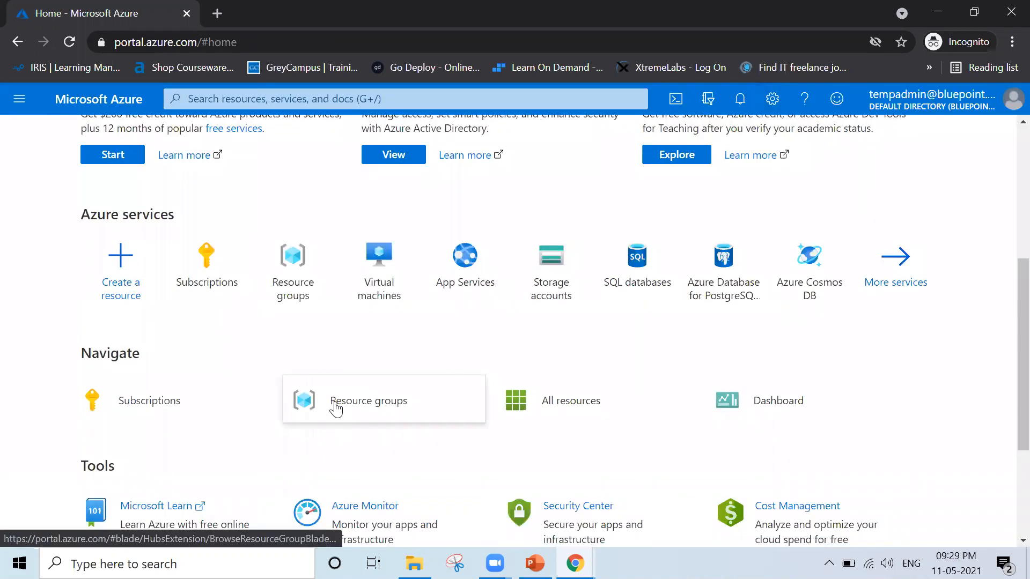
pyautogui.moveTo(335, 407)
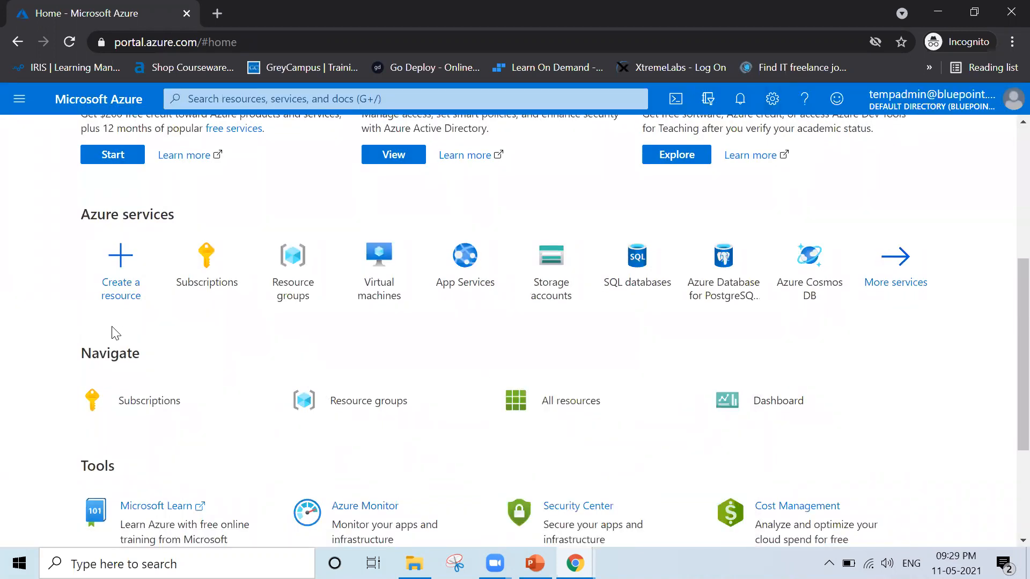
pyautogui.scroll(5, 116, 333)
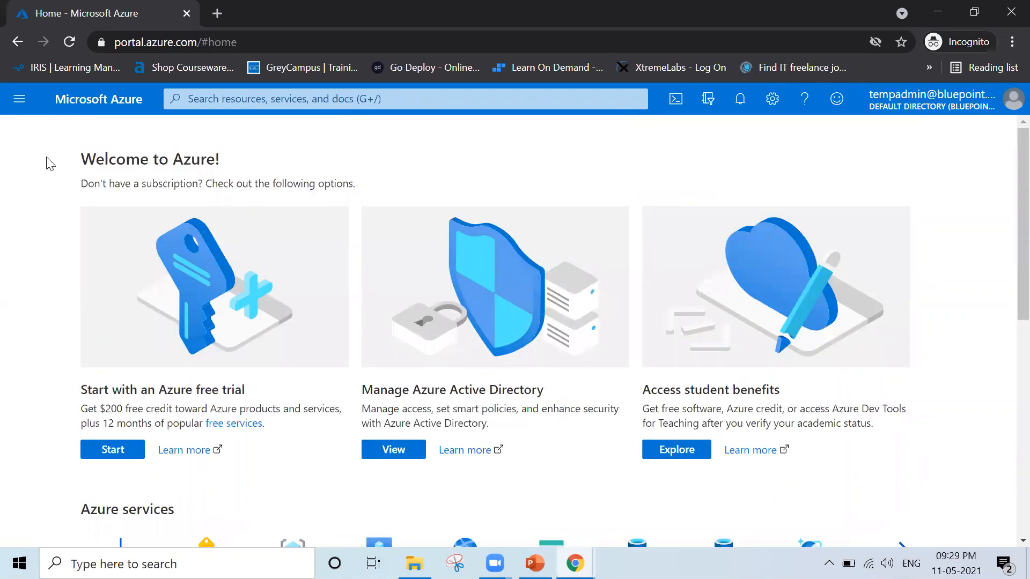
pyautogui.click(21, 101)
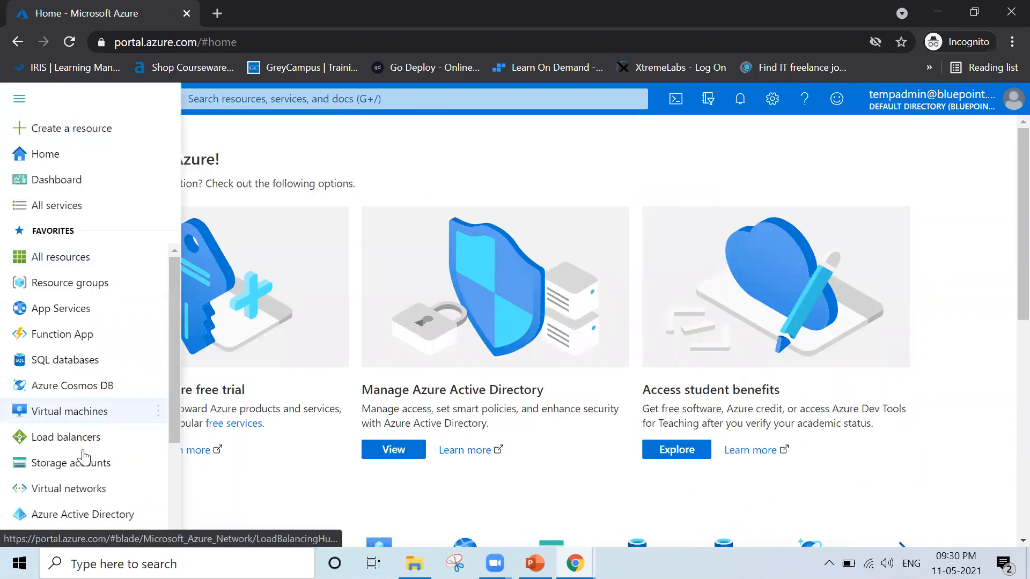
pyautogui.click(76, 518)
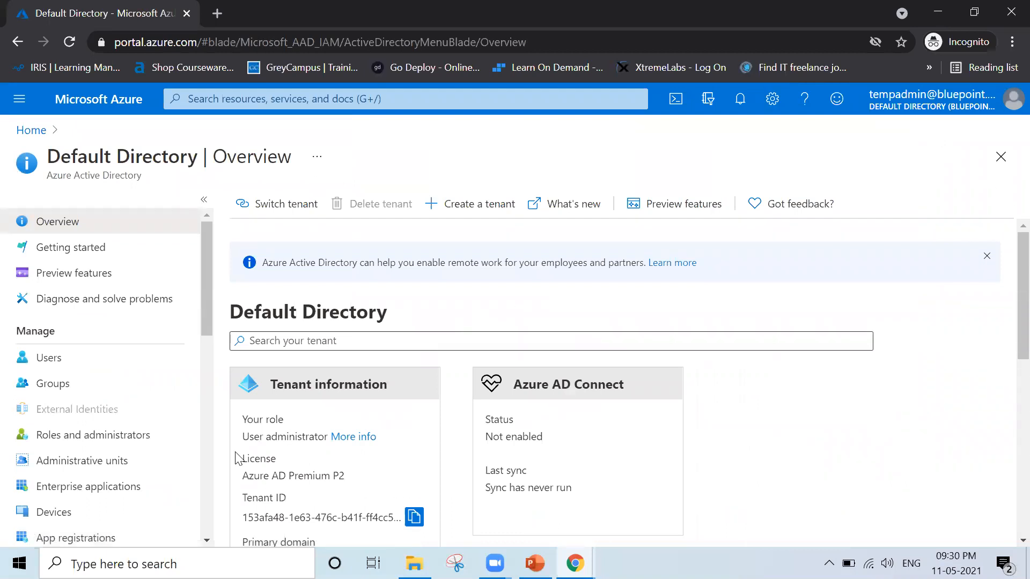
# Check Temp Admin's role and the primary domain in the directory's tenant information.
pyautogui.moveTo(255, 438); pyautogui.dragTo(336, 444)
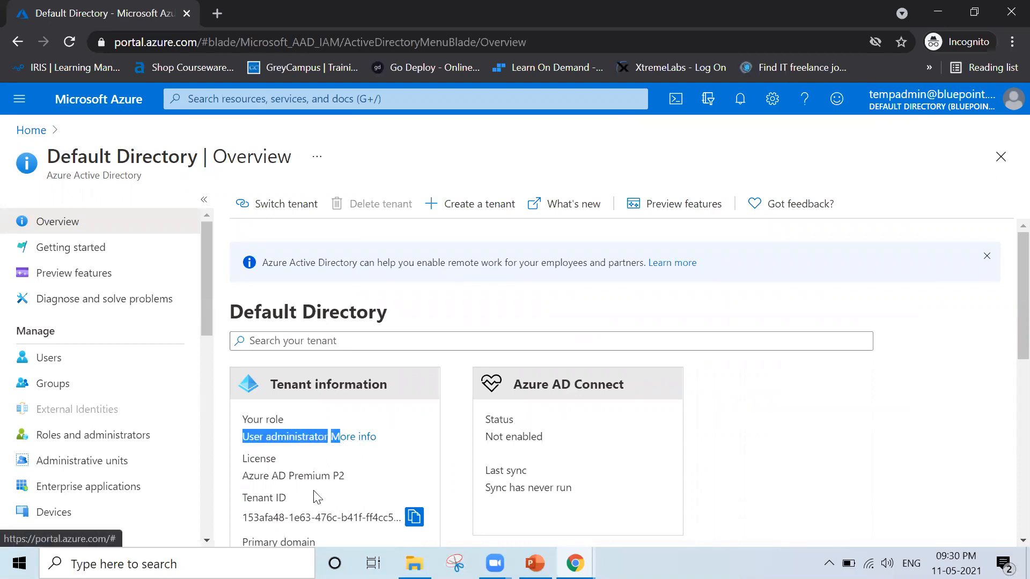
pyautogui.scroll(-3, 317, 497)
pyautogui.moveTo(242, 384); pyautogui.dragTo(345, 385)
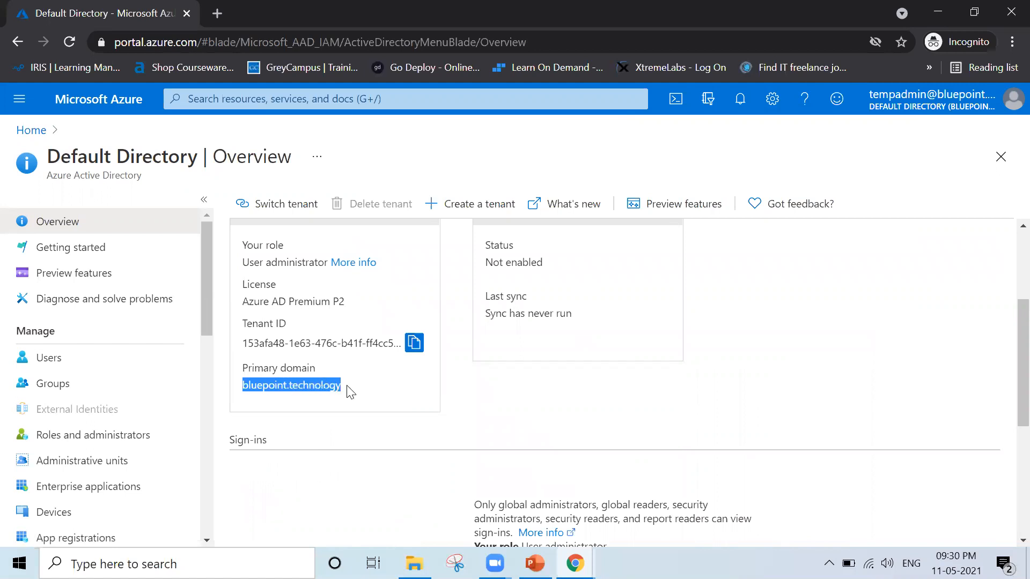
pyautogui.click(561, 427)
pyautogui.scroll(2, 562, 428)
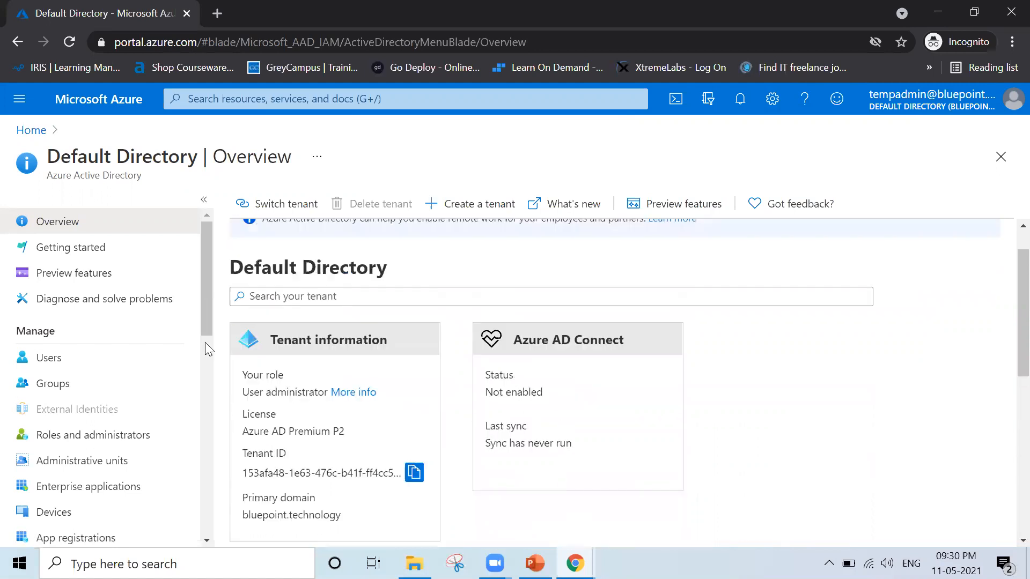
# Open the directory's user list and check Temp Admin's management options for VM Admin and the new user form.
pyautogui.click(56, 360)
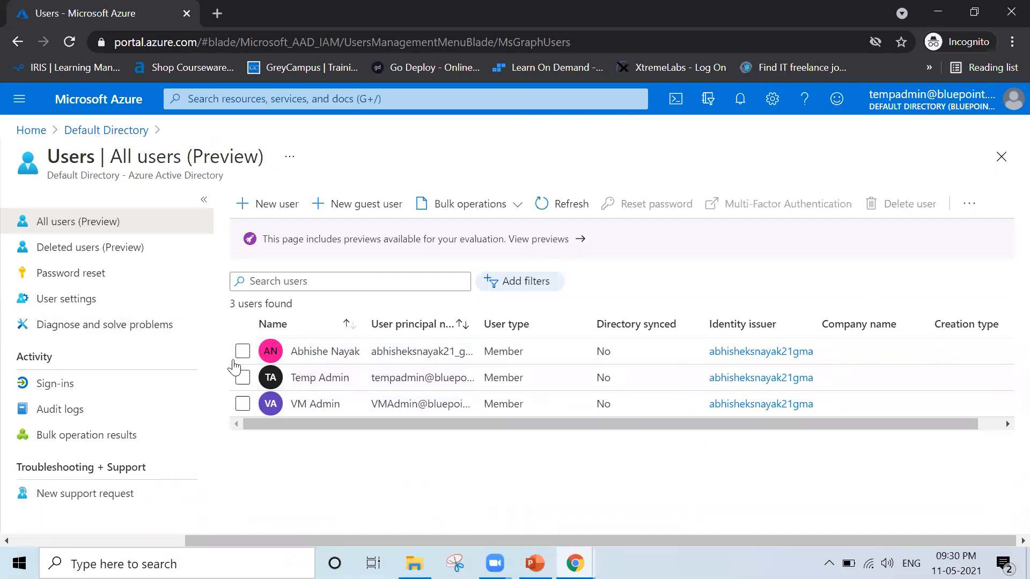
pyautogui.click(242, 404)
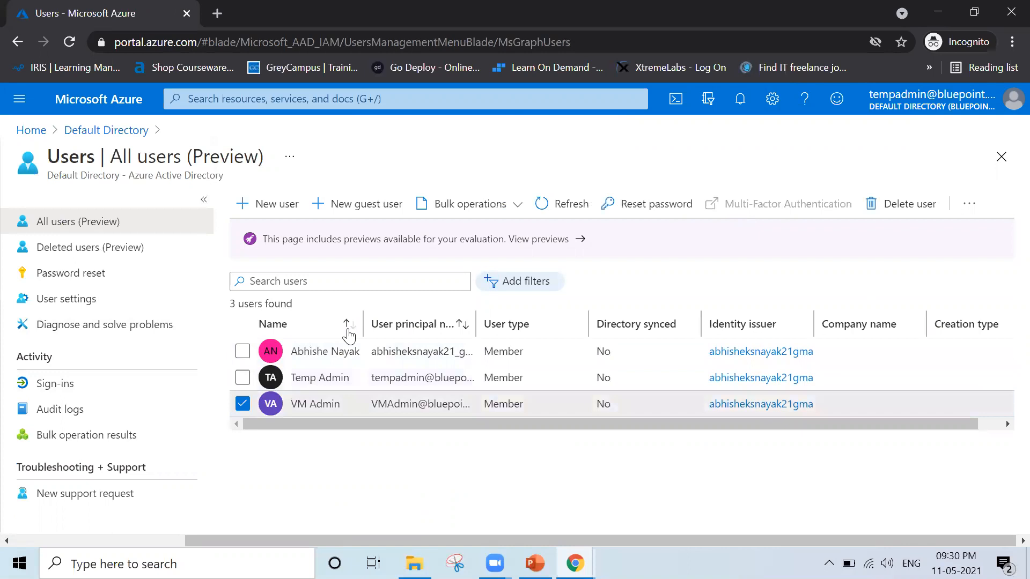
pyautogui.click(241, 409)
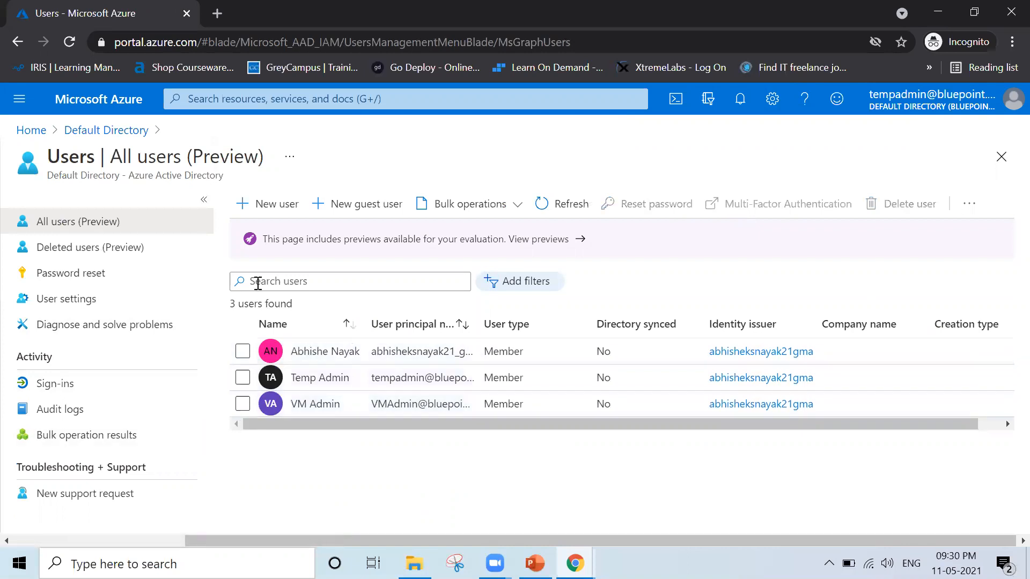
pyautogui.click(268, 208)
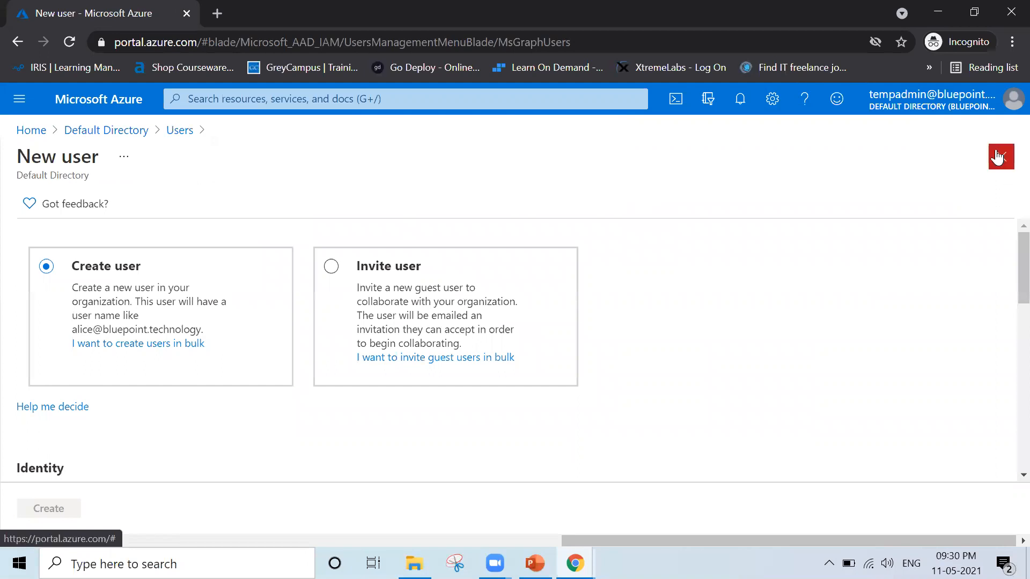
pyautogui.click(999, 158)
# Open the Virtual machines service from the portal home and examine what Temp Admin can access there, returning home when done.
pyautogui.click(38, 133)
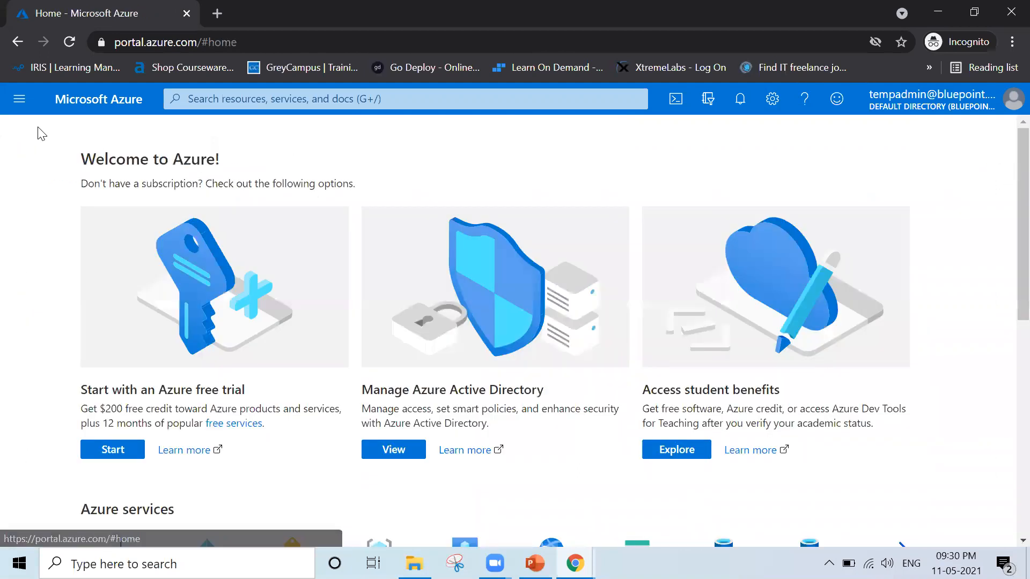
pyautogui.scroll(-3, 348, 536)
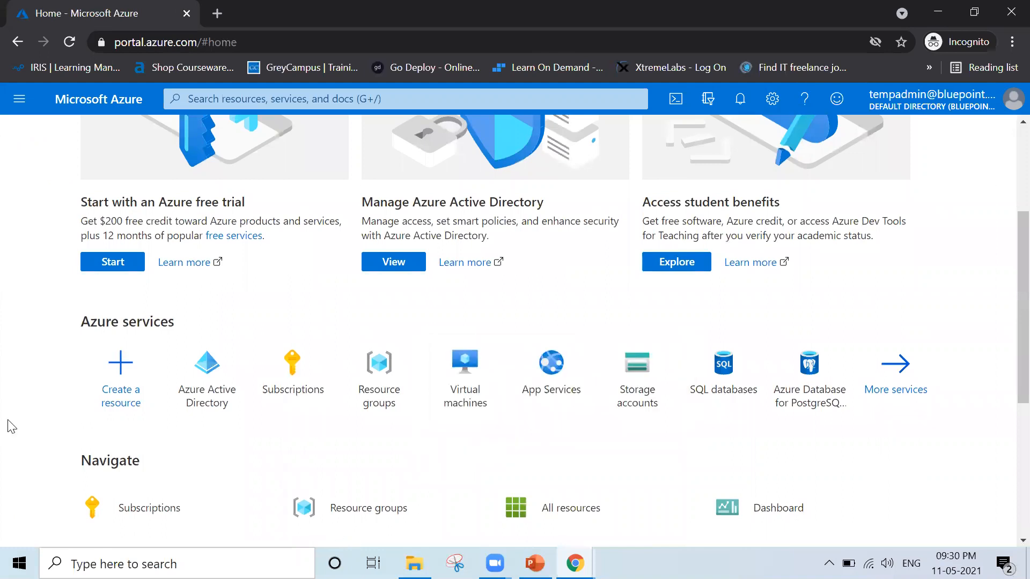
pyautogui.click(481, 376)
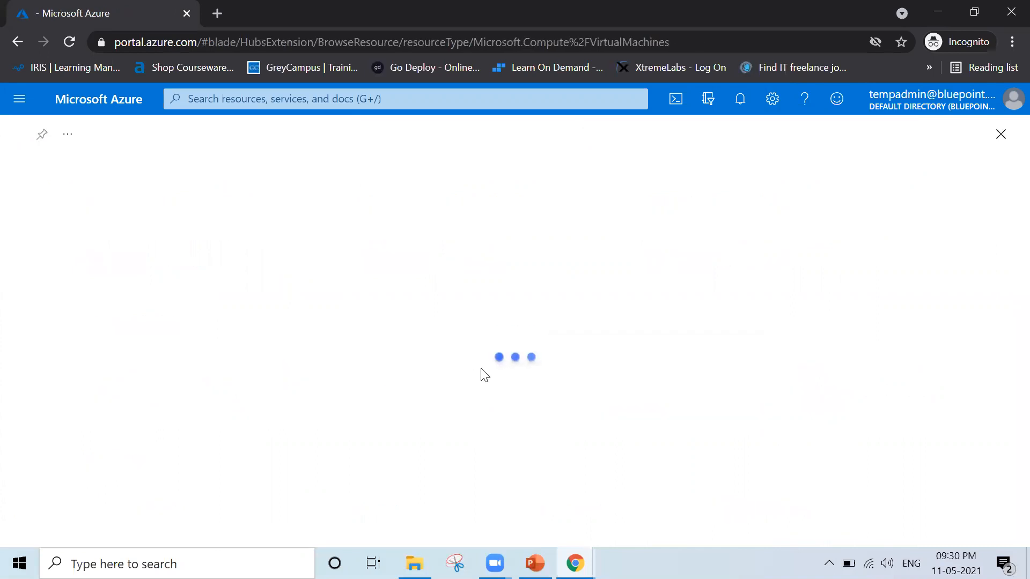
pyautogui.scroll(-2, 16, 299)
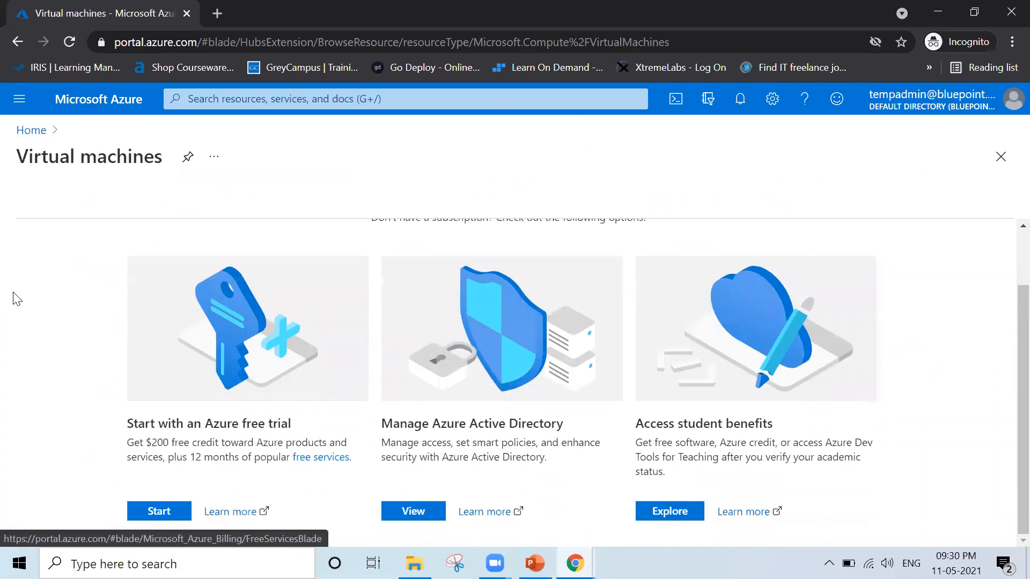
pyautogui.scroll(2, 17, 299)
pyautogui.scroll(-2, 17, 299)
pyautogui.scroll(2, 17, 300)
pyautogui.scroll(-2, 18, 299)
pyautogui.scroll(2, 18, 299)
pyautogui.scroll(-2, 17, 299)
pyautogui.scroll(2, 17, 300)
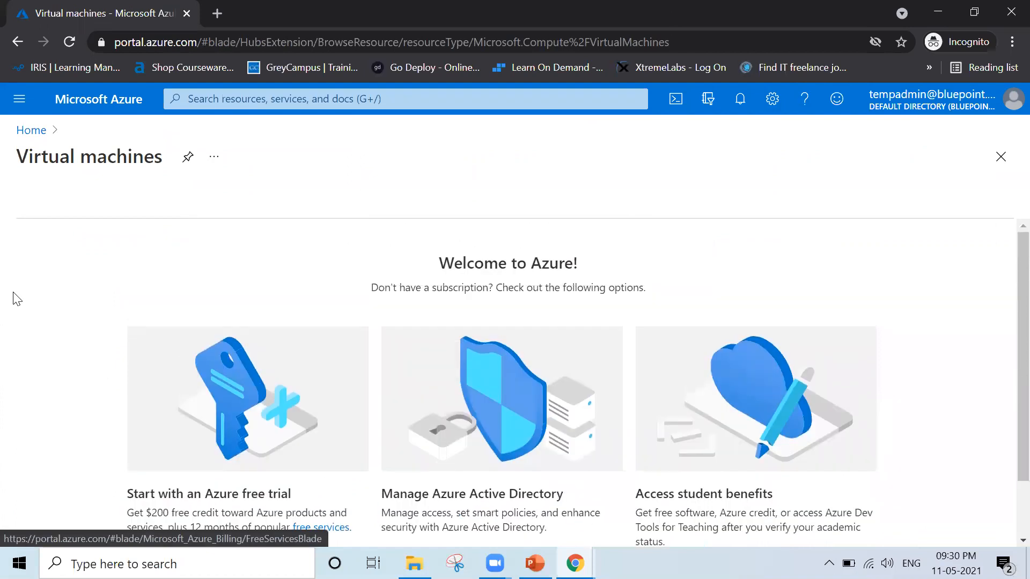
pyautogui.scroll(-2, 17, 299)
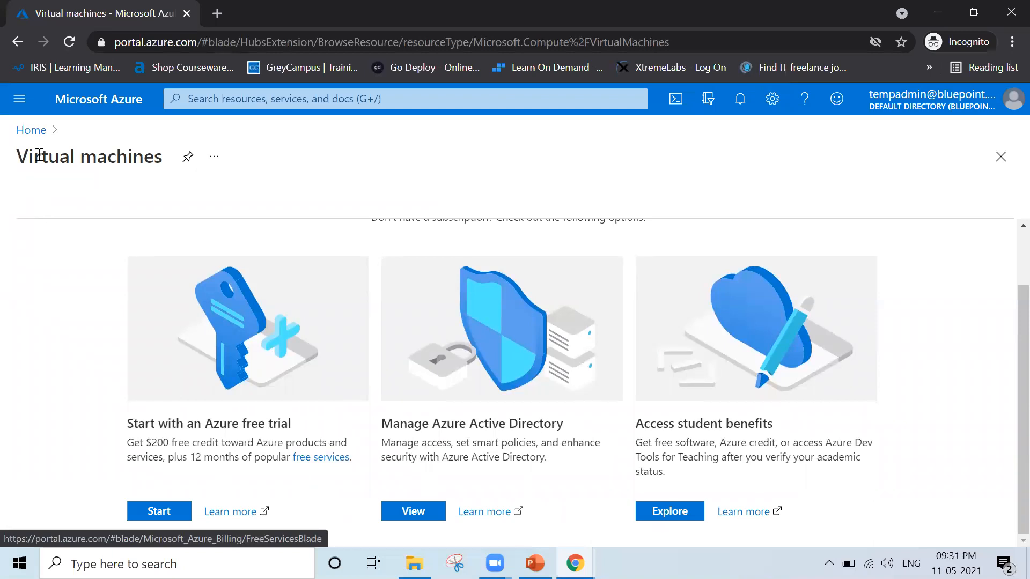
pyautogui.click(31, 131)
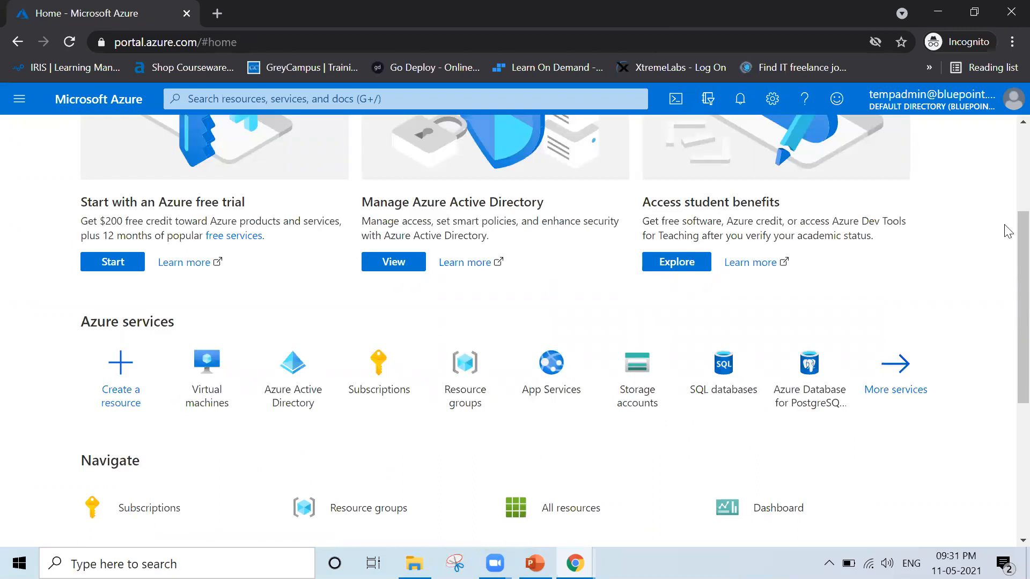
# Sign out of Temp Admin and sign back in to the original administrator account with its account password.
pyautogui.click(1006, 110)
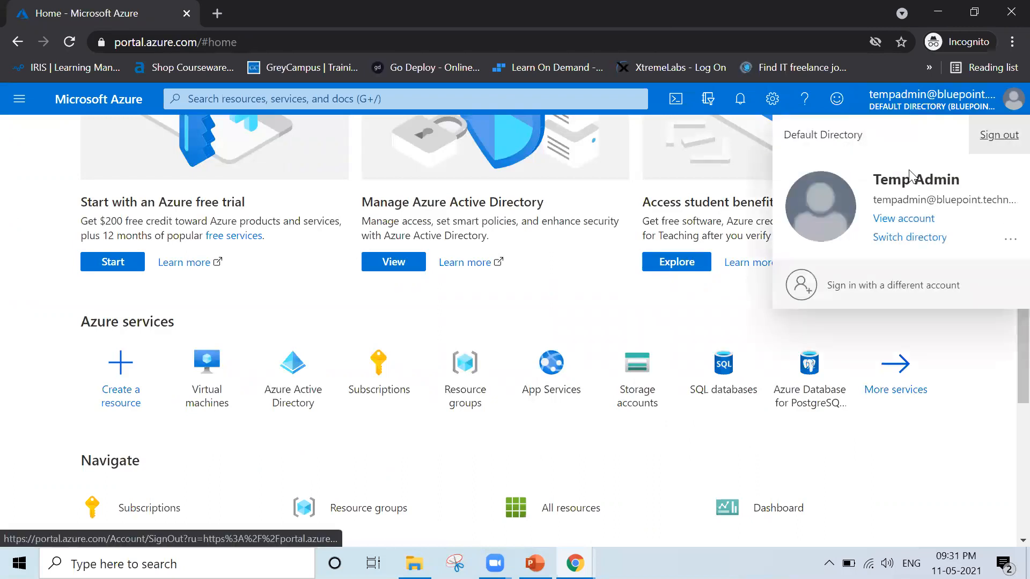
pyautogui.click(1002, 148)
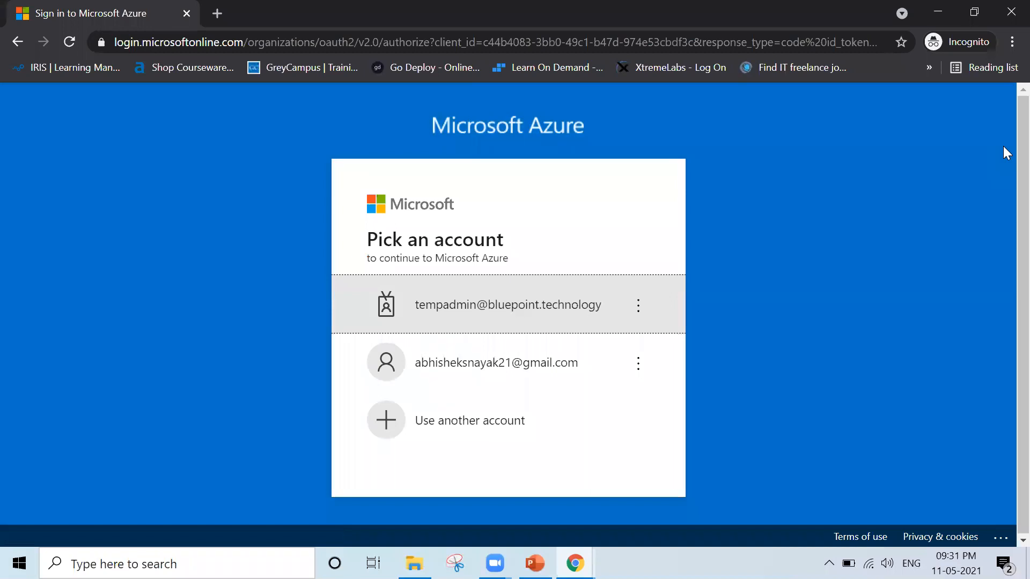
pyautogui.click(455, 365)
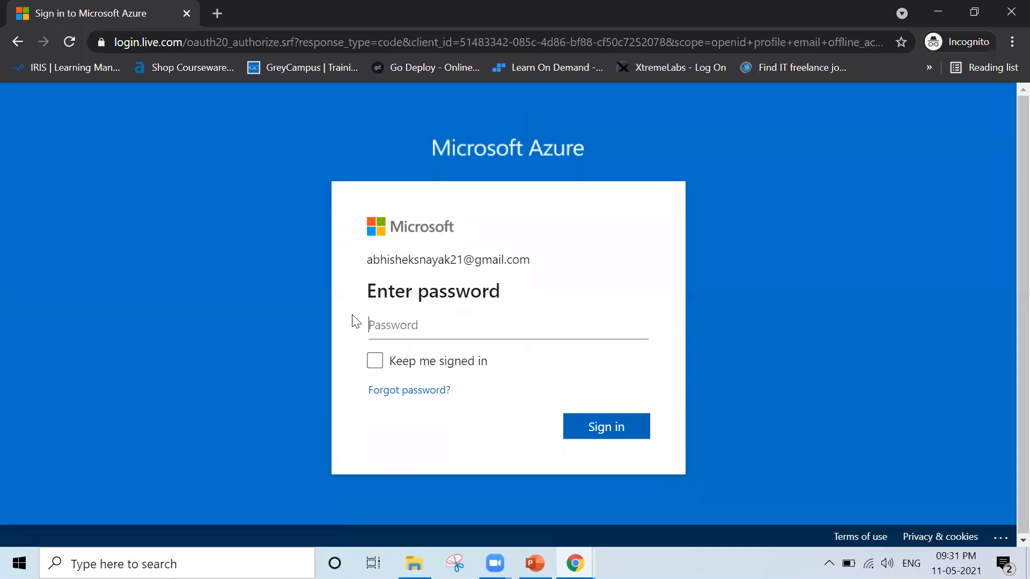
pyautogui.write('••')
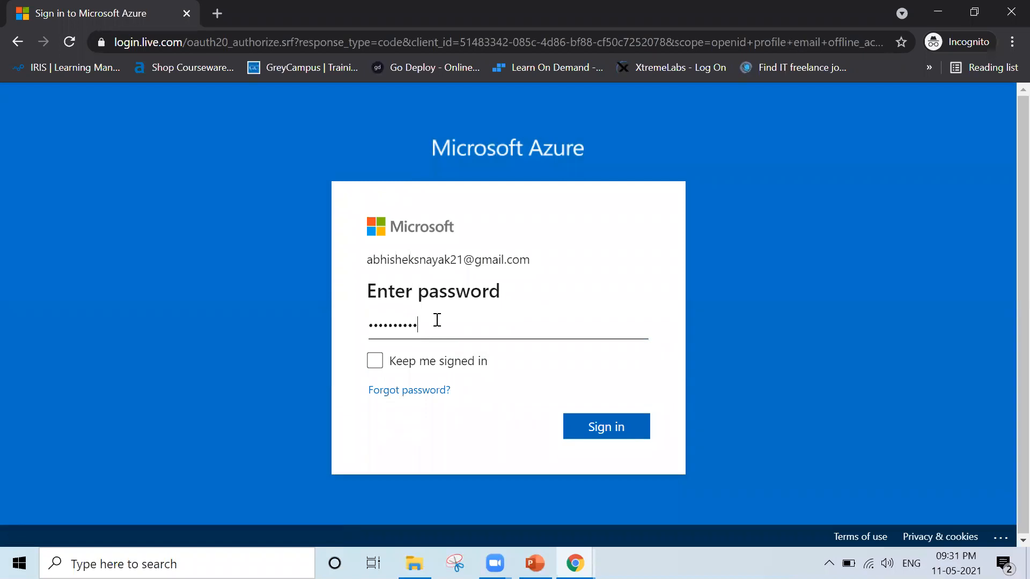
pyautogui.write('•••••••••')
pyautogui.press('Return')
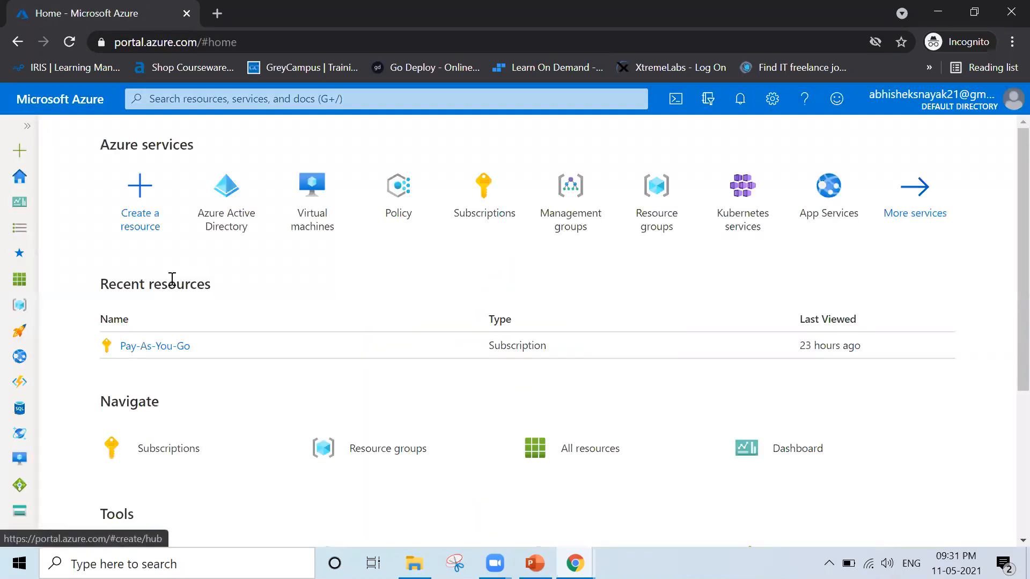
# Open Temp Admin's assigned roles from the Azure Active Directory user list.
pyautogui.click(242, 198)
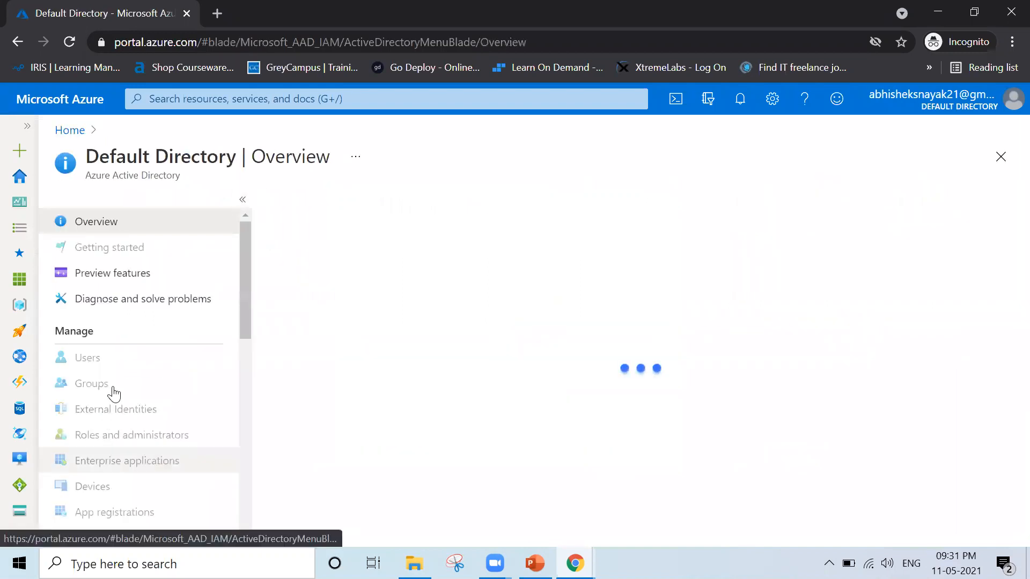
pyautogui.click(119, 365)
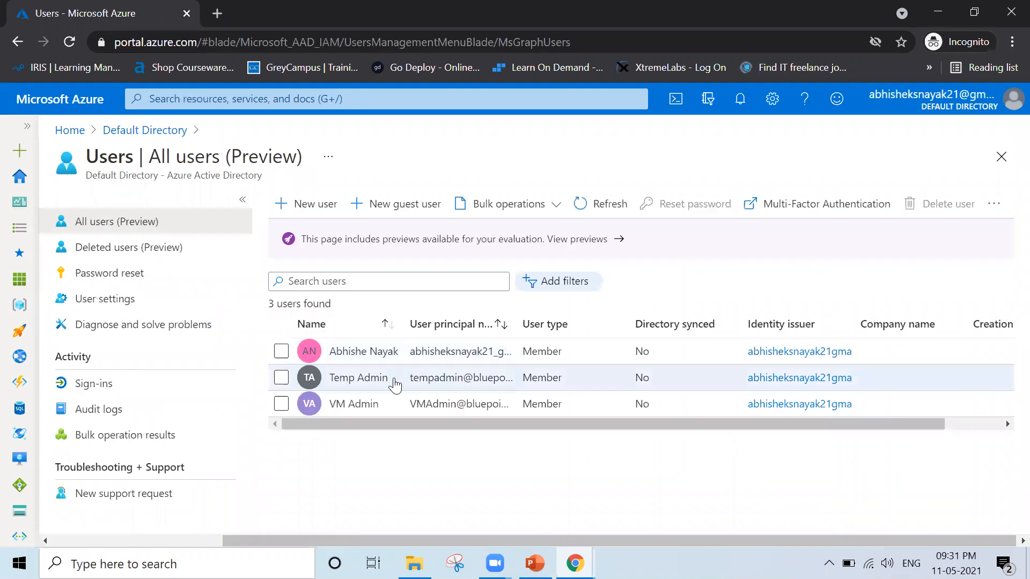
pyautogui.click(394, 382)
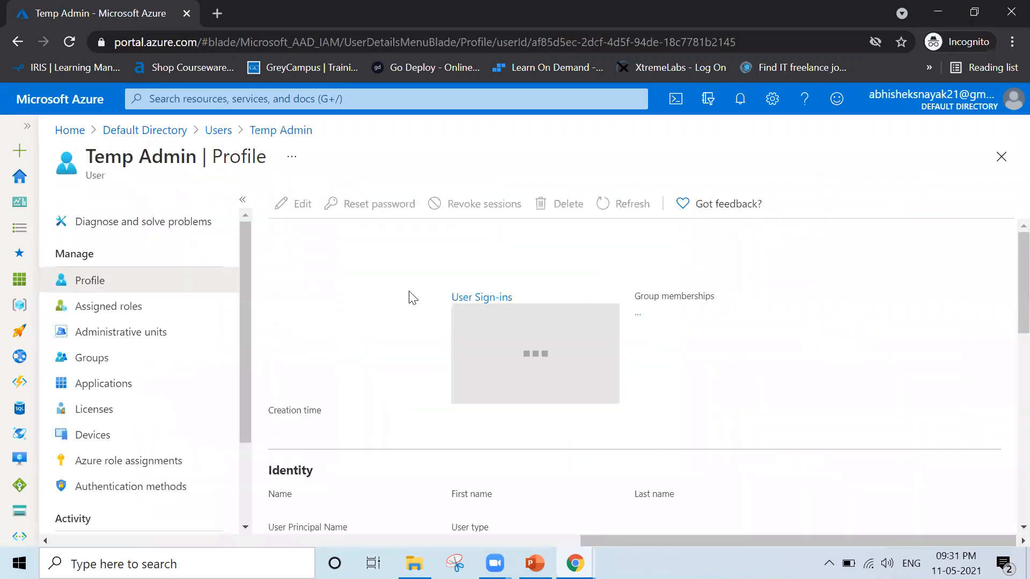
pyautogui.click(144, 315)
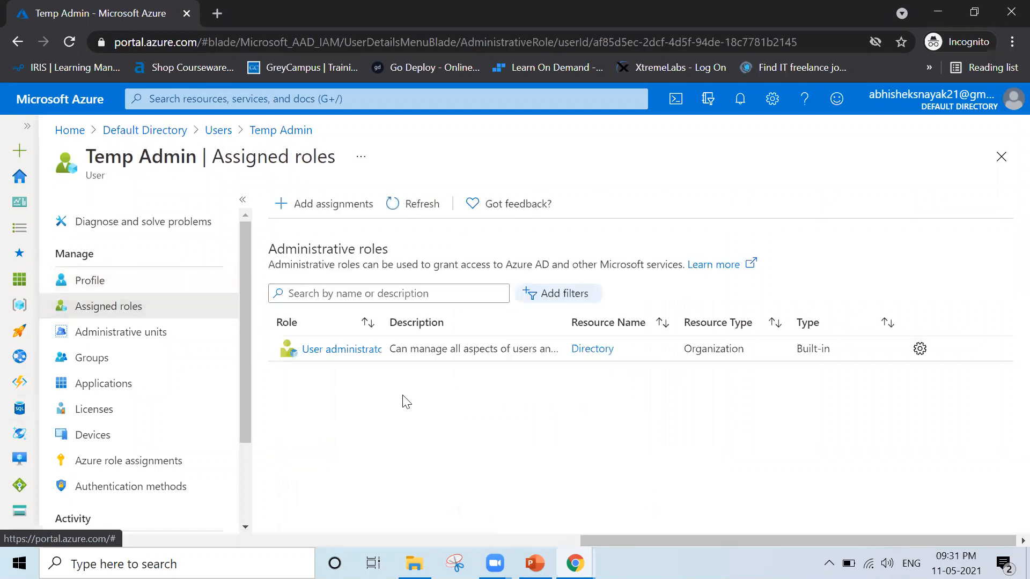
# Start a new role assignment for Temp Admin and search the directory roles for "Virtual".
pyautogui.click(323, 216)
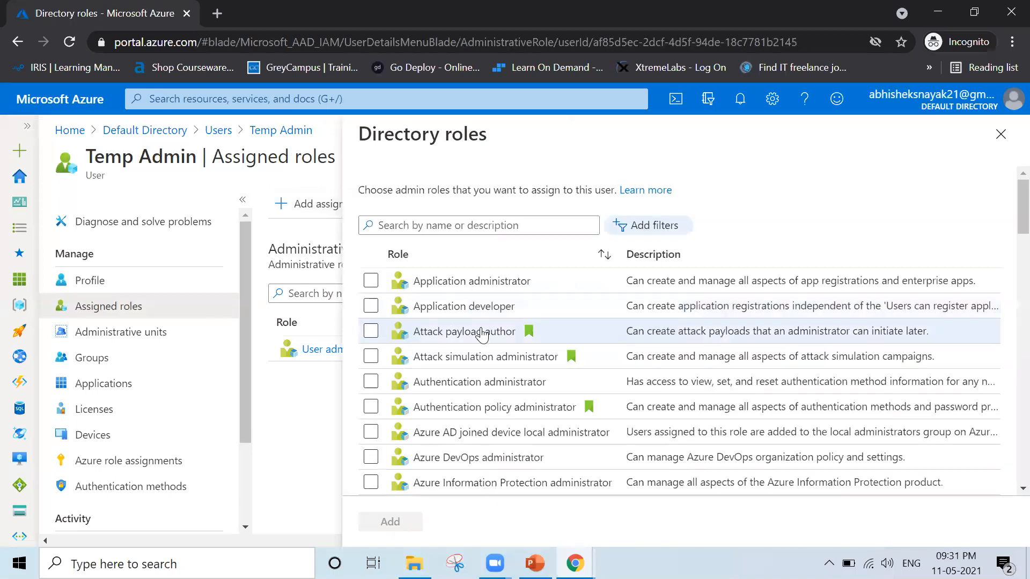
pyautogui.scroll(-10, 482, 334)
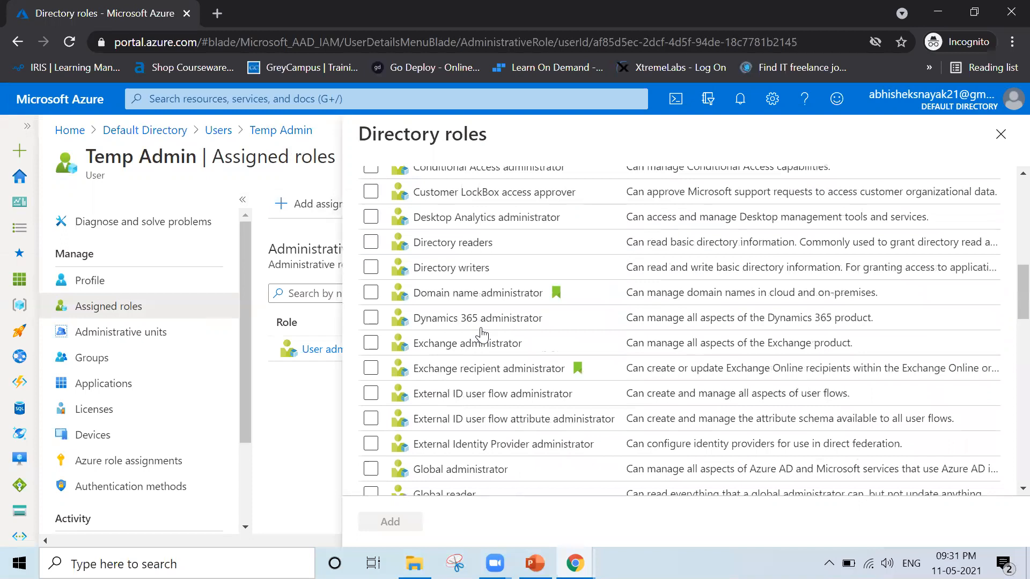
pyautogui.scroll(-10, 481, 334)
pyautogui.scroll(-10, 482, 334)
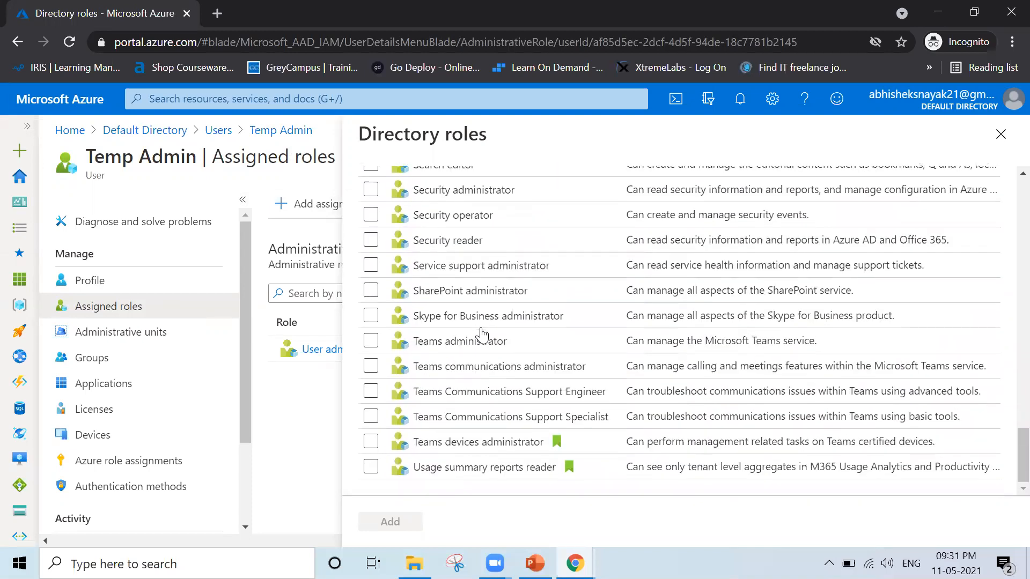
pyautogui.scroll(20, 482, 333)
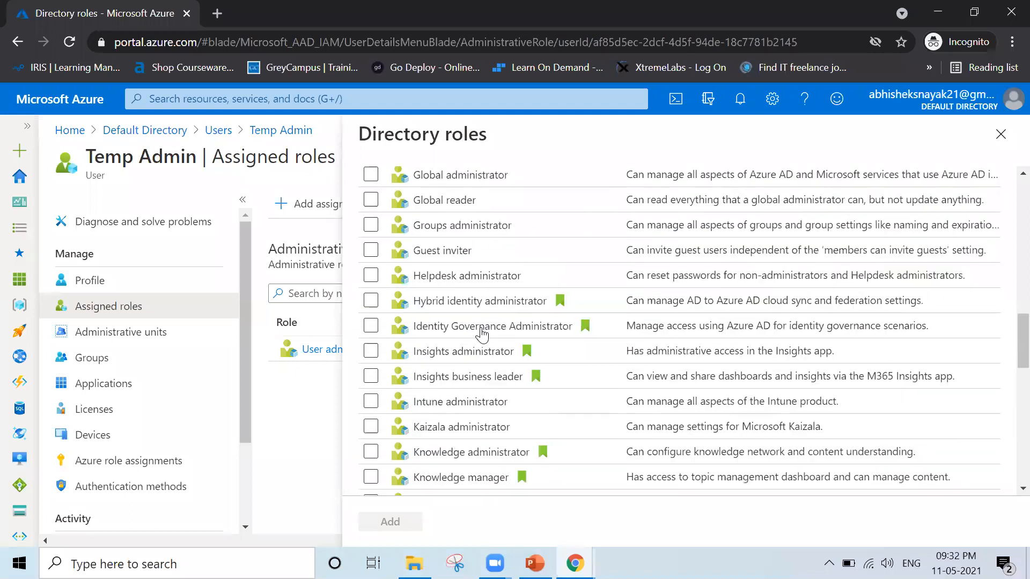
pyautogui.click(469, 225)
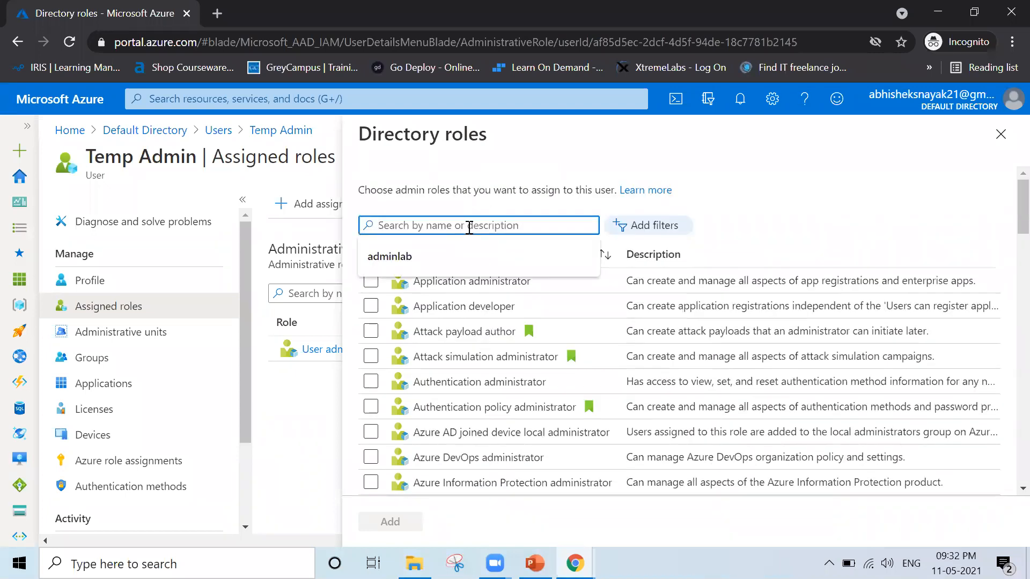
pyautogui.write('Virtual')
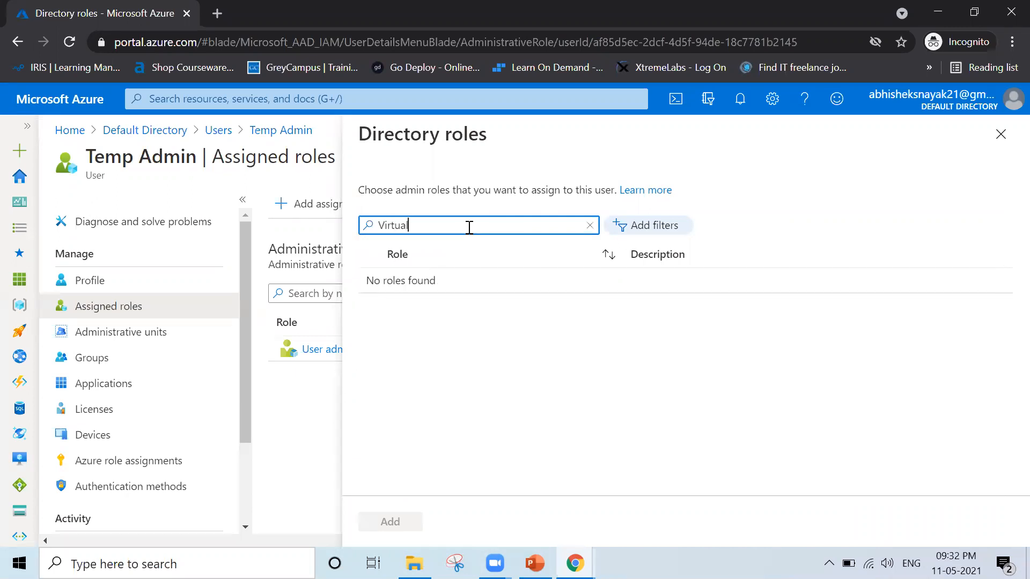
# Search the directory roles for "VM" and again for "Virtual", clearing the search when done.
pyautogui.press('BackSpace')
pyautogui.press('BackSpace')
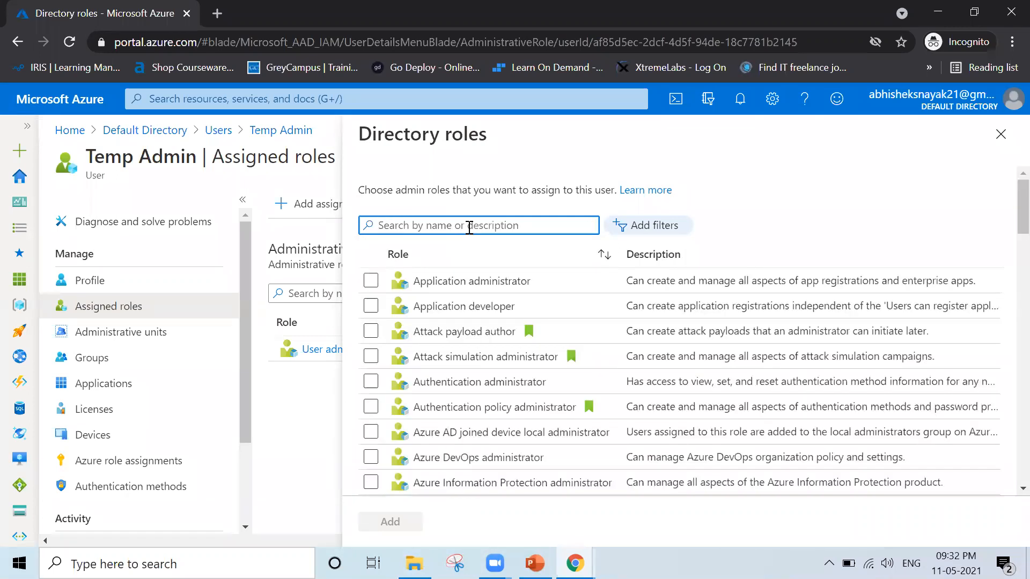
pyautogui.write('VM')
pyautogui.press('BackSpace')
pyautogui.press('BackSpace')
pyautogui.write('Virual')
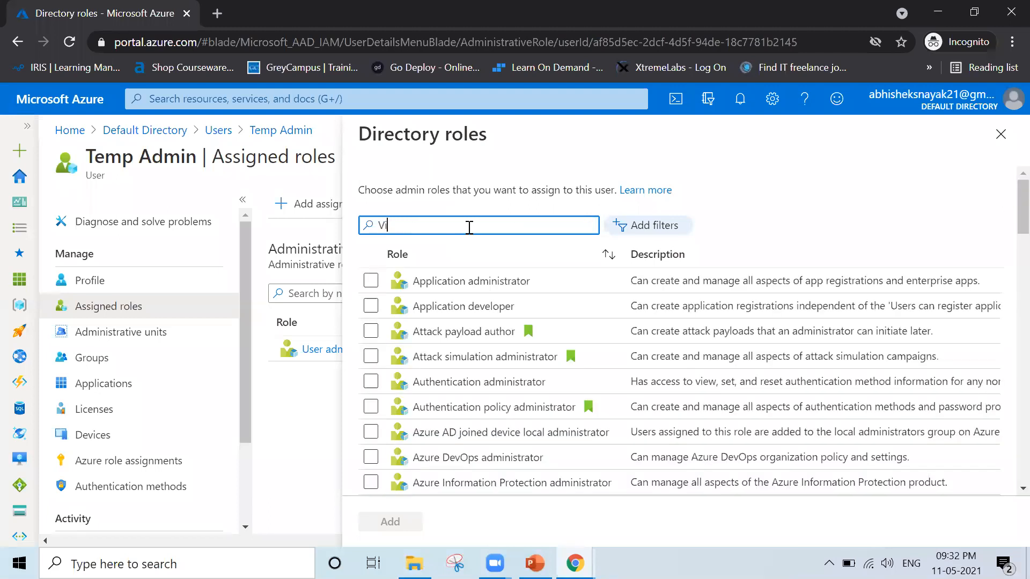
pyautogui.press('BackSpace')
pyautogui.press('BackSpace')
pyautogui.press('BackSpace')
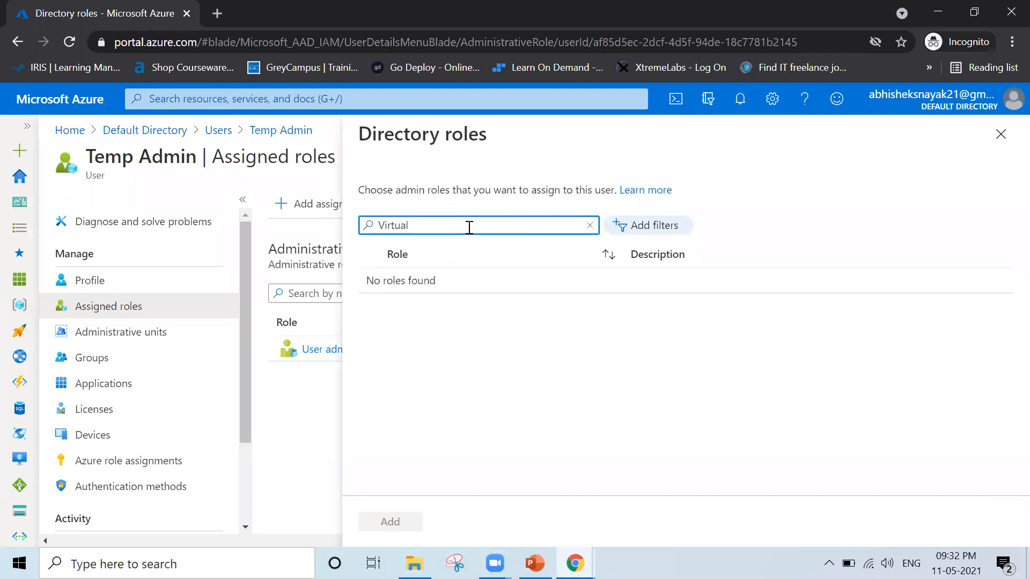
pyautogui.press('BackSpace')
pyautogui.press('BackSpace')
pyautogui.press('BackSpace')
pyautogui.press('BackSpace')
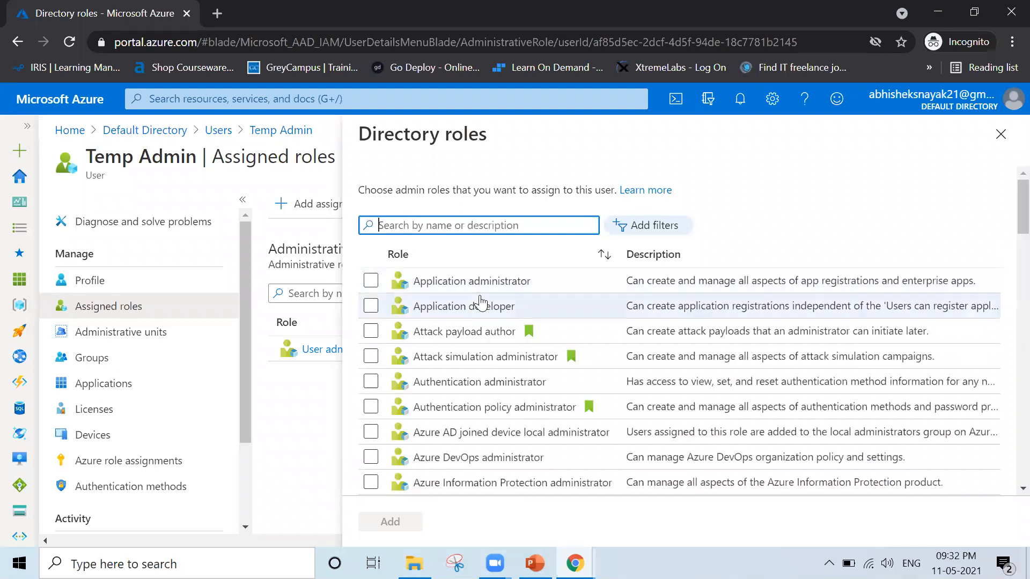
# Look through the full directory role list for a virtual machine role and close it without assigning anything.
pyautogui.scroll(-12, 480, 303)
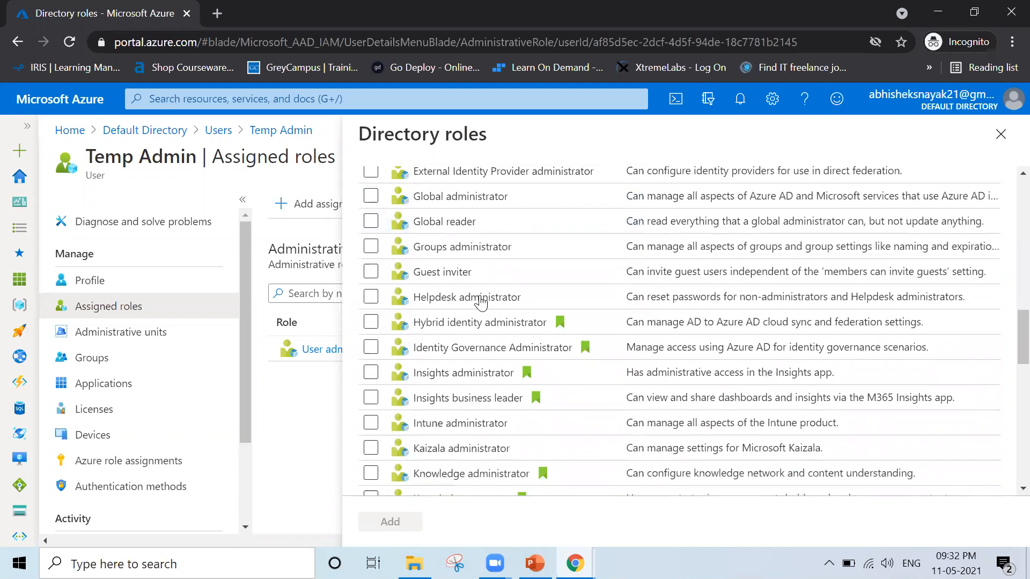
pyautogui.scroll(-12, 480, 303)
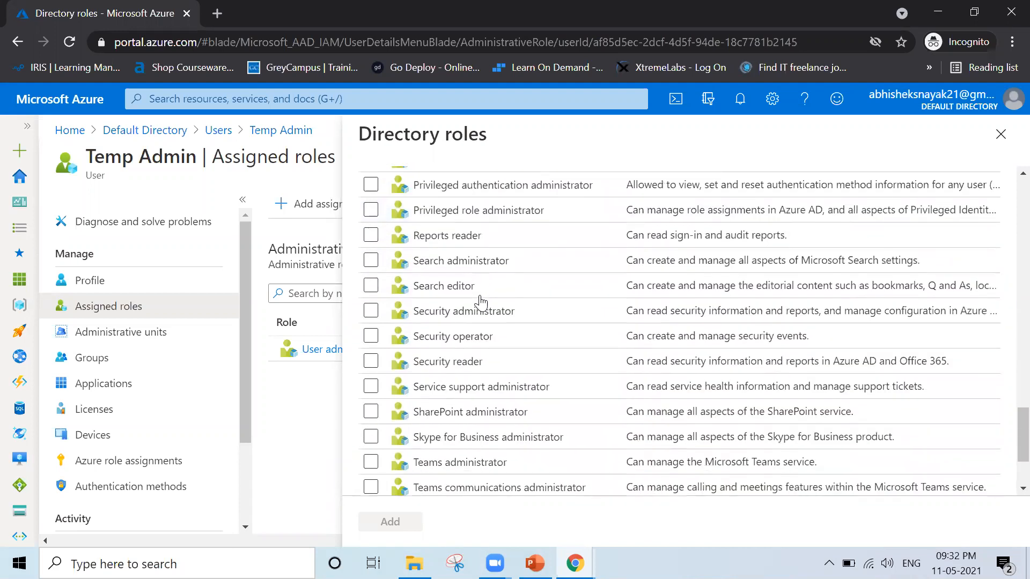
pyautogui.scroll(-3, 480, 303)
pyautogui.scroll(20, 480, 303)
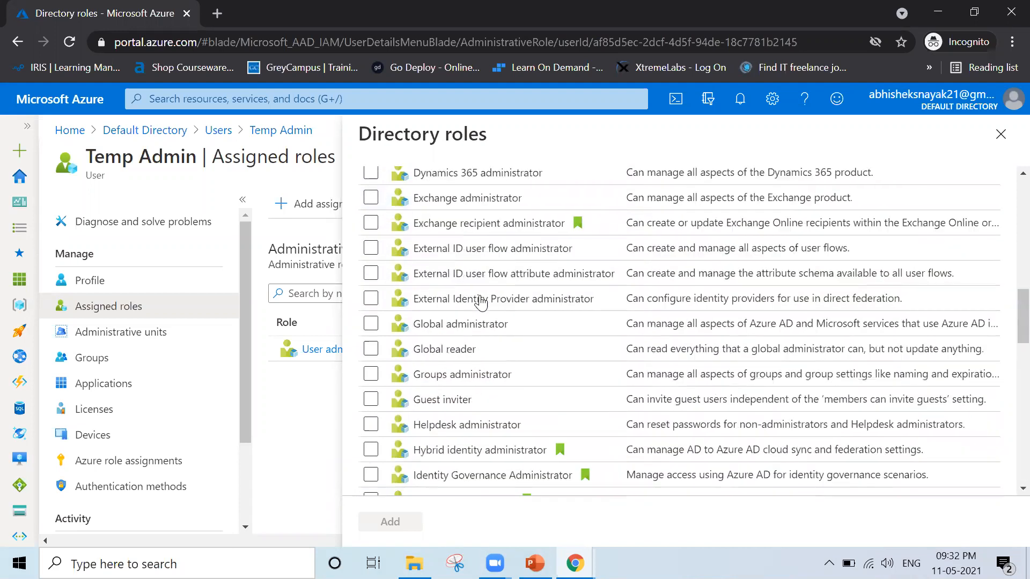
pyautogui.press('Escape')
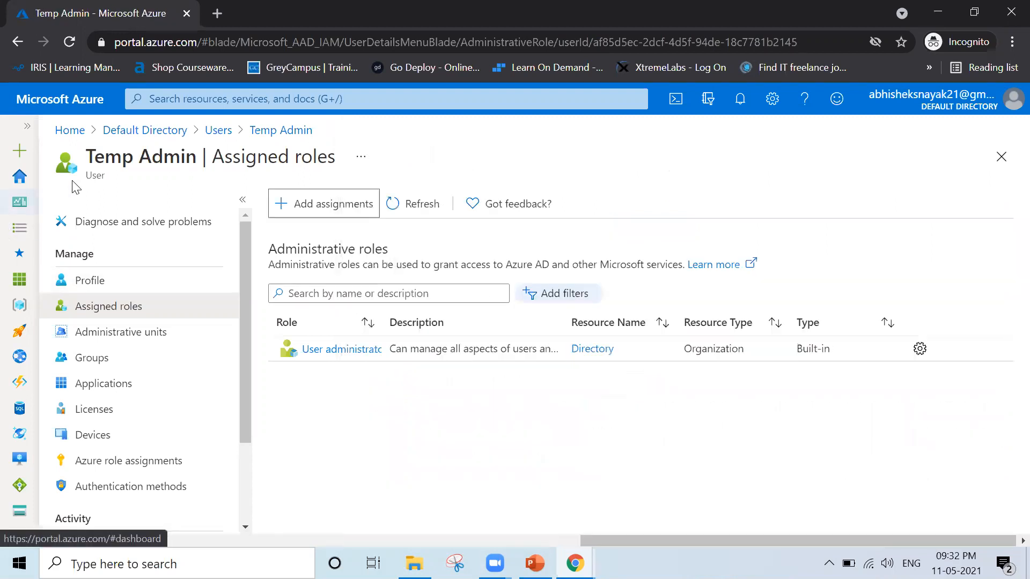
# Open Roles and administrators in Azure Active Directory from the portal home and search its administrative roles for "Virtual".
pyautogui.click(67, 132)
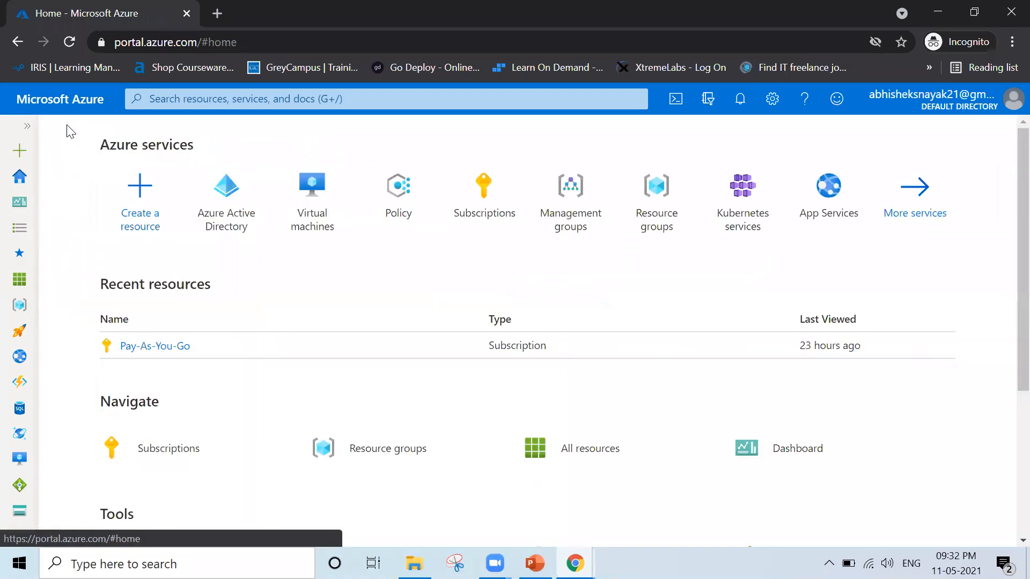
pyautogui.click(213, 223)
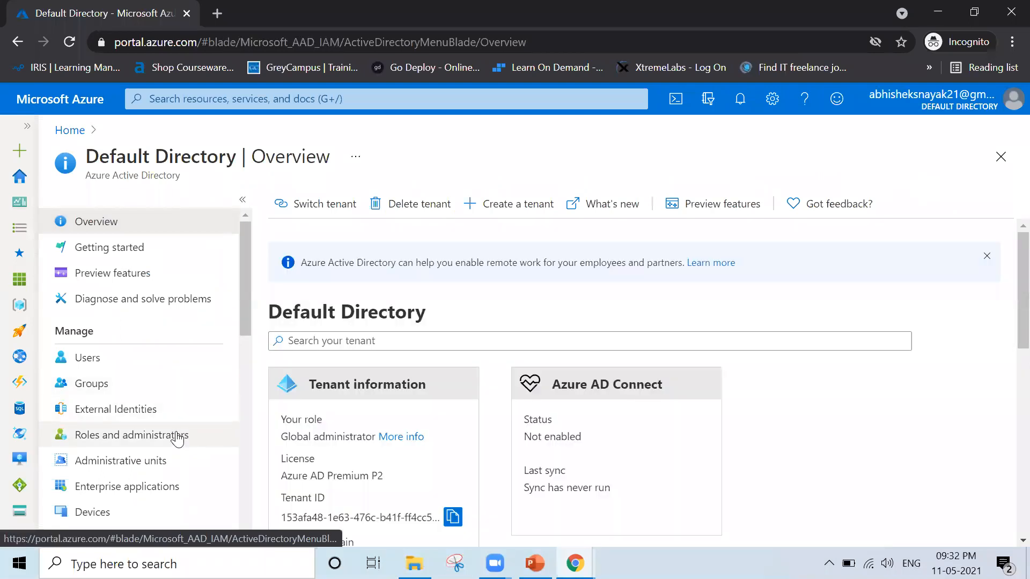
pyautogui.click(177, 440)
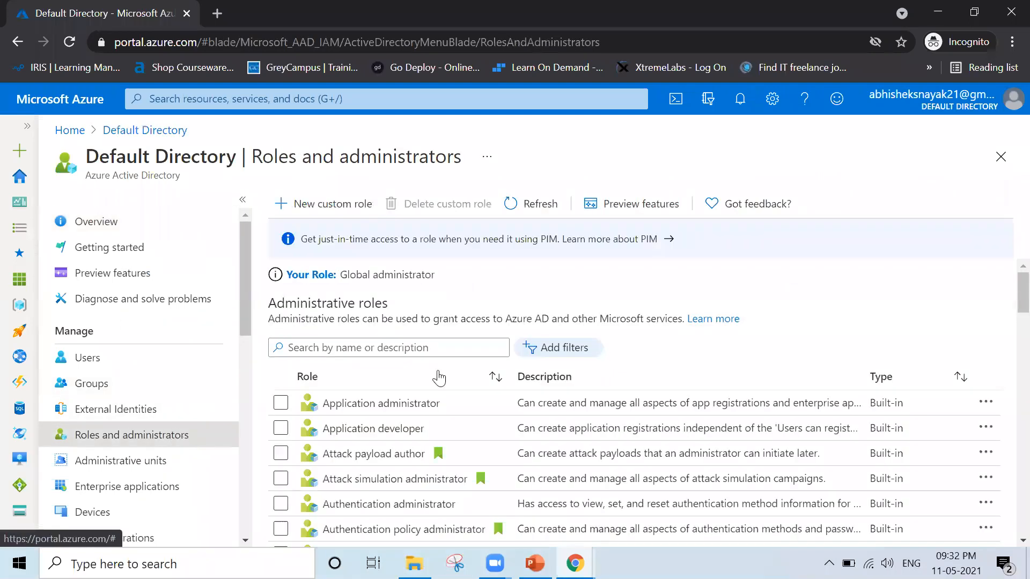
pyautogui.click(364, 346)
pyautogui.write('Virtual')
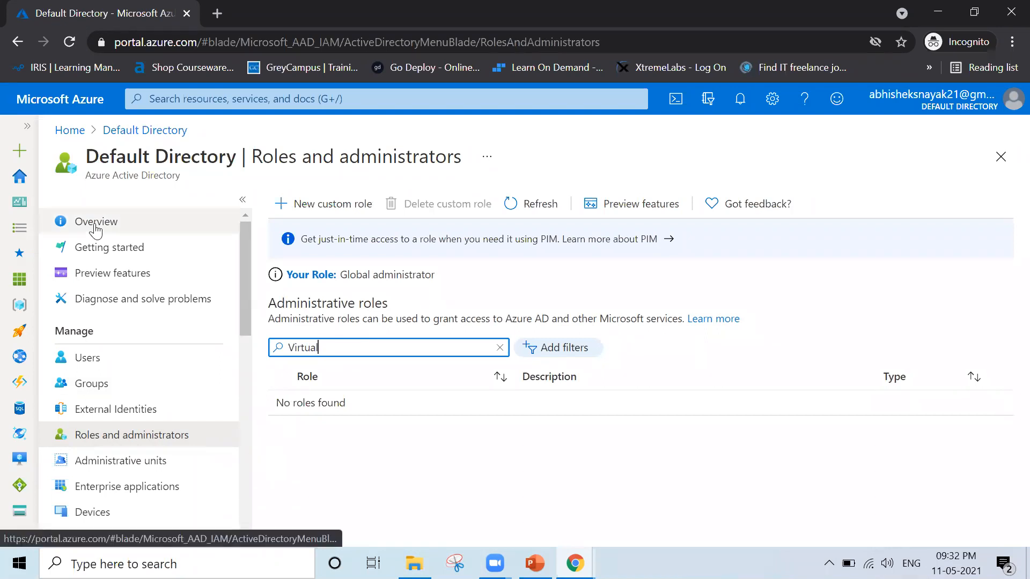
# Reopen Roles and administrators from the directory overview and examine the unfiltered list of administrative roles.
pyautogui.click(145, 132)
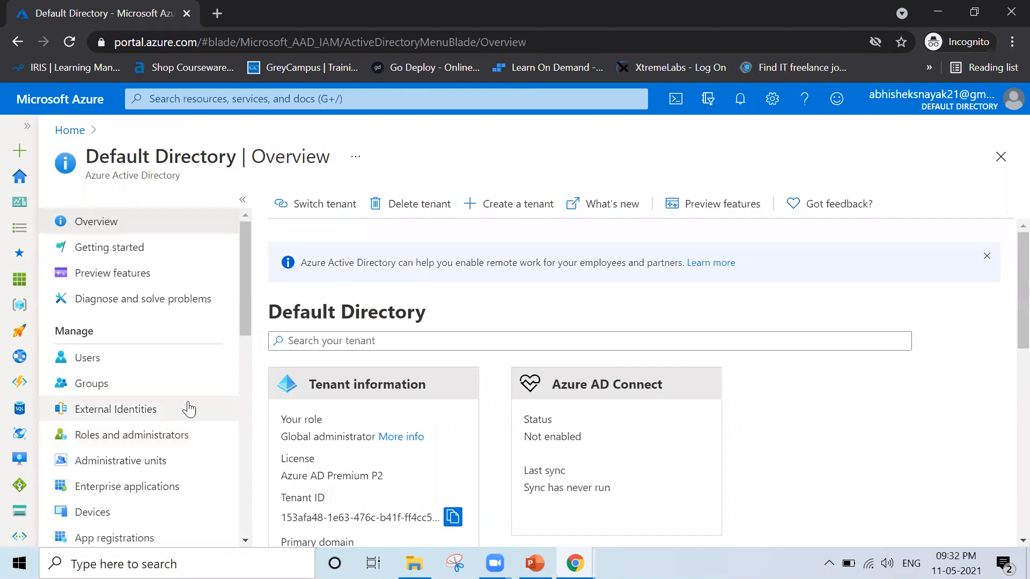
pyautogui.click(197, 432)
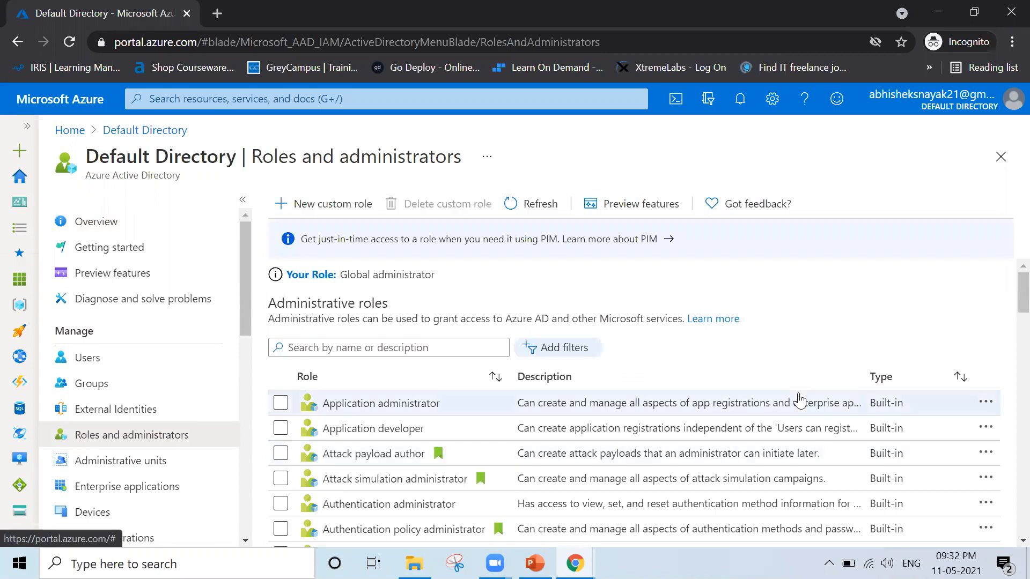
pyautogui.scroll(-2, 799, 397)
pyautogui.scroll(-1, 799, 400)
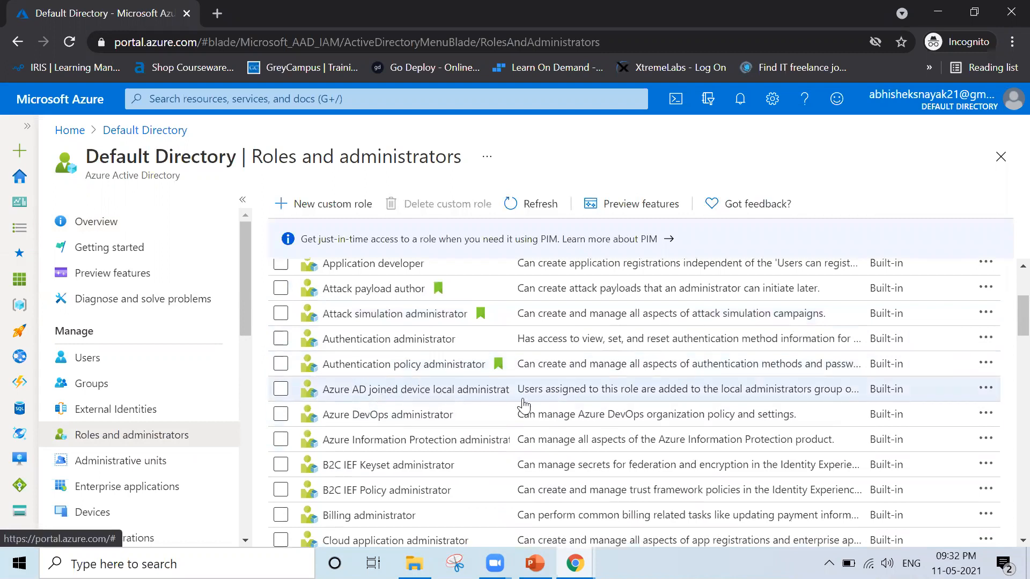
pyautogui.scroll(-5, 472, 433)
pyautogui.scroll(-4, 471, 436)
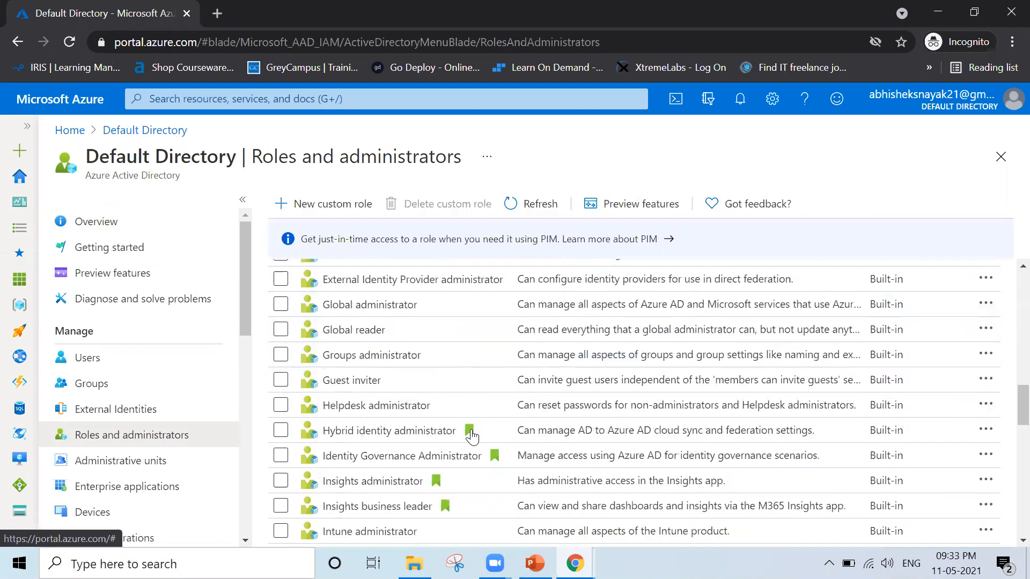
# Open the Pay-As-You-Go subscription from the portal home and show the role assignments in its Access control (IAM).
pyautogui.click(70, 130)
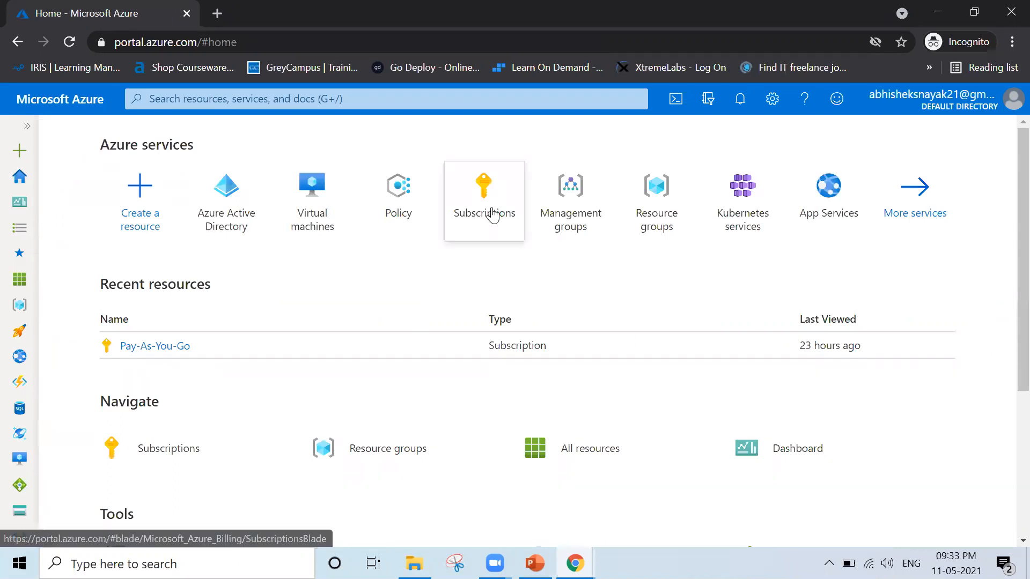
pyautogui.click(494, 214)
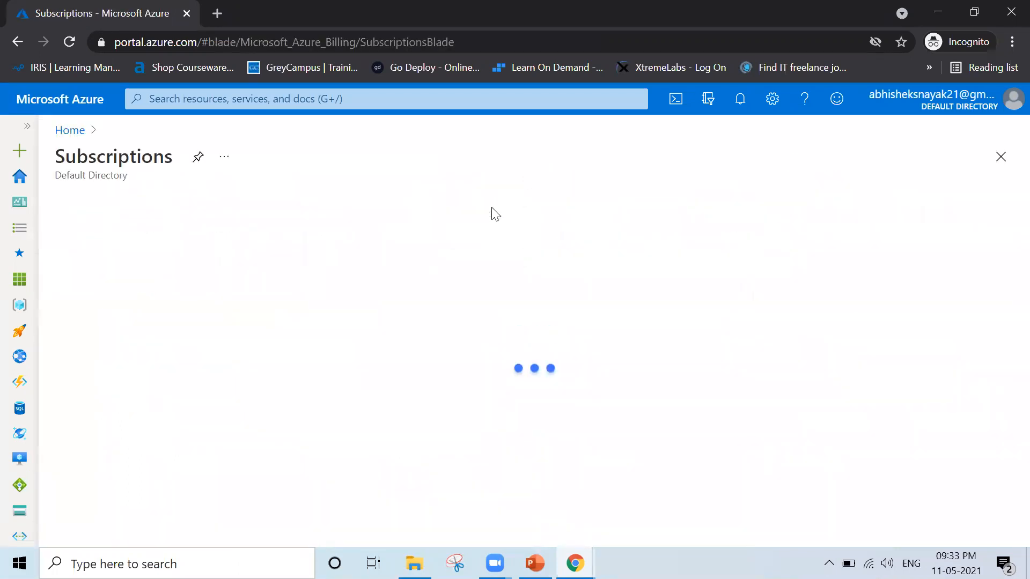
pyautogui.click(129, 406)
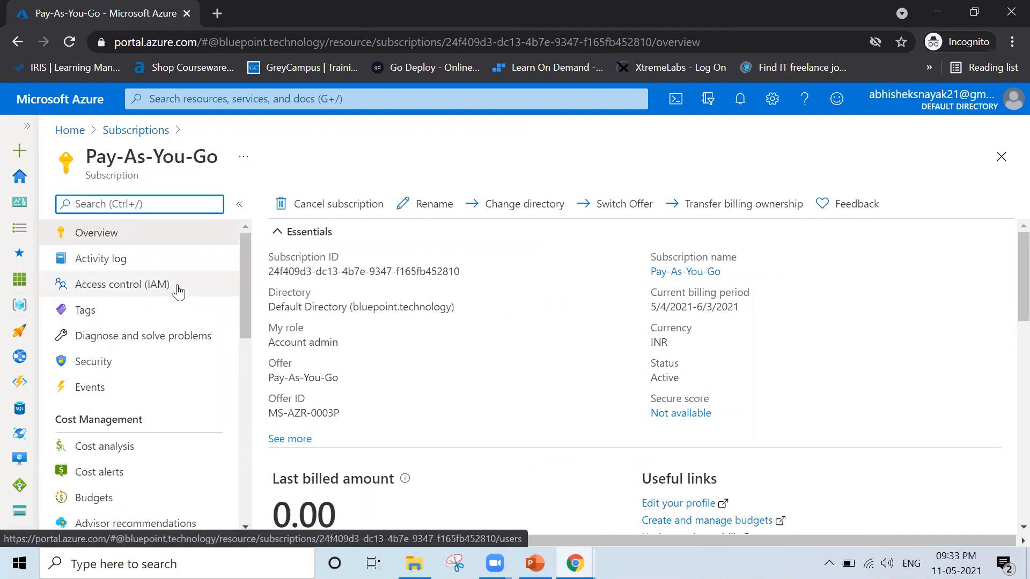
pyautogui.click(178, 292)
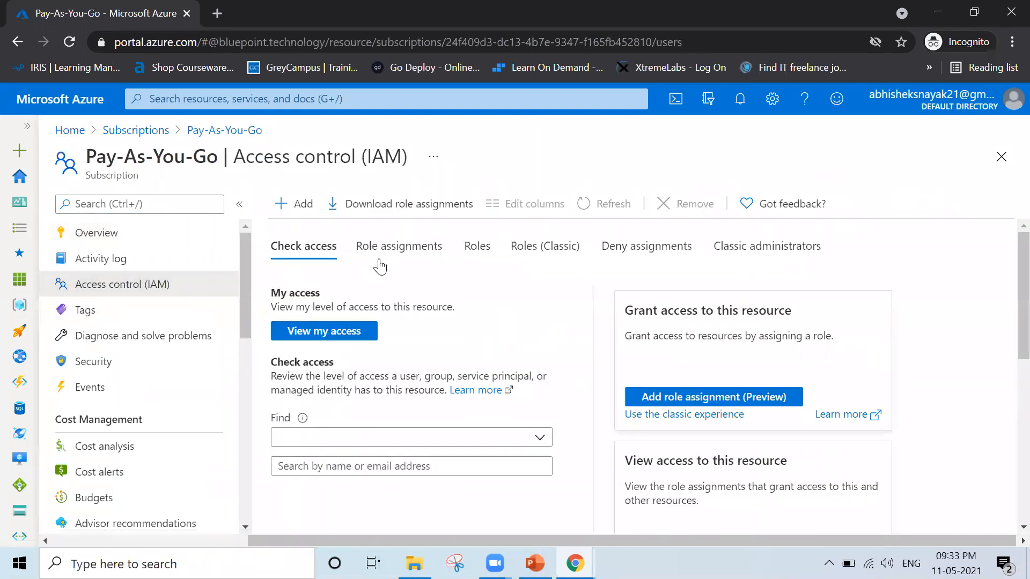
pyautogui.click(406, 260)
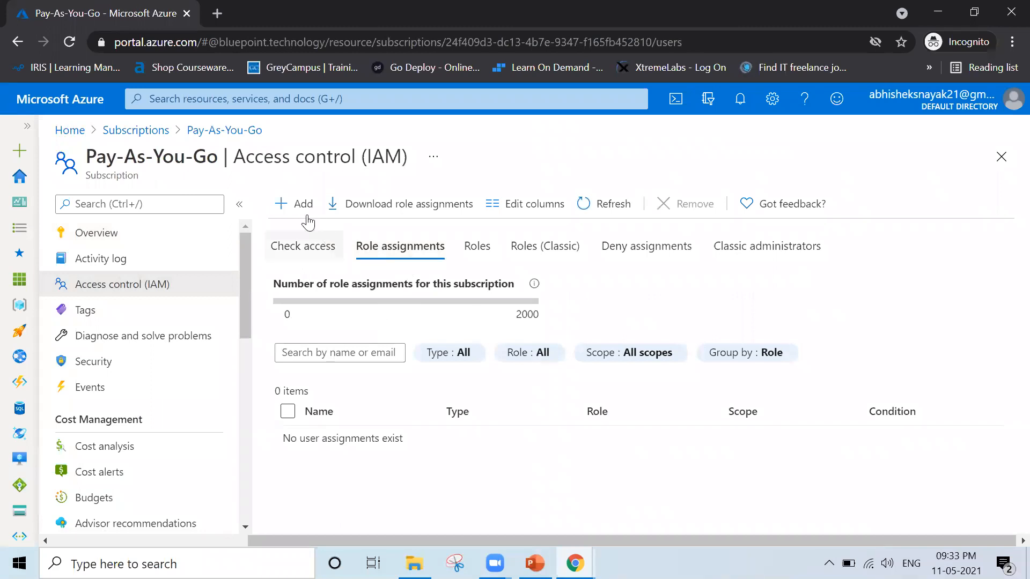
# Start a new role assignment on the subscription and choose the Virtual Machine Administrator Login role.
pyautogui.click(283, 209)
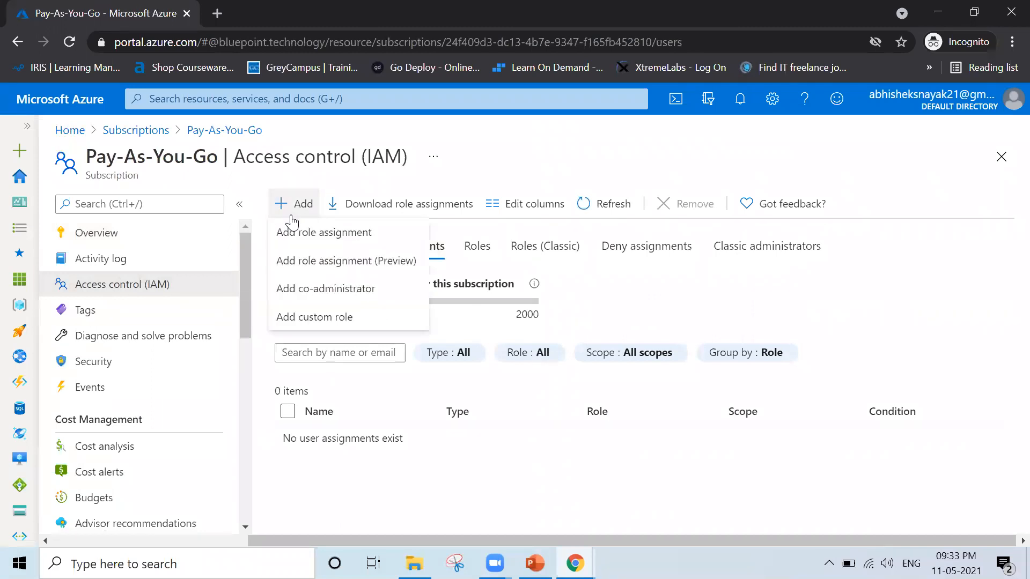
pyautogui.click(386, 235)
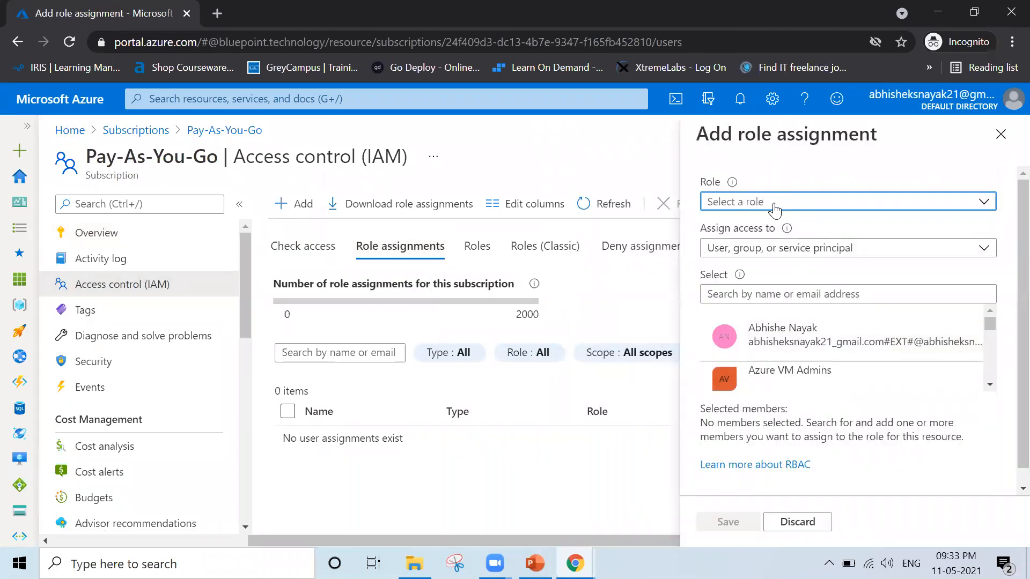
pyautogui.click(774, 207)
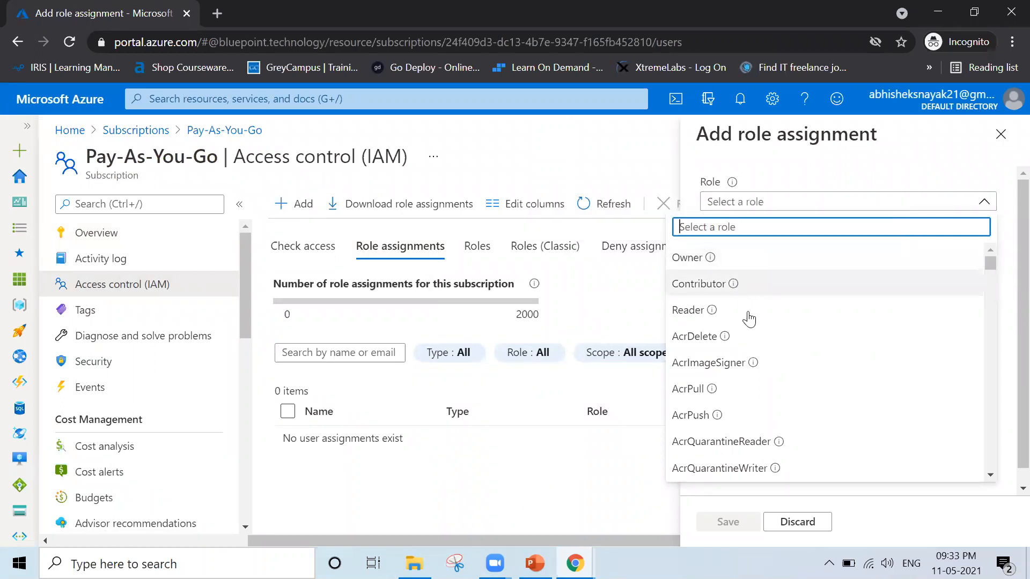
pyautogui.moveTo(991, 475); pyautogui.dragTo(993, 479)
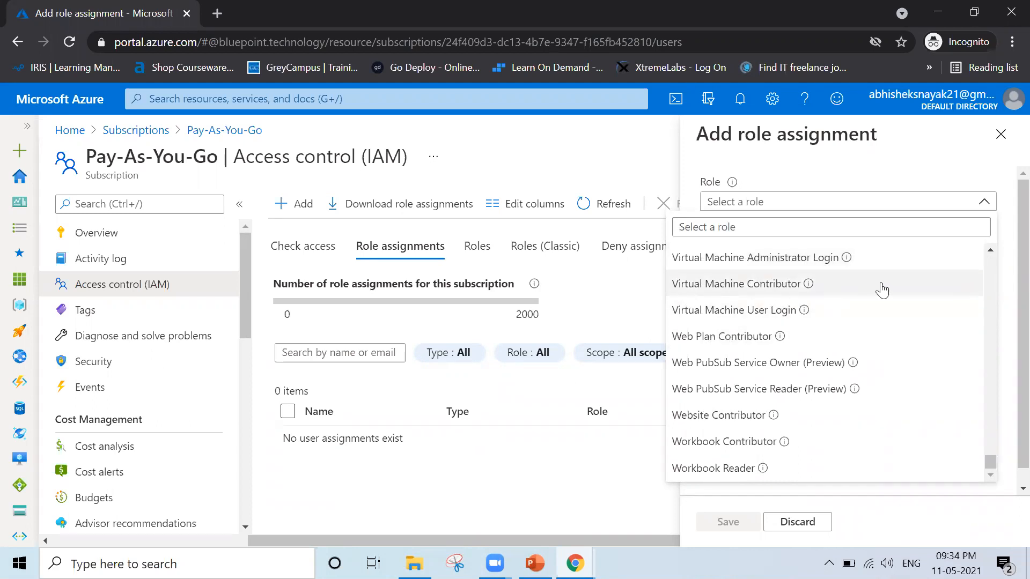
pyautogui.click(990, 250)
pyautogui.click(990, 250)
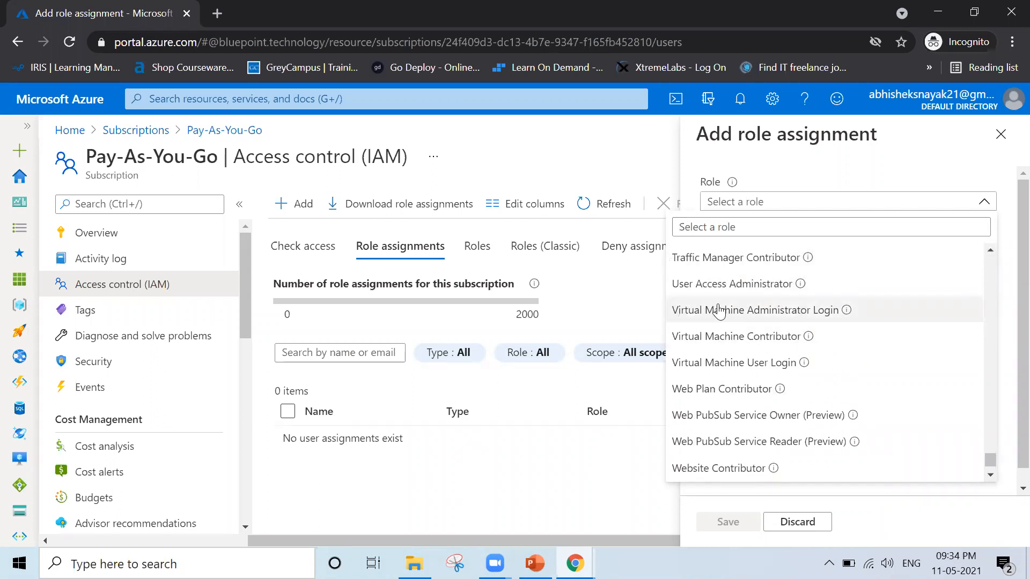
pyautogui.click(778, 317)
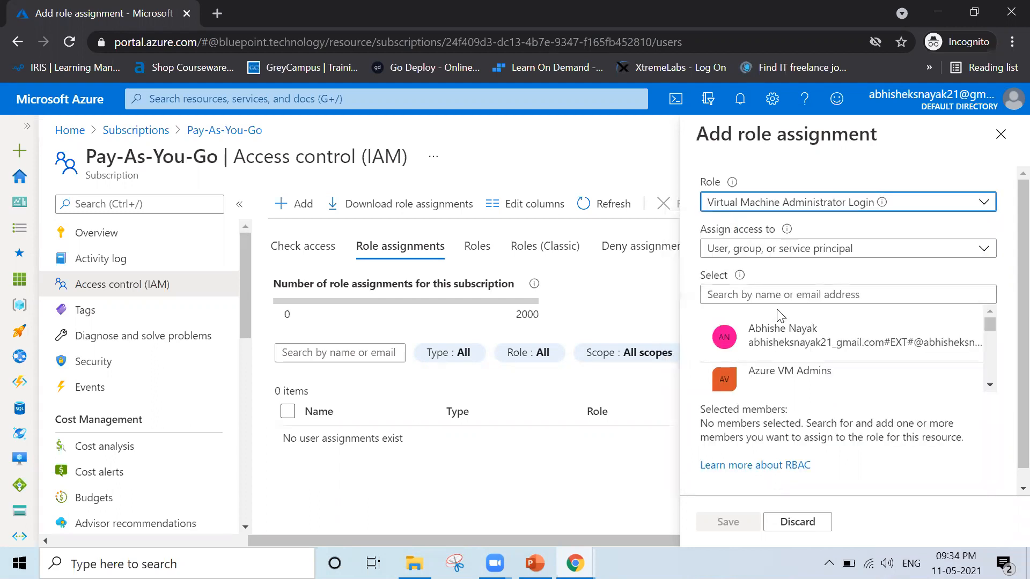
# Review the other available roles in the role list and pick Virtual Machine Administrator Login again.
pyautogui.click(986, 204)
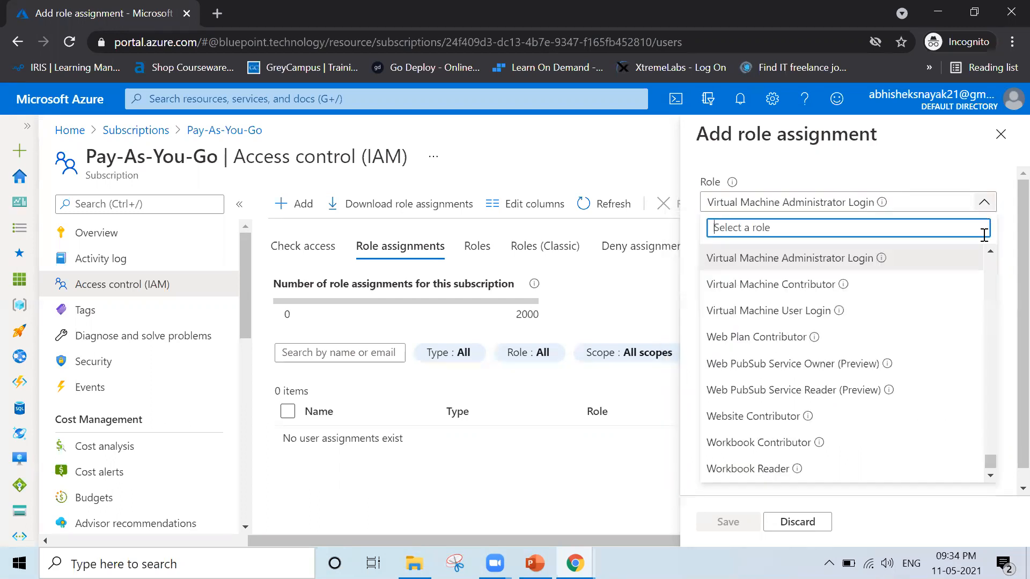
pyautogui.click(992, 255)
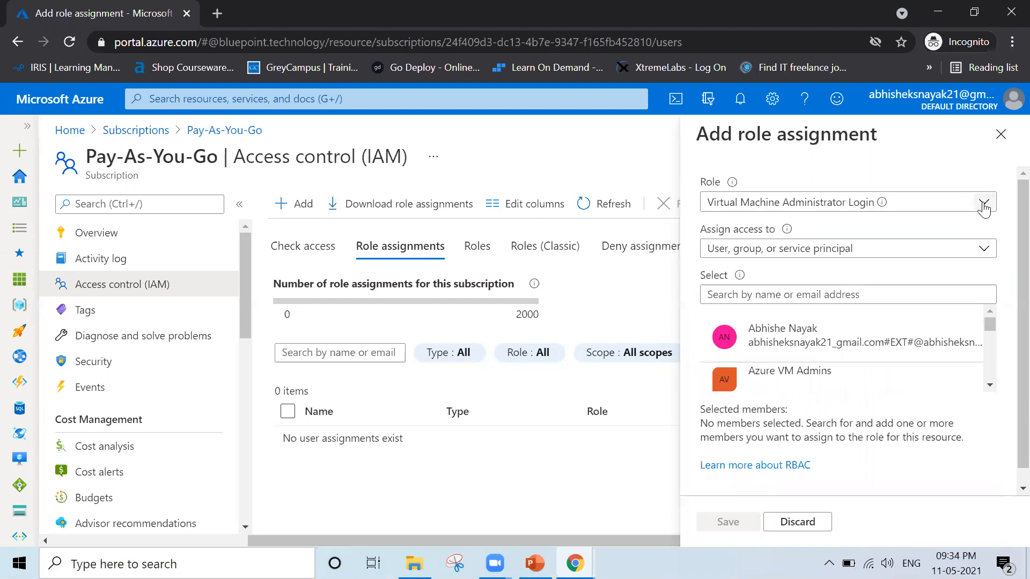
pyautogui.click(985, 203)
pyautogui.click(989, 249)
pyautogui.scroll(6, 989, 249)
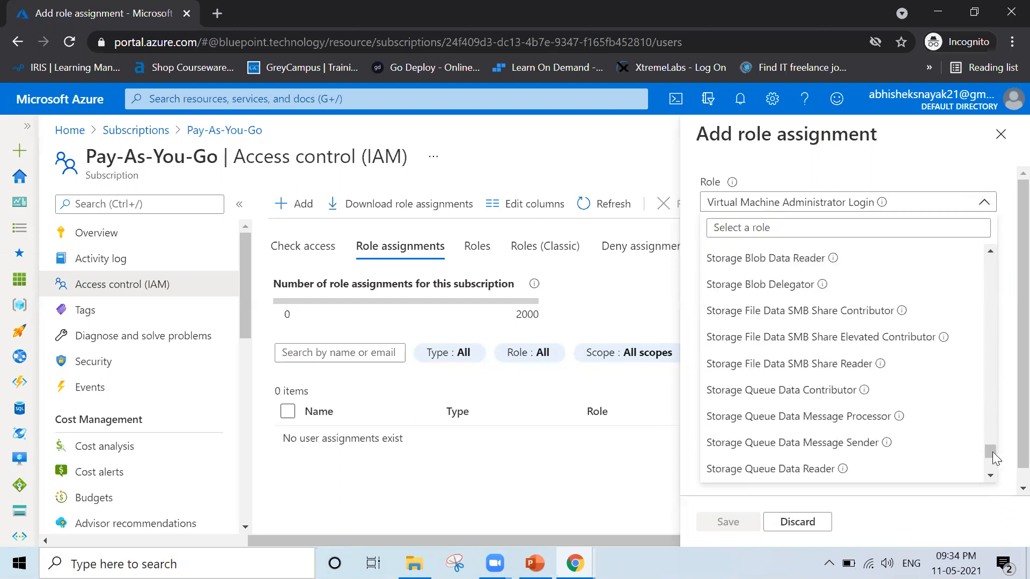
pyautogui.moveTo(991, 453); pyautogui.dragTo(992, 472)
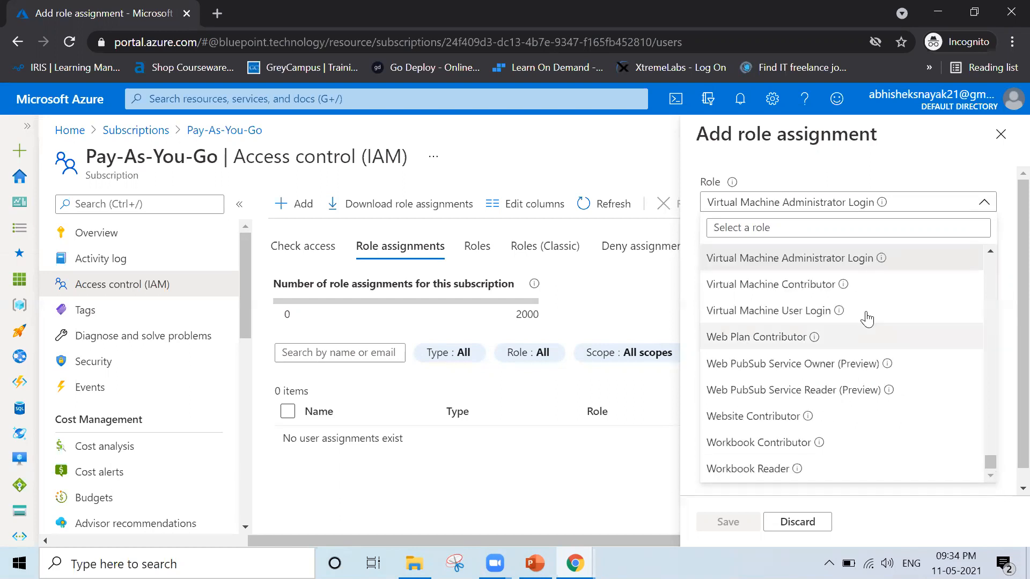
pyautogui.click(733, 260)
# Review the access assignment types and choose User, group, or service principal.
pyautogui.click(780, 249)
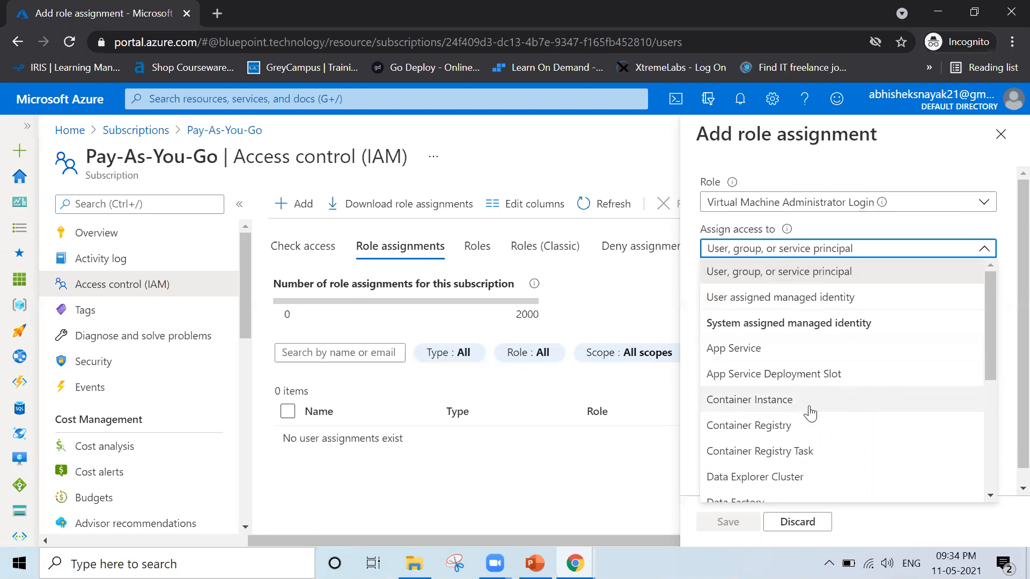
pyautogui.scroll(-3, 807, 410)
pyautogui.scroll(3, 810, 413)
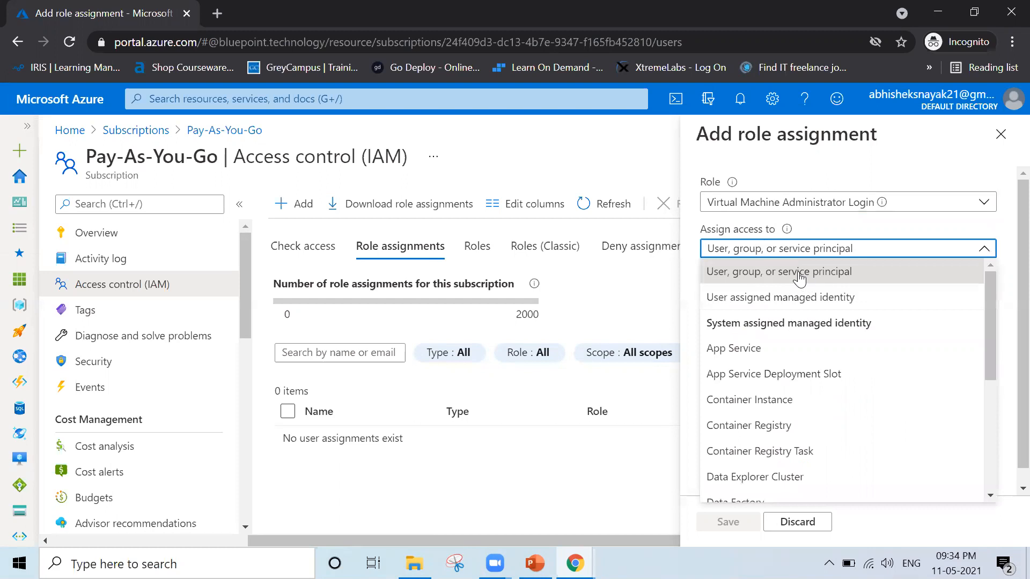
pyautogui.click(802, 274)
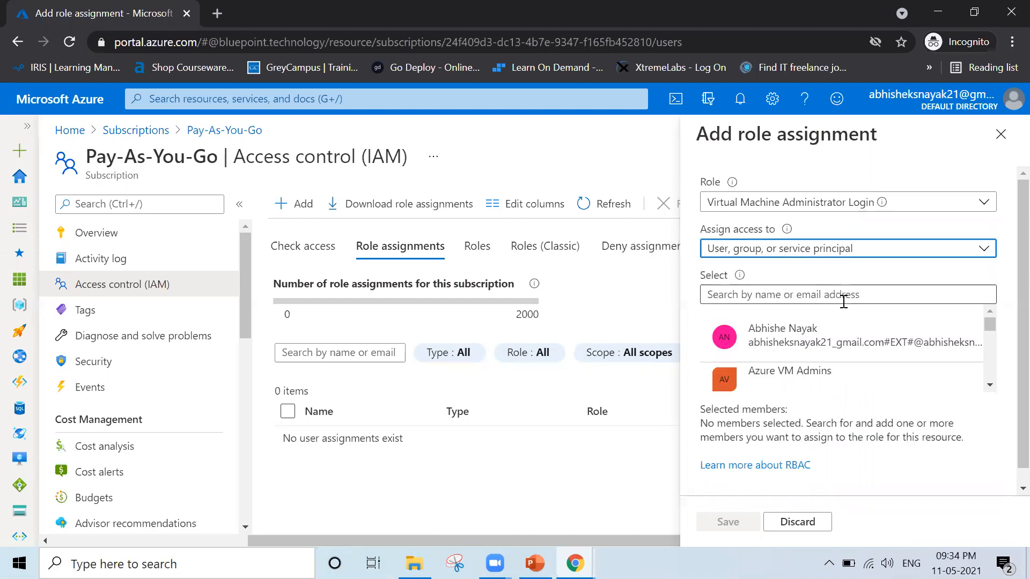
# Select Temp Admin as the member for the role assignment.
pyautogui.click(995, 380)
pyautogui.click(995, 379)
pyautogui.click(994, 380)
pyautogui.click(994, 380)
pyautogui.click(732, 359)
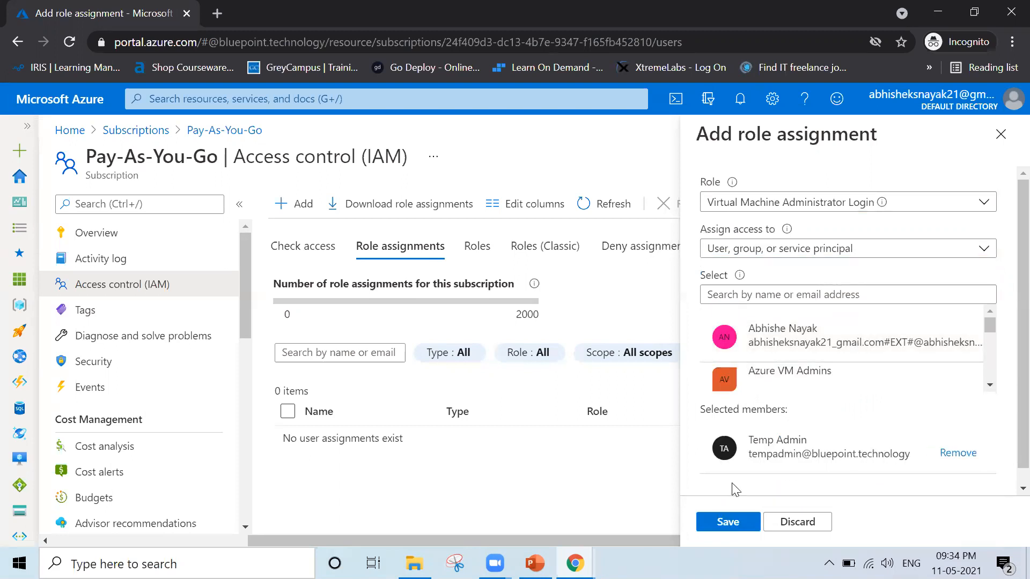
# Save Temp Admin's Virtual Machine Administrator Login role assignment on the Pay-As-You-Go subscription and review its notification.
pyautogui.click(716, 522)
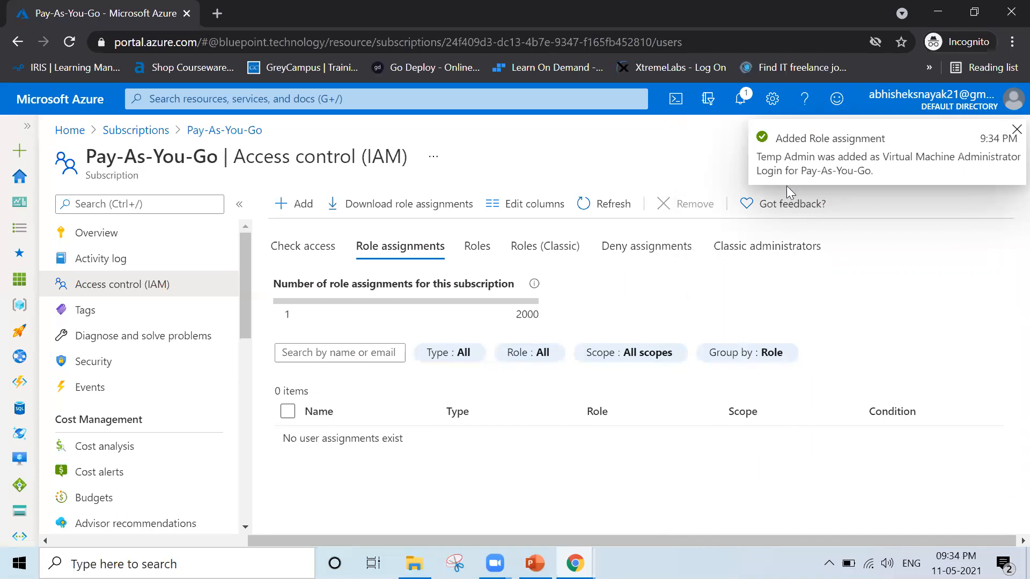
pyautogui.click(742, 100)
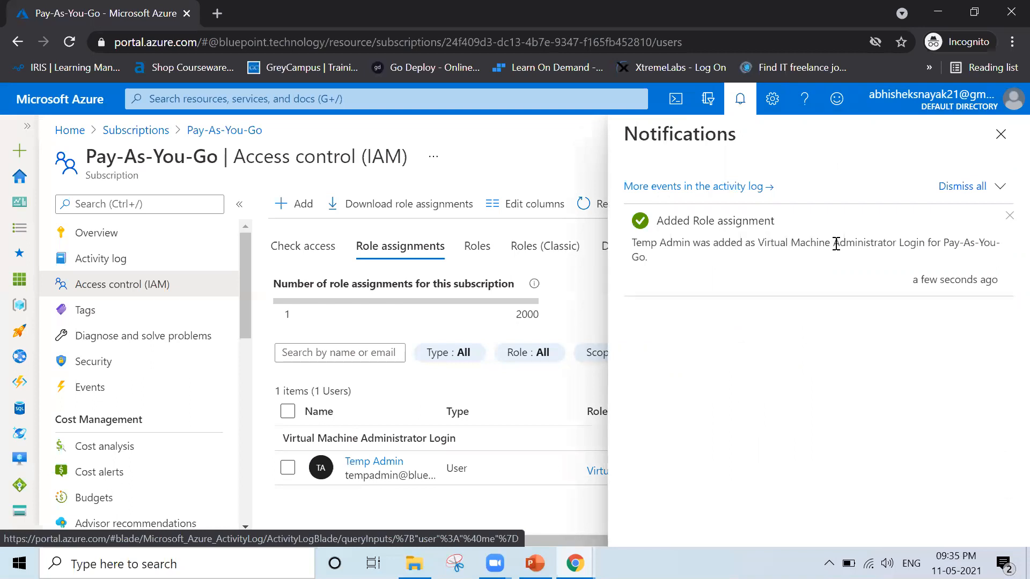
# Sign out of the current account and sign back in with the Temp Admin account, entering the account password.
pyautogui.click(971, 112)
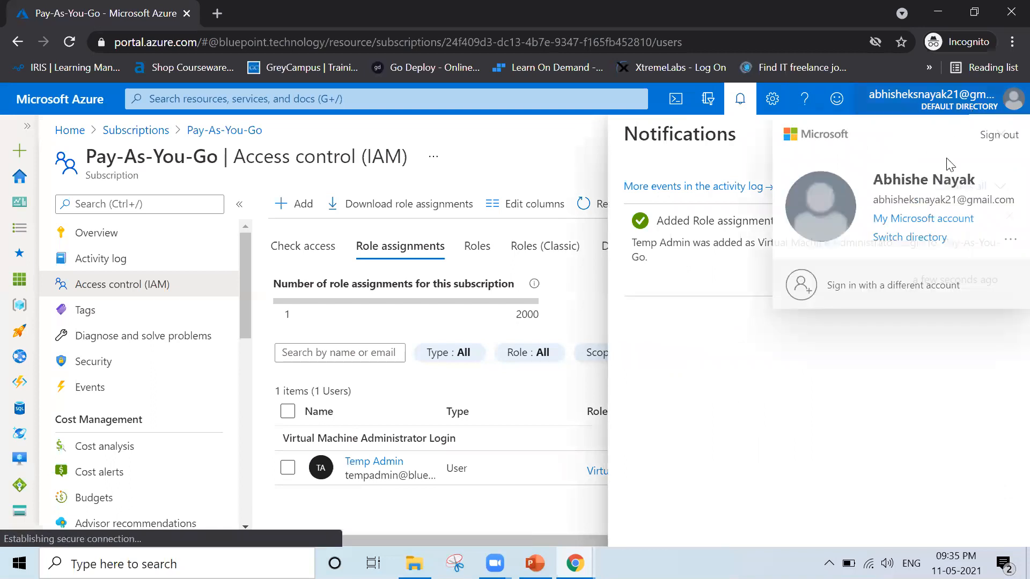
pyautogui.click(985, 141)
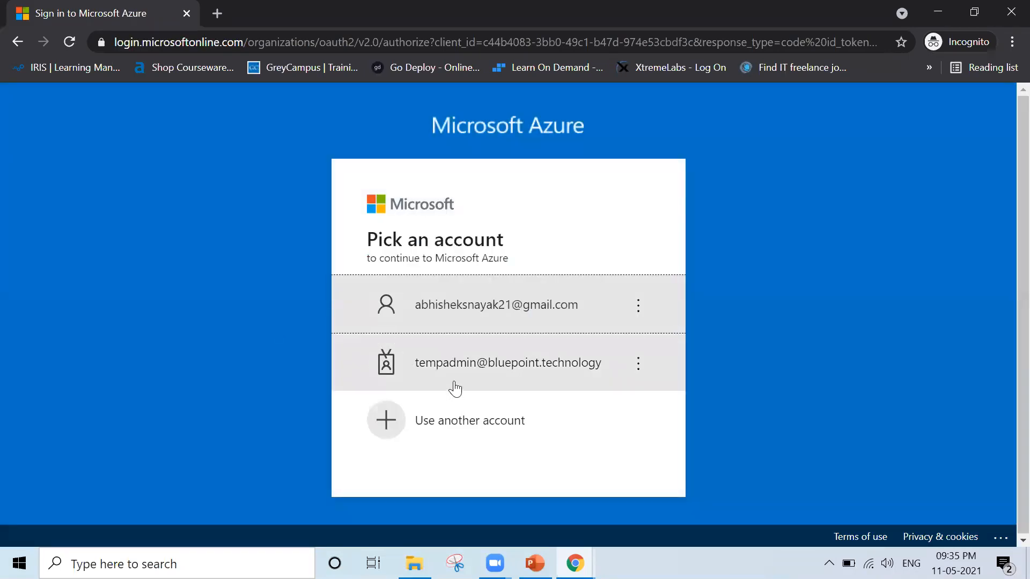
pyautogui.click(499, 374)
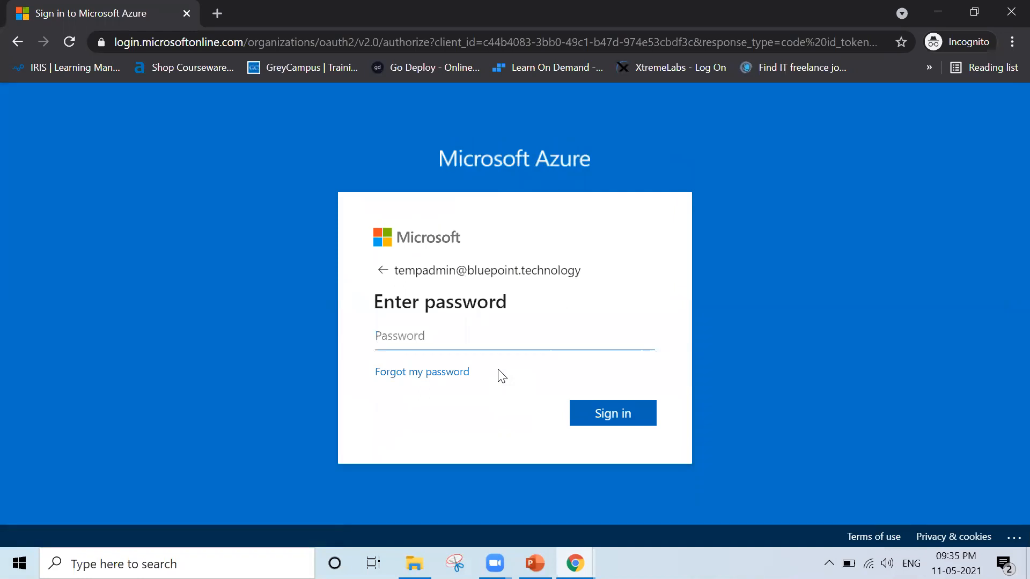
pyautogui.write('•••••')
pyautogui.press('Return')
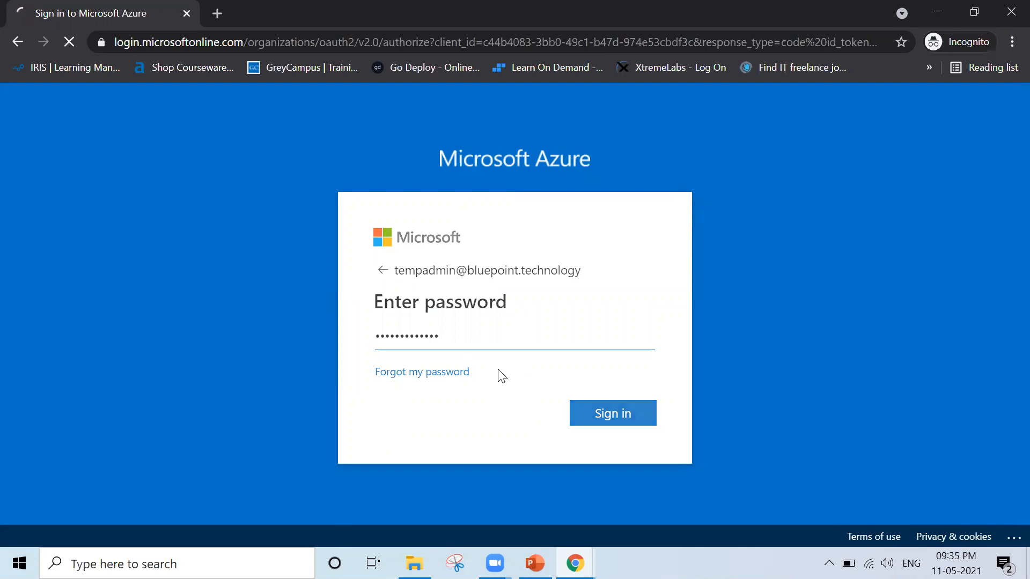
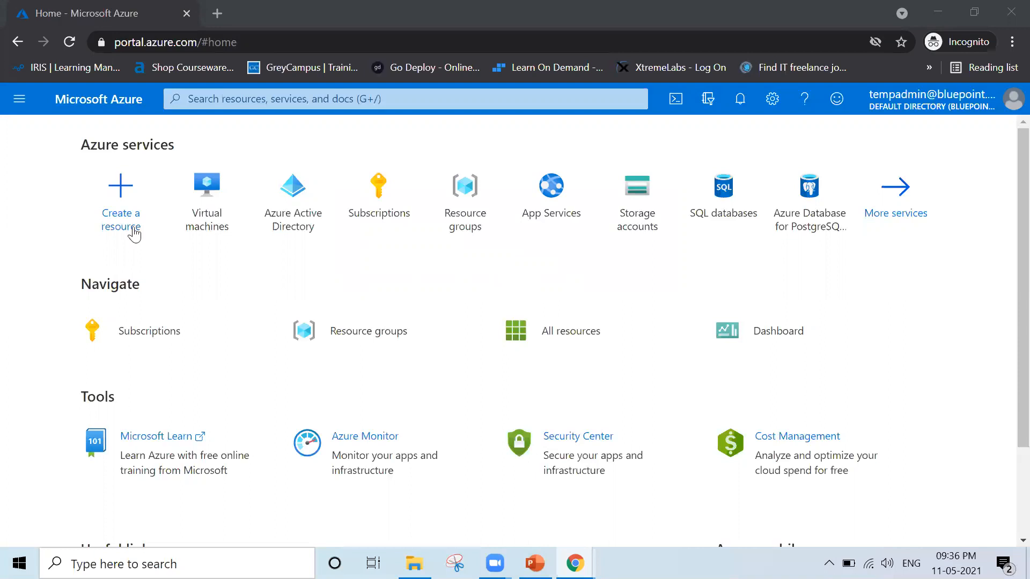
# Check the virtual machines visible to the signed-in account, and open the Pay-As-You-Go subscription's overview.
pyautogui.click(221, 210)
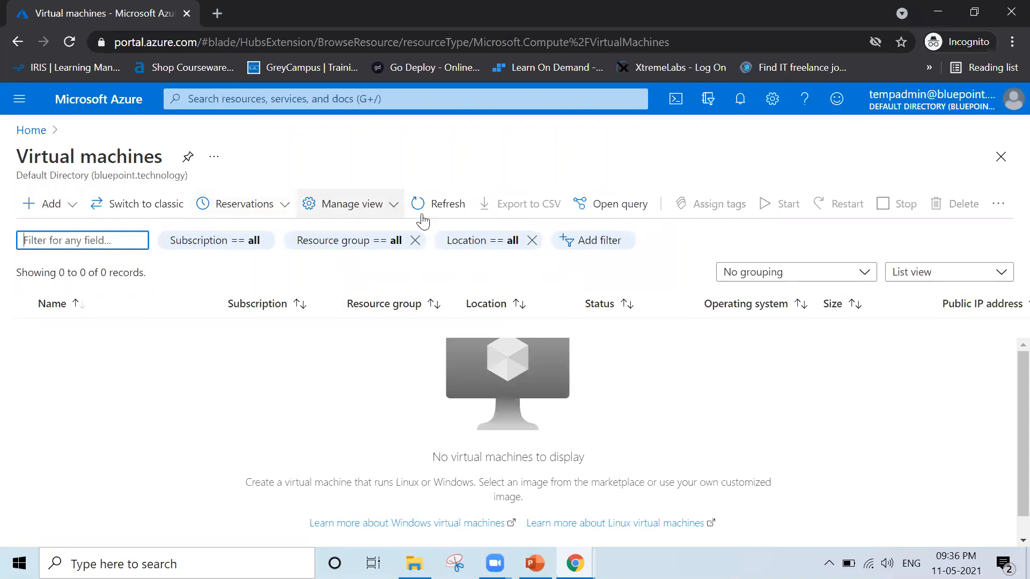
pyautogui.click(23, 132)
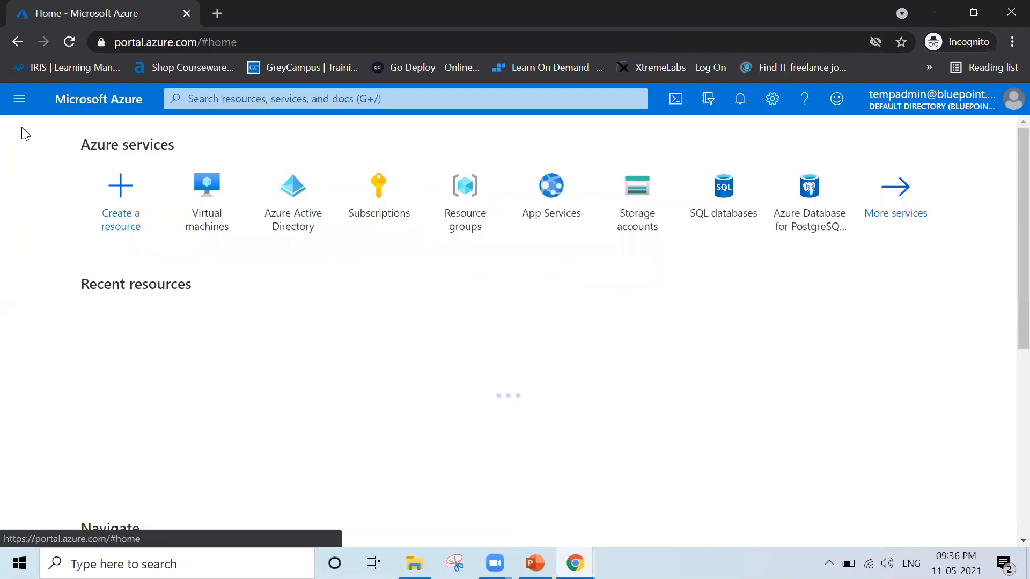
pyautogui.click(375, 179)
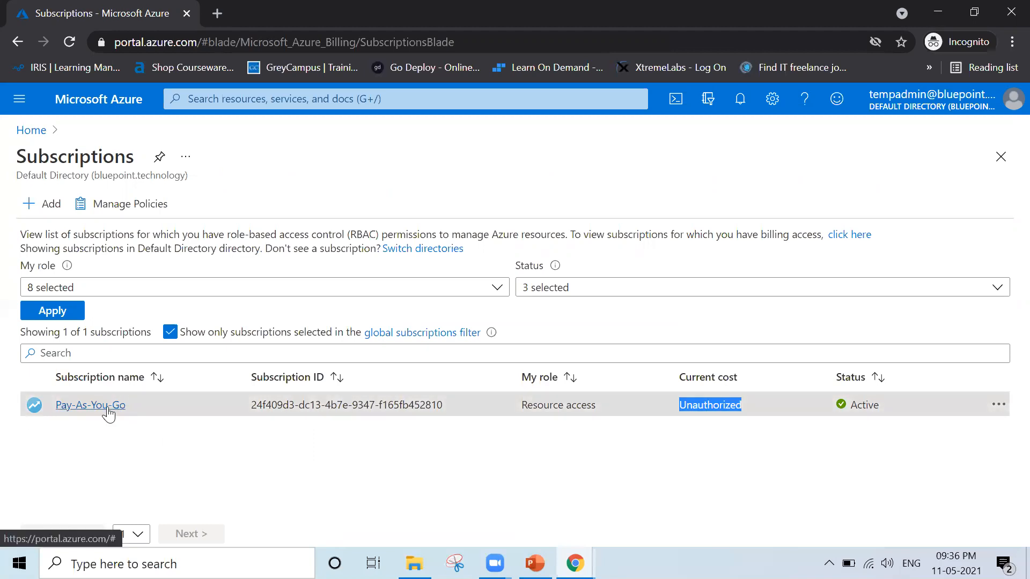
pyautogui.click(90, 405)
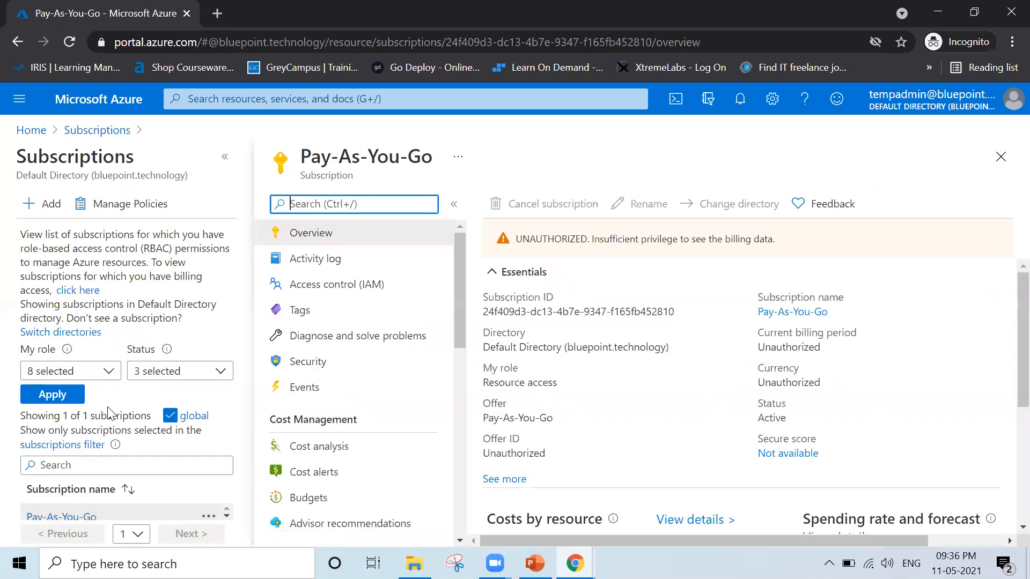
# Check access to the Pay-As-You-Go subscription's budgets and return to the portal home page.
pyautogui.scroll(-3, 333, 424)
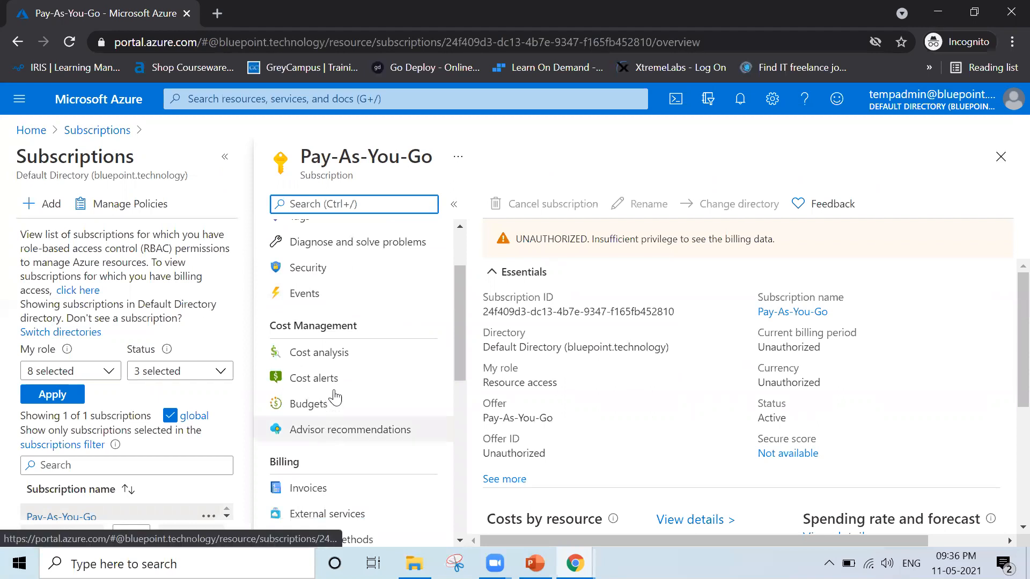
pyautogui.click(351, 403)
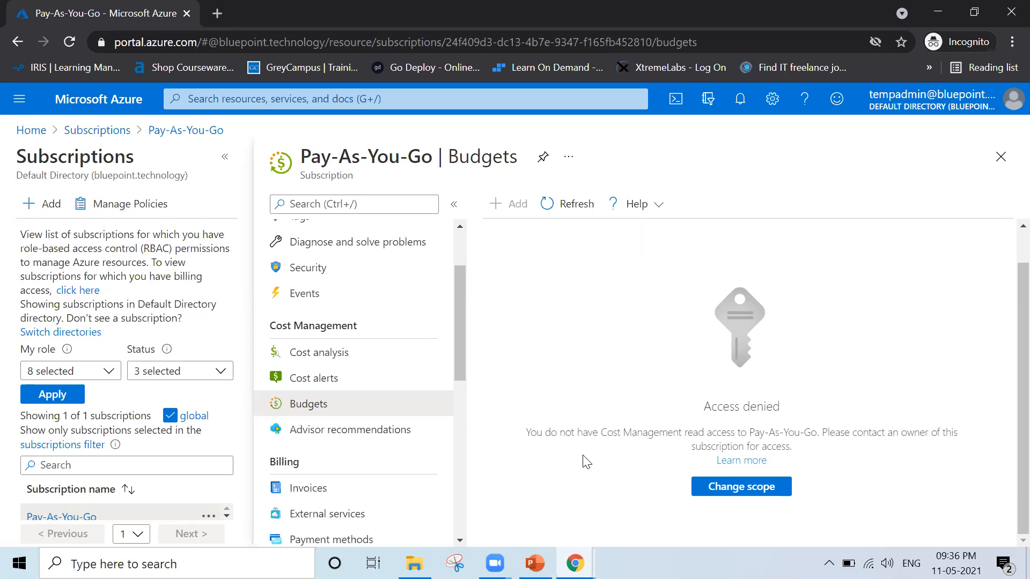
pyautogui.click(1000, 157)
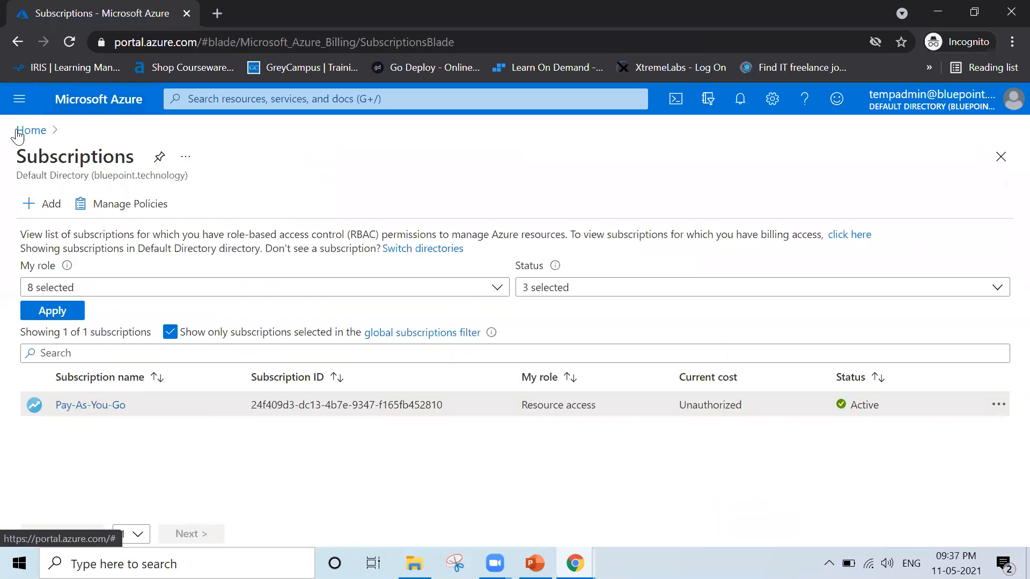
pyautogui.click(19, 132)
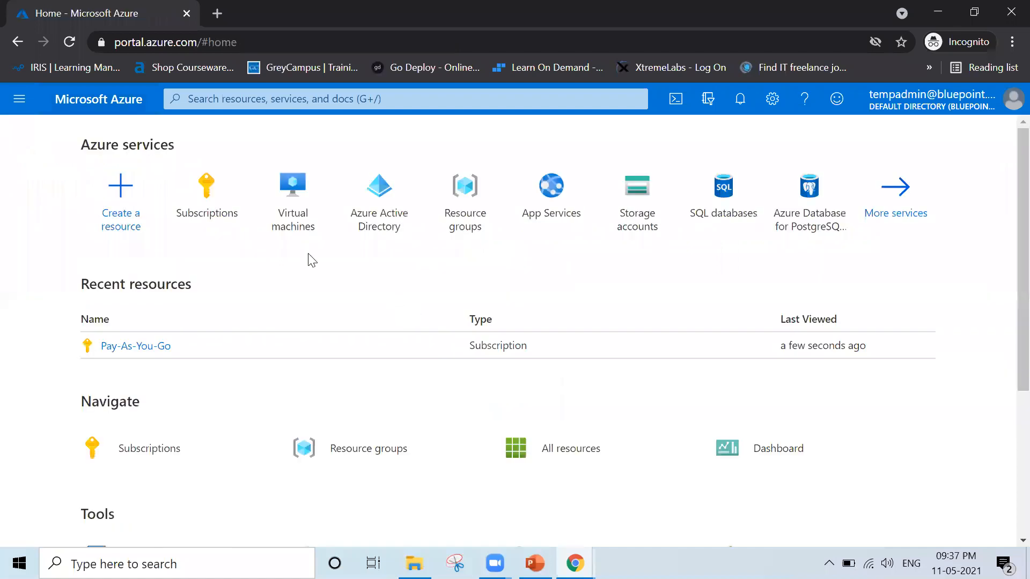
# Try to create a virtual network in the Pay-As-You-Go subscription with a new resource group named AAA.
pyautogui.click(22, 101)
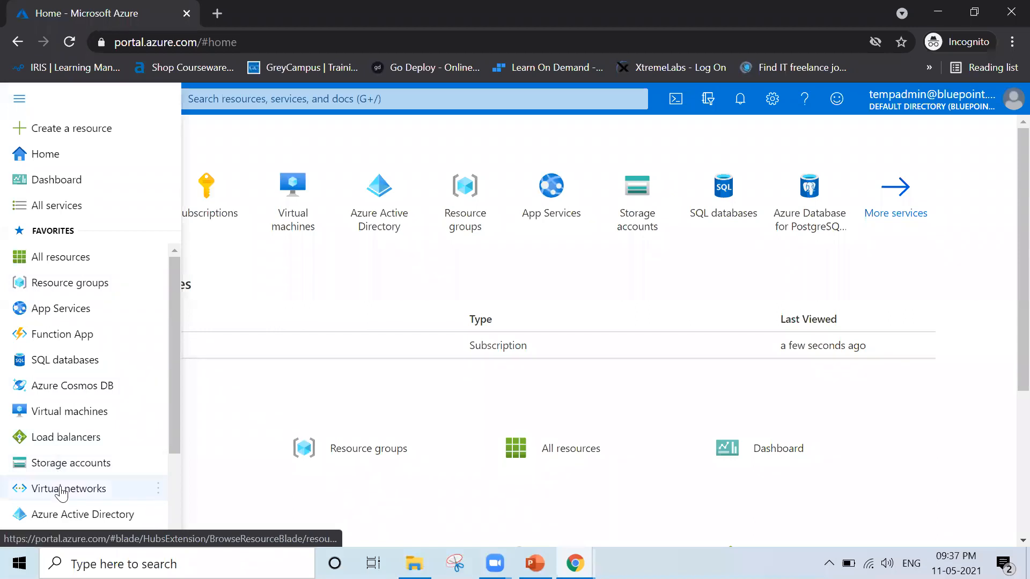
pyautogui.click(62, 490)
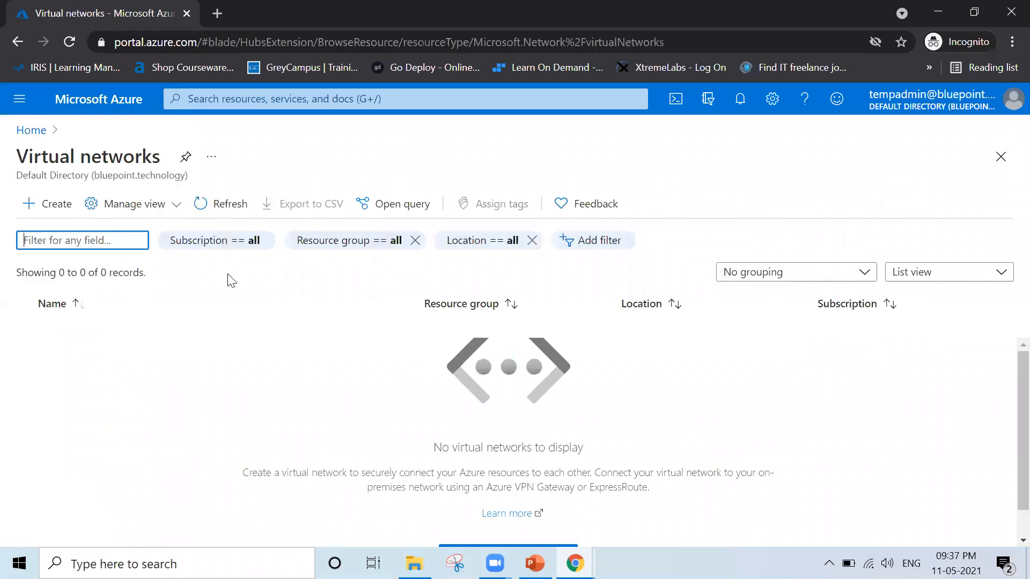
pyautogui.click(40, 212)
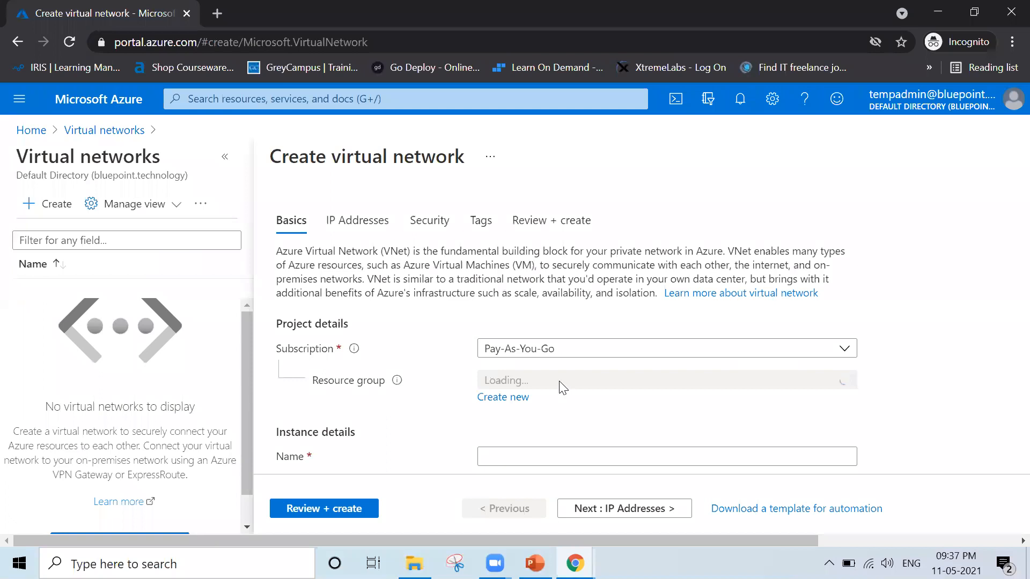
pyautogui.click(596, 381)
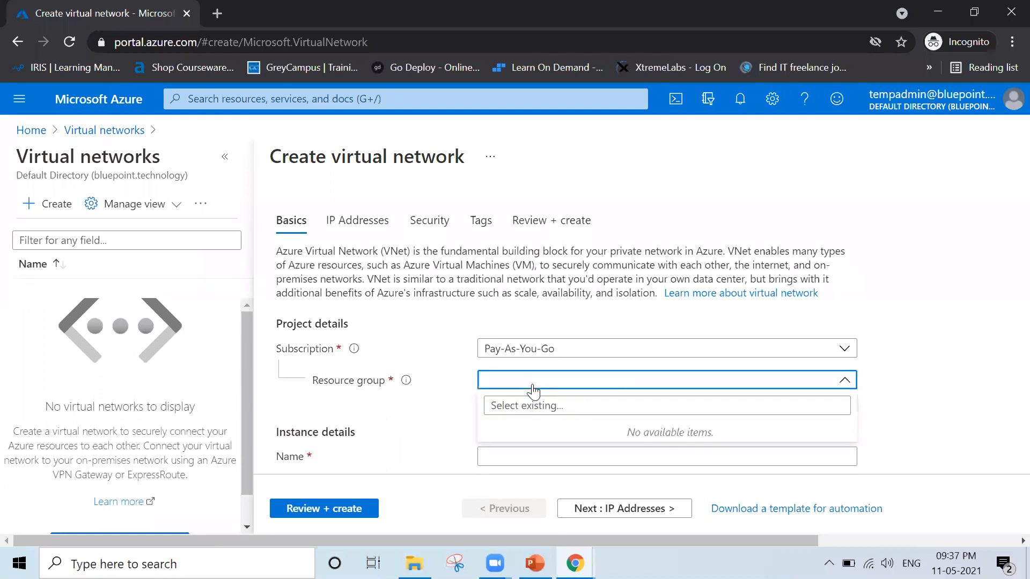
pyautogui.click(455, 407)
pyautogui.click(494, 399)
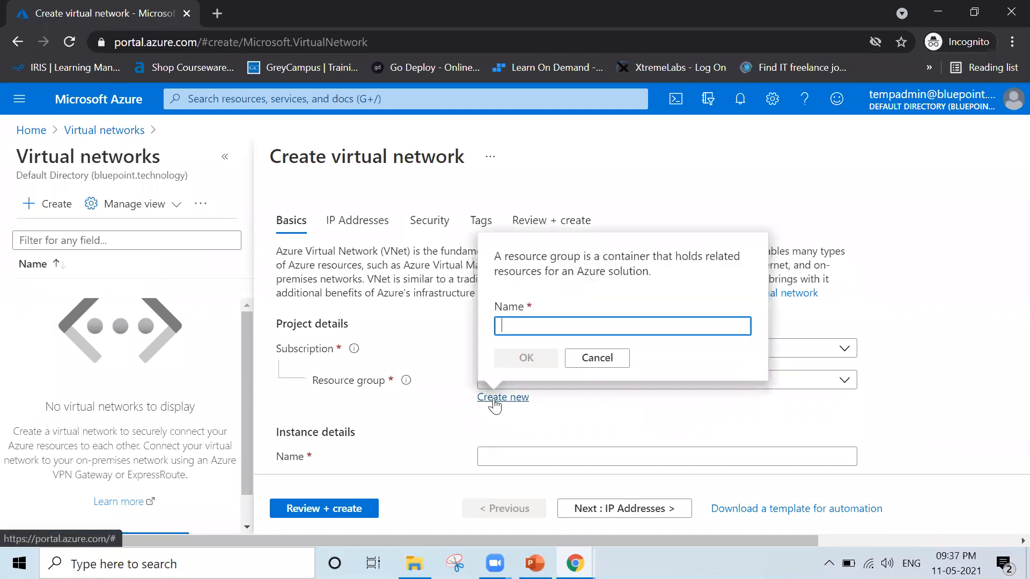
pyautogui.write('AAA')
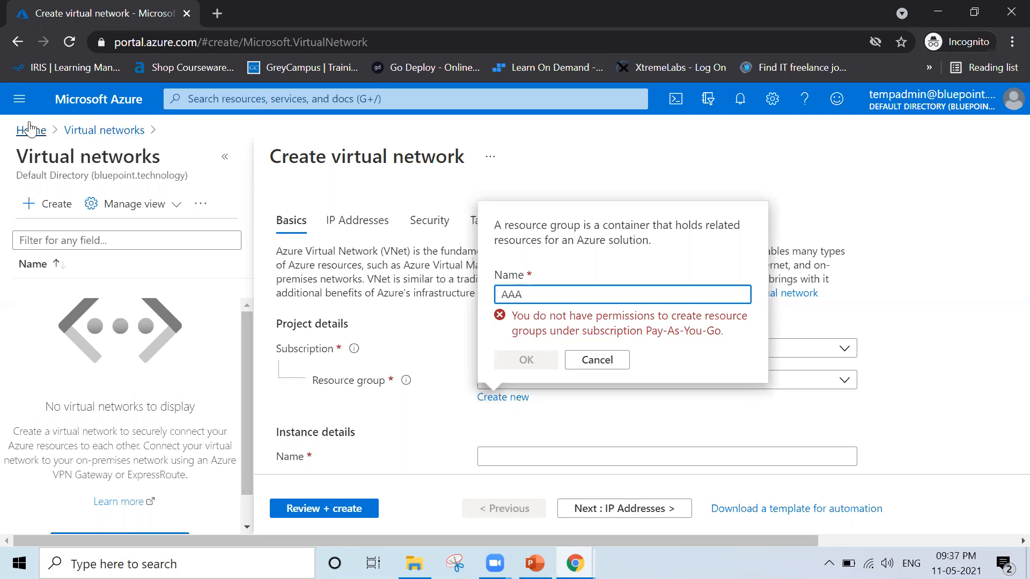
pyautogui.click(30, 129)
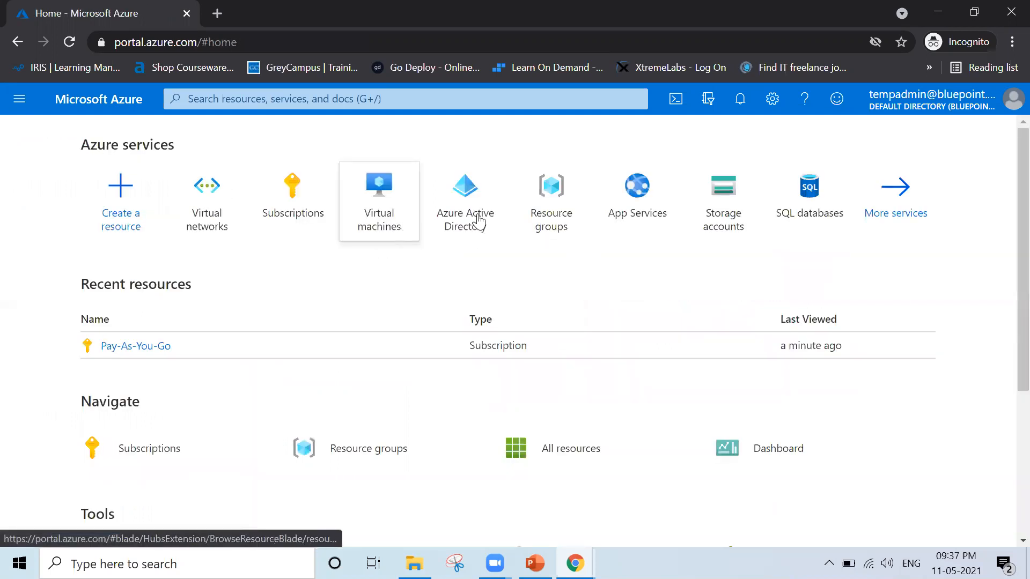
# Open the list of available roles in the Pay-As-You-Go subscription's access control (IAM).
pyautogui.click(270, 210)
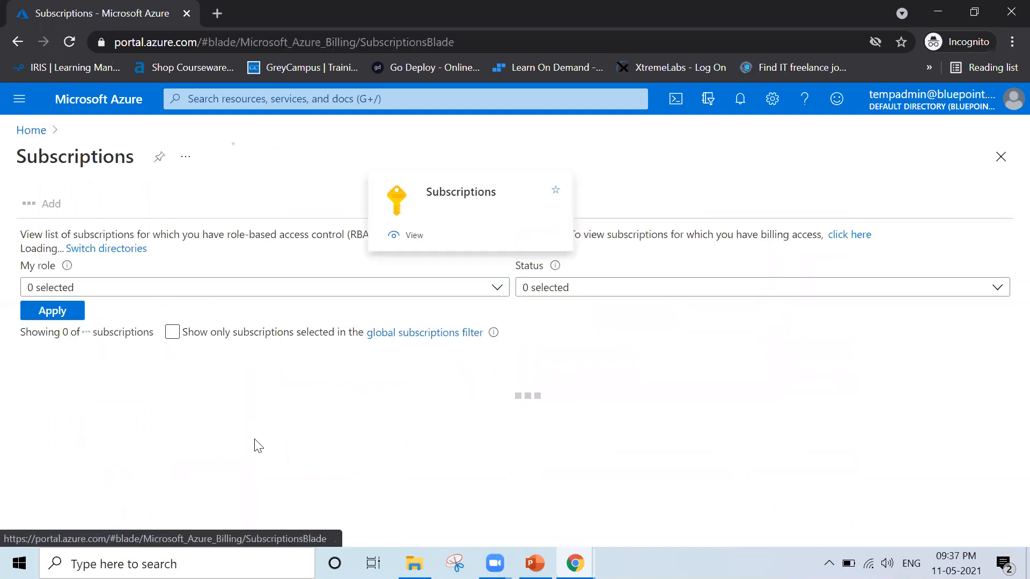
pyautogui.click(115, 406)
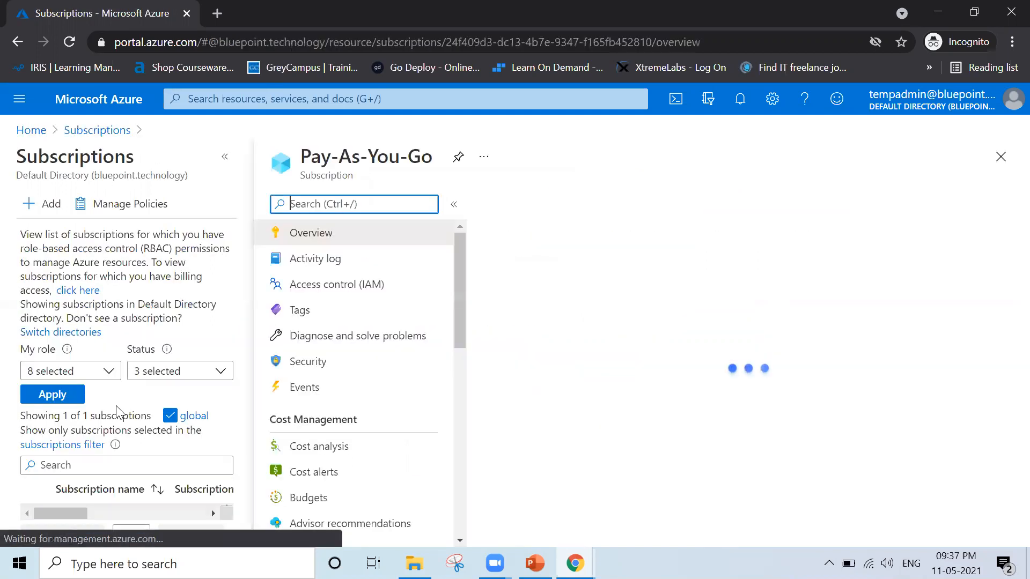
pyautogui.click(355, 290)
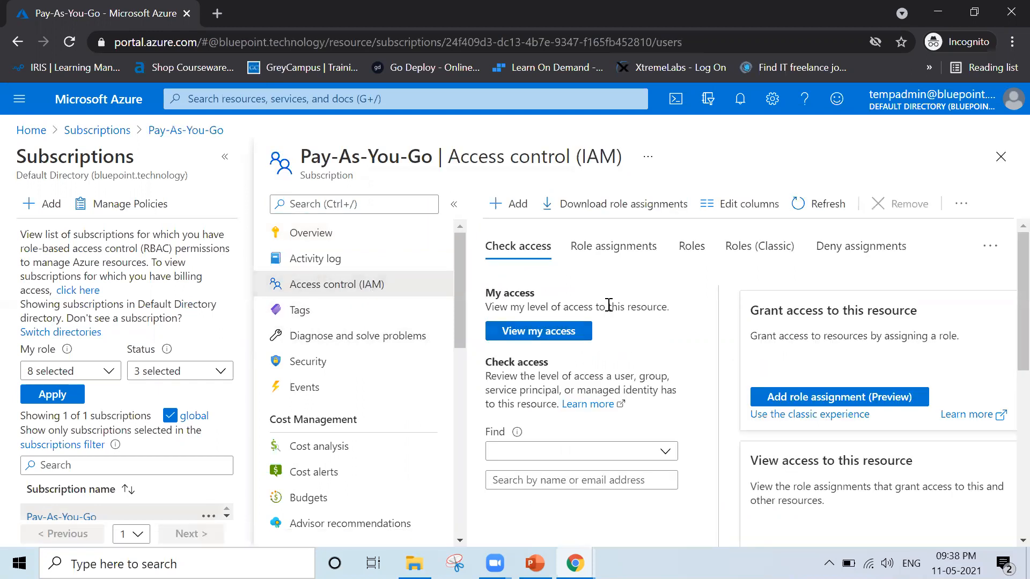
pyautogui.click(694, 247)
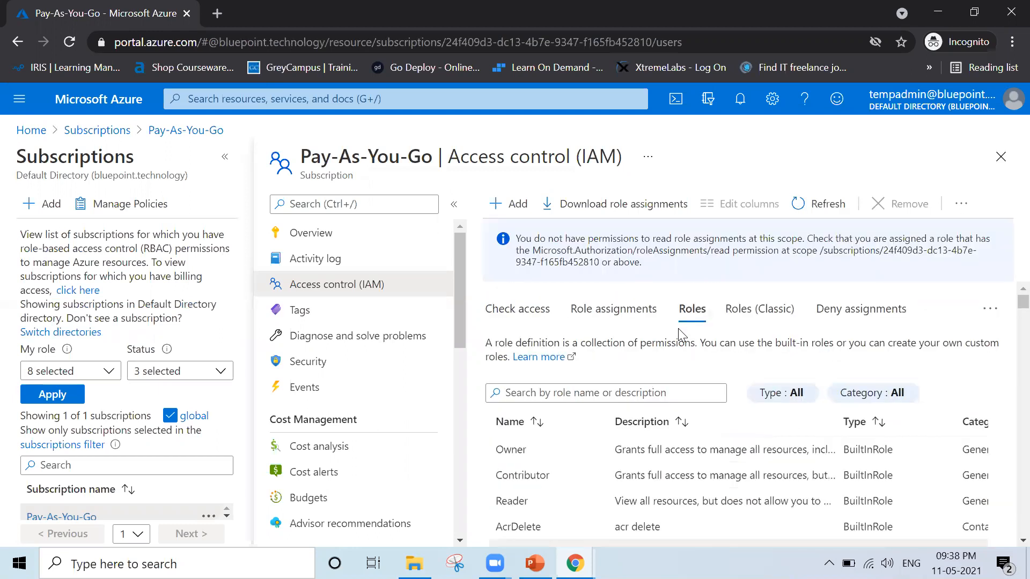
# Examine the names and descriptions of the built-in roles available for the Pay-As-You-Go subscription.
pyautogui.scroll(-1, 678, 329)
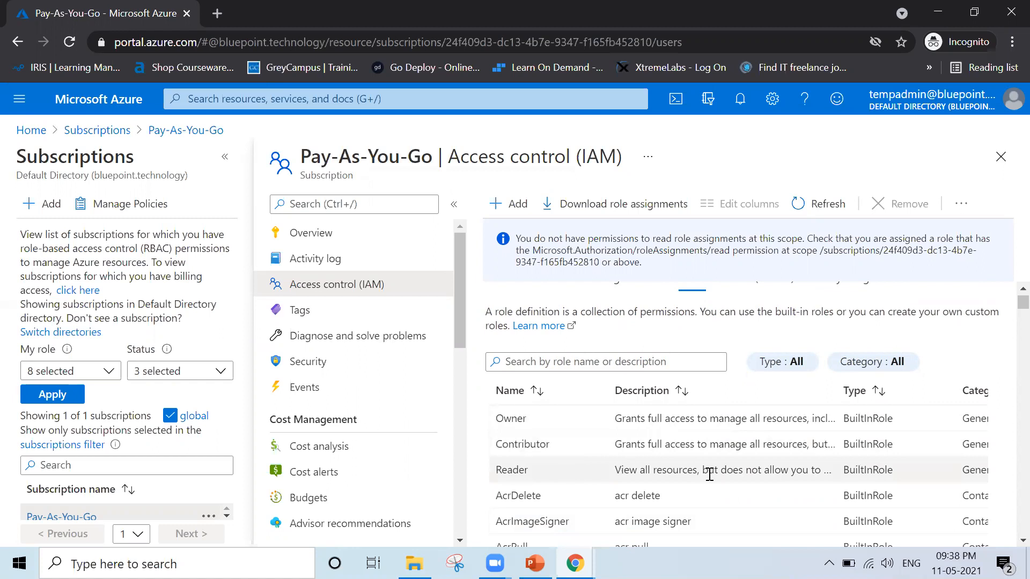
pyautogui.scroll(-8, 757, 474)
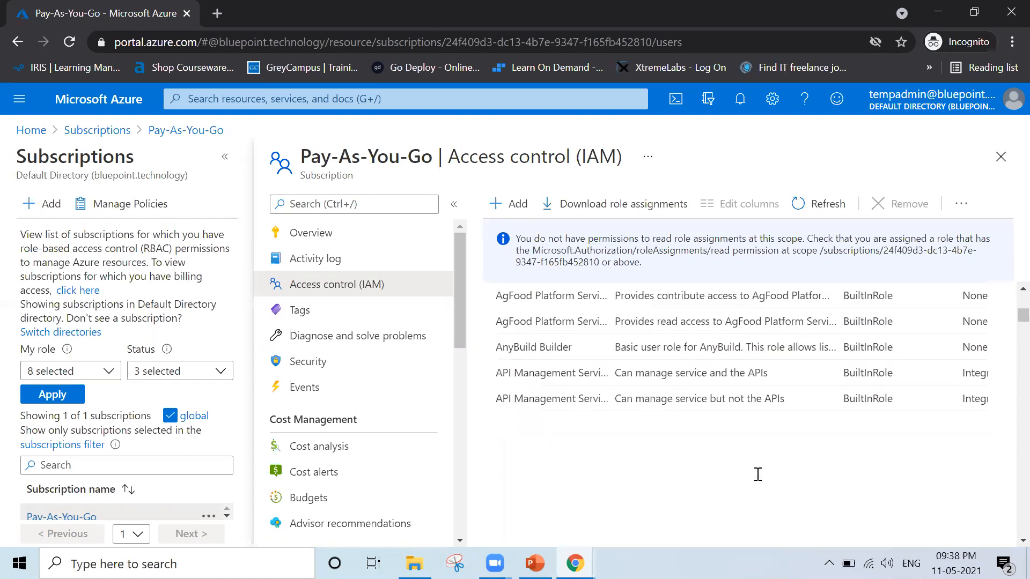
pyautogui.scroll(-10, 757, 474)
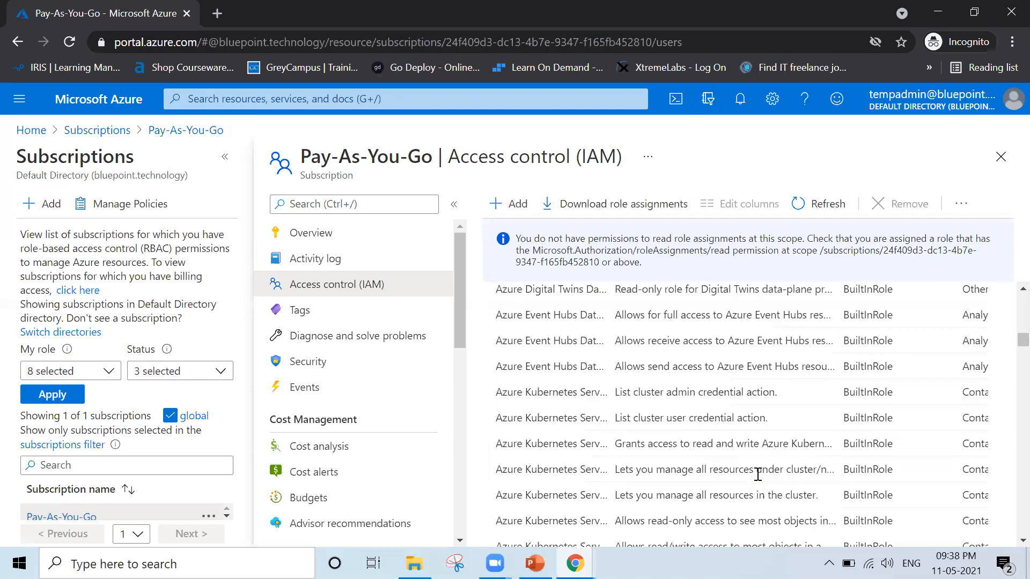
pyautogui.scroll(-10, 757, 474)
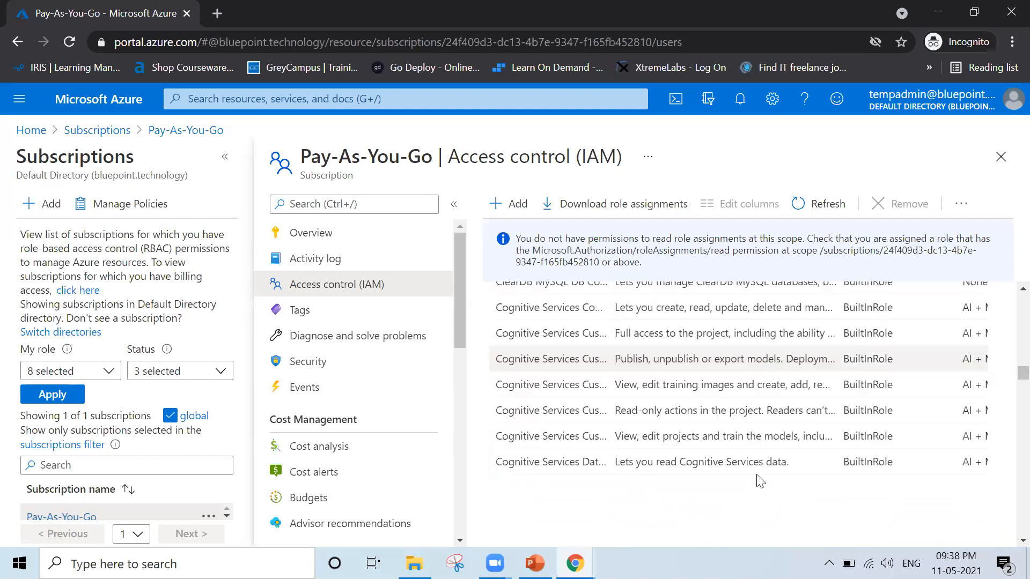
pyautogui.scroll(-10, 758, 480)
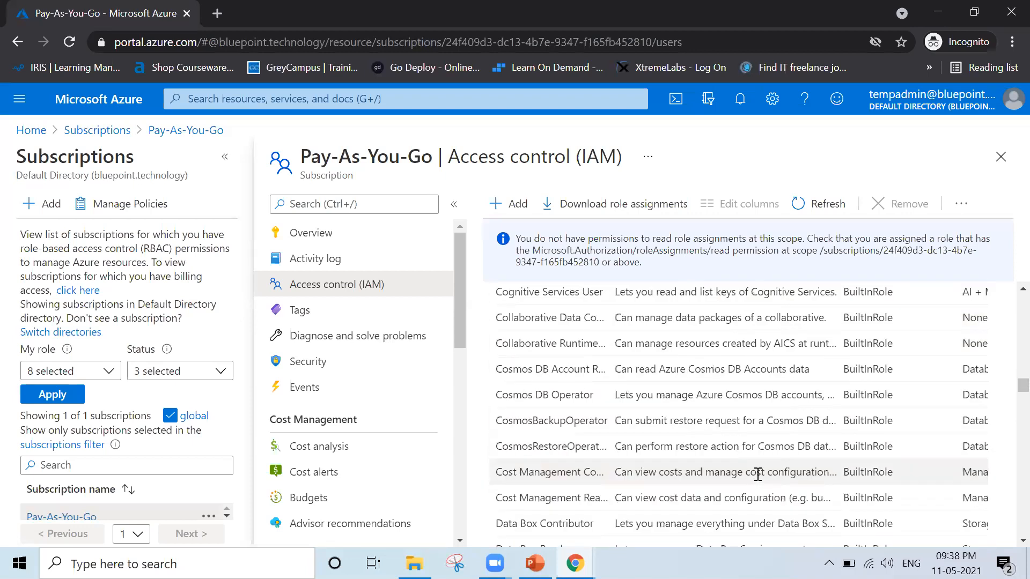
pyautogui.scroll(-5, 757, 480)
pyautogui.scroll(8, 757, 477)
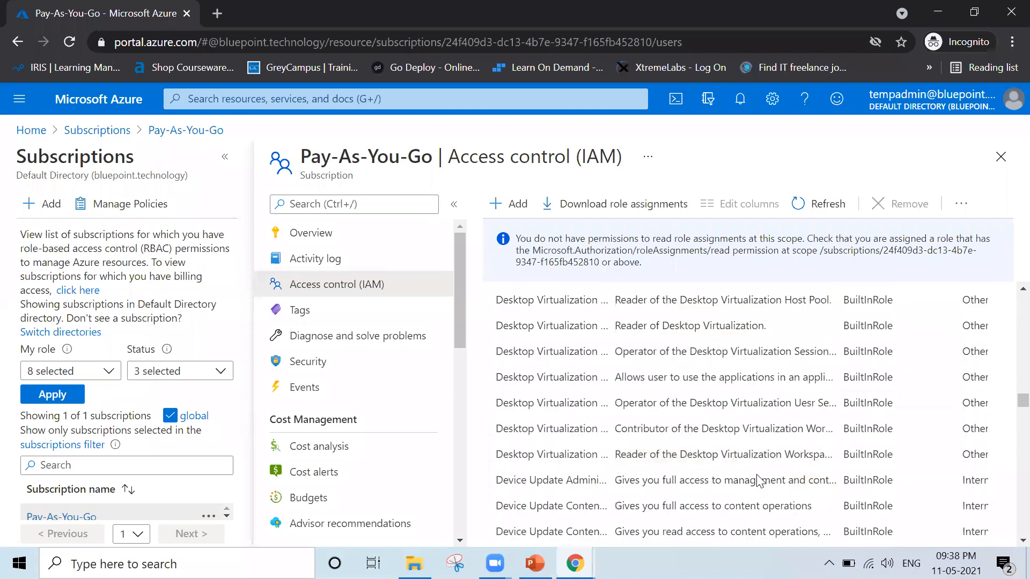
pyautogui.scroll(10, 757, 474)
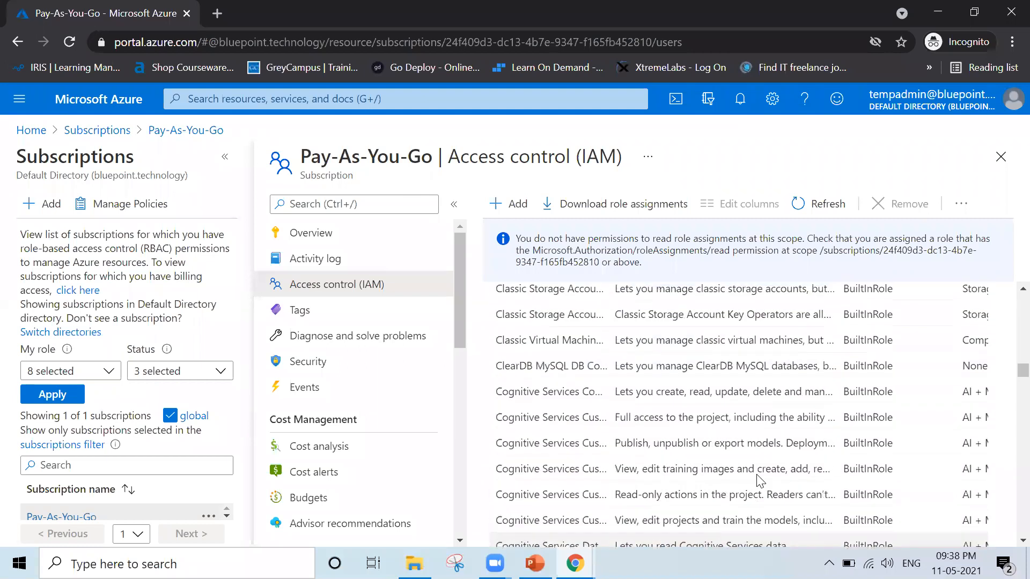
pyautogui.scroll(3, 756, 474)
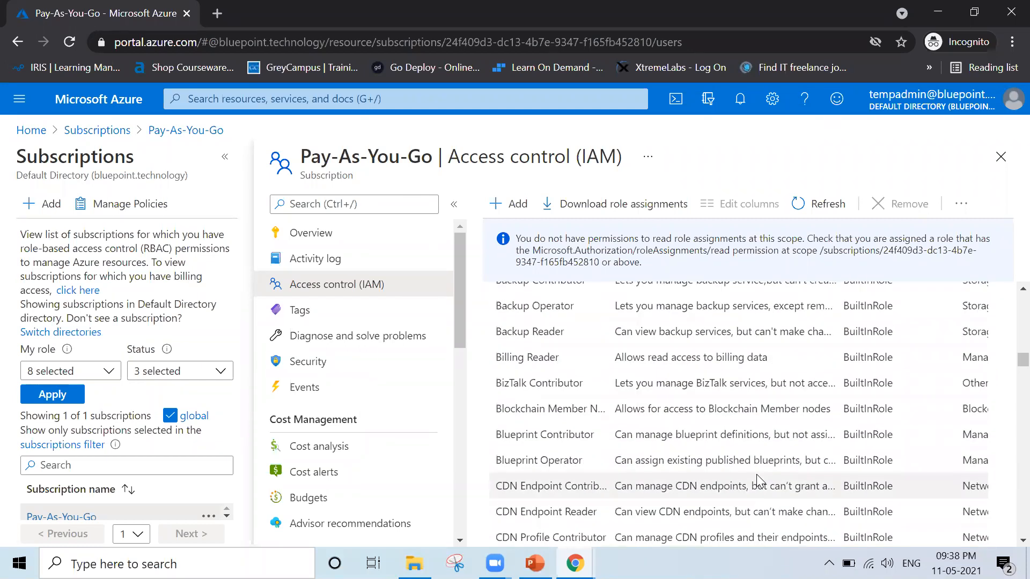
pyautogui.scroll(-7, 756, 474)
pyautogui.scroll(-7, 757, 479)
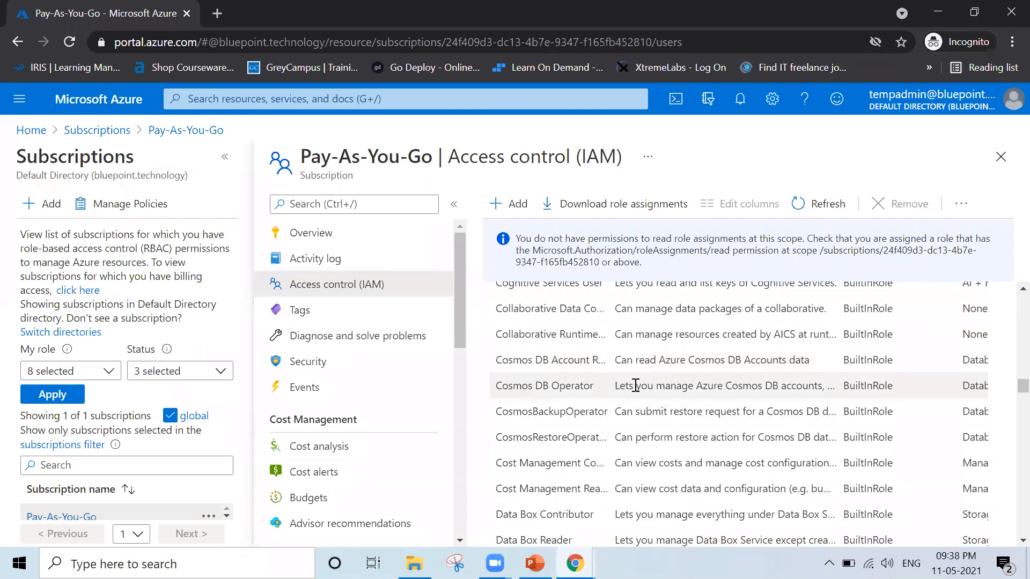
pyautogui.scroll(-15, 636, 386)
pyautogui.scroll(-15, 636, 385)
pyautogui.scroll(-10, 635, 385)
pyautogui.scroll(10, 637, 390)
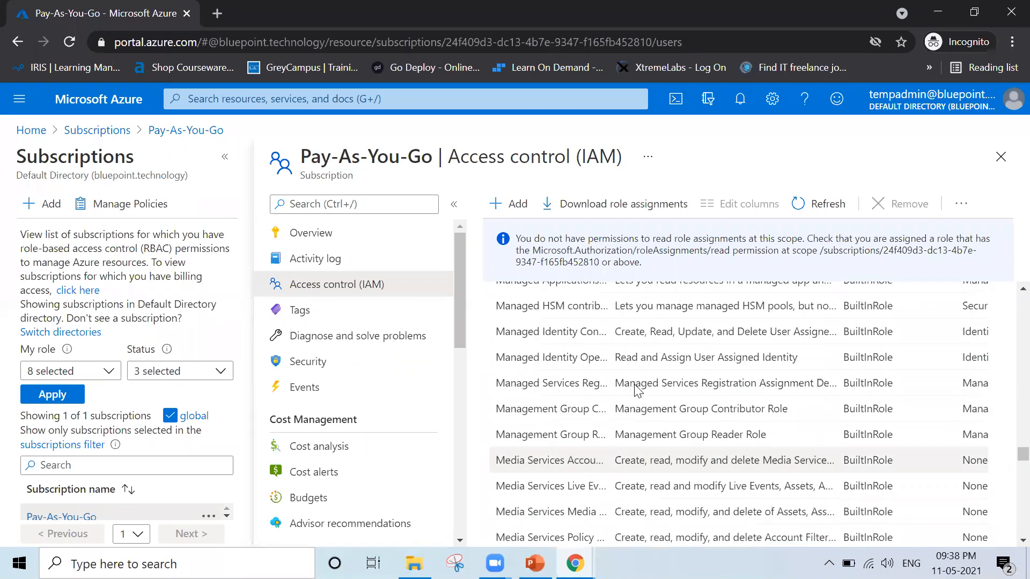
pyautogui.scroll(2, 637, 390)
pyautogui.scroll(6, 636, 385)
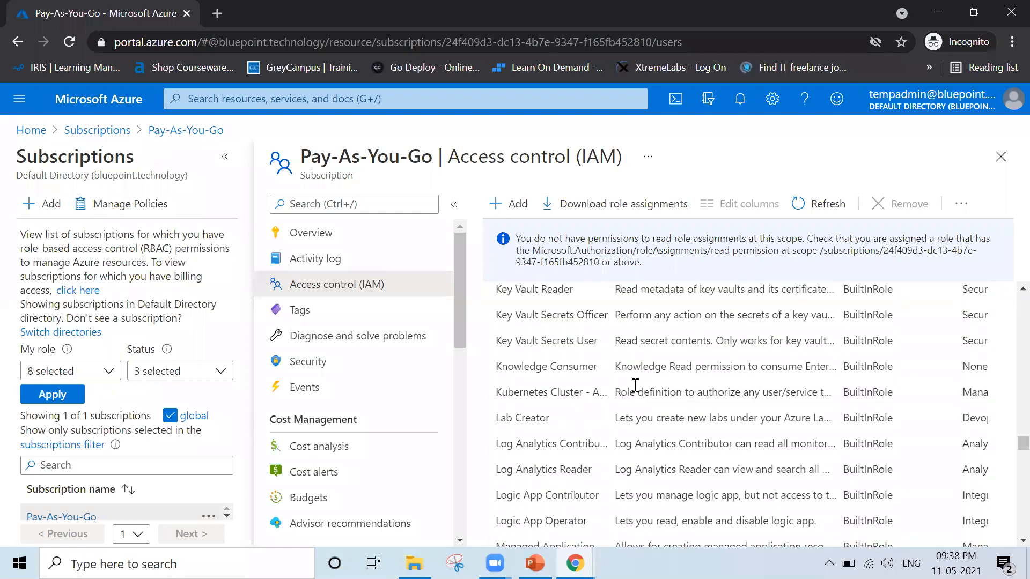
pyautogui.scroll(-9, 635, 385)
pyautogui.scroll(-10, 636, 385)
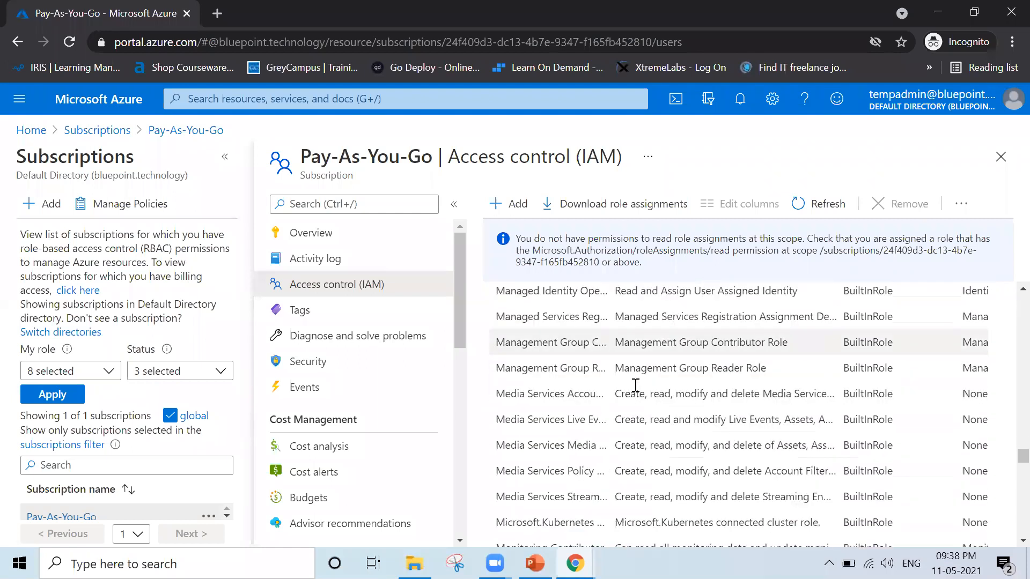
pyautogui.scroll(-8, 636, 386)
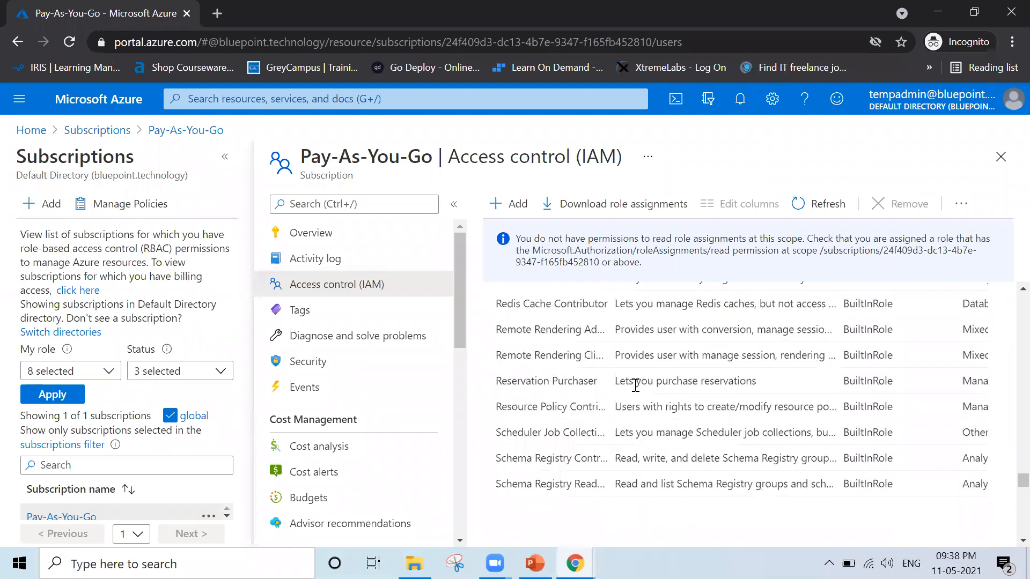
pyautogui.scroll(8, 637, 390)
pyautogui.scroll(20, 637, 390)
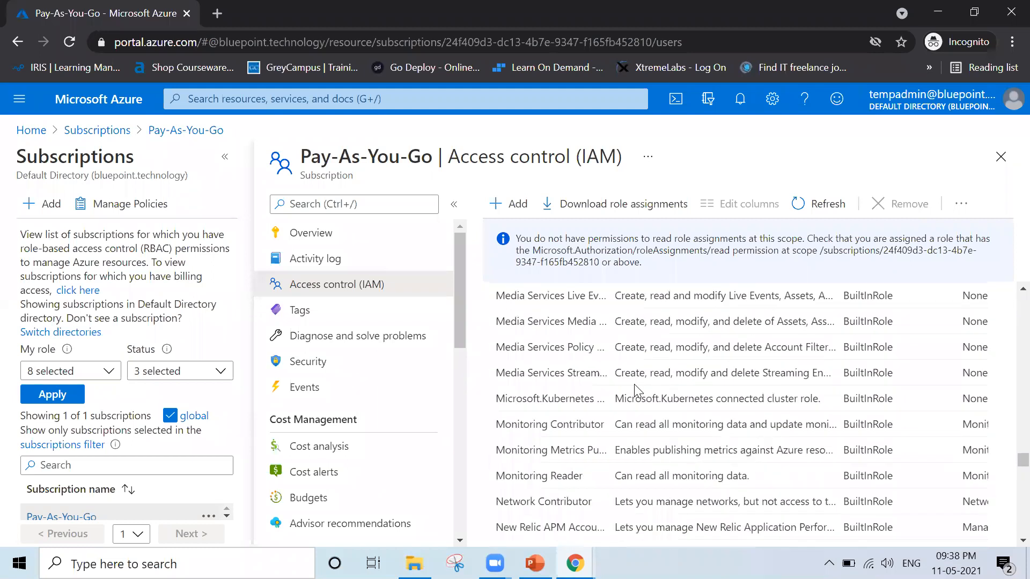
# Search the subscription's roles for "network" and review the matching roles, including Network Contributor.
pyautogui.click(613, 391)
pyautogui.write('networ')
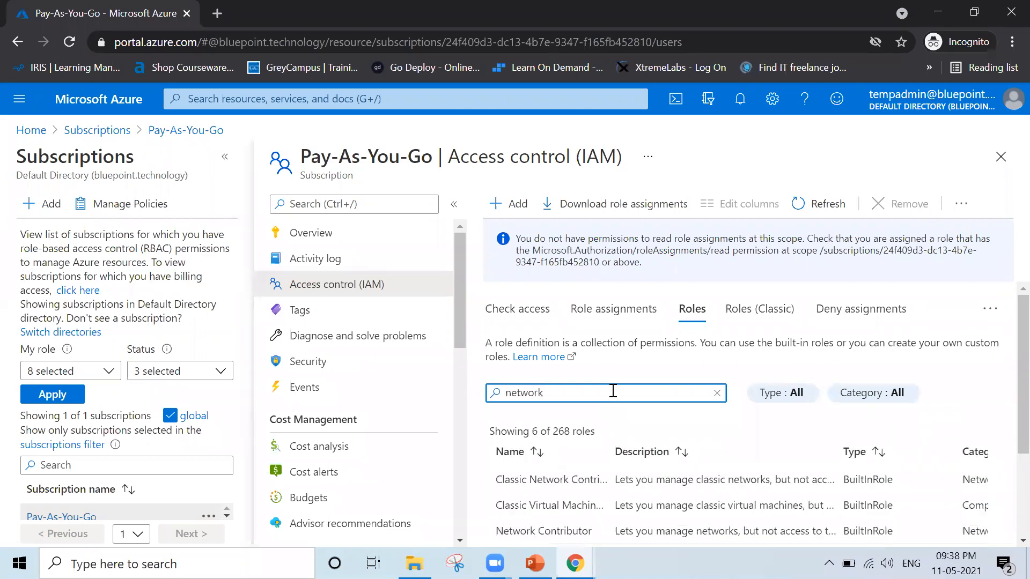
pyautogui.write('k')
pyautogui.scroll(-2, 615, 395)
pyautogui.scroll(-1, 614, 396)
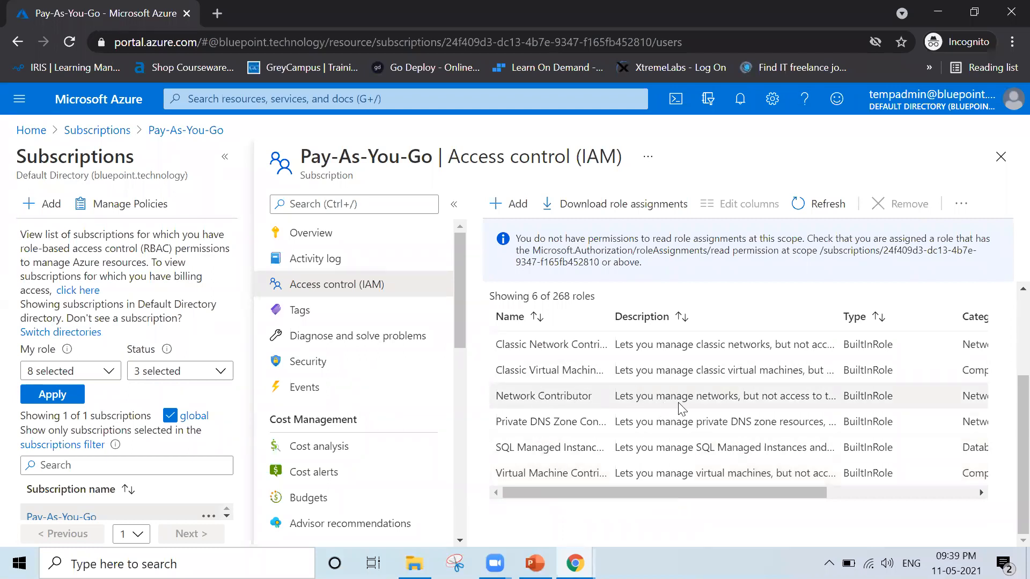
# Widen the role list's Description column, read Network Contributor's full description, and close the Pay-As-You-Go subscription's access control page.
pyautogui.click(524, 398)
pyautogui.doubleClick(679, 395)
pyautogui.click(841, 310)
pyautogui.moveTo(848, 310); pyautogui.dragTo(948, 320)
pyautogui.moveTo(871, 389); pyautogui.dragTo(606, 396)
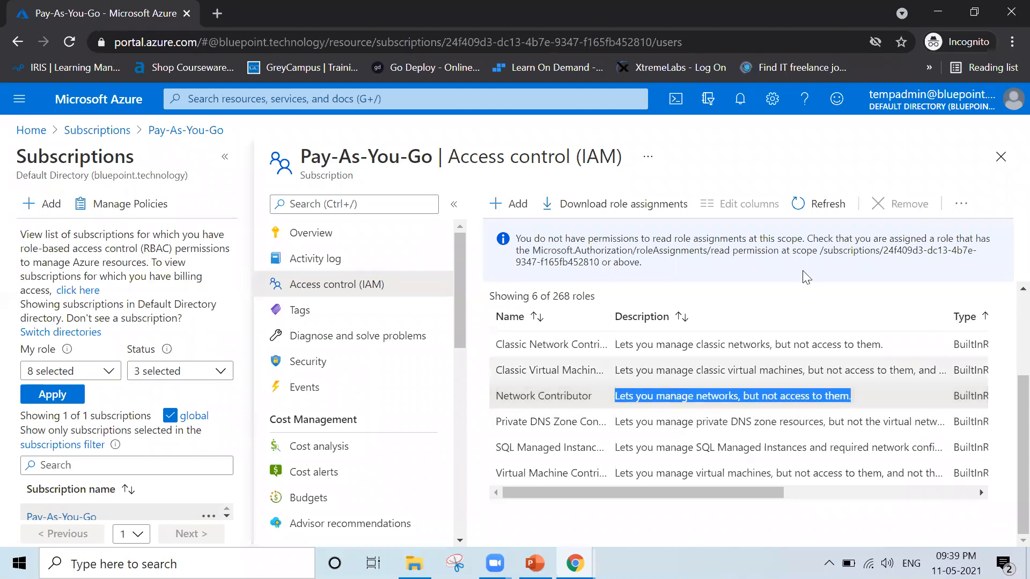
pyautogui.click(1000, 158)
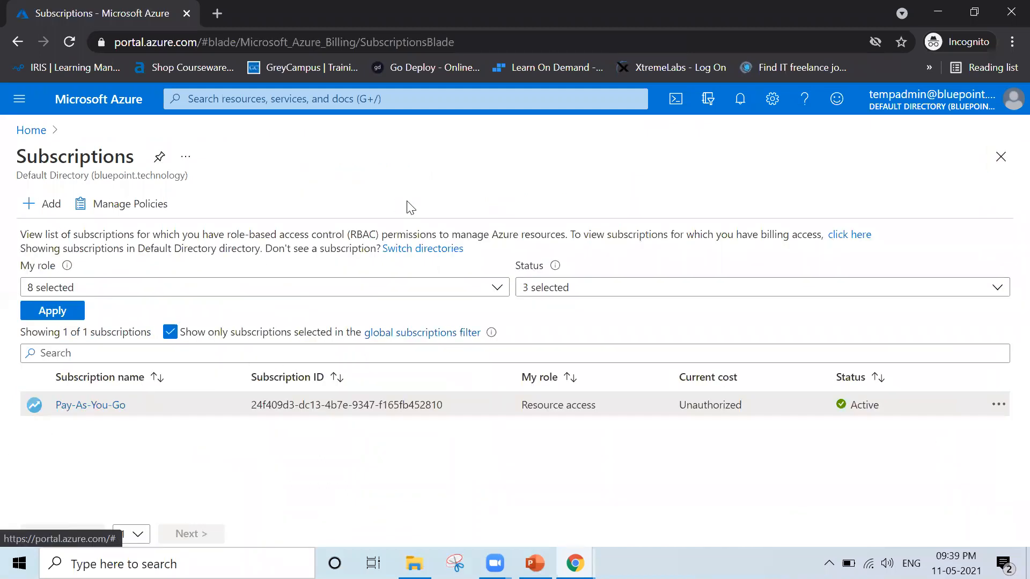
# Sign out of the Temp Admin account and sign back in to the portal with the other saved account, entering its password.
pyautogui.click(1008, 106)
pyautogui.click(1005, 137)
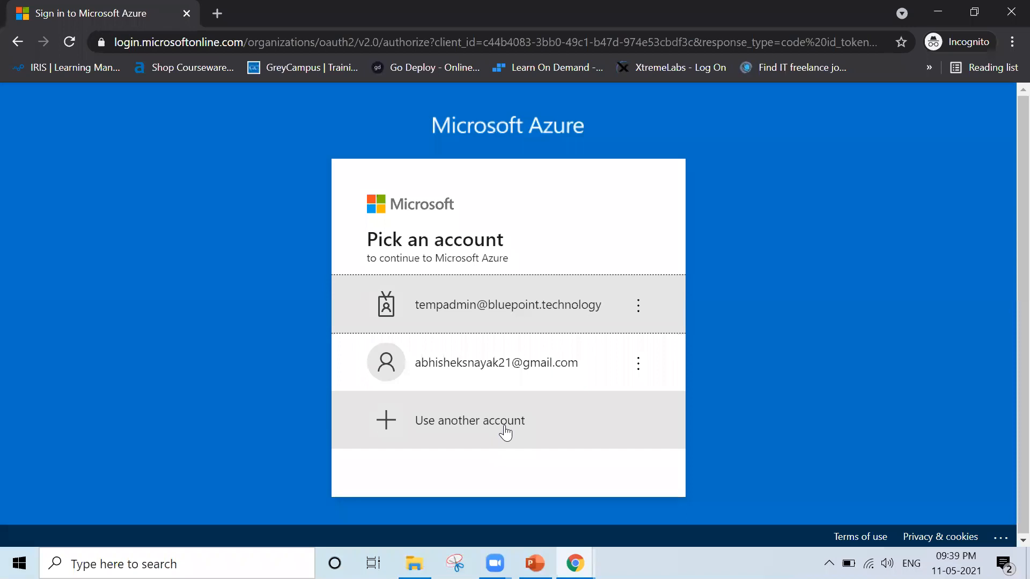
pyautogui.click(455, 363)
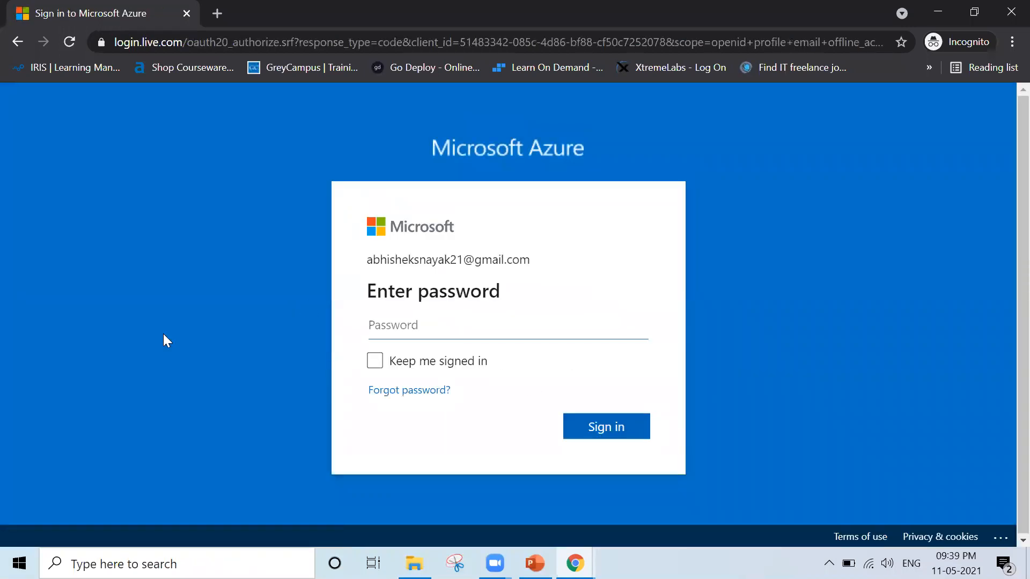
pyautogui.write('•')
pyautogui.press('Return')
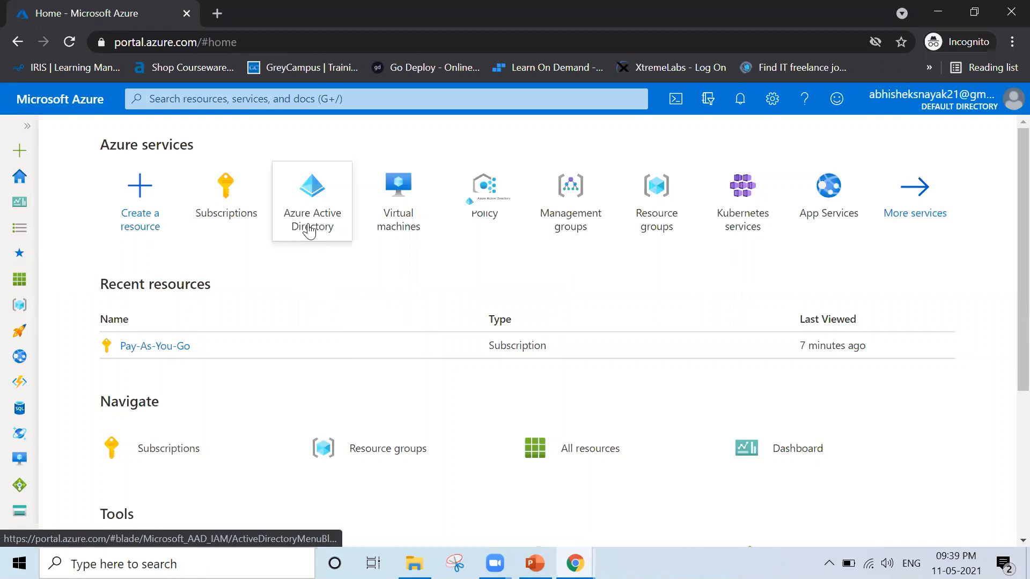
# Open the list of all users in the Azure Active Directory default directory.
pyautogui.moveTo(309, 230)
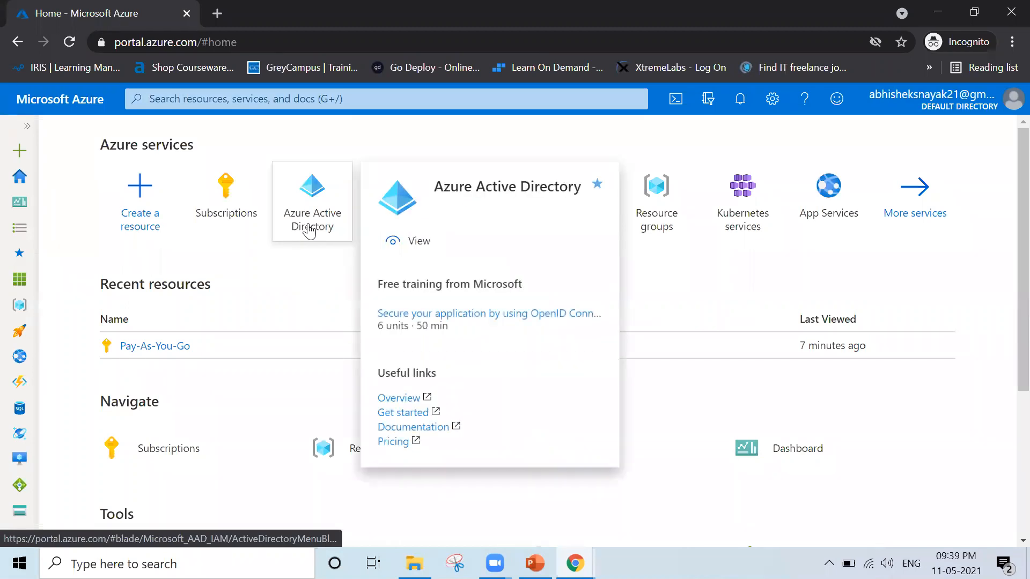
pyautogui.click(309, 230)
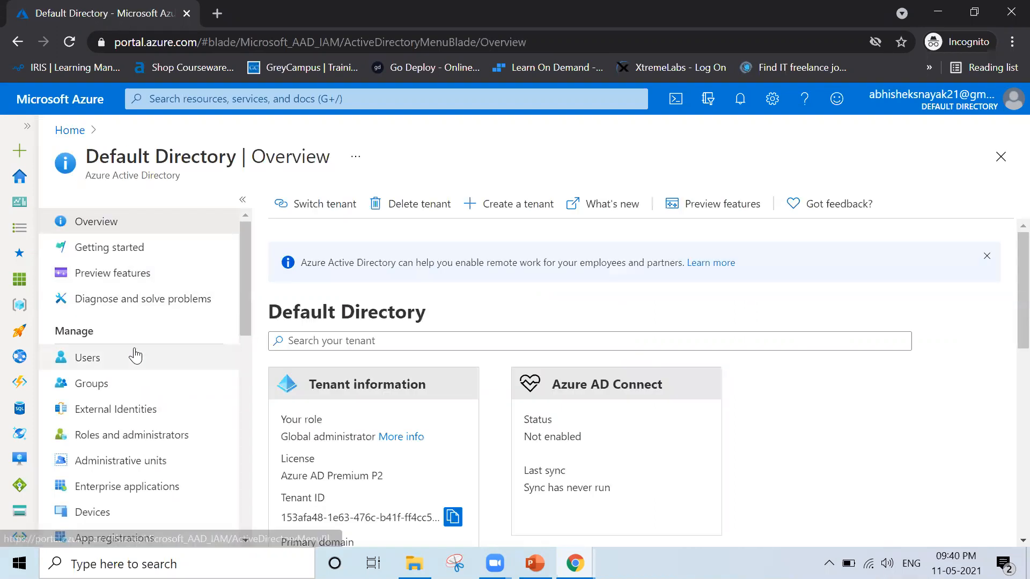
pyautogui.click(134, 356)
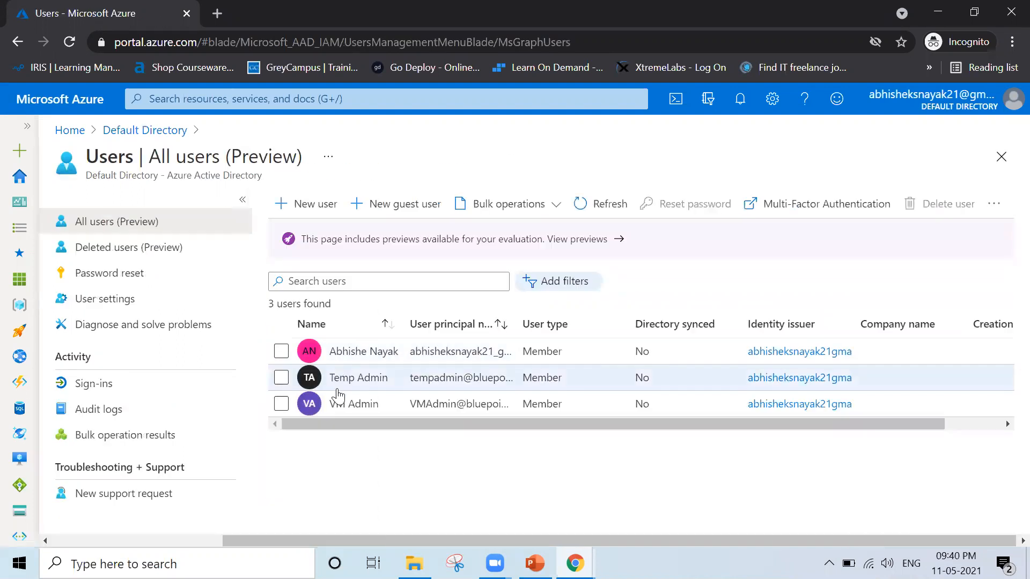
# Review the multi-factor authentication options for Temp Admin and the MFA service settings, then return to the users list.
pyautogui.click(848, 212)
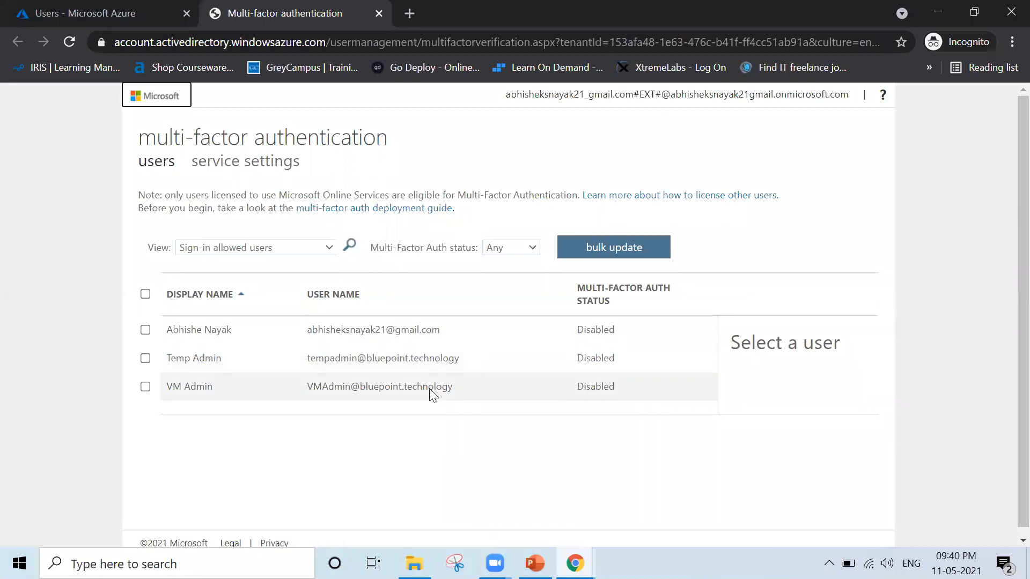
pyautogui.click(396, 358)
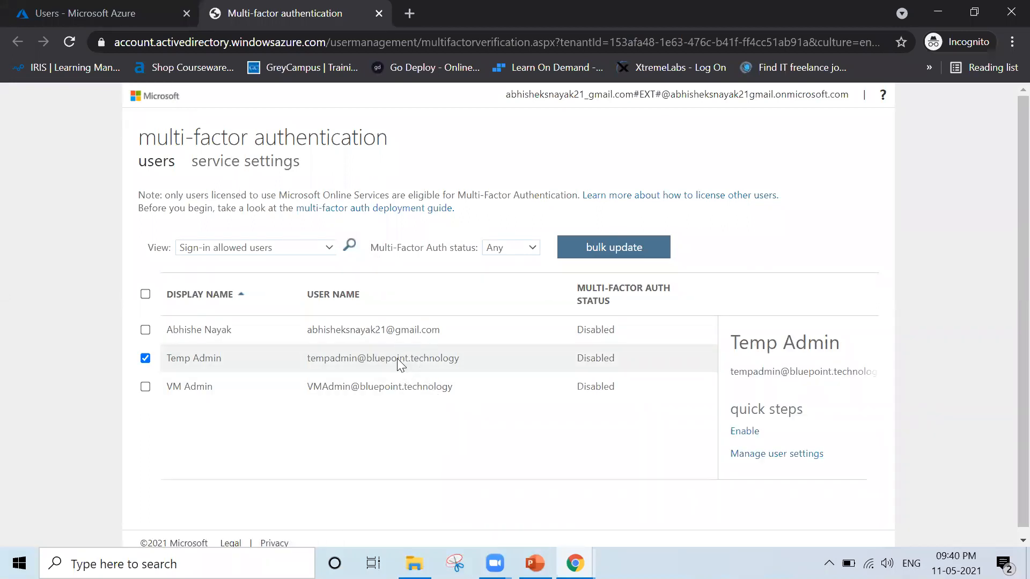
pyautogui.click(270, 167)
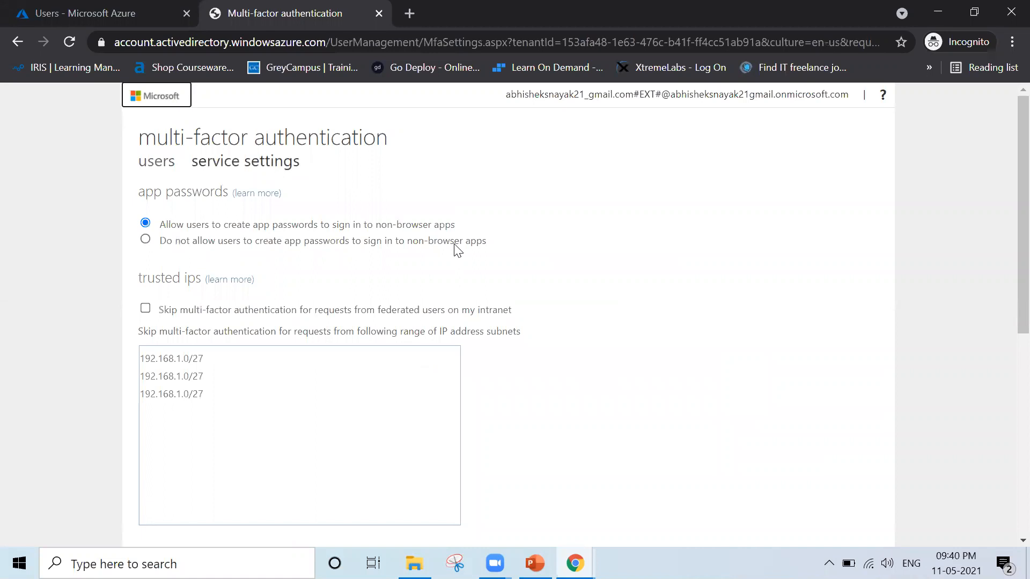
pyautogui.hotkey('ctrl', 'w')
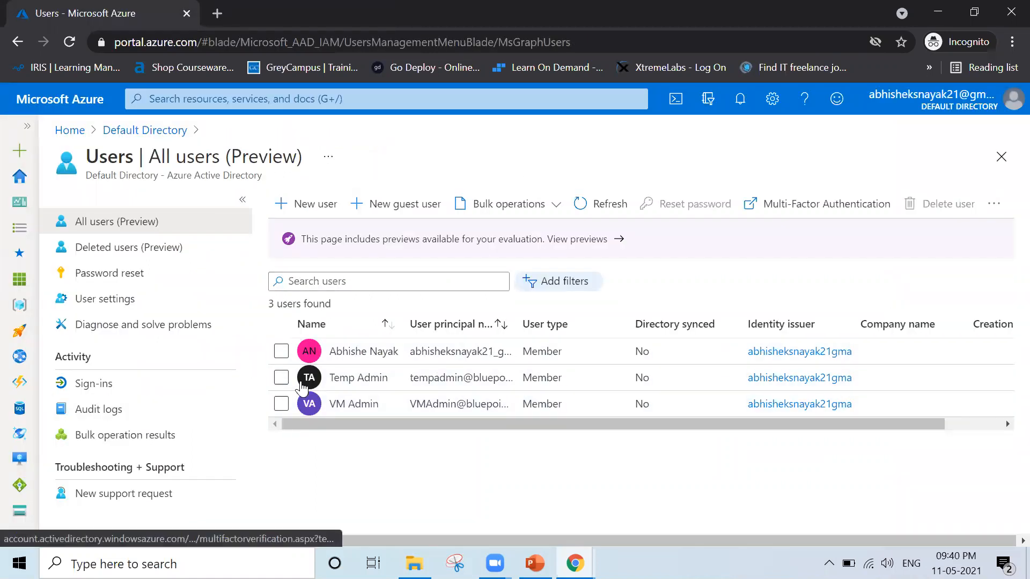
# Review the authentication methods on Temp Admin's user page, then return to the users list.
pyautogui.click(348, 382)
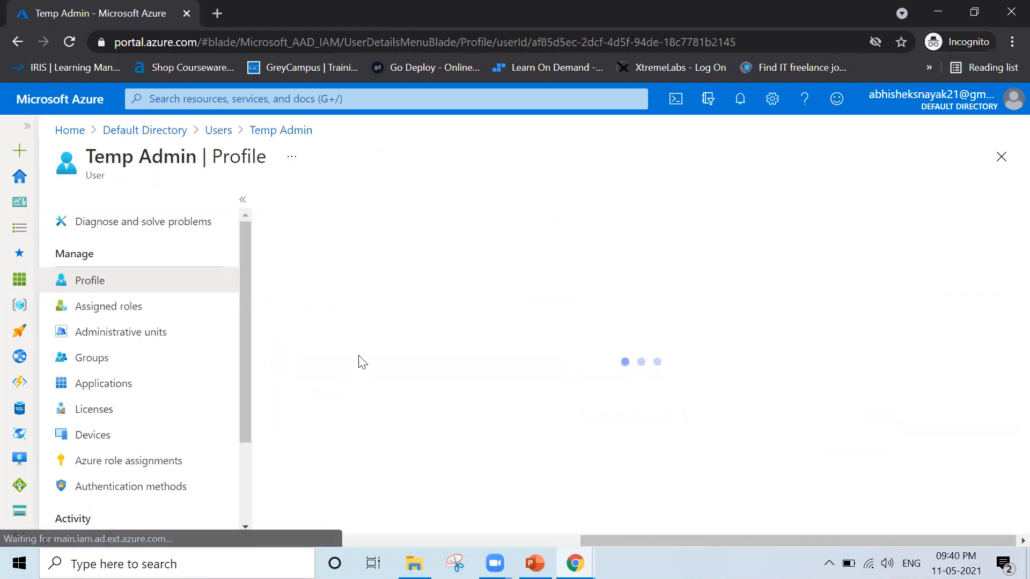
pyautogui.scroll(-2, 101, 441)
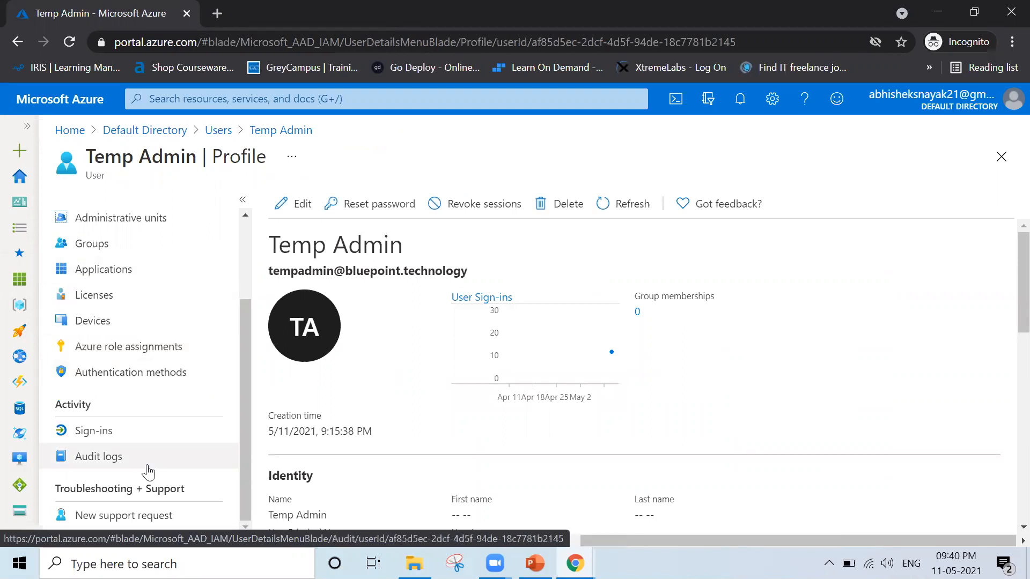
pyautogui.click(144, 380)
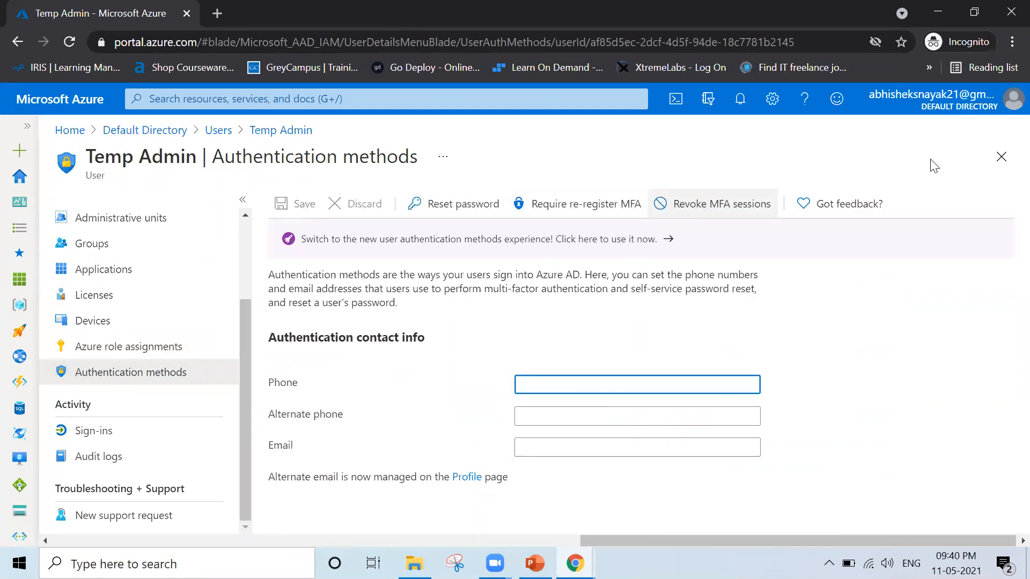
pyautogui.click(1001, 156)
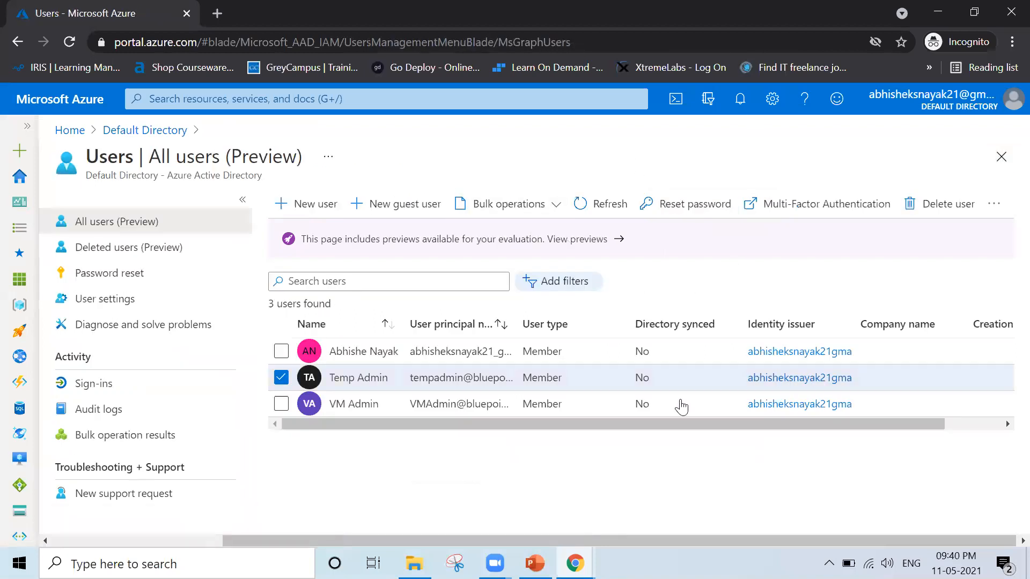
# Switch to PowerPoint and start the slide show from the RBAC Authentication slide.
pyautogui.click(535, 563)
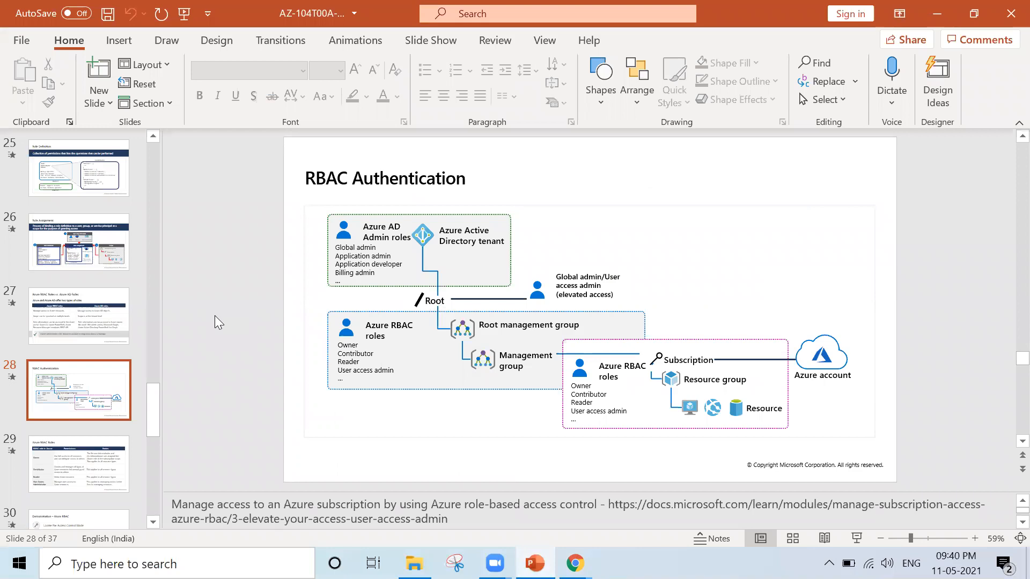
pyautogui.hotkey('shift', 'F5')
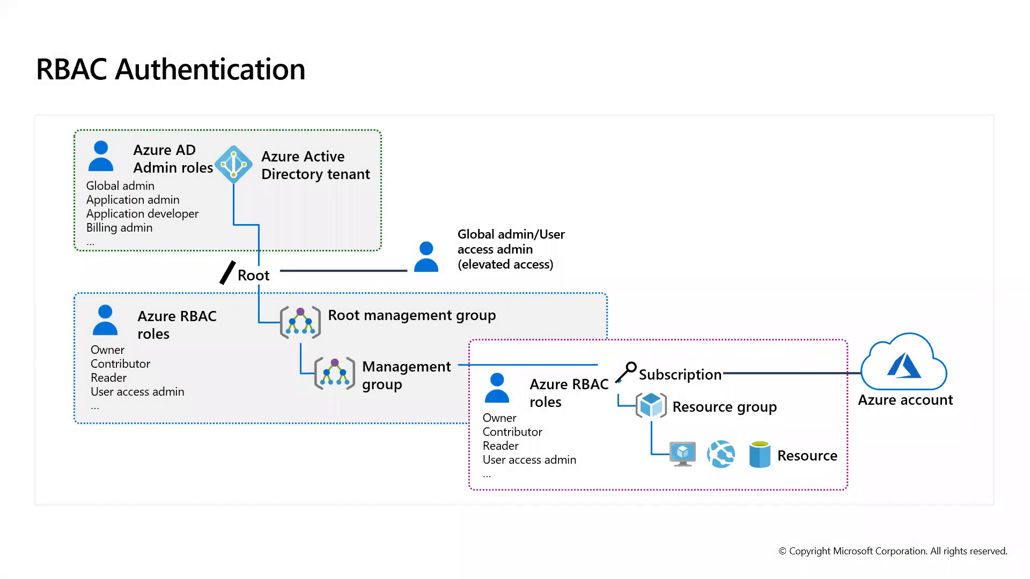
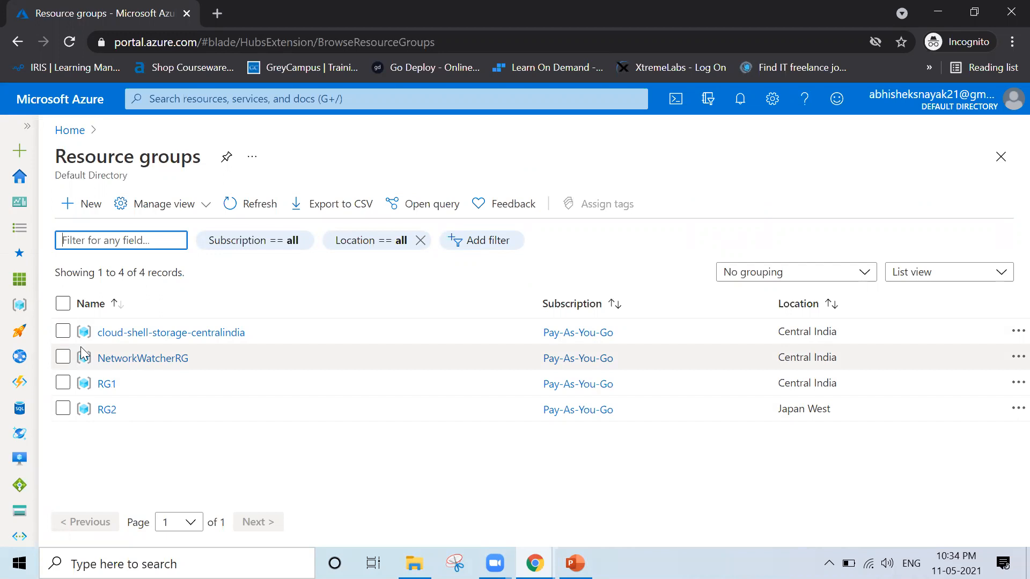
# Expand the portal's service navigation, go to the virtual networks list and start creating a new virtual network.
pyautogui.click(22, 131)
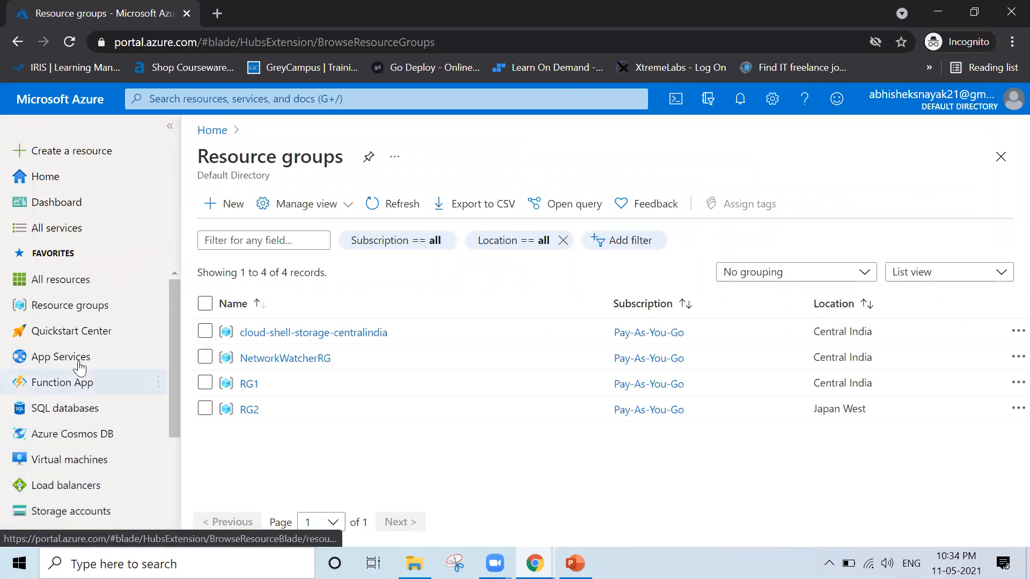
pyautogui.scroll(-2, 82, 341)
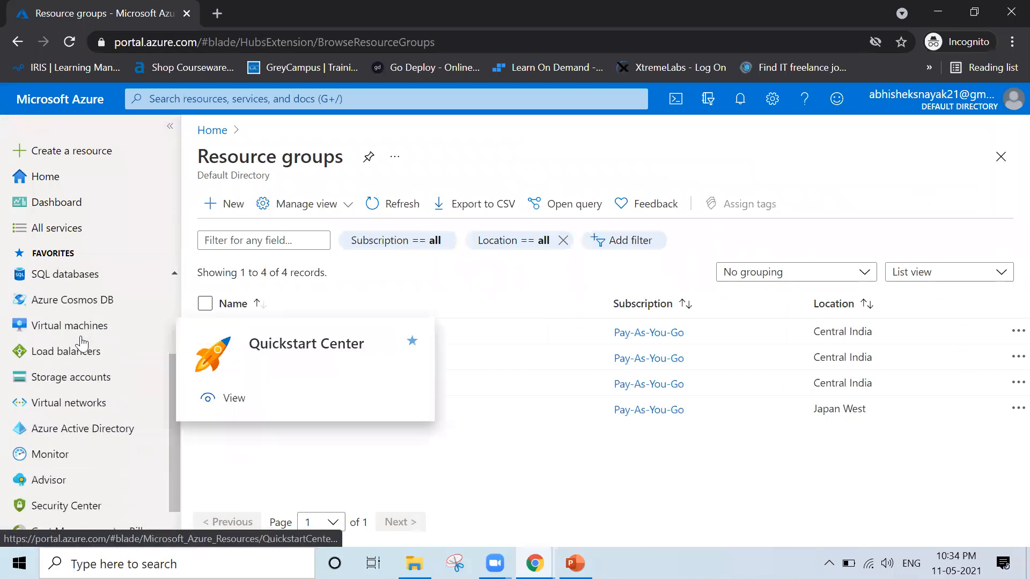
pyautogui.click(75, 401)
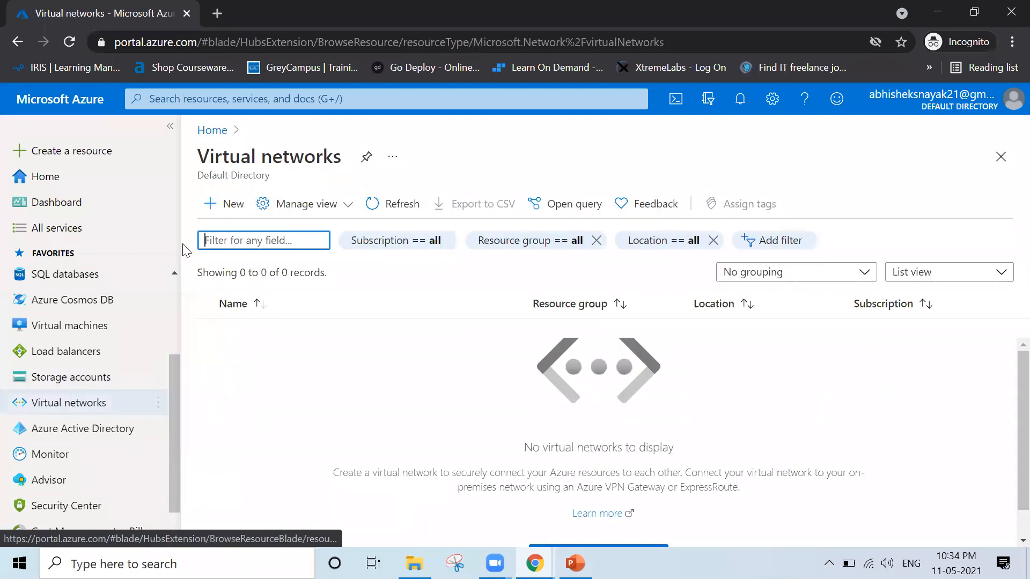
pyautogui.click(220, 215)
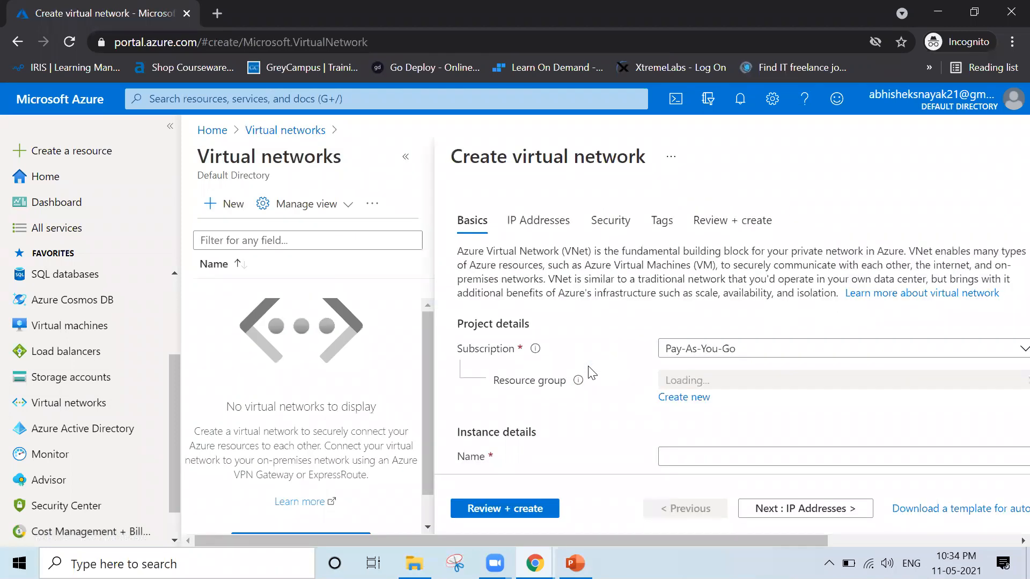
# Create a virtual network named TestNW1 in resource group RG1, keeping the default region and IP address settings.
pyautogui.click(724, 381)
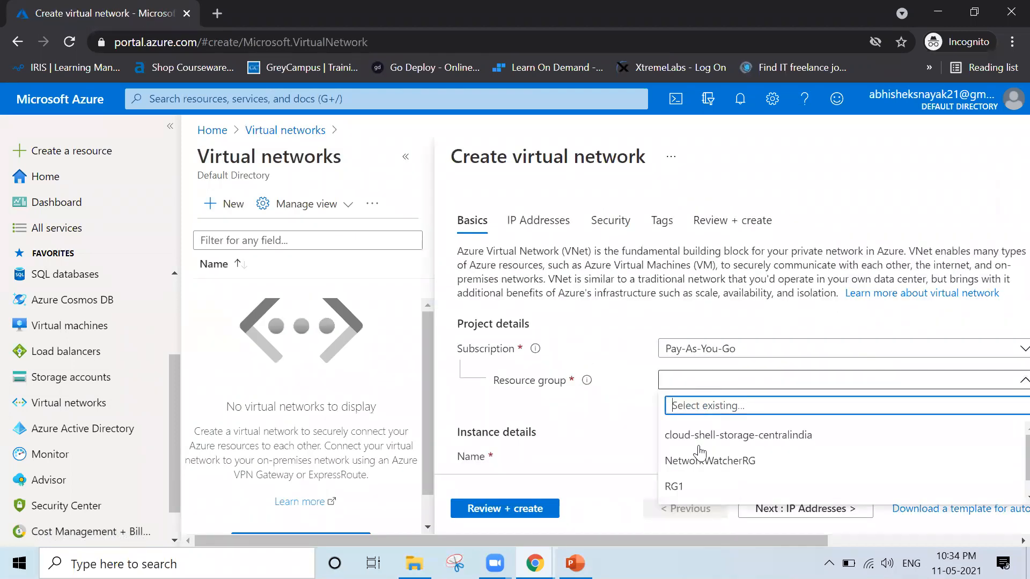
pyautogui.click(693, 487)
pyautogui.click(684, 462)
pyautogui.write('TestNW1')
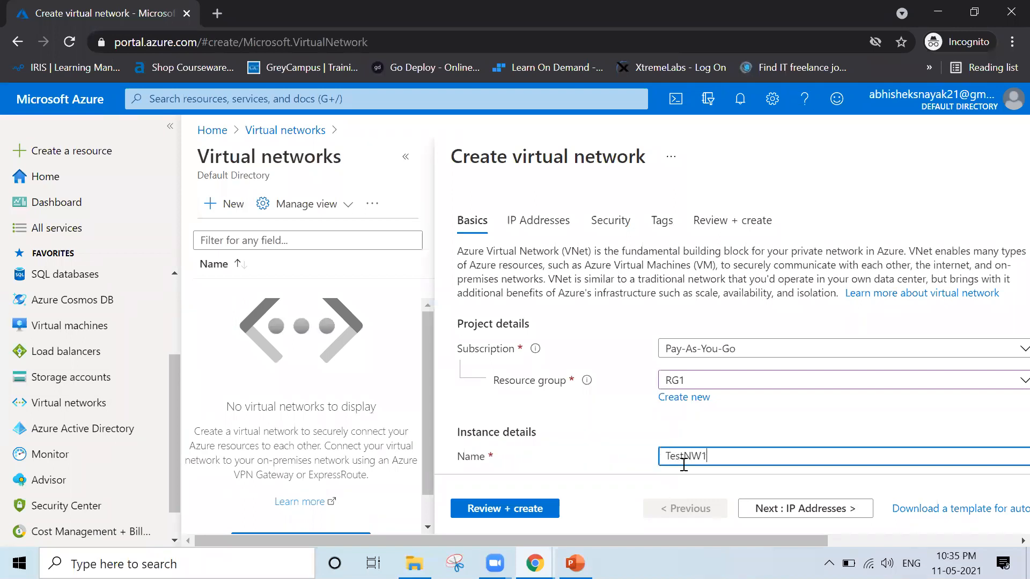
pyautogui.scroll(-1, 684, 464)
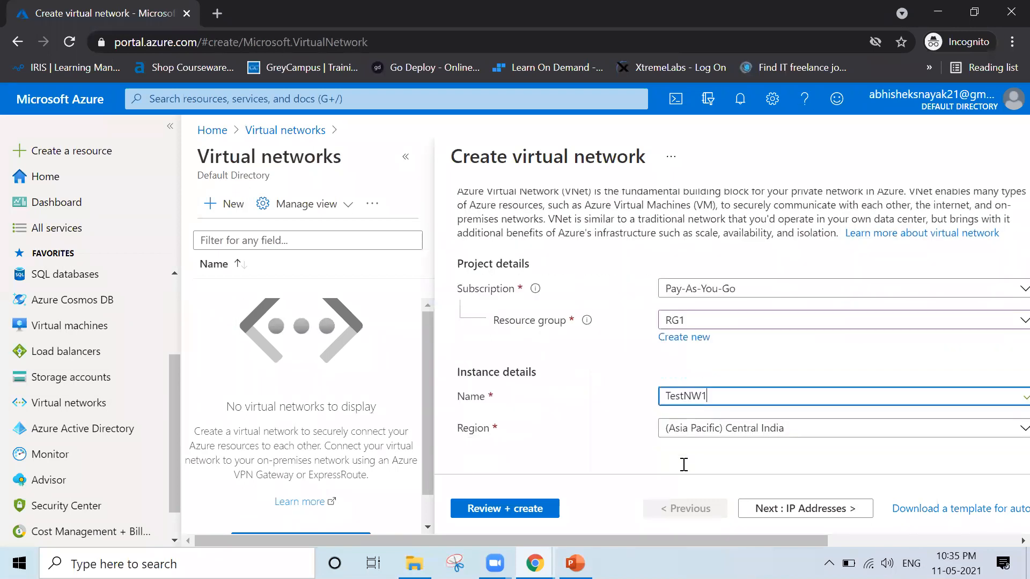
pyautogui.click(528, 515)
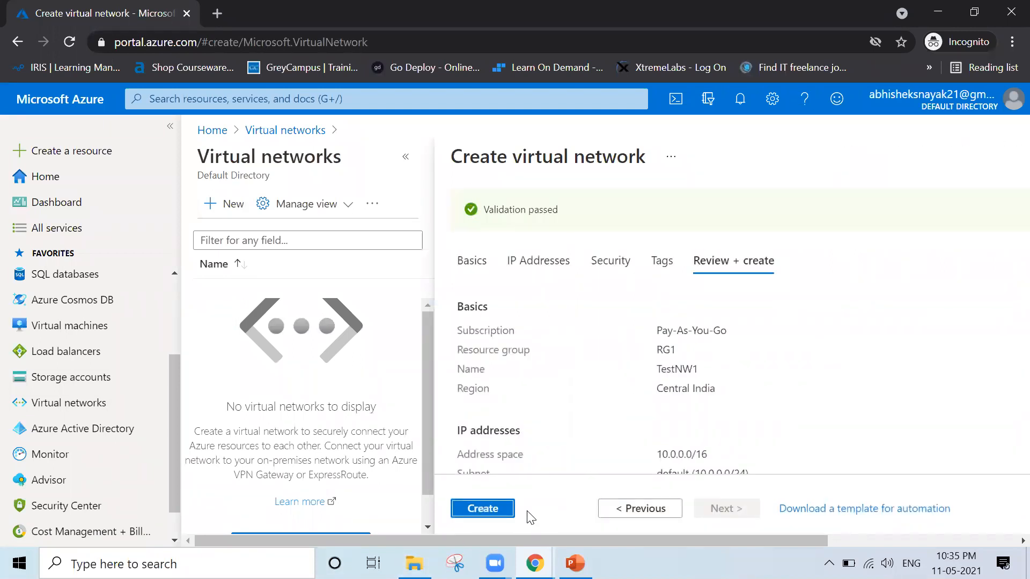
pyautogui.click(483, 507)
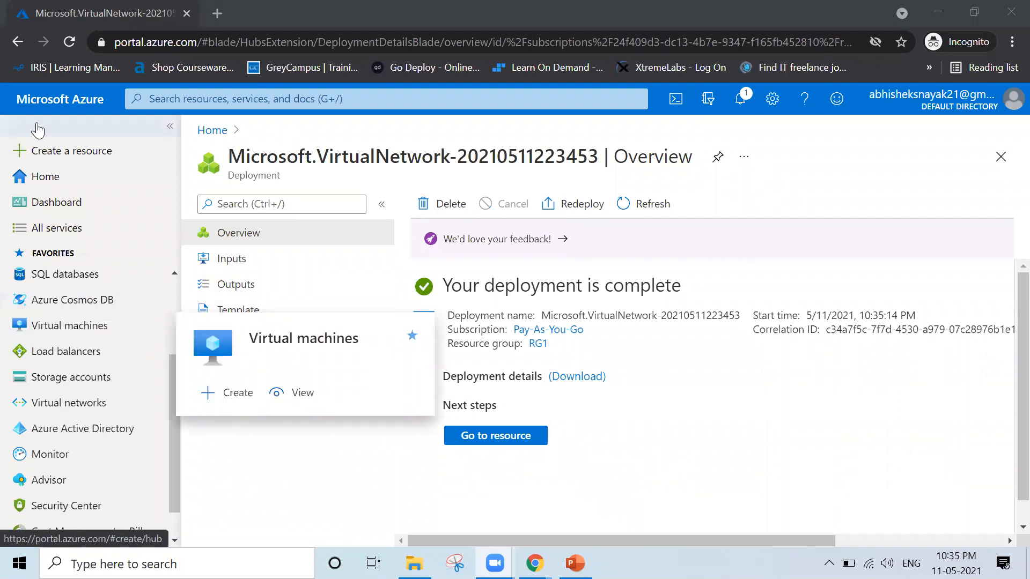
# Check the resource groups list, then check which resource group TestNW1 belongs to in the virtual networks list.
pyautogui.click(199, 134)
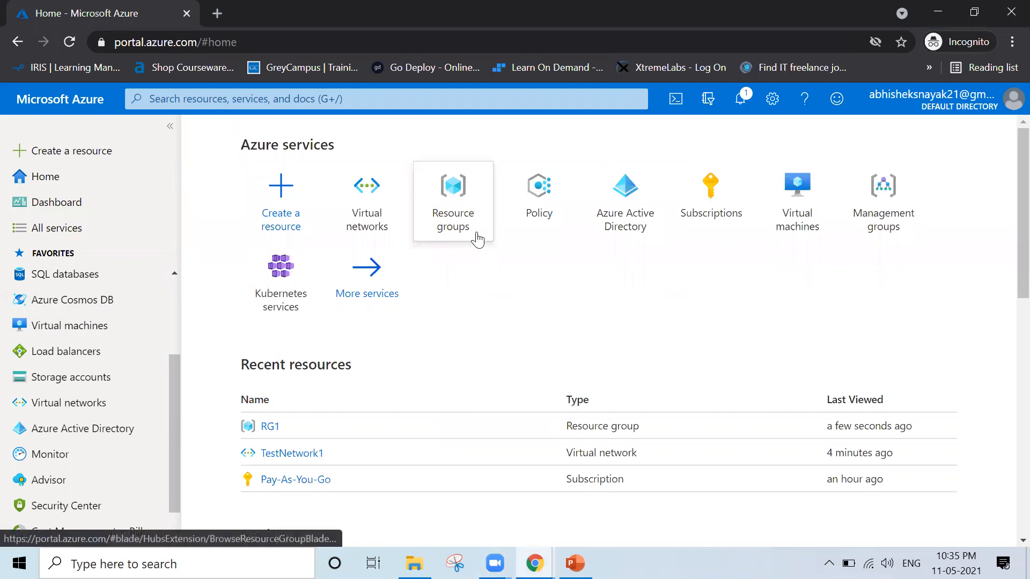
pyautogui.click(477, 239)
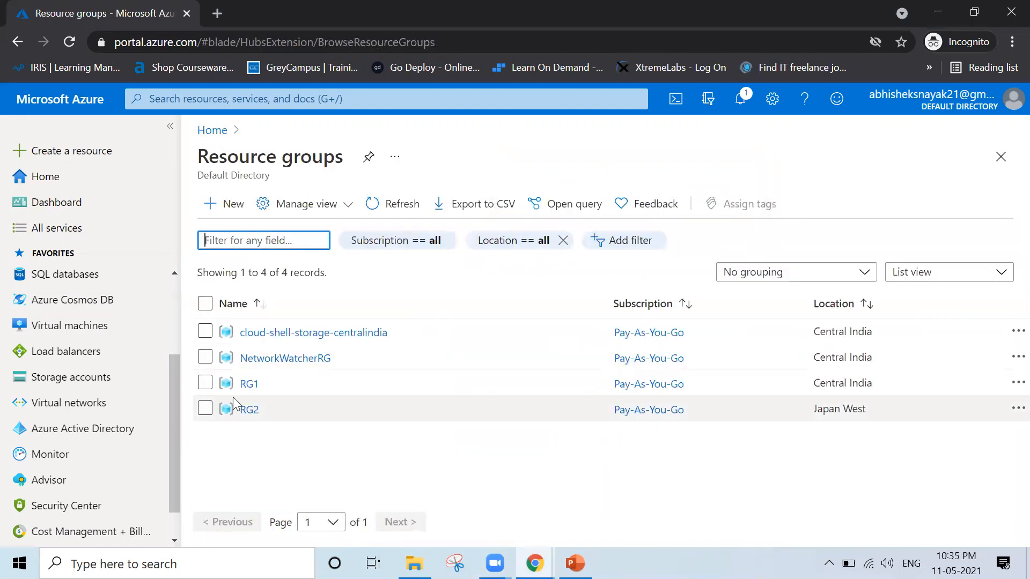
pyautogui.click(59, 406)
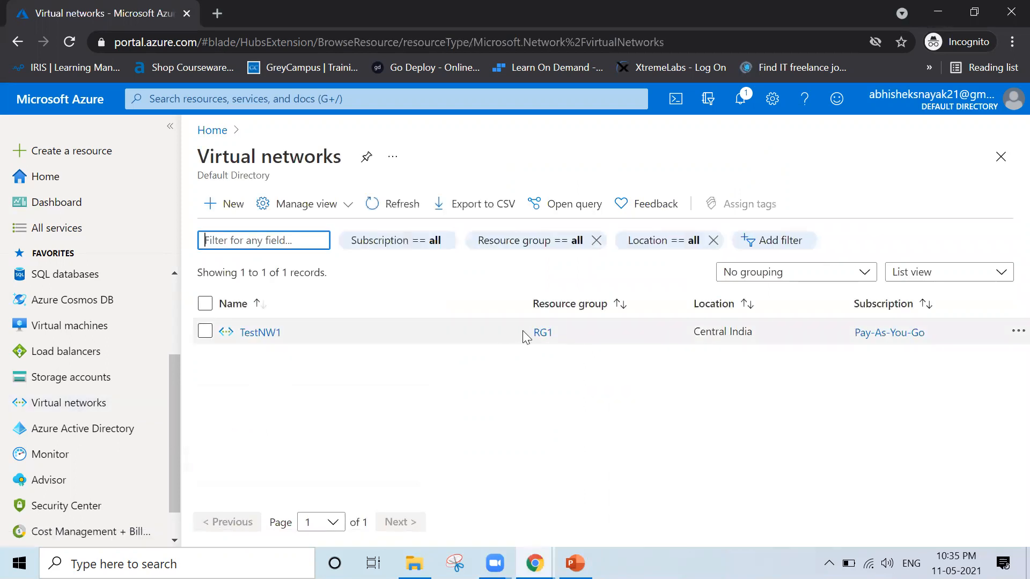
pyautogui.moveTo(522, 330); pyautogui.dragTo(563, 328)
pyautogui.click(580, 365)
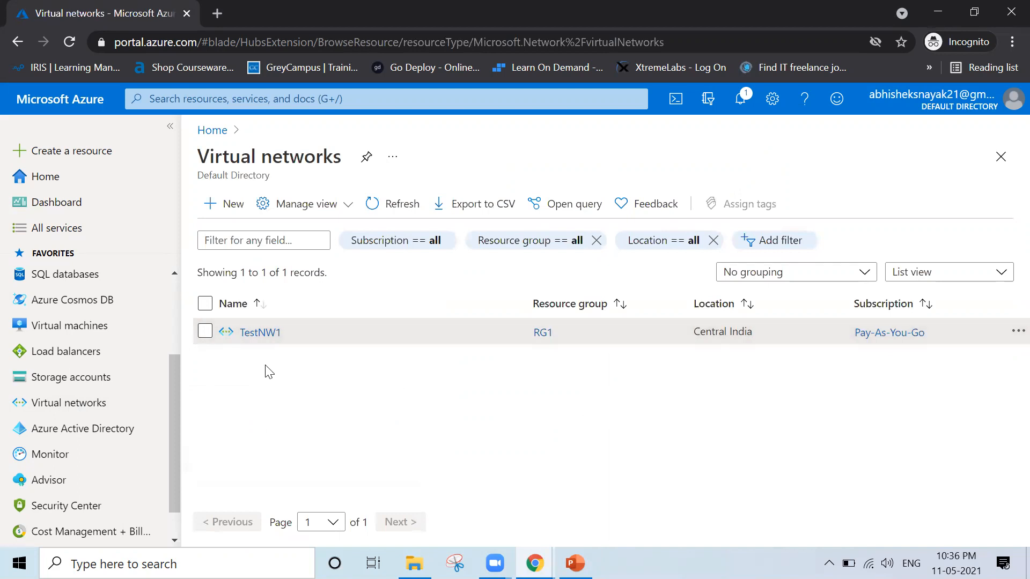
# Open the TestNW1 virtual network and examine its move options, resource group and location.
pyautogui.click(259, 336)
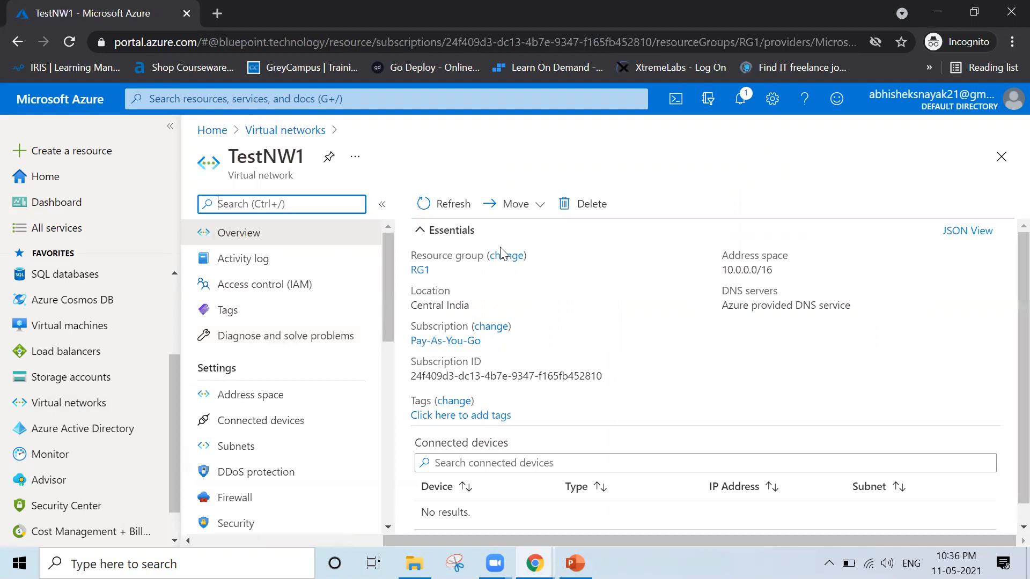
pyautogui.click(538, 214)
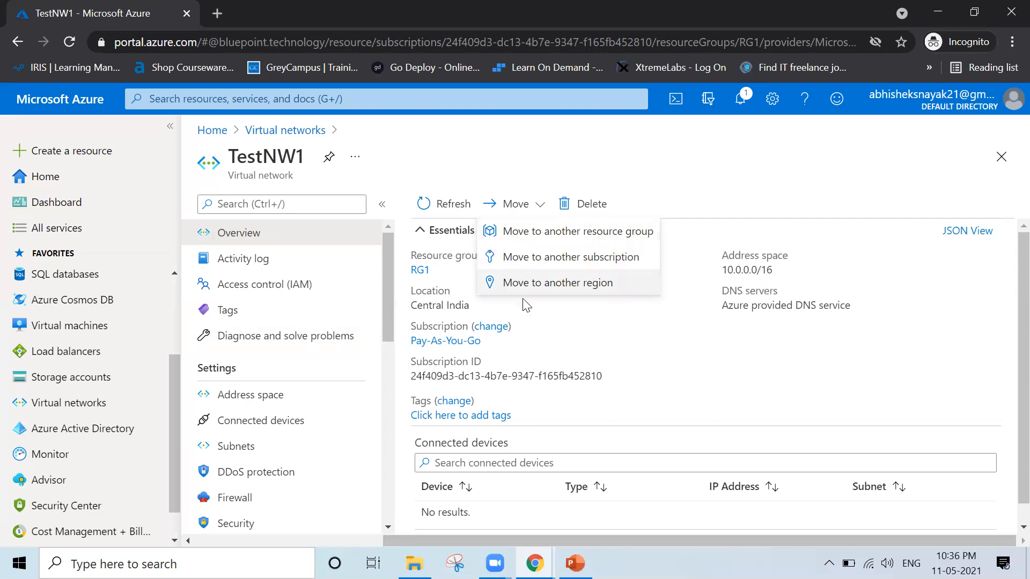
pyautogui.click(710, 358)
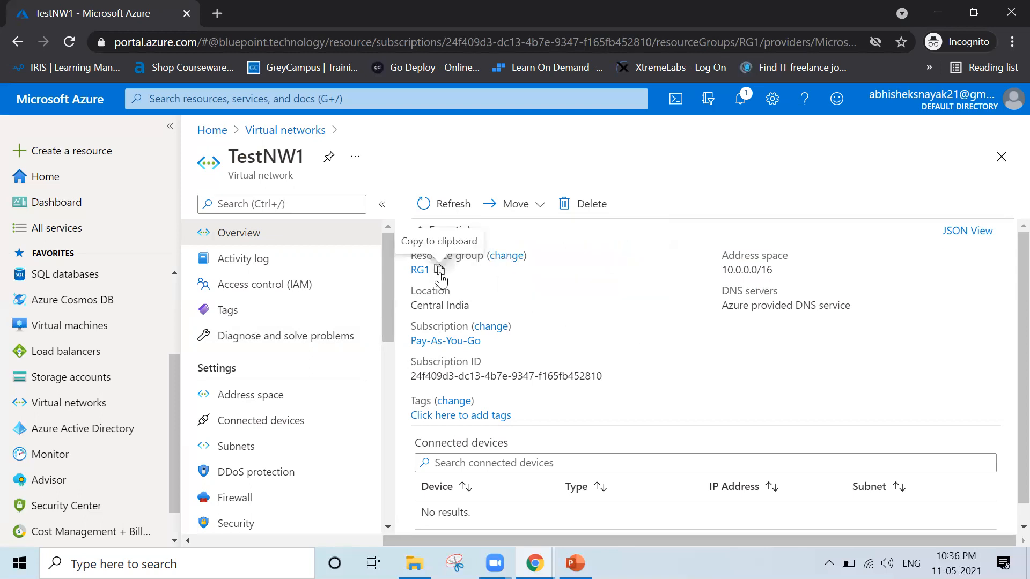
pyautogui.doubleClick(427, 274)
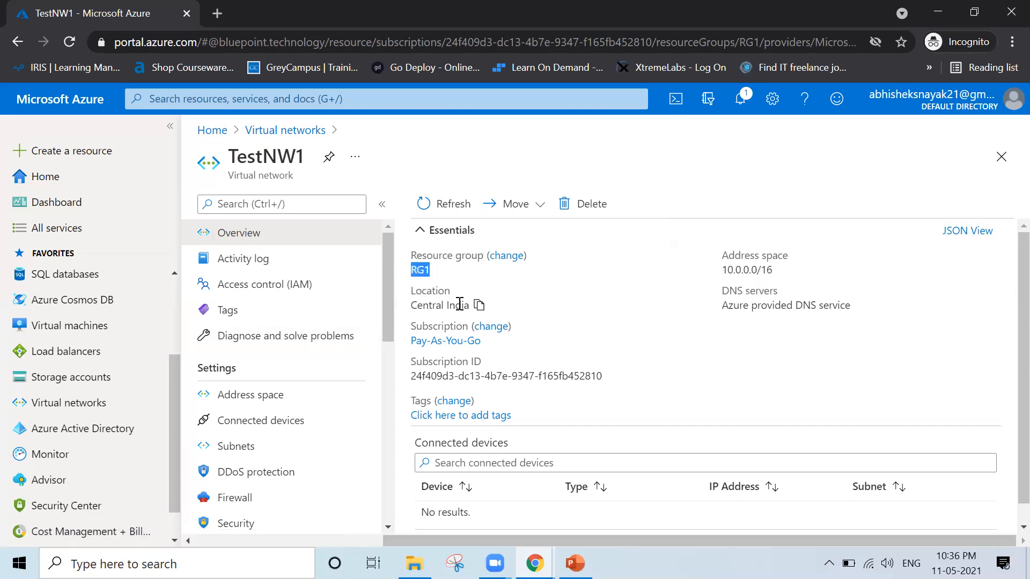
pyautogui.click(502, 317)
pyautogui.moveTo(476, 306); pyautogui.dragTo(407, 313)
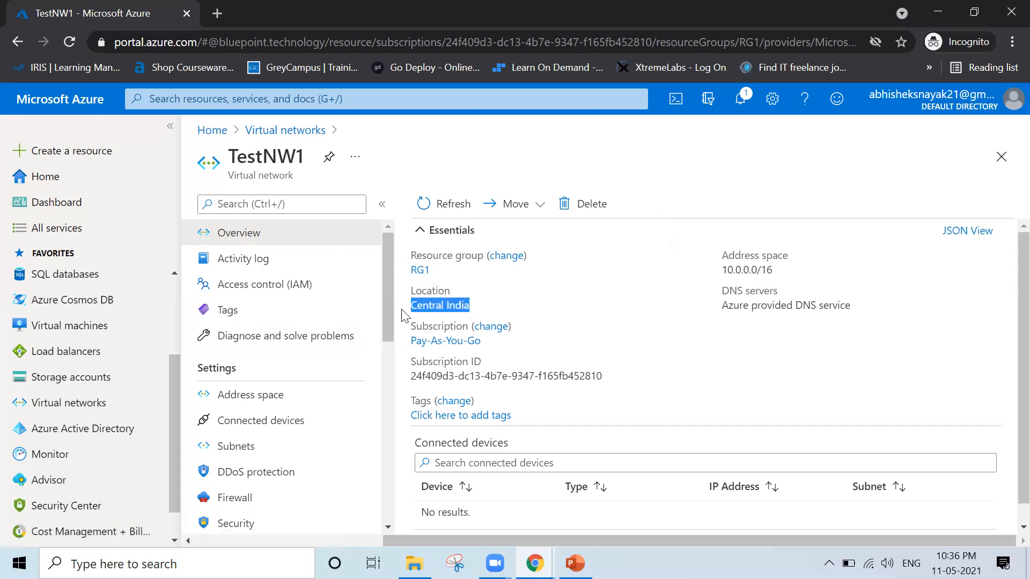
pyautogui.click(815, 382)
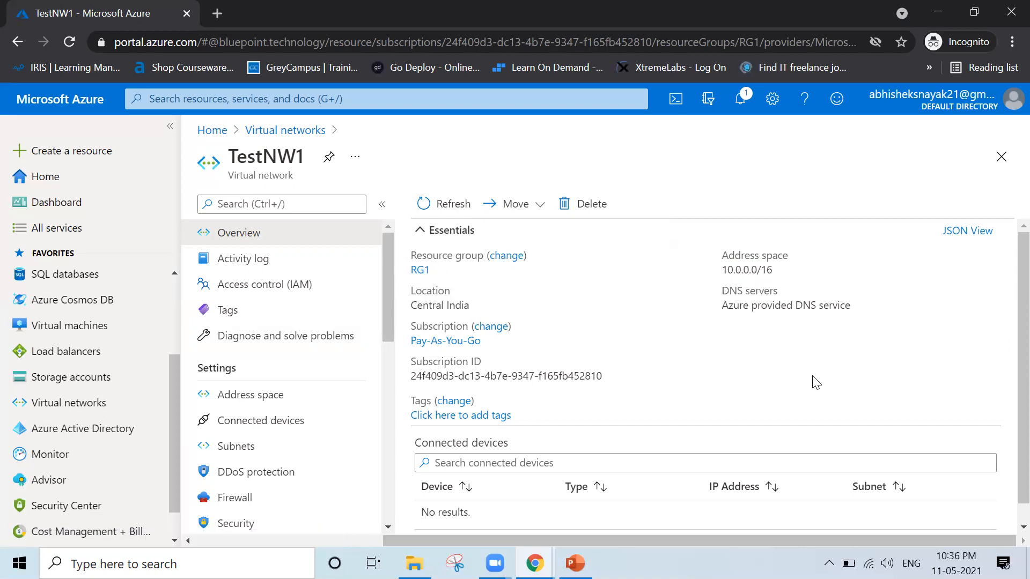
# Start moving TestNW1 to another resource group, choose RG2 as the target and proceed to the resource validation.
pyautogui.click(542, 207)
pyautogui.click(576, 244)
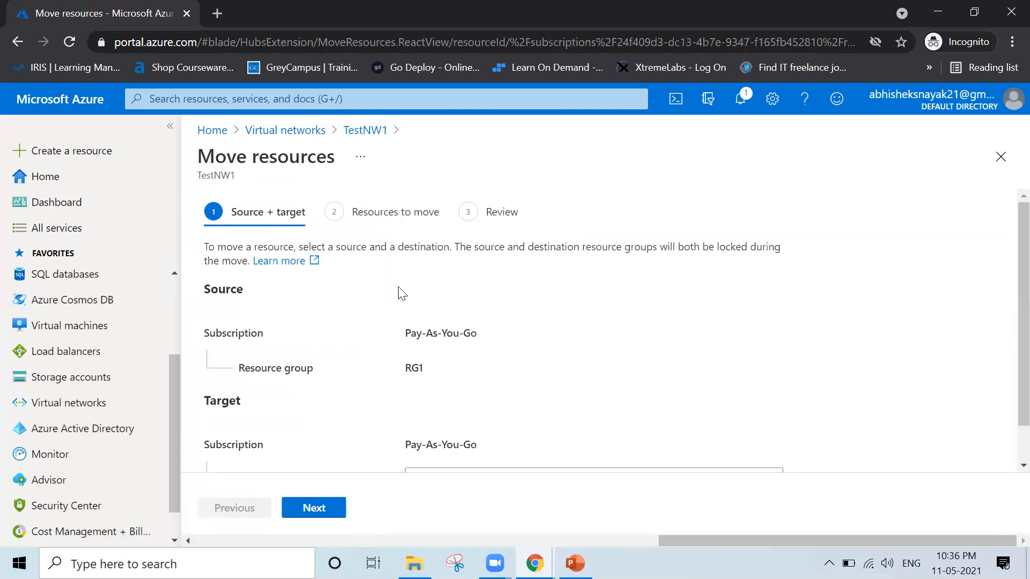
pyautogui.scroll(-1, 517, 386)
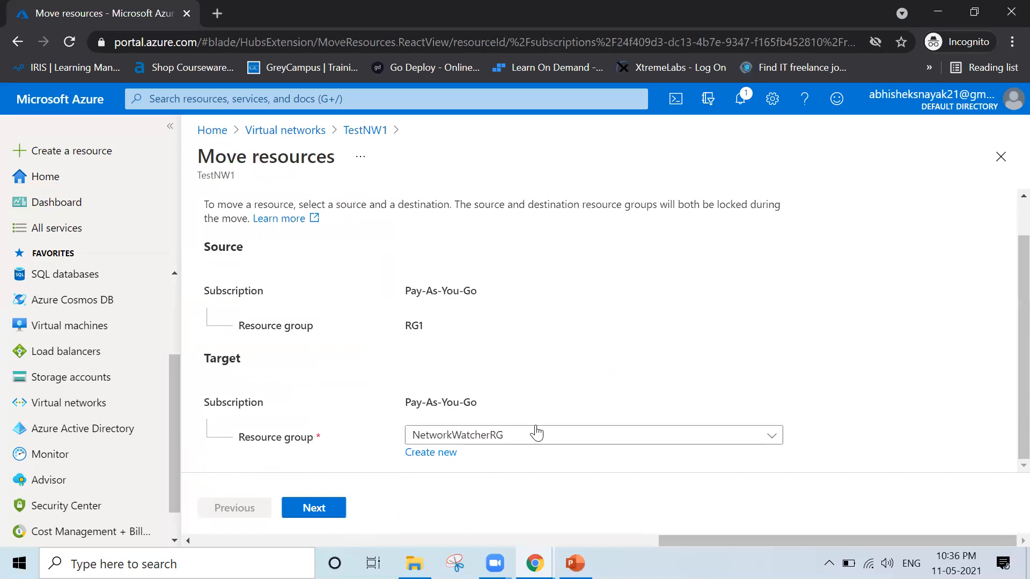
pyautogui.click(506, 439)
pyautogui.click(472, 388)
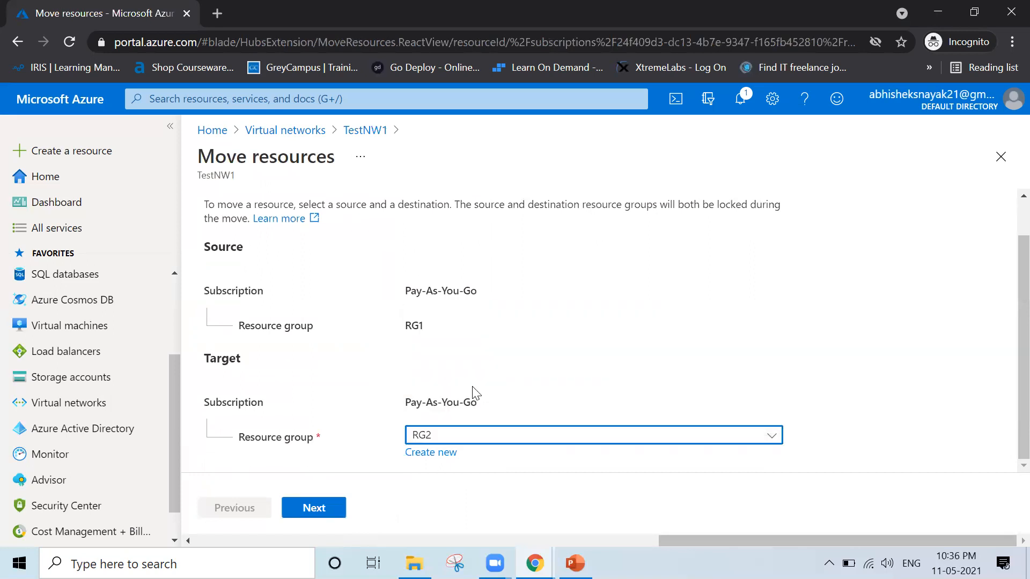
pyautogui.click(314, 508)
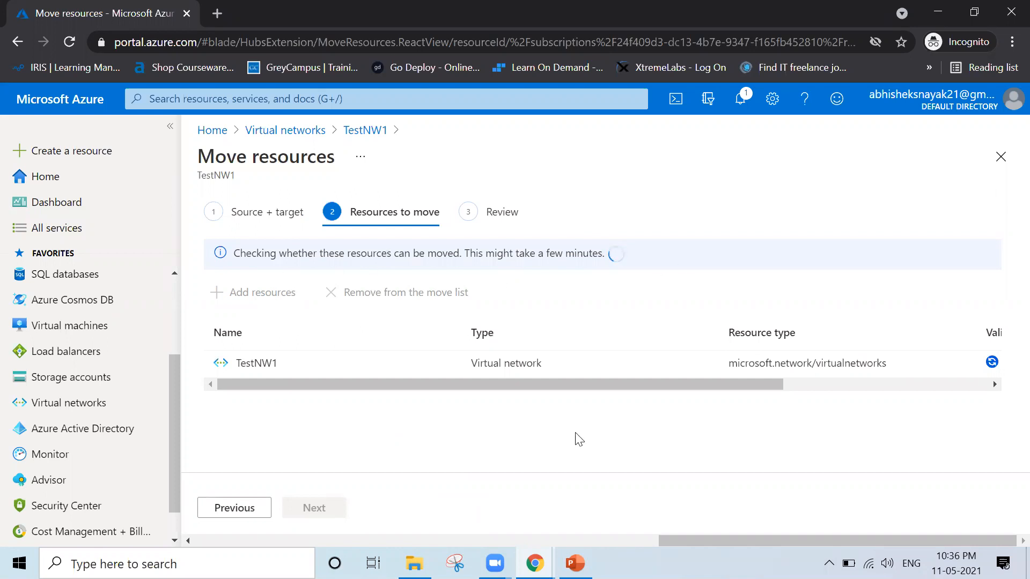
# Check TestNW1's validation status in the list of resources to move, then switch to the Moving Resources slide in PowerPoint.
pyautogui.moveTo(570, 385); pyautogui.dragTo(730, 388)
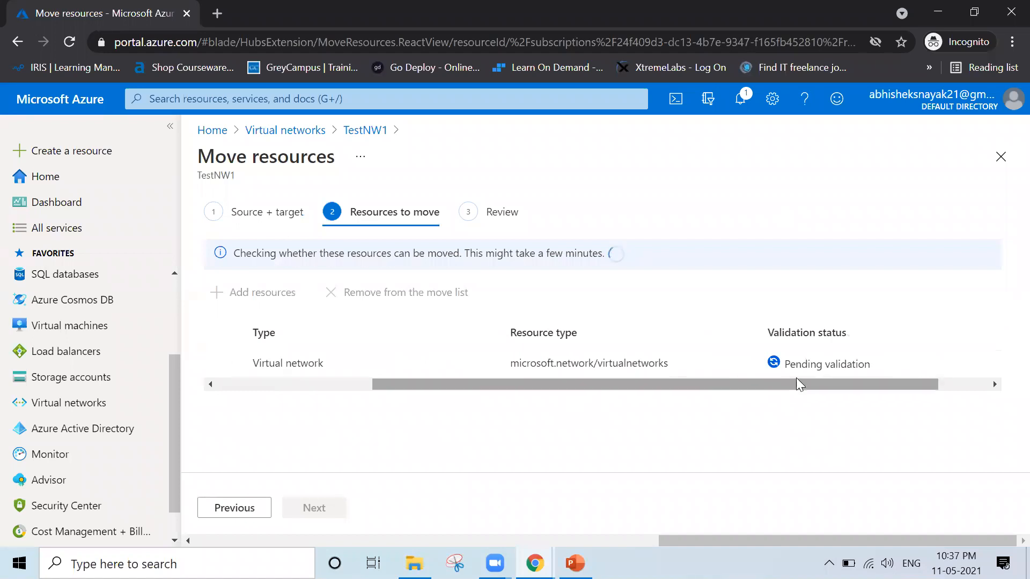
pyautogui.moveTo(802, 378); pyautogui.dragTo(894, 396)
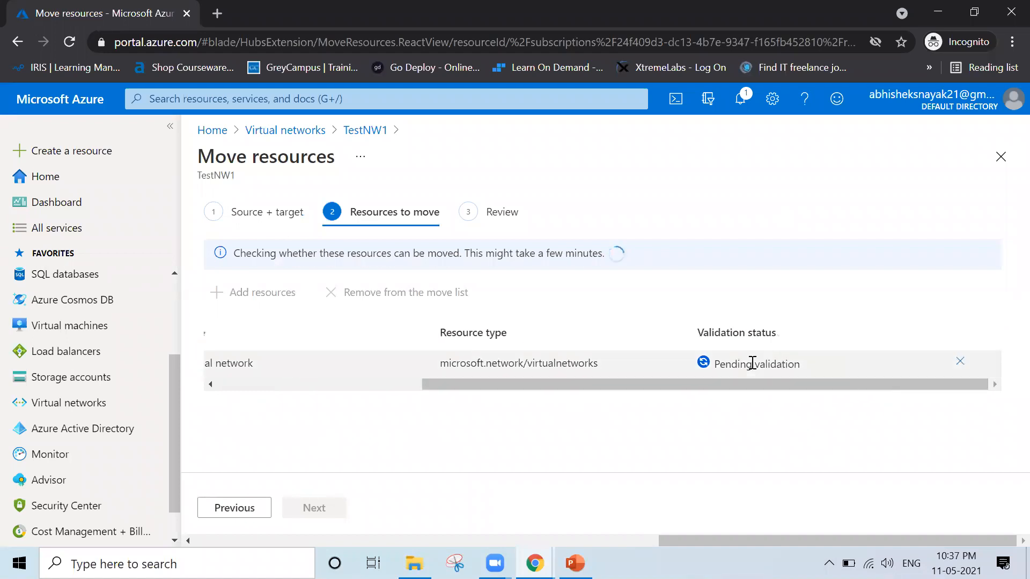
pyautogui.moveTo(810, 382); pyautogui.dragTo(882, 403)
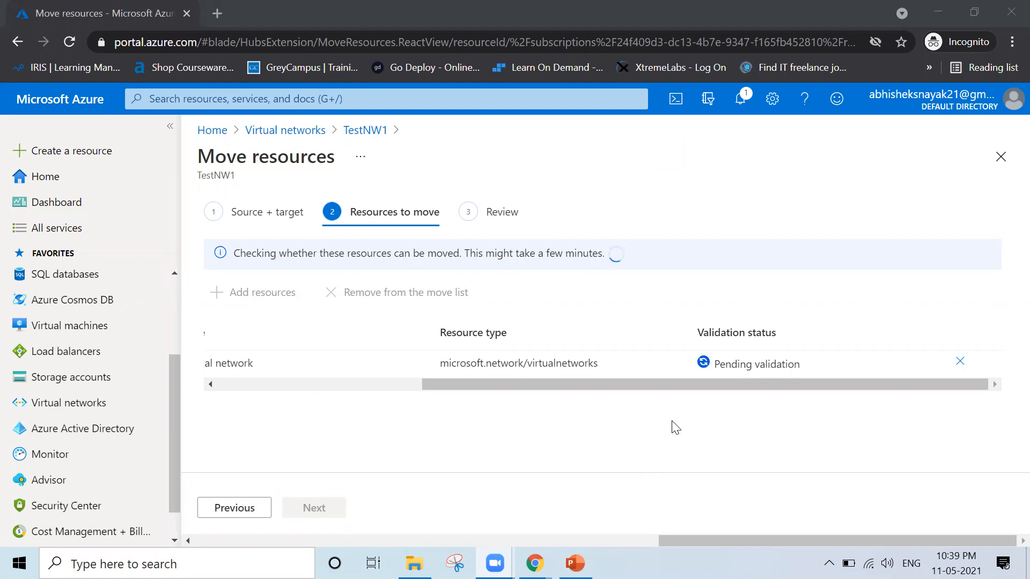
pyautogui.moveTo(660, 384); pyautogui.dragTo(804, 416)
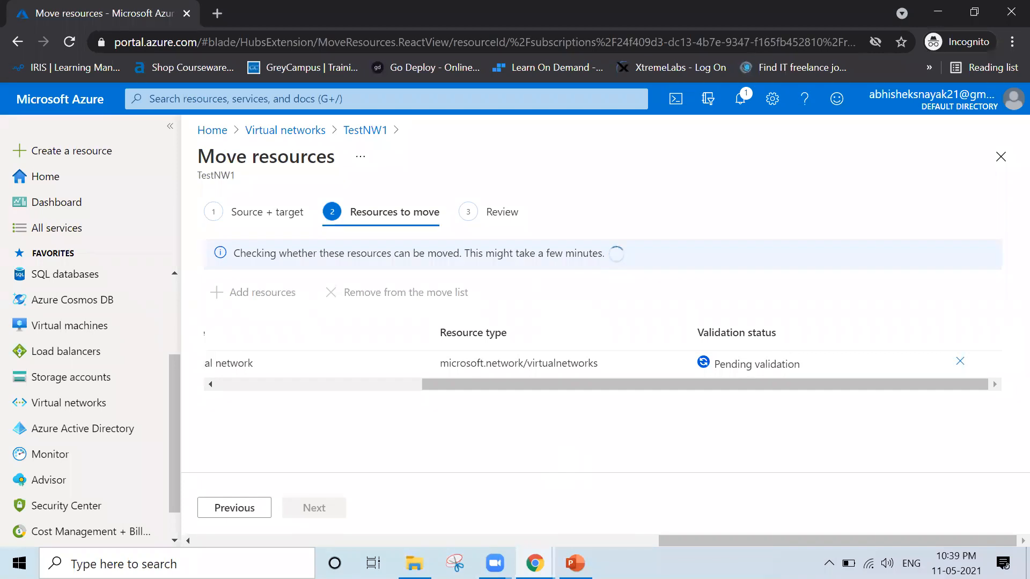
pyautogui.hotkey('alt', 'Tab')
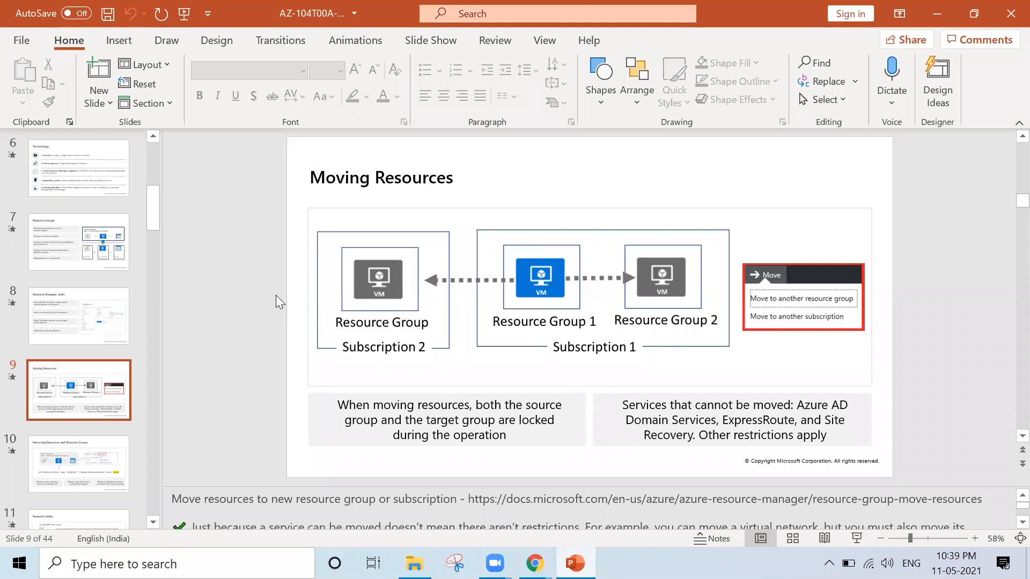
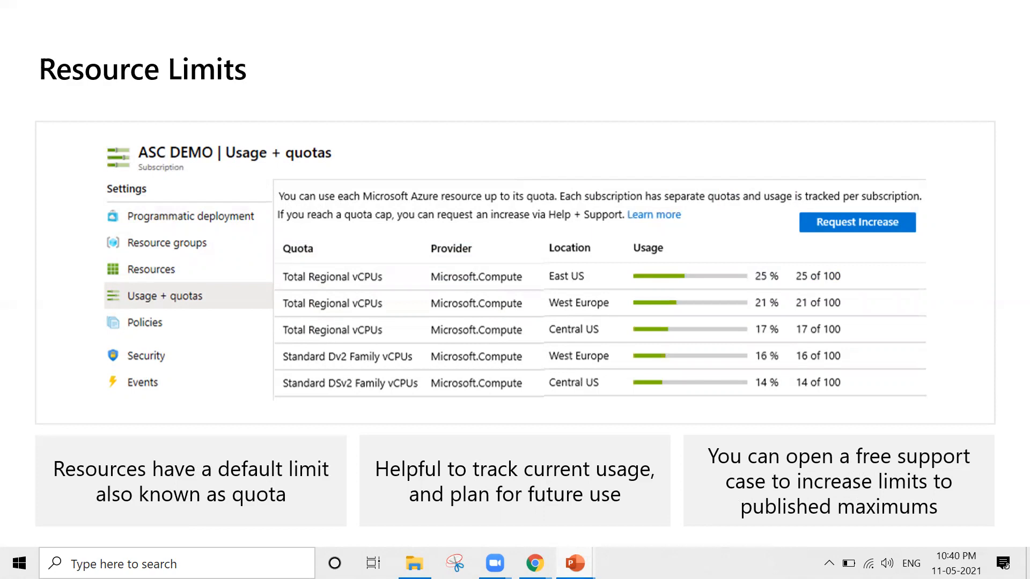
# End the slide show, close the presentation, and in the Azure portal acknowledge the resource ID notice and move TestNW1 to RG2.
pyautogui.press('Escape')
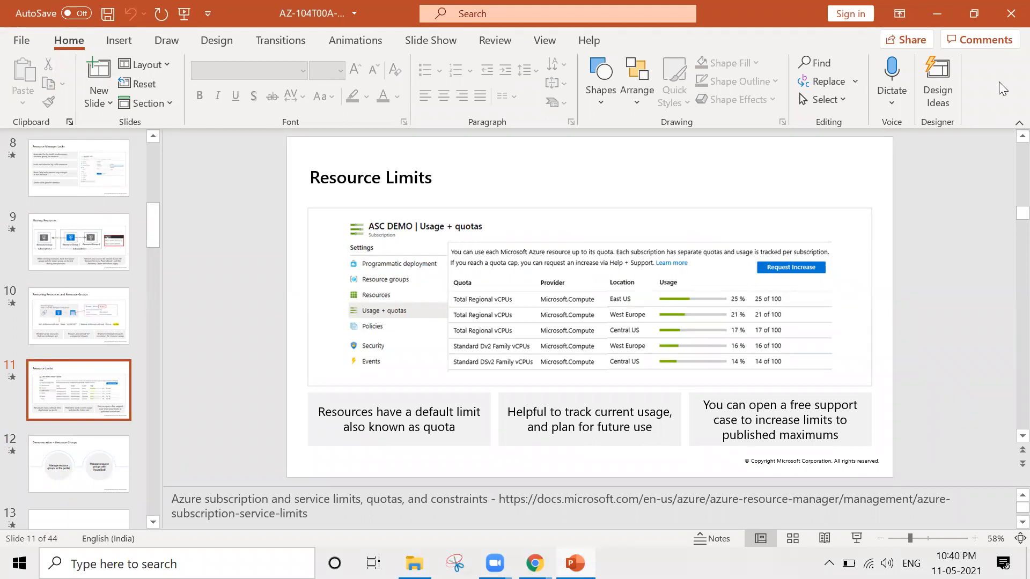
pyautogui.click(1009, 21)
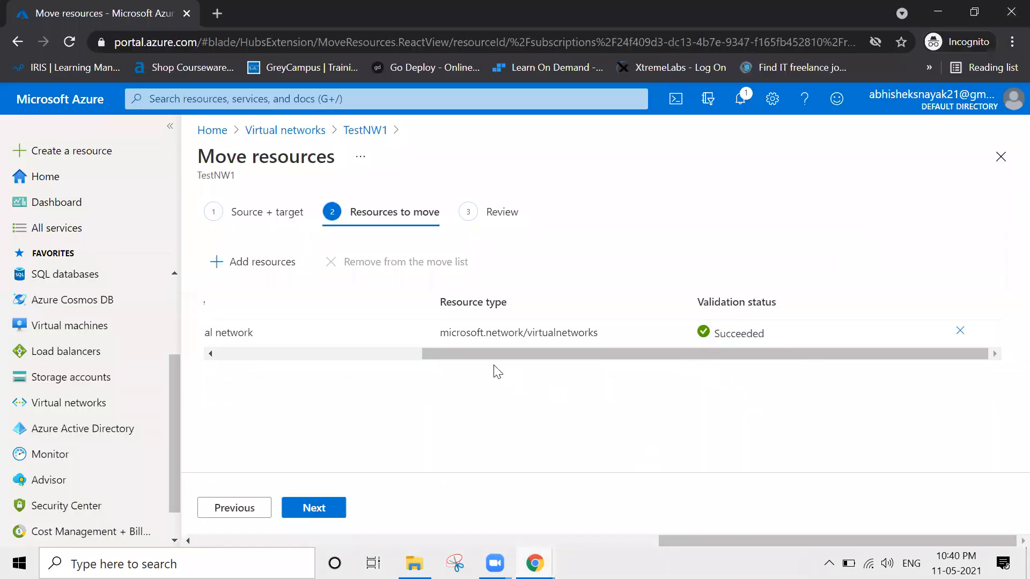
pyautogui.moveTo(432, 354); pyautogui.dragTo(558, 377)
pyautogui.click(291, 516)
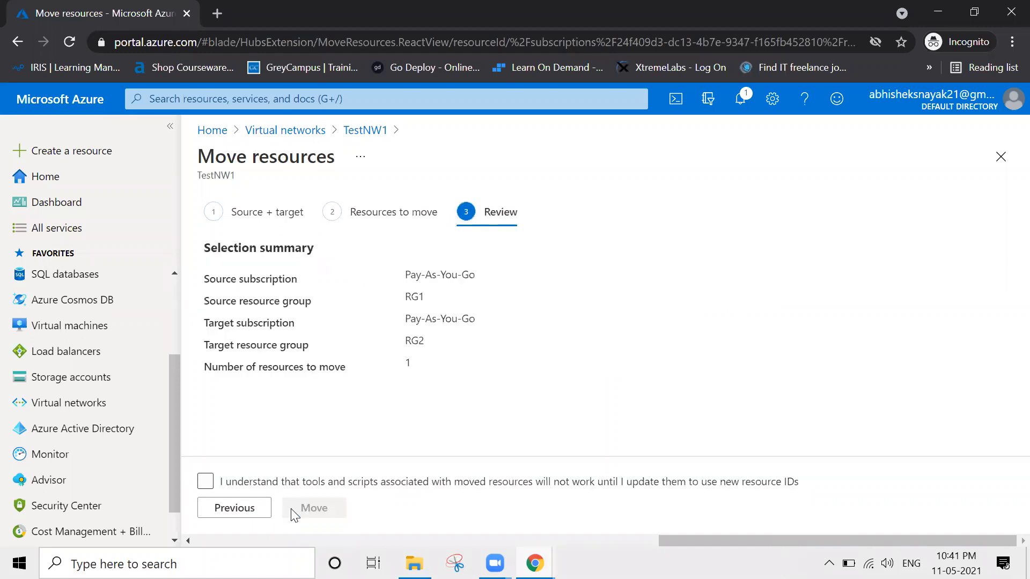
pyautogui.click(203, 483)
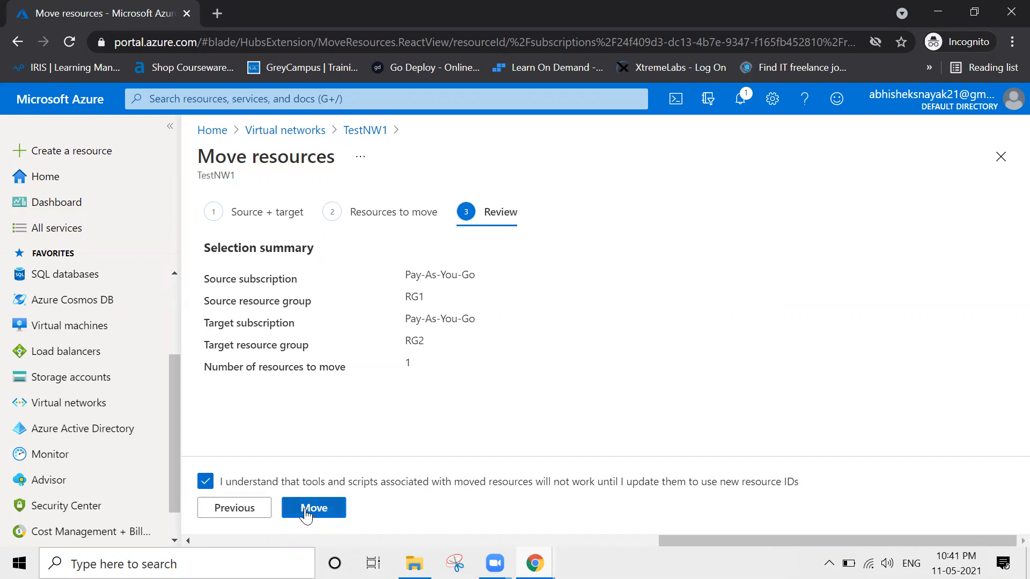
pyautogui.click(306, 512)
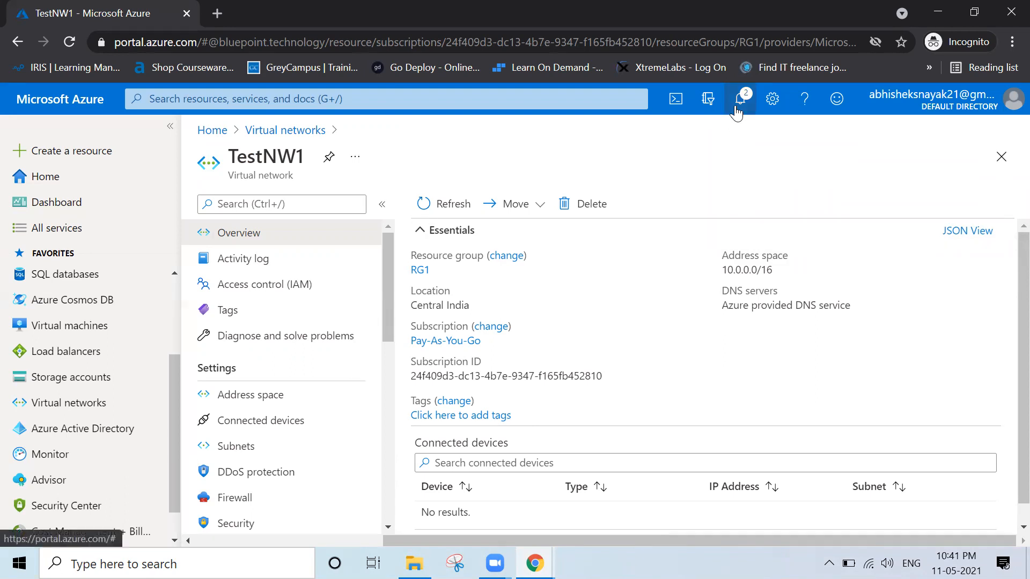
# Check the notifications for the status of the TestNW1 move, then reload the network's old RG1 page.
pyautogui.click(737, 113)
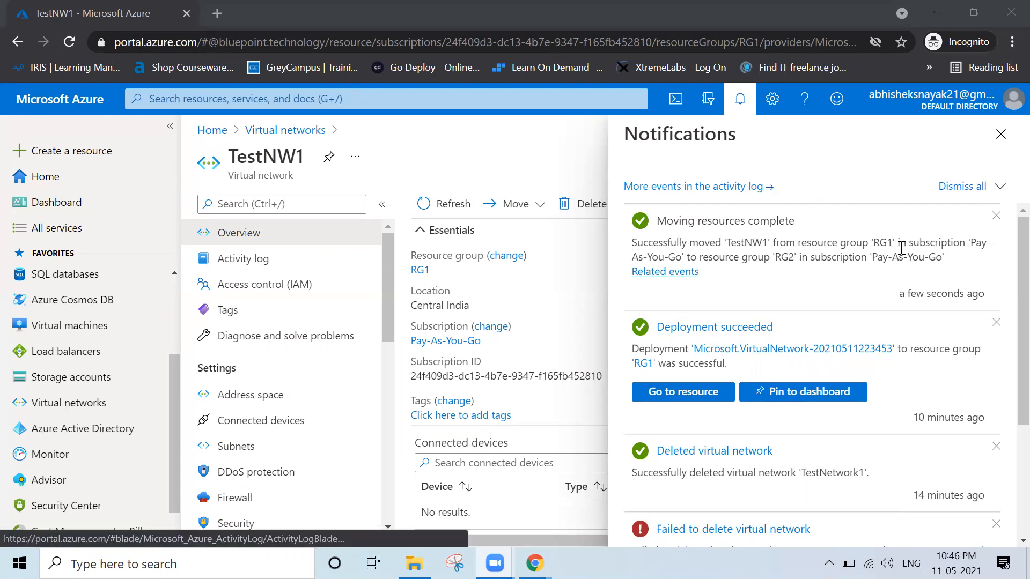
pyautogui.click(1001, 134)
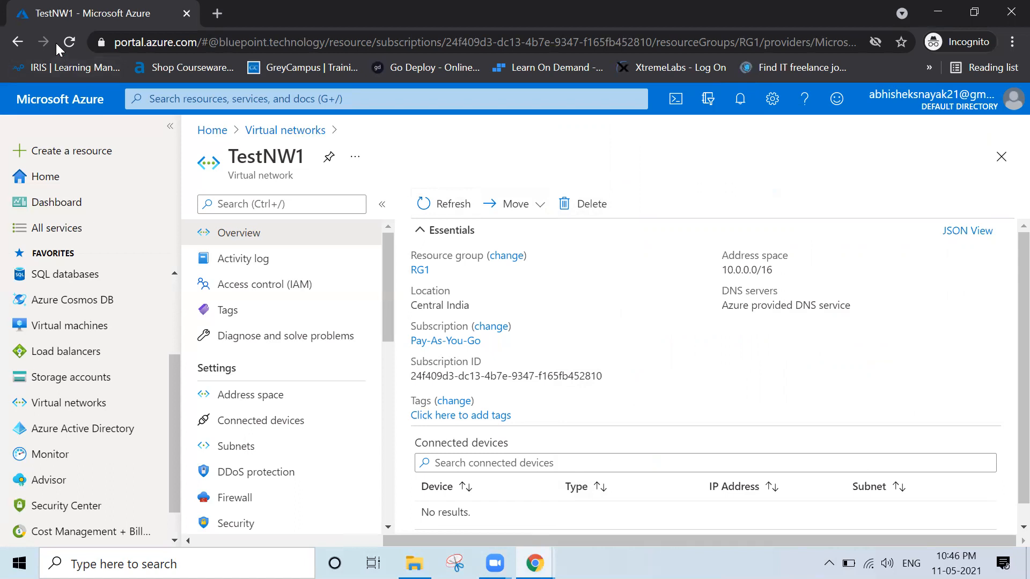
pyautogui.click(70, 42)
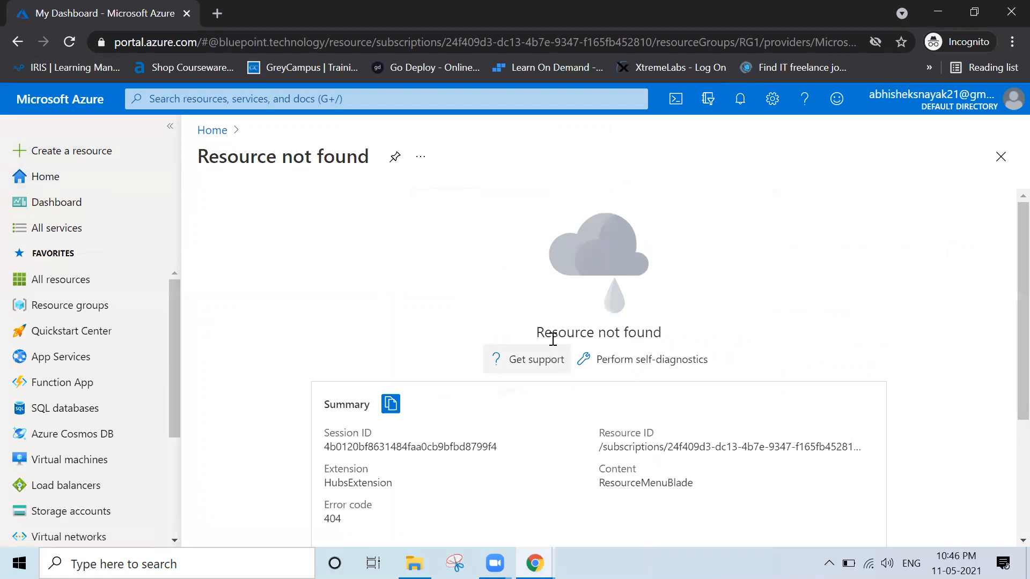
pyautogui.moveTo(561, 333); pyautogui.dragTo(668, 344)
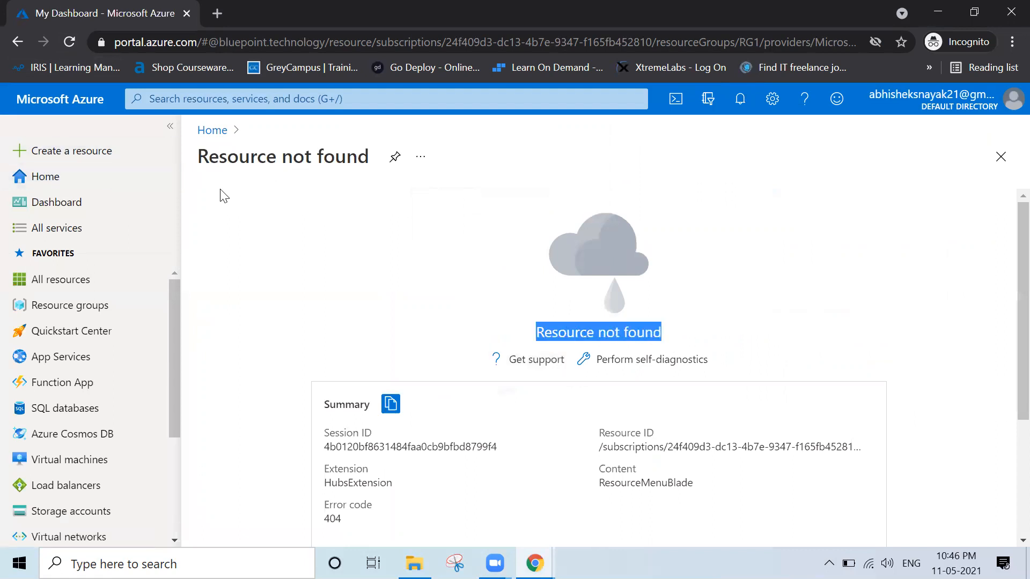
# Open TestNW1 from the virtual networks list and check its resource group and location.
pyautogui.click(209, 133)
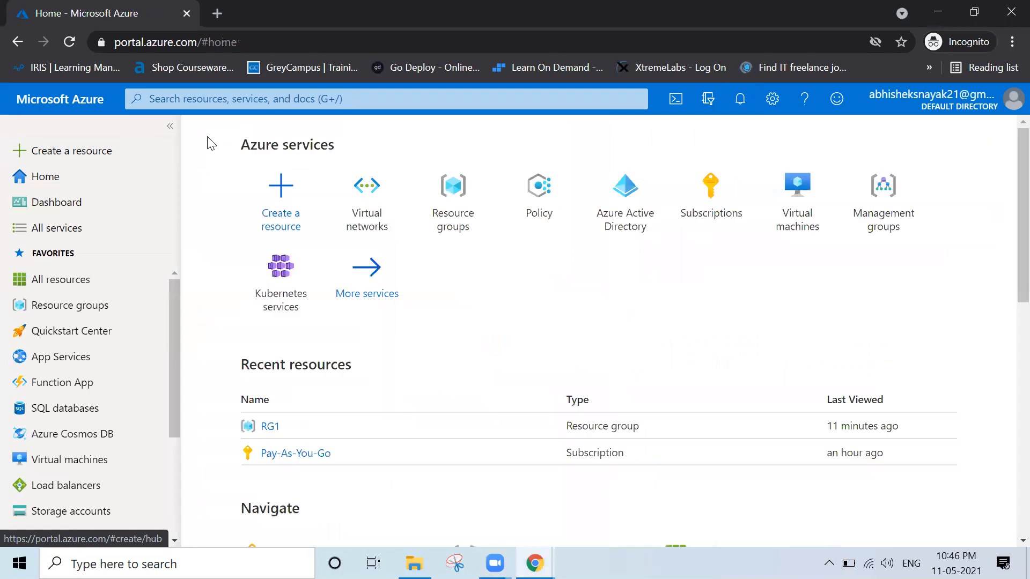
pyautogui.click(371, 223)
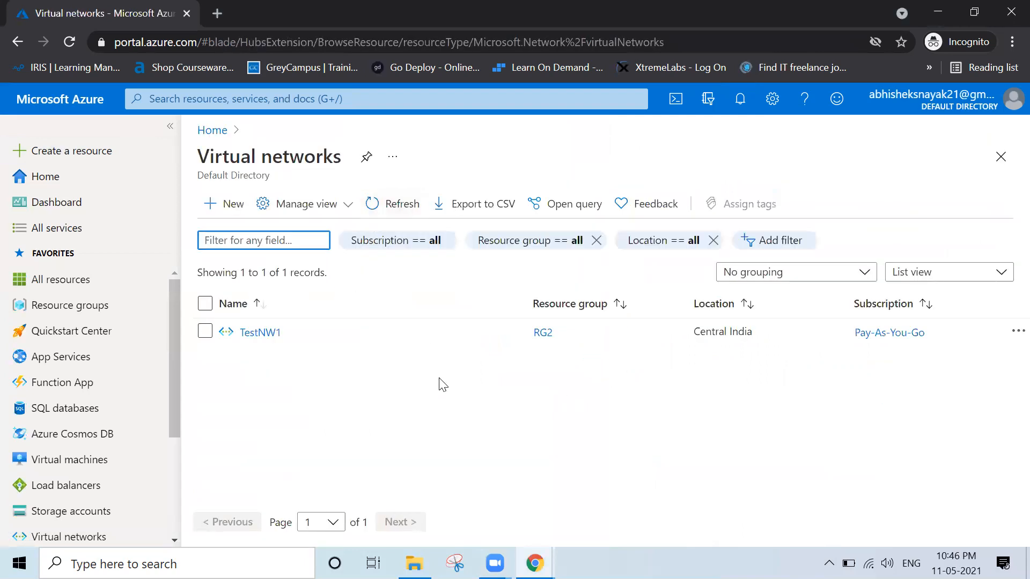
pyautogui.click(249, 333)
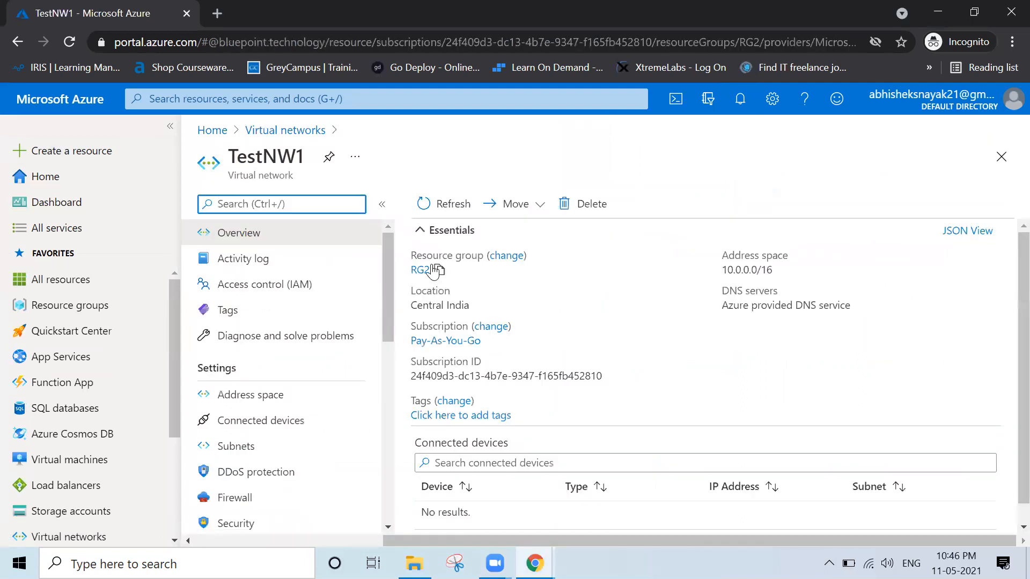
pyautogui.click(452, 266)
pyautogui.moveTo(455, 273); pyautogui.dragTo(411, 269)
pyautogui.moveTo(474, 307); pyautogui.dragTo(407, 308)
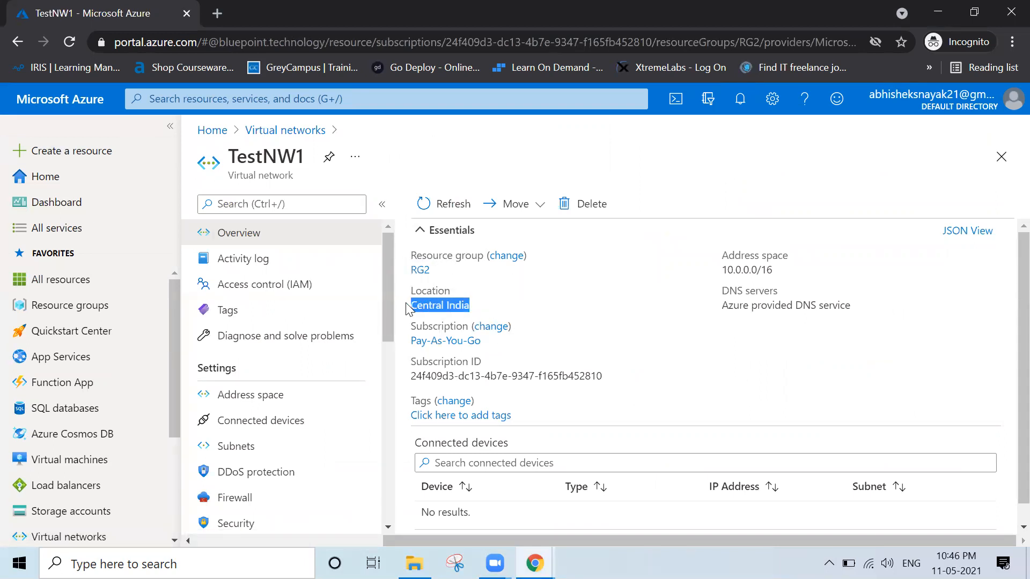
pyautogui.click(731, 367)
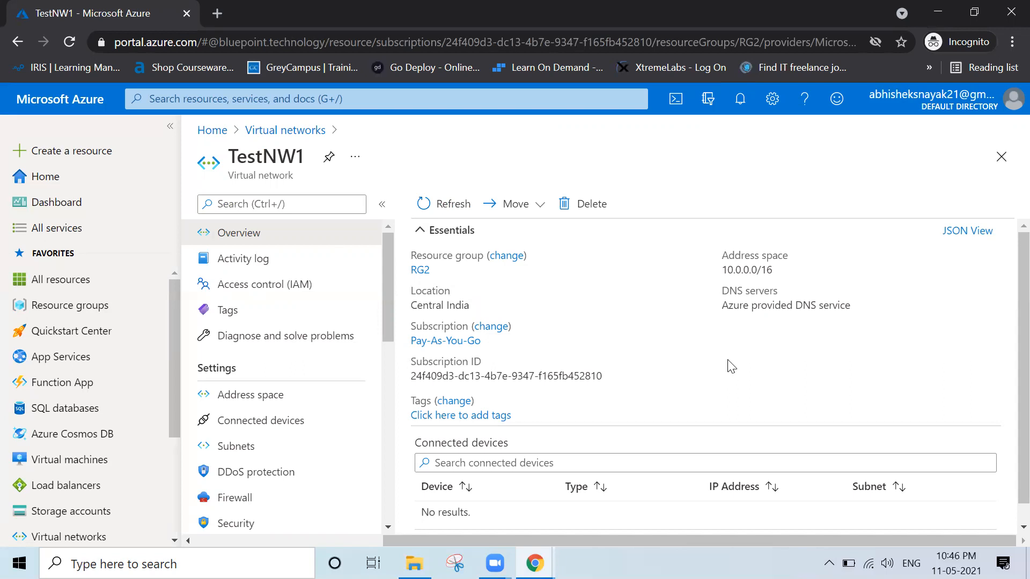
# Open the resource groups list and check the location of RG2.
pyautogui.click(210, 132)
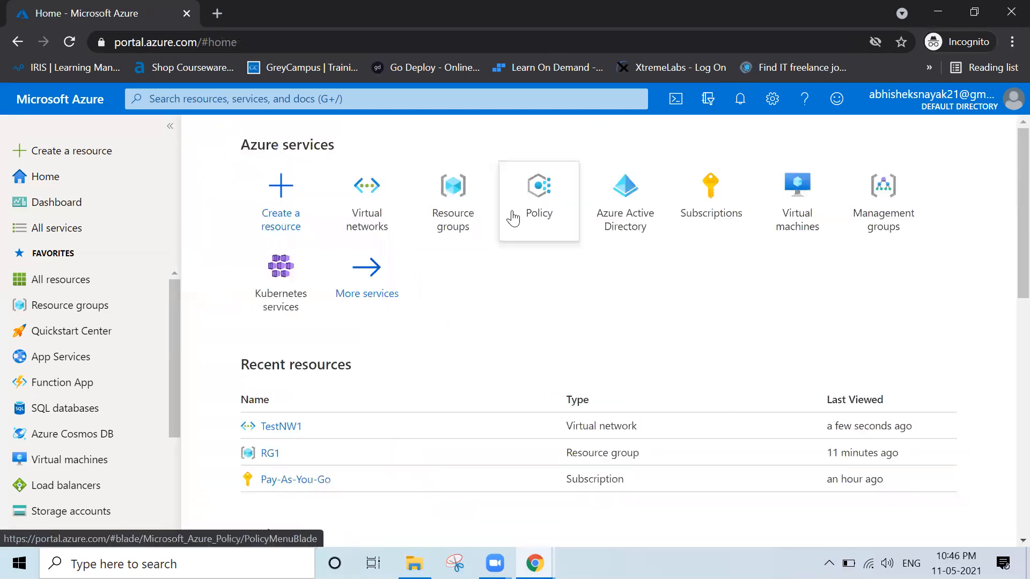
pyautogui.click(461, 197)
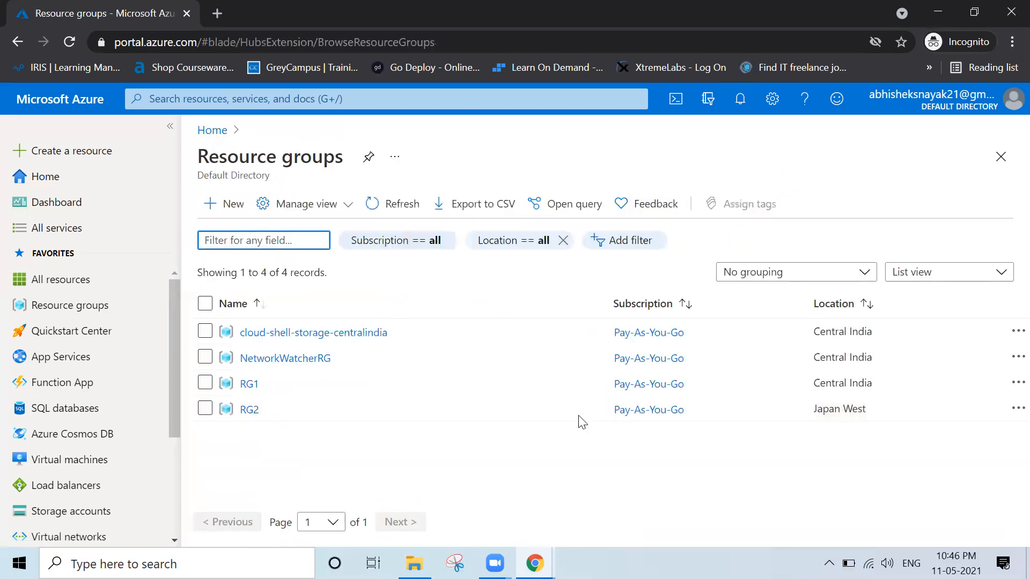
pyautogui.moveTo(267, 411); pyautogui.dragTo(235, 410)
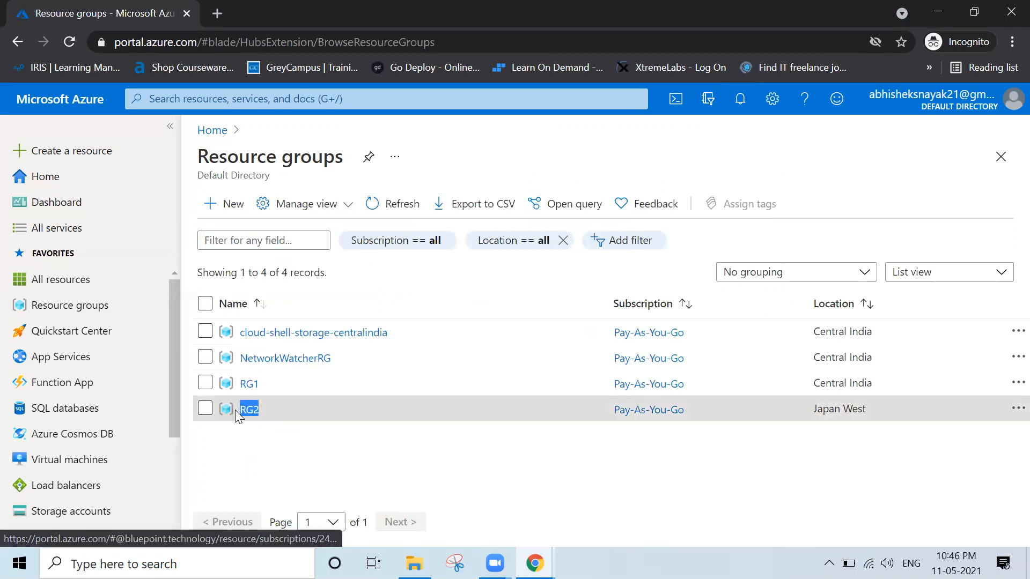
pyautogui.click(874, 409)
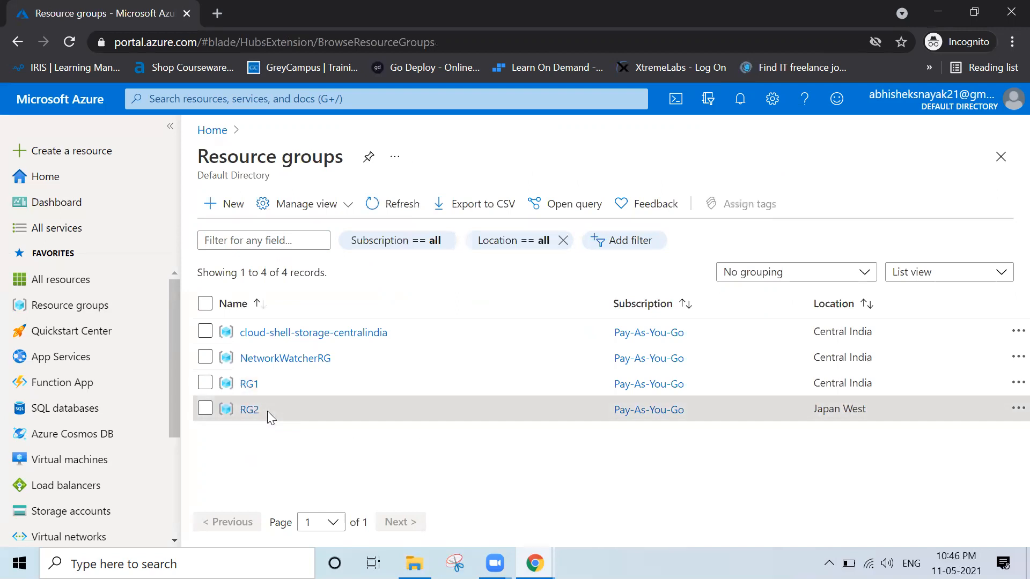
pyautogui.moveTo(267, 411); pyautogui.dragTo(241, 410)
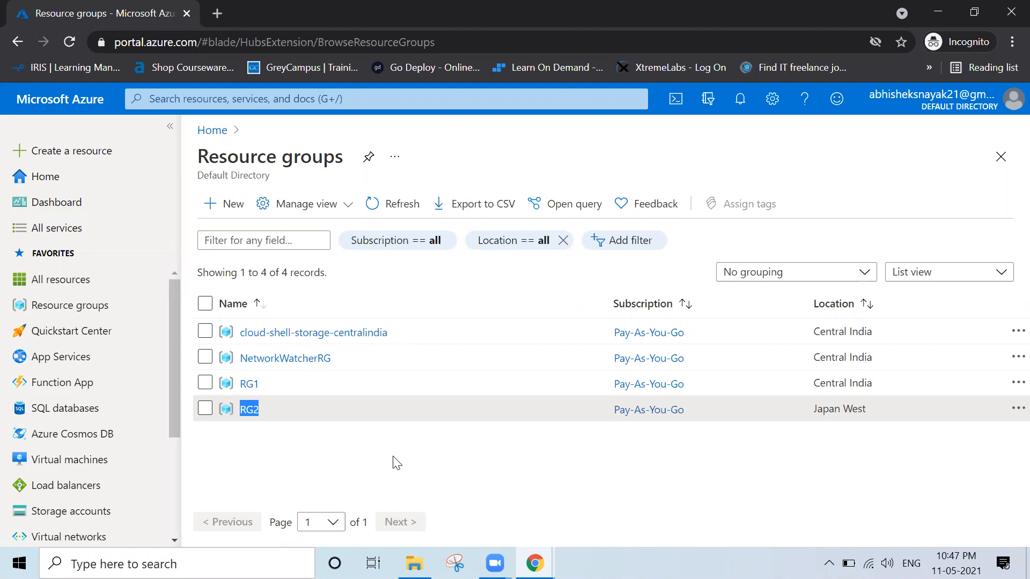
# Delete the cloud-shell-storage-centralindia resource group, confirming with its name.
pyautogui.click(212, 131)
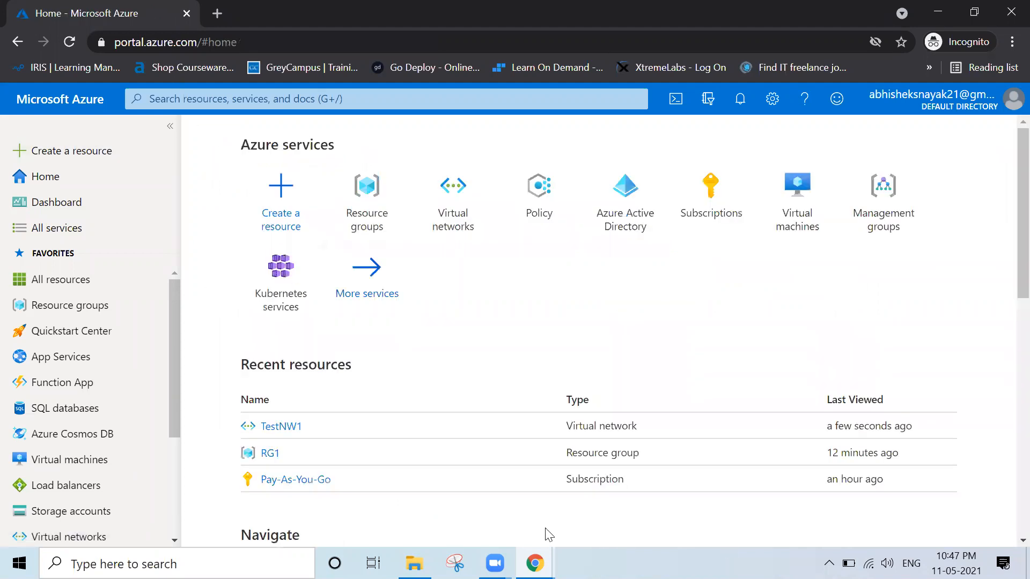
pyautogui.moveTo(534, 563)
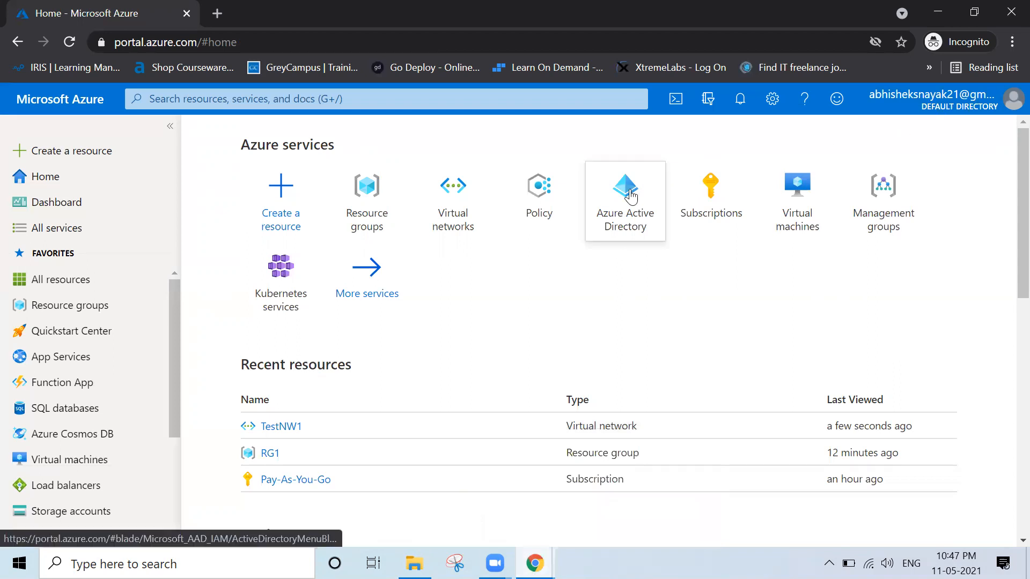
pyautogui.click(349, 217)
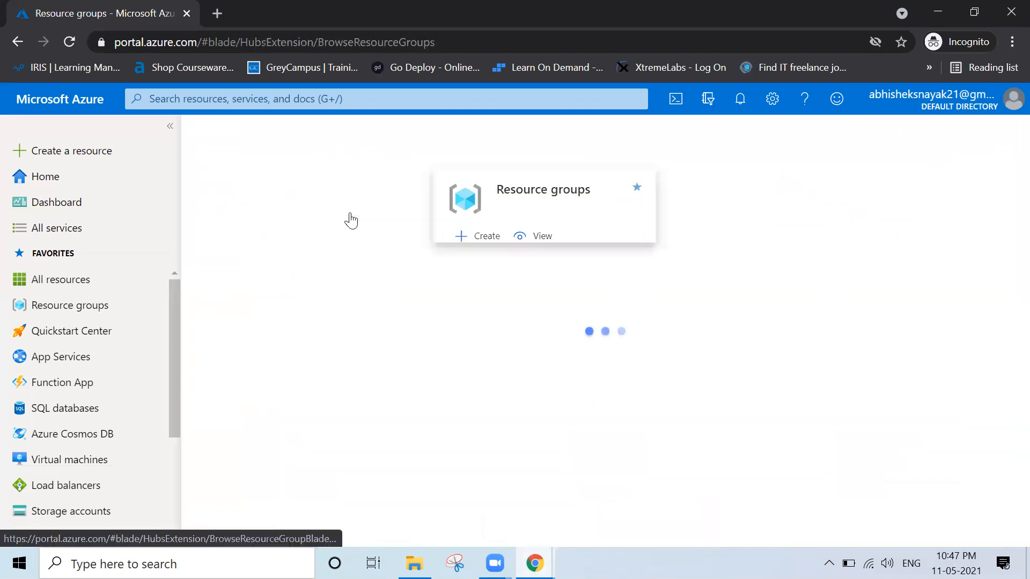
pyautogui.click(270, 333)
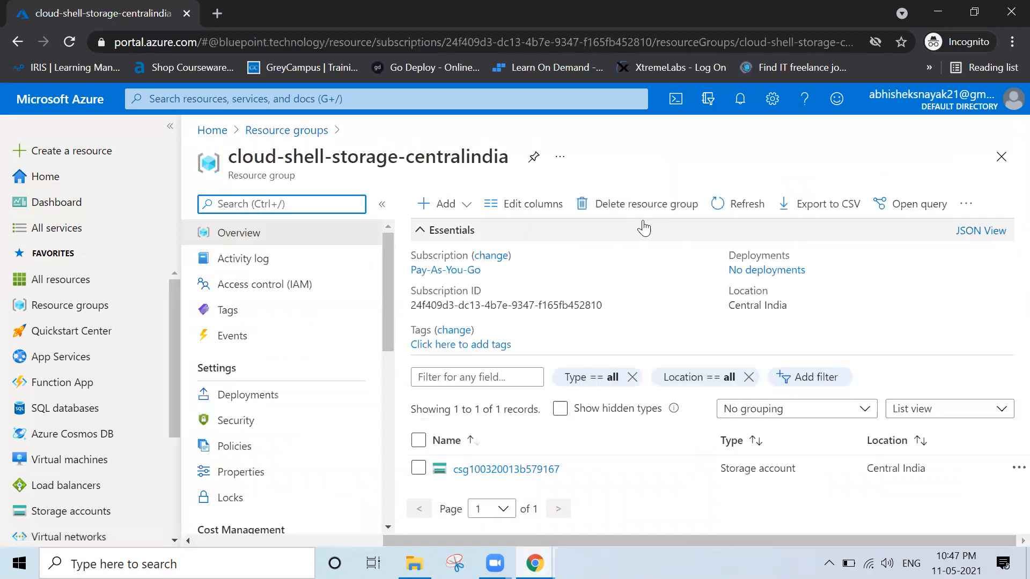
pyautogui.click(648, 212)
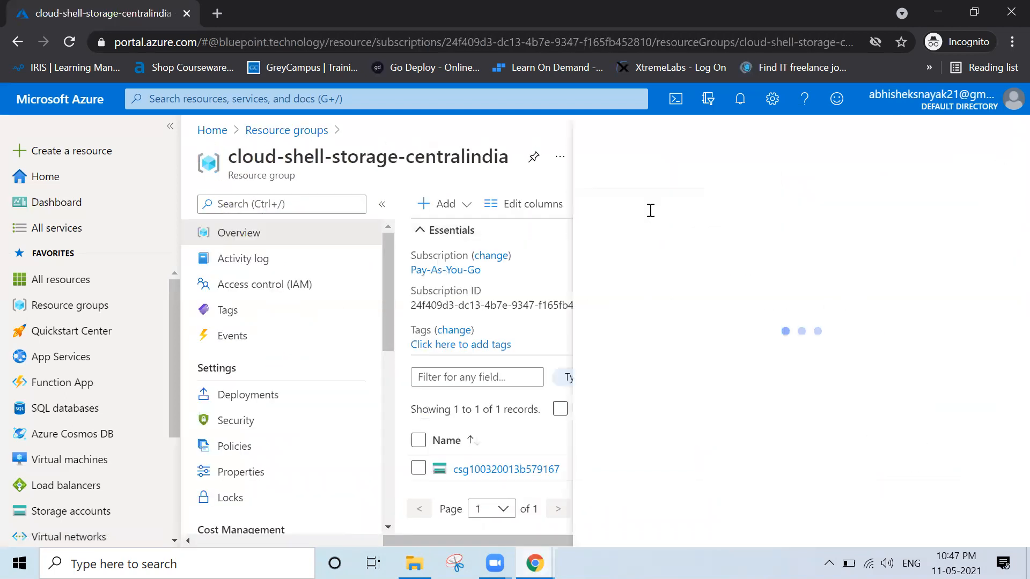
pyautogui.tripleClick(376, 152)
pyautogui.hotkey('ctrl', 'c')
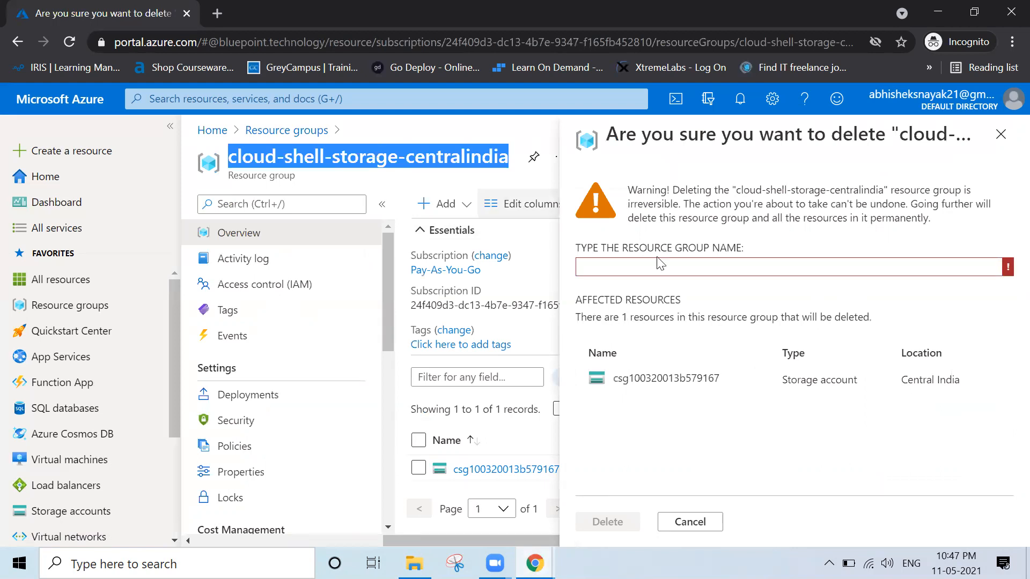
pyautogui.click(670, 269)
pyautogui.hotkey('ctrl', 'v')
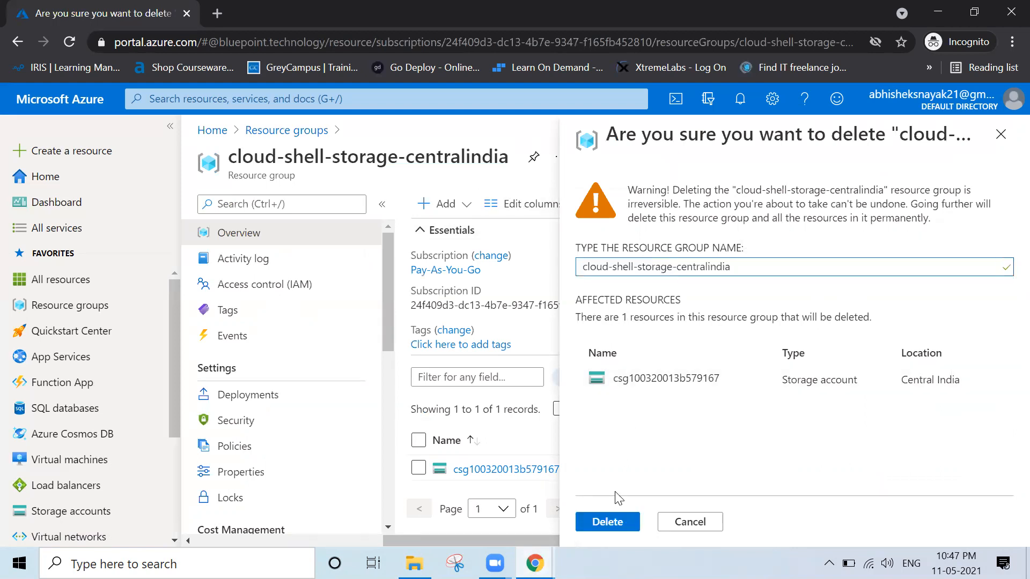
pyautogui.click(606, 523)
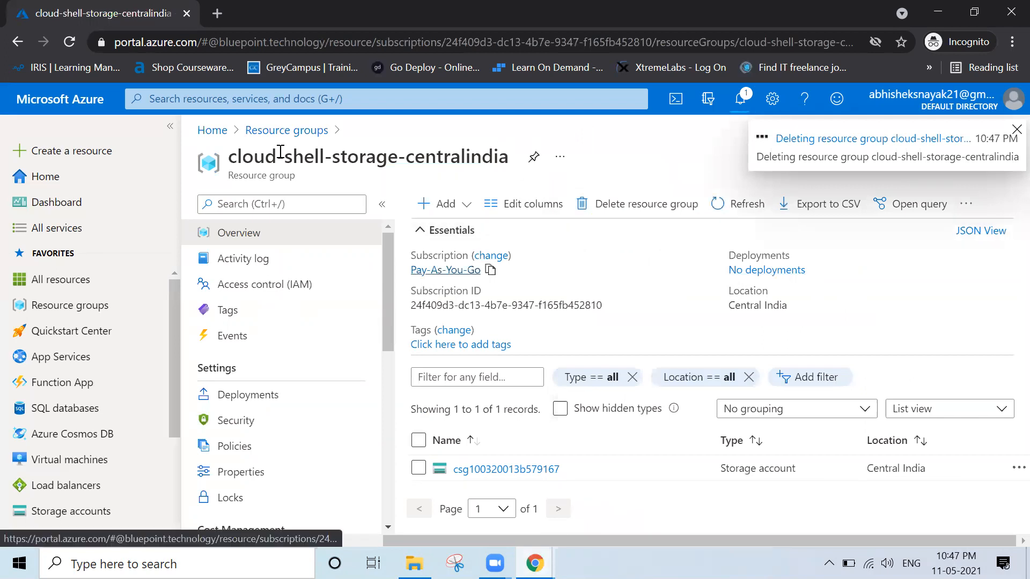
# Open the NetworkWatcherRG resource group and delete it, confirming with its name.
pyautogui.click(279, 132)
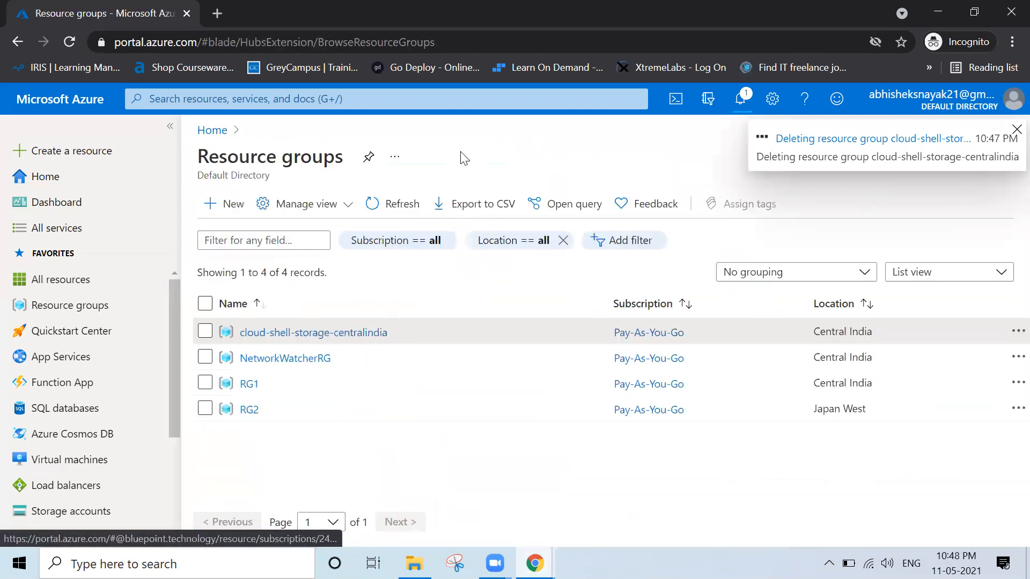
pyautogui.click(317, 358)
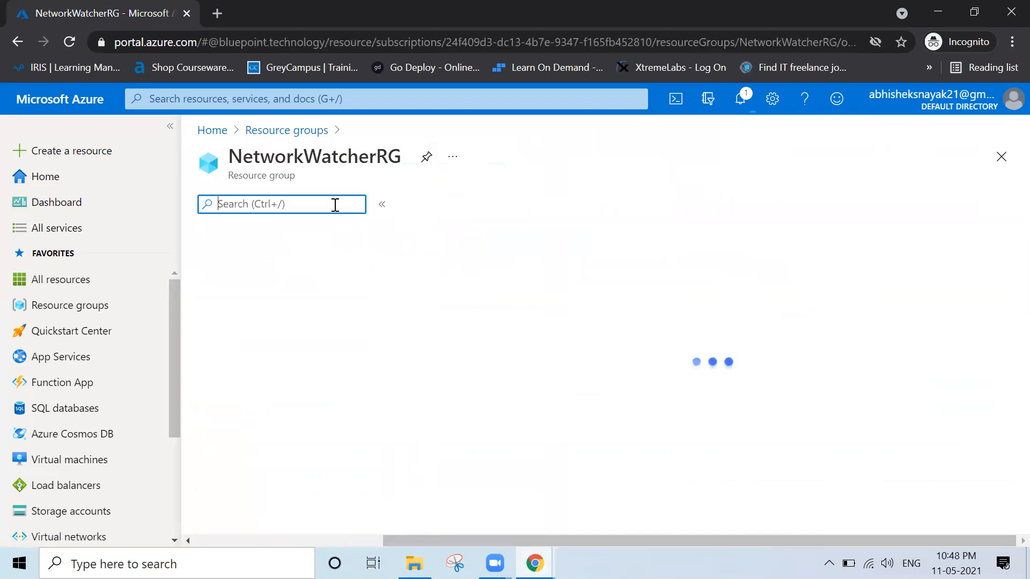
pyautogui.click(380, 157)
pyautogui.doubleClick(380, 157)
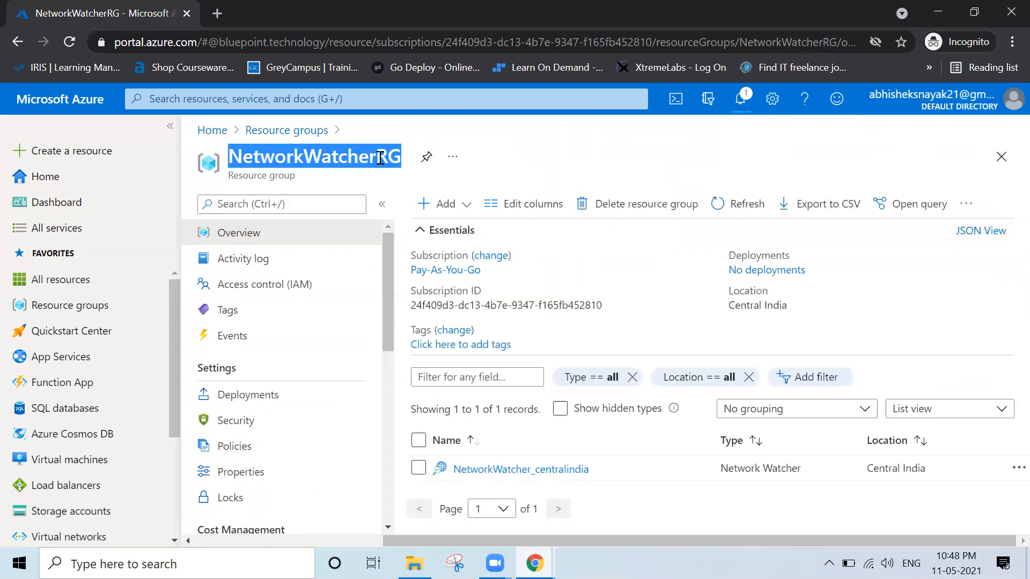
pyautogui.click(654, 204)
pyautogui.hotkey('ctrl', 'v')
pyautogui.click(608, 522)
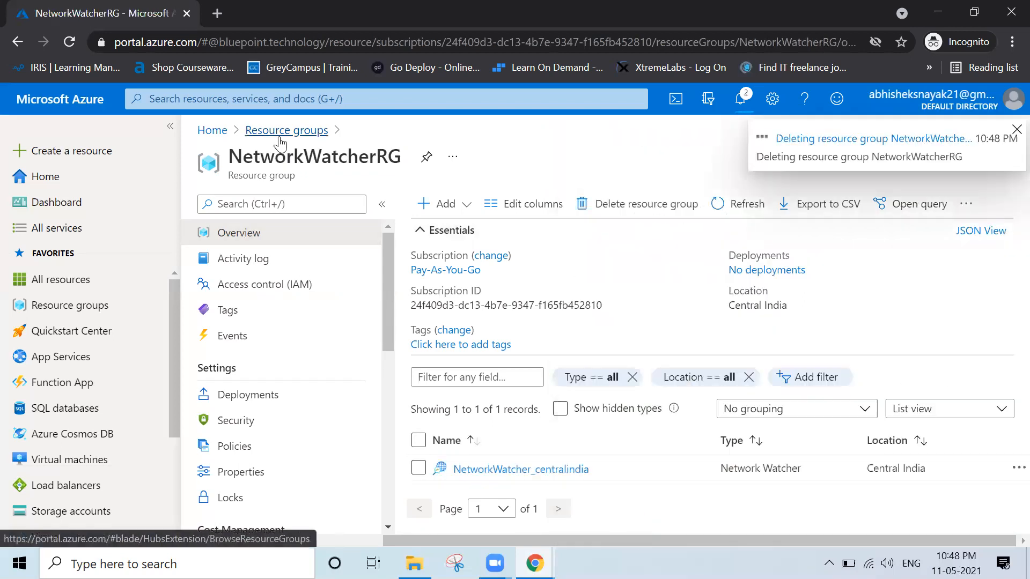
# Open the RG1 resource group and delete it, entering RG1 as confirmation.
pyautogui.click(249, 384)
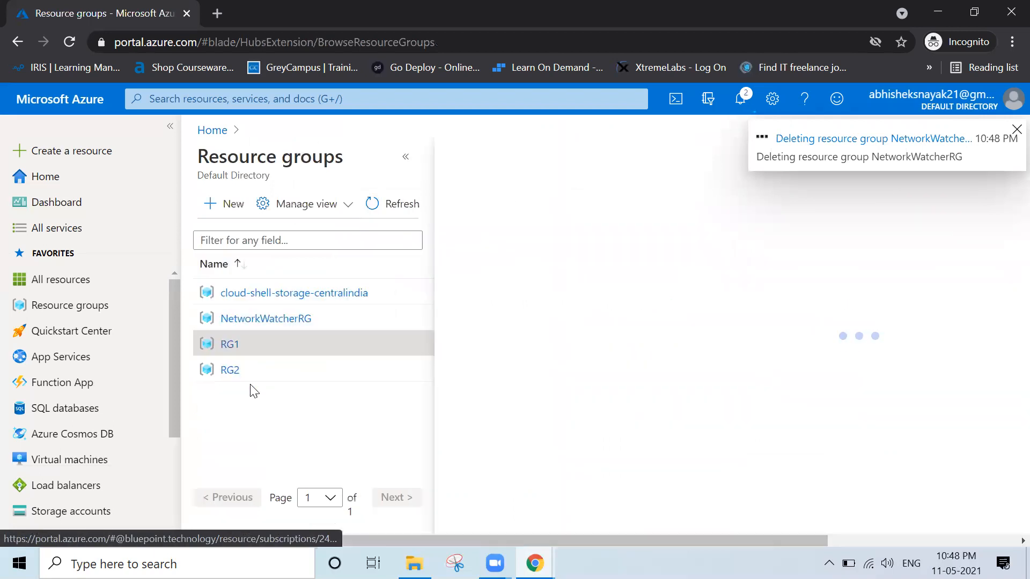
pyautogui.click(627, 204)
pyautogui.write('RG1')
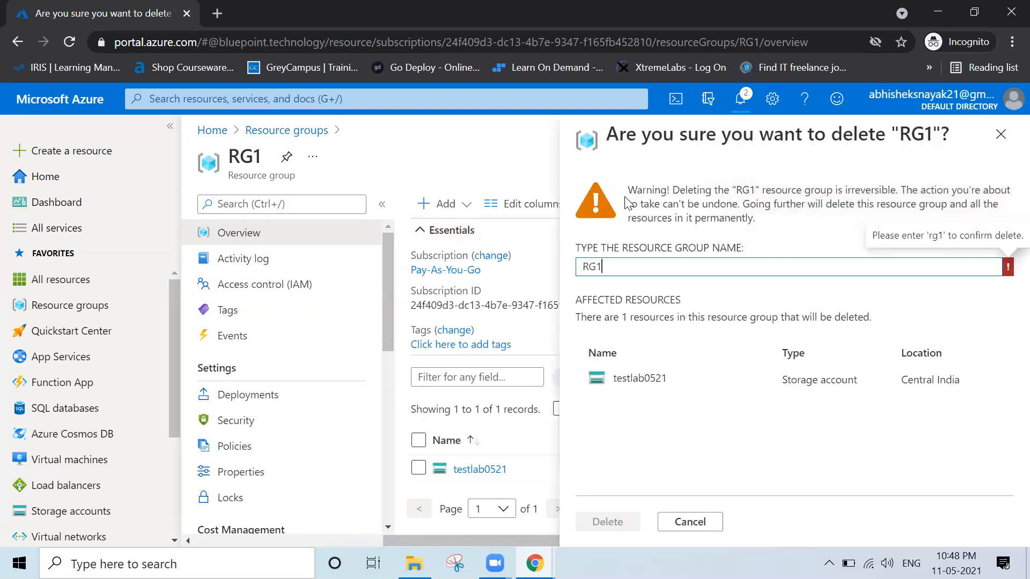
pyautogui.click(608, 521)
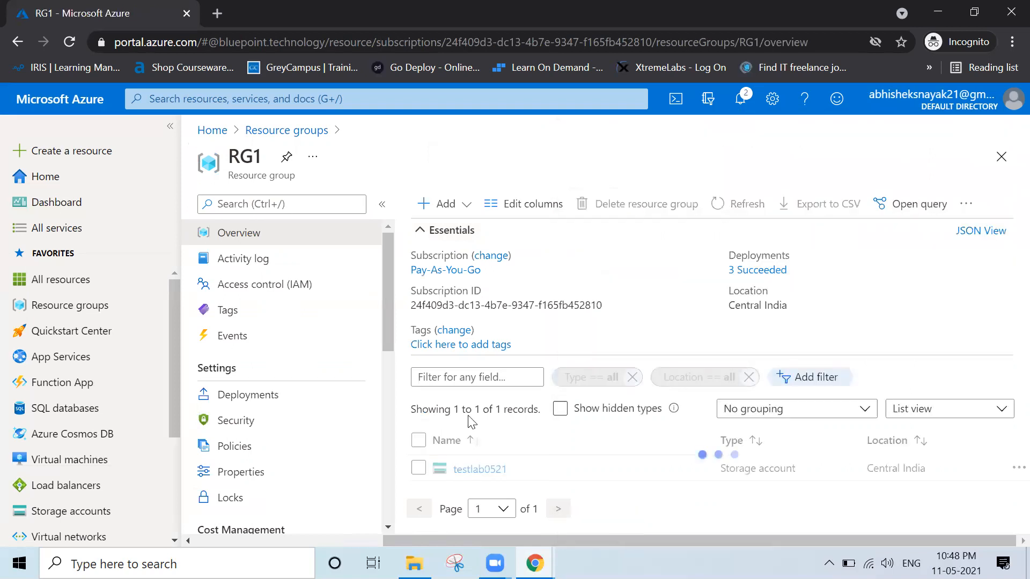
# Delete the RG2 resource group, entering RG2 as confirmation, and return to the resource groups list.
pyautogui.click(302, 133)
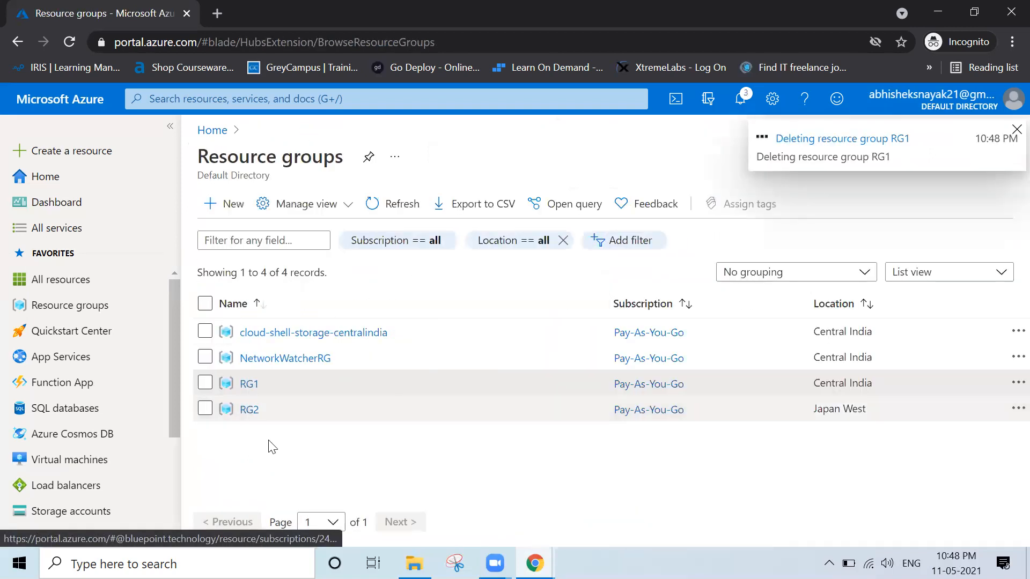
pyautogui.click(250, 410)
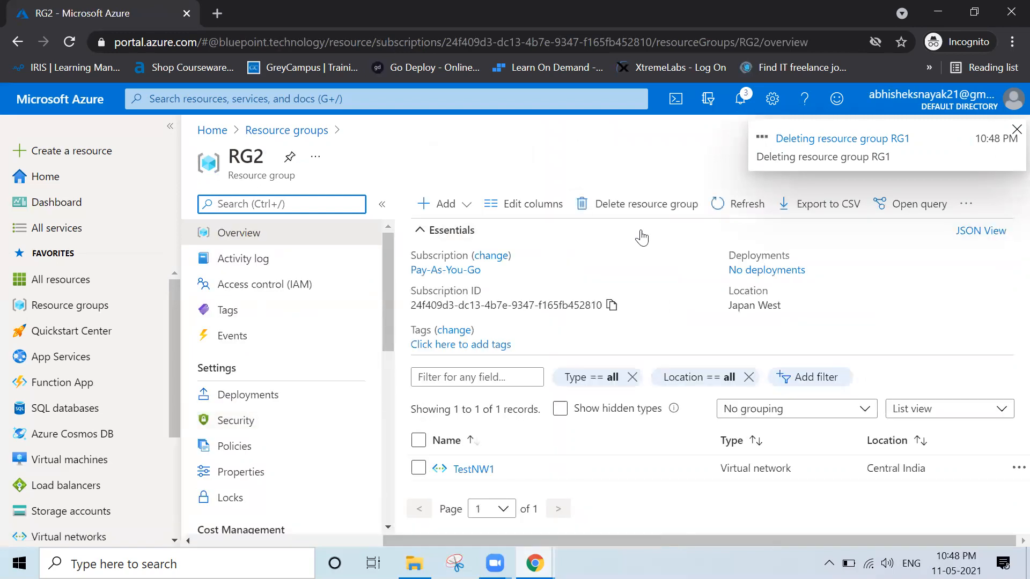
pyautogui.click(666, 204)
pyautogui.write('RG2')
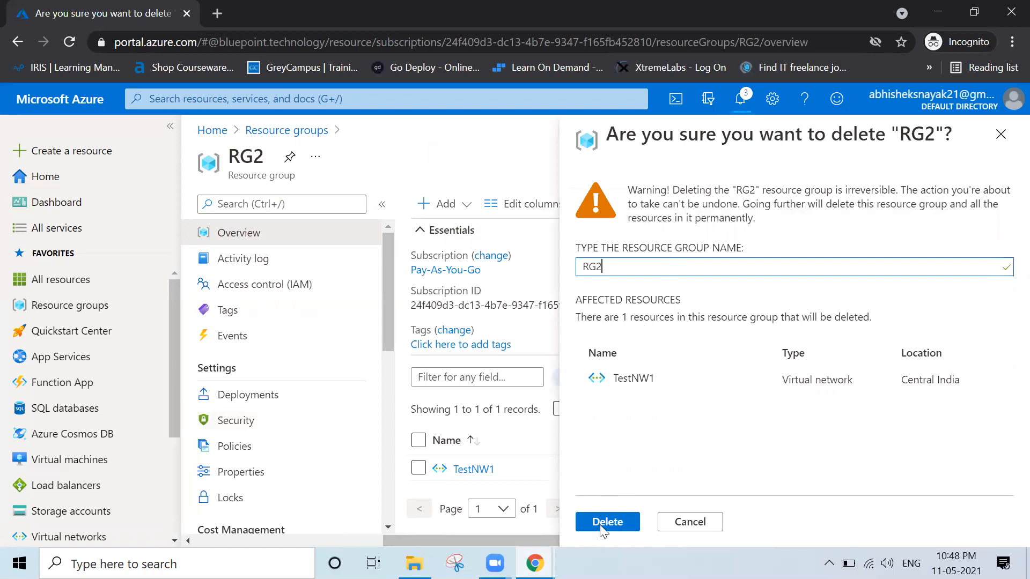
pyautogui.click(601, 523)
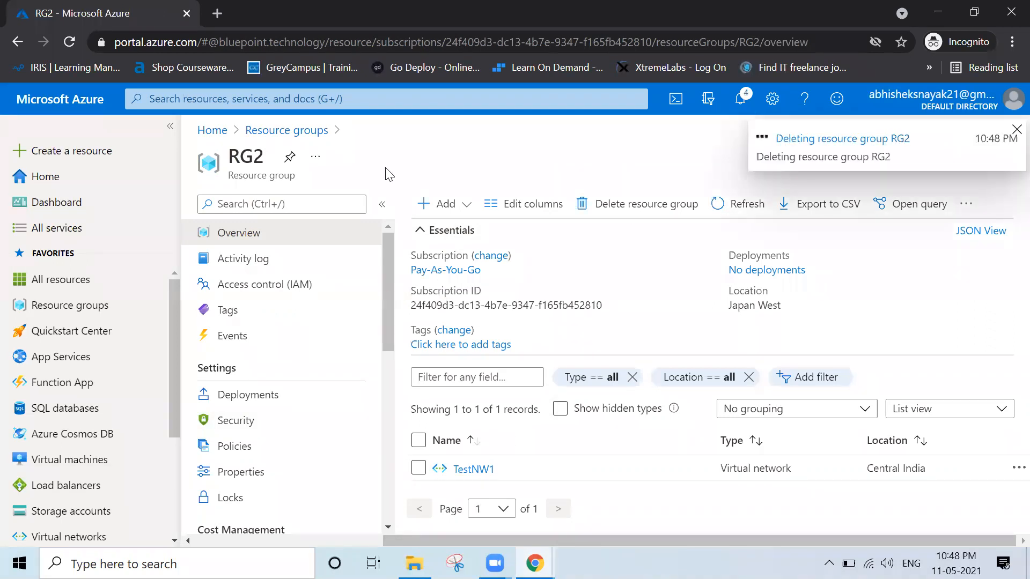
pyautogui.click(276, 132)
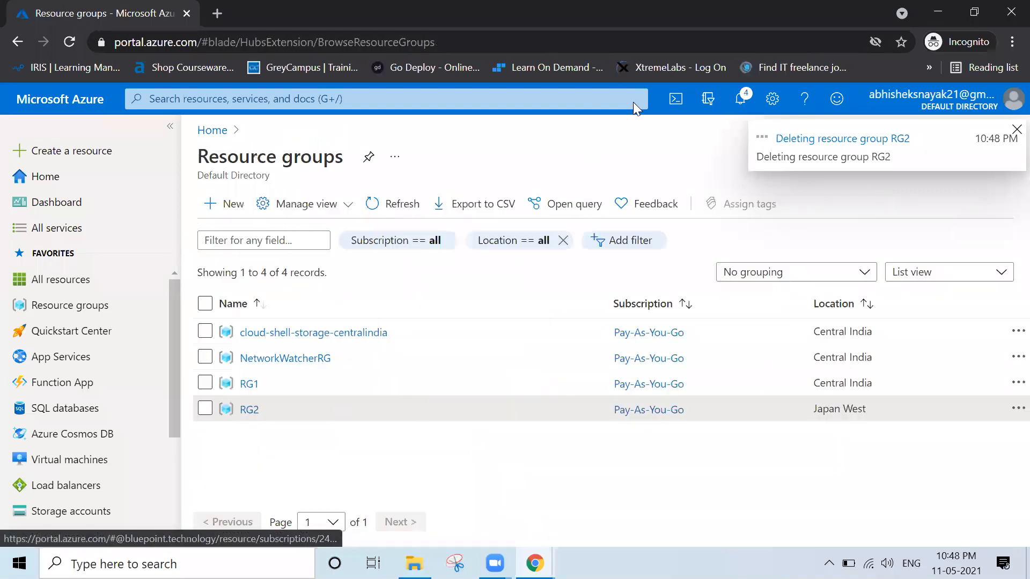